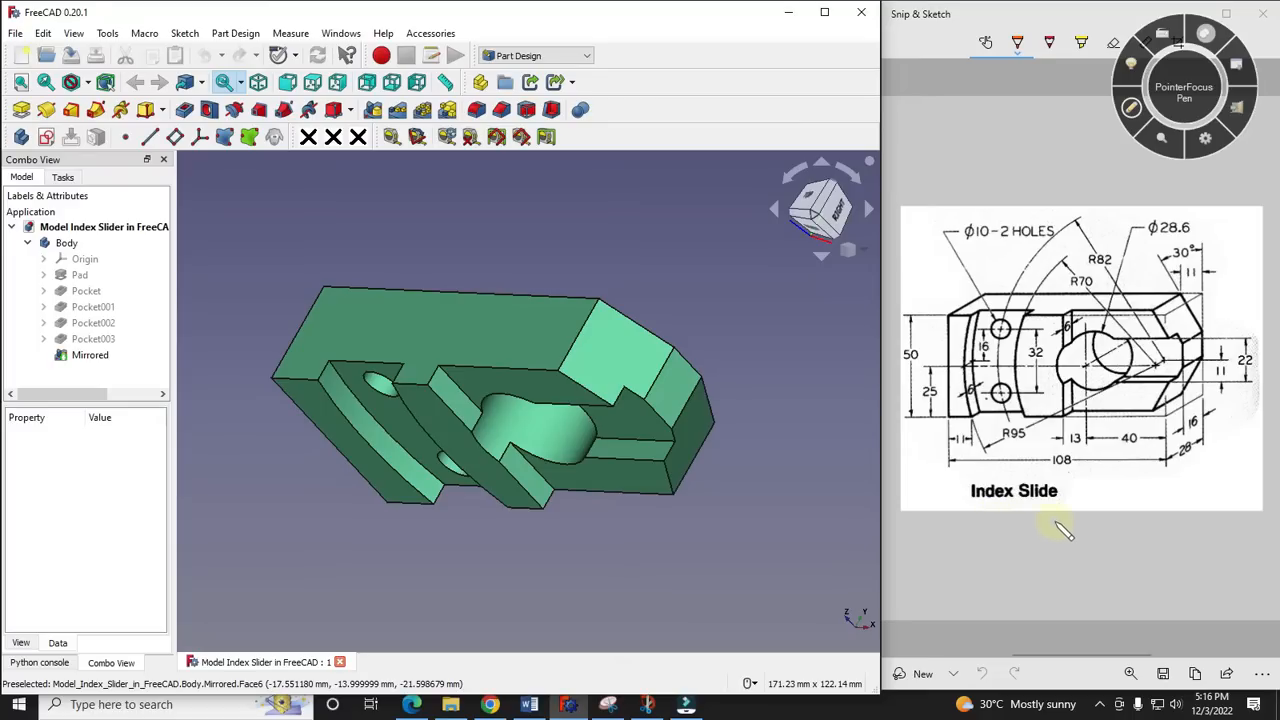
- Examine the finished index slide model in the isometric view and from a rotated angle
click(868, 254)
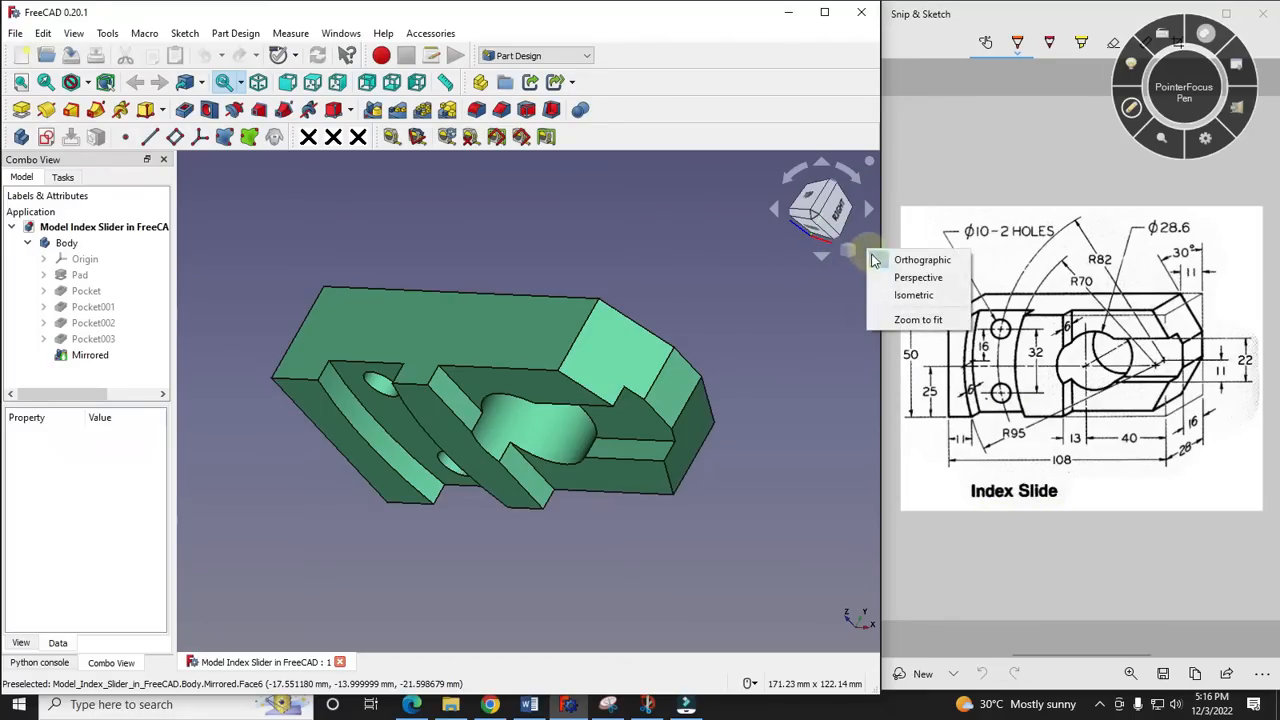
click(908, 292)
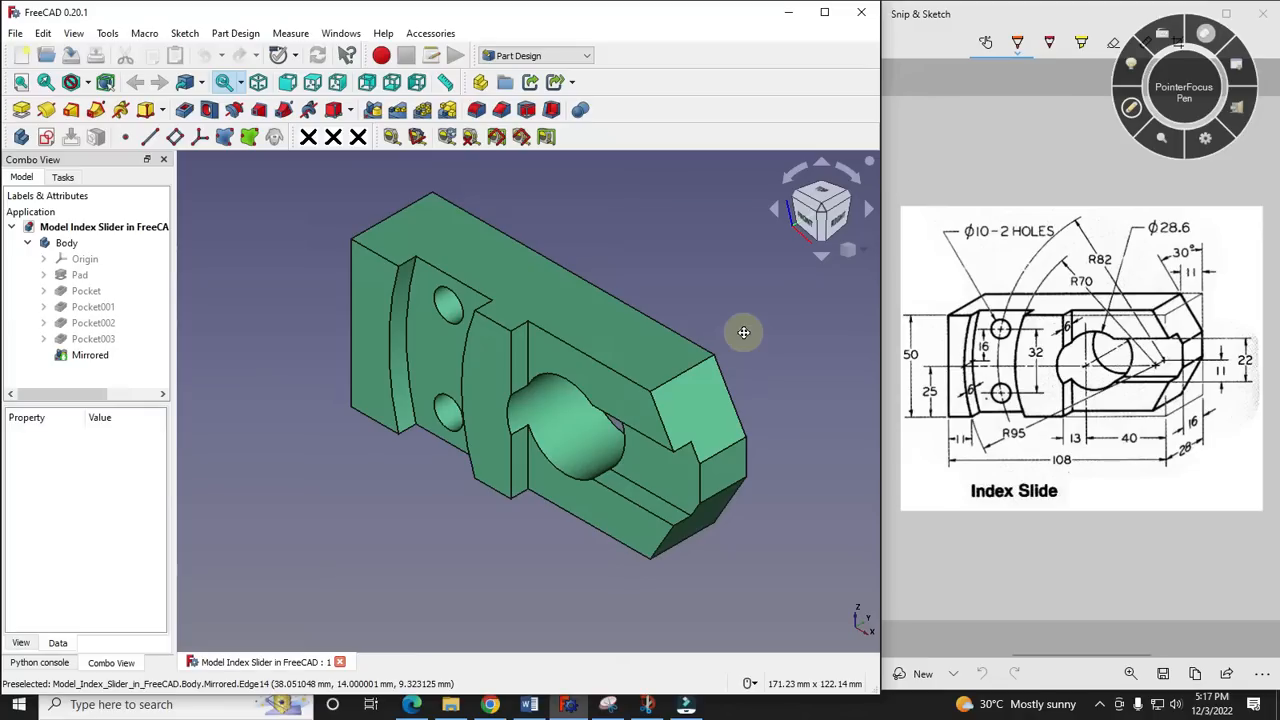
middle_drag(743, 332, 714, 297)
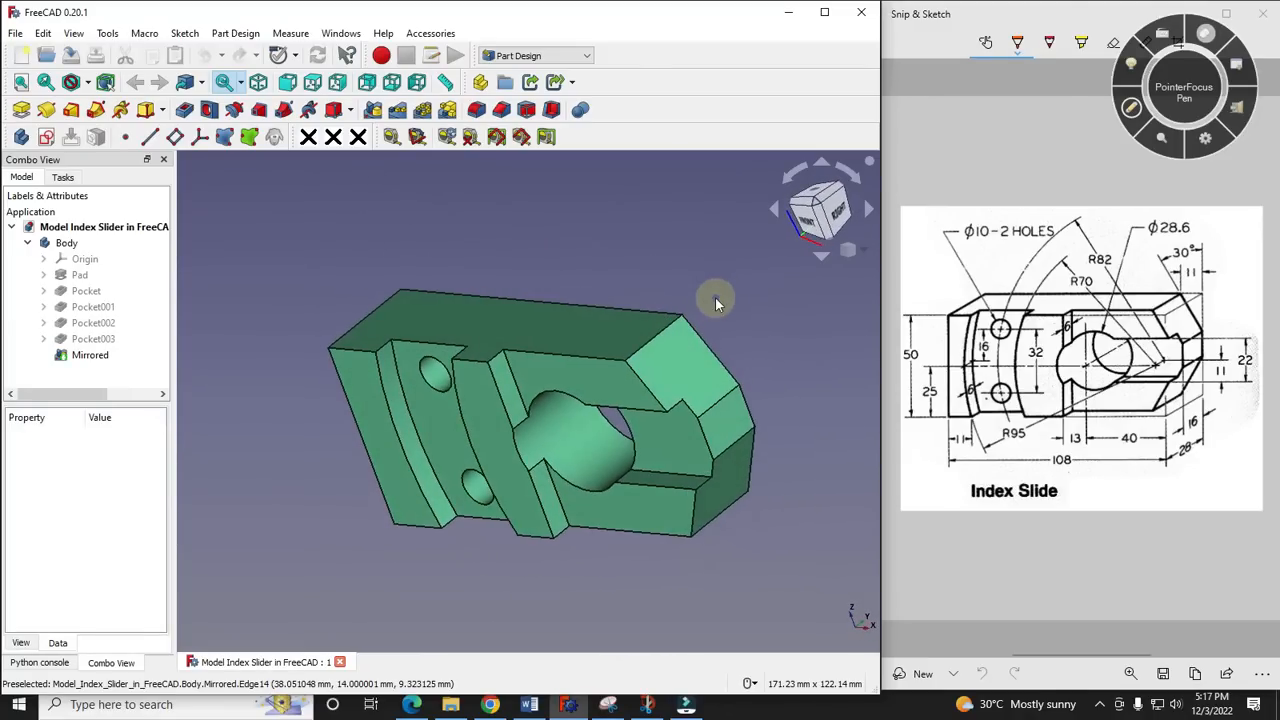
- Replace the open finished model with a new document containing a body, and start a sketch in that body
click(340, 662)
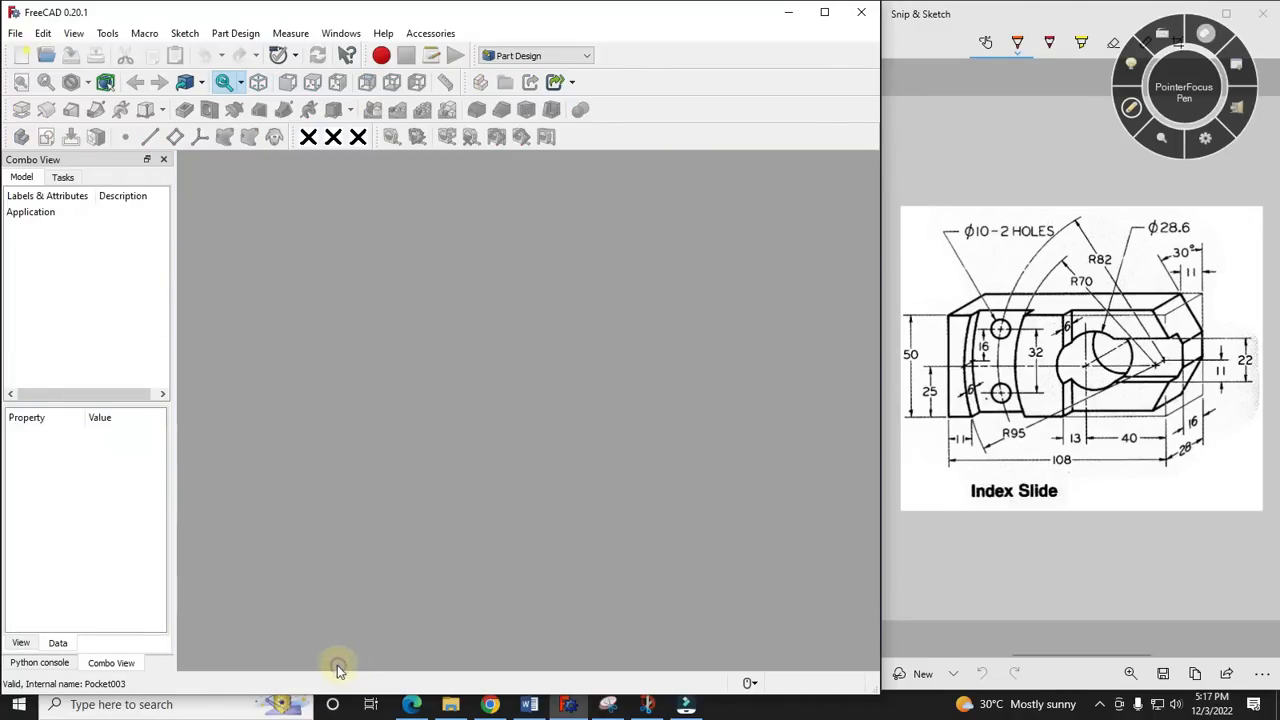
click(17, 62)
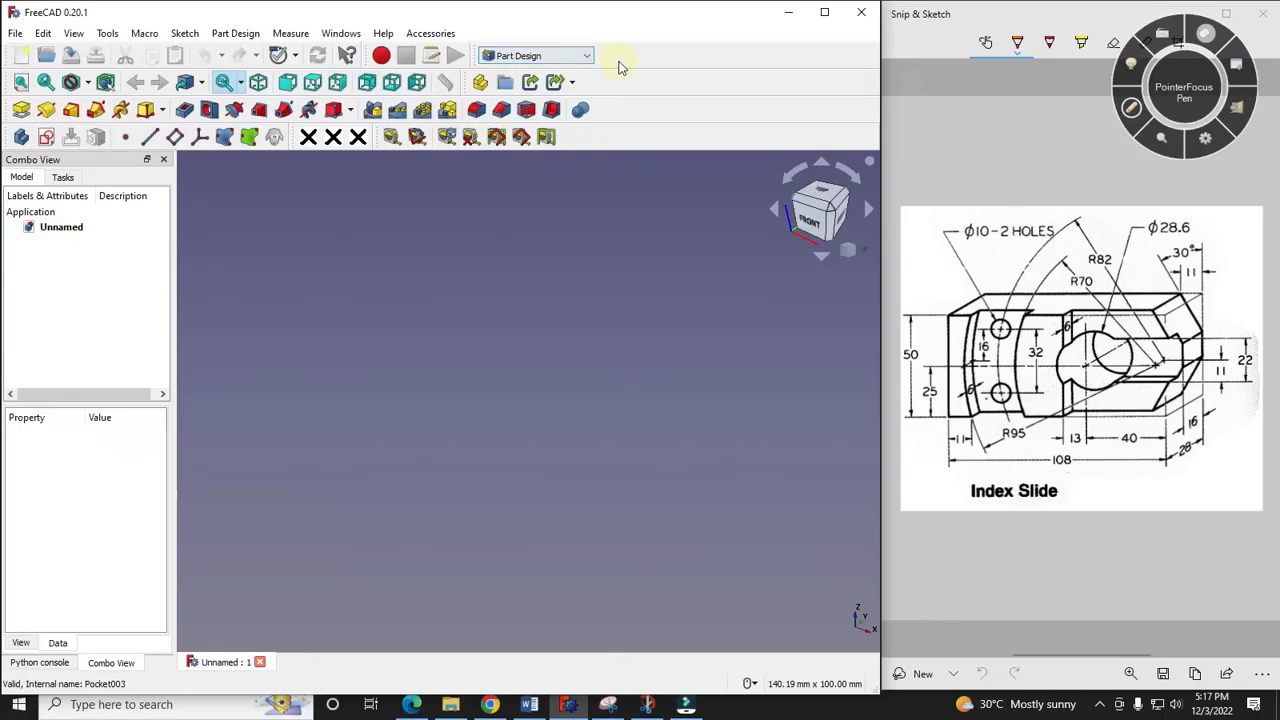
click(21, 137)
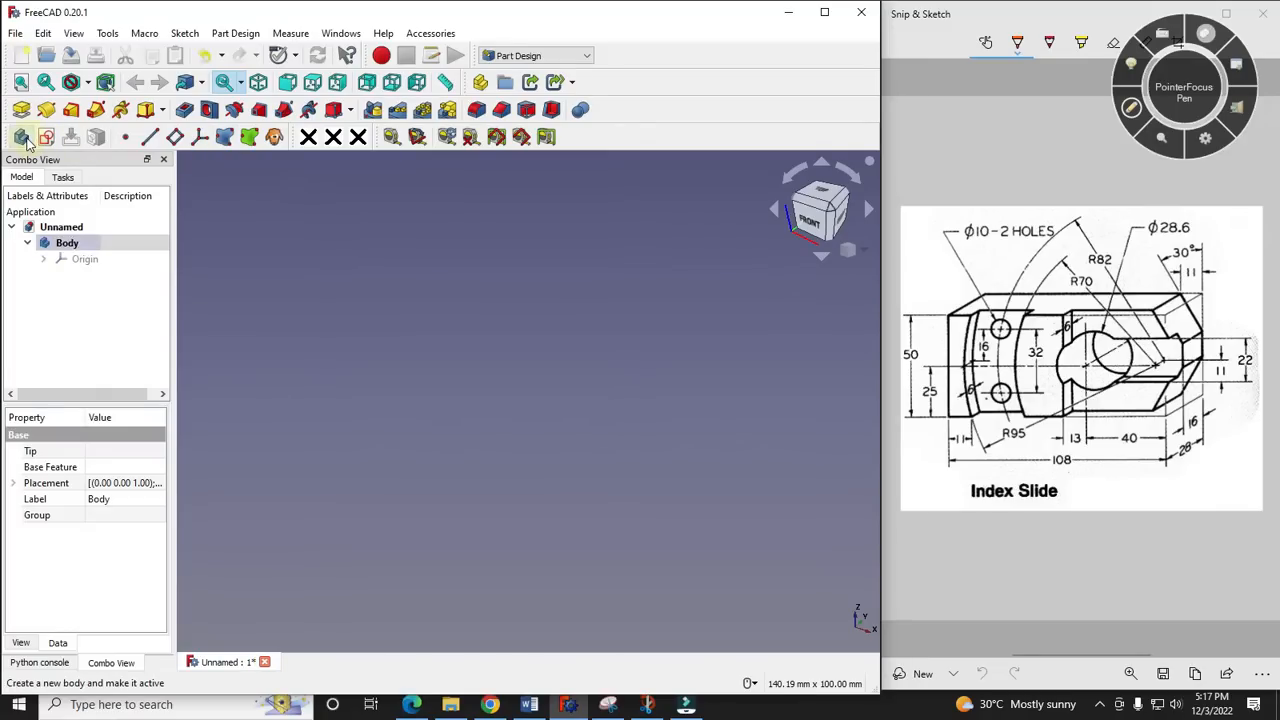
click(63, 180)
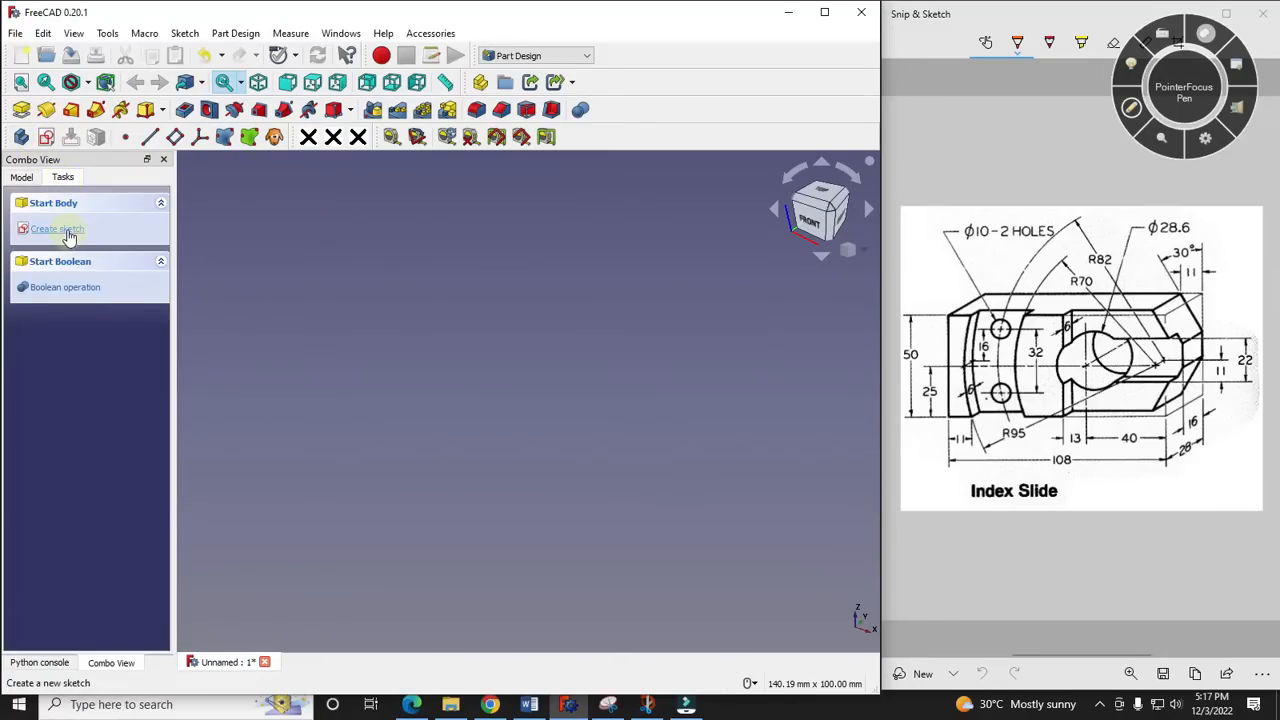
click(70, 232)
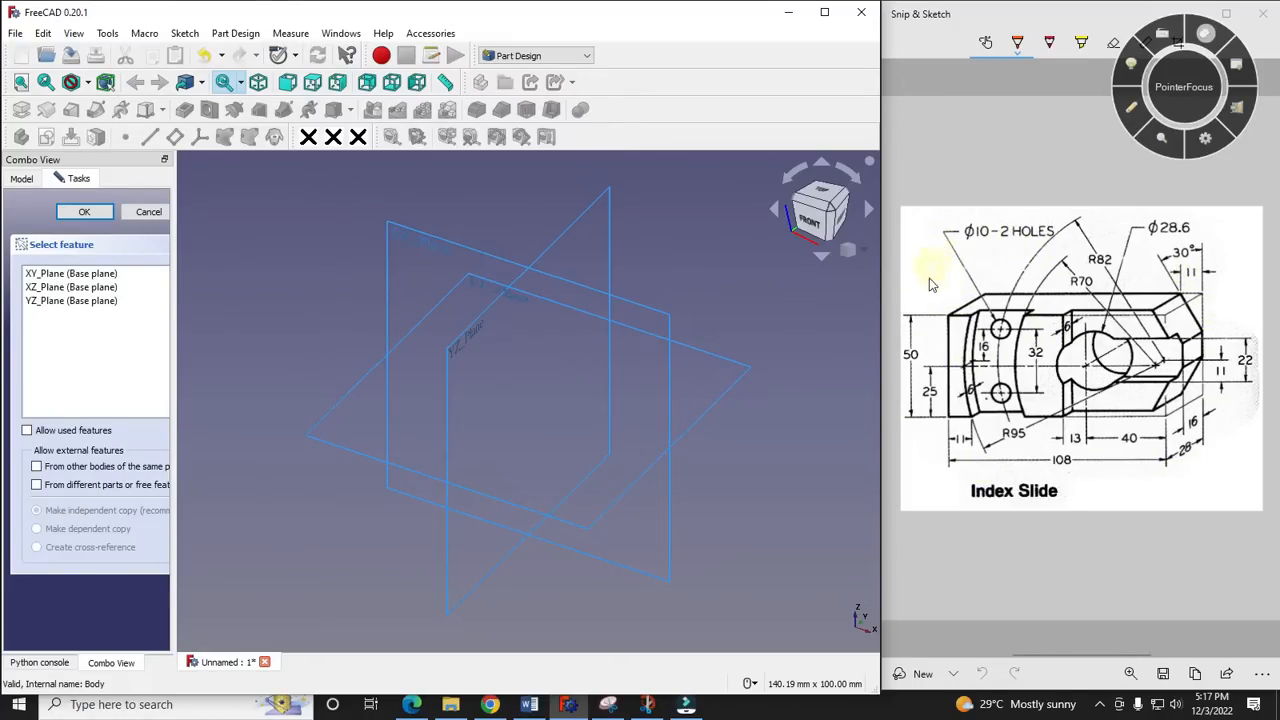
- Examine the reference drawing's overall length and depth dimensions, the pocket around the large hole, the end notch and the curved recess
click(1132, 108)
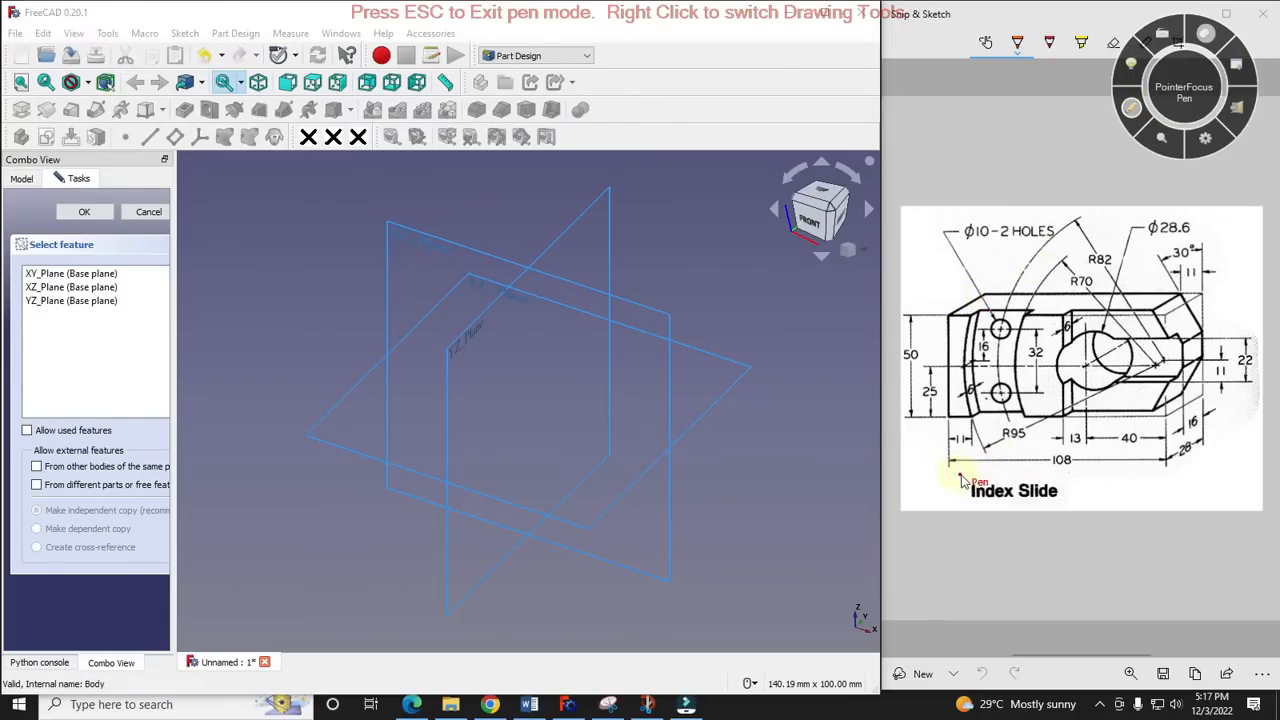
mouse_move(948, 480)
mouse_down()
mouse_move(1176, 498)
mouse_move(1224, 449)
mouse_up()
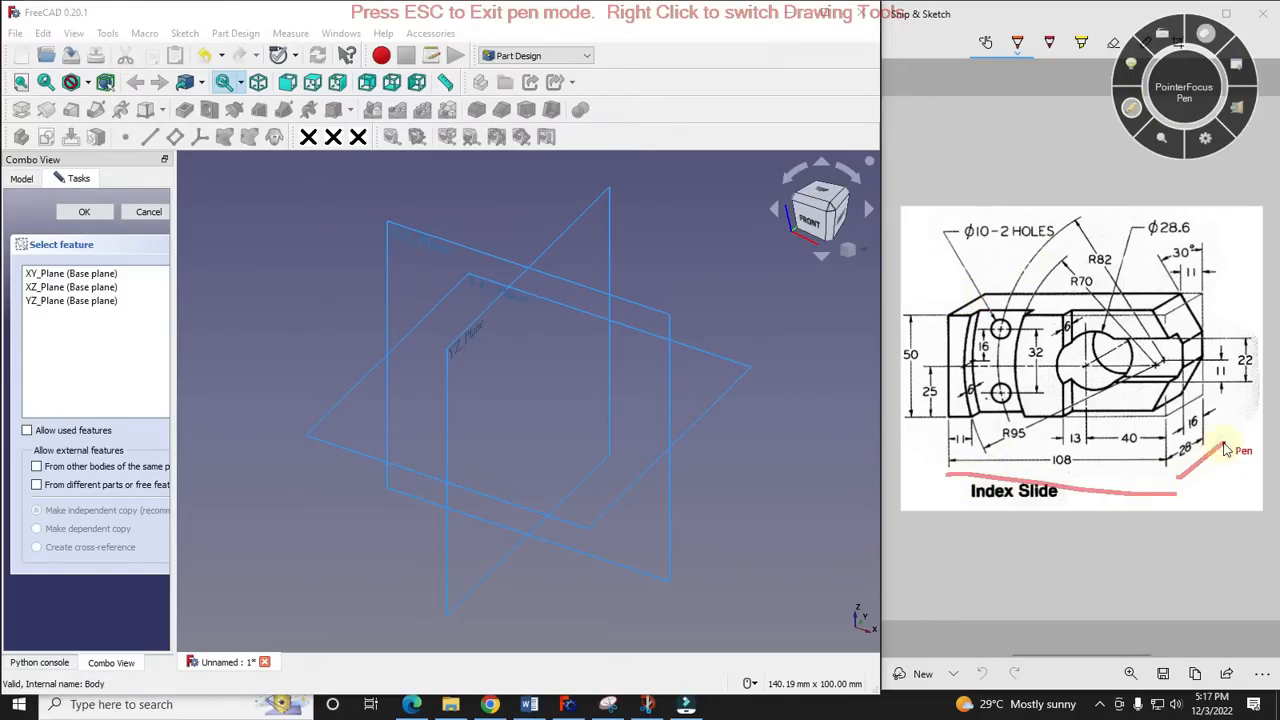
click(1132, 110)
click(1132, 110)
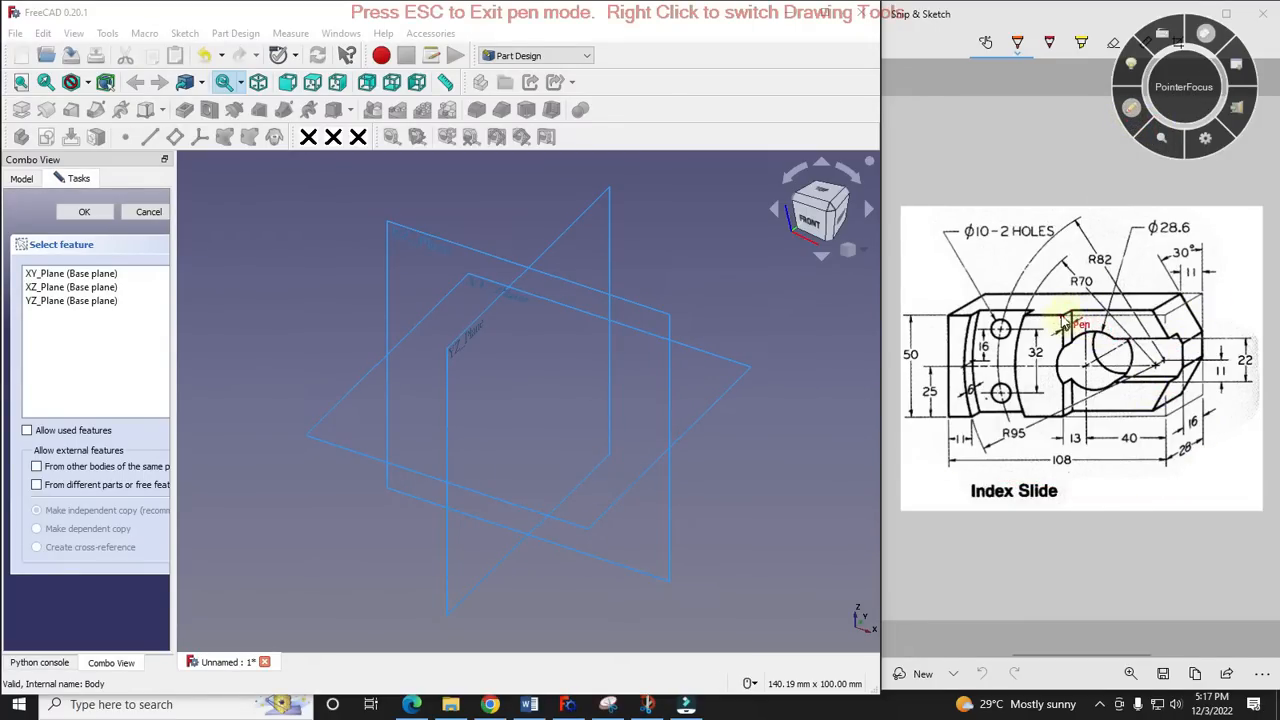
mouse_move(1077, 310)
mouse_down()
mouse_move(1143, 312)
mouse_move(1088, 327)
mouse_up()
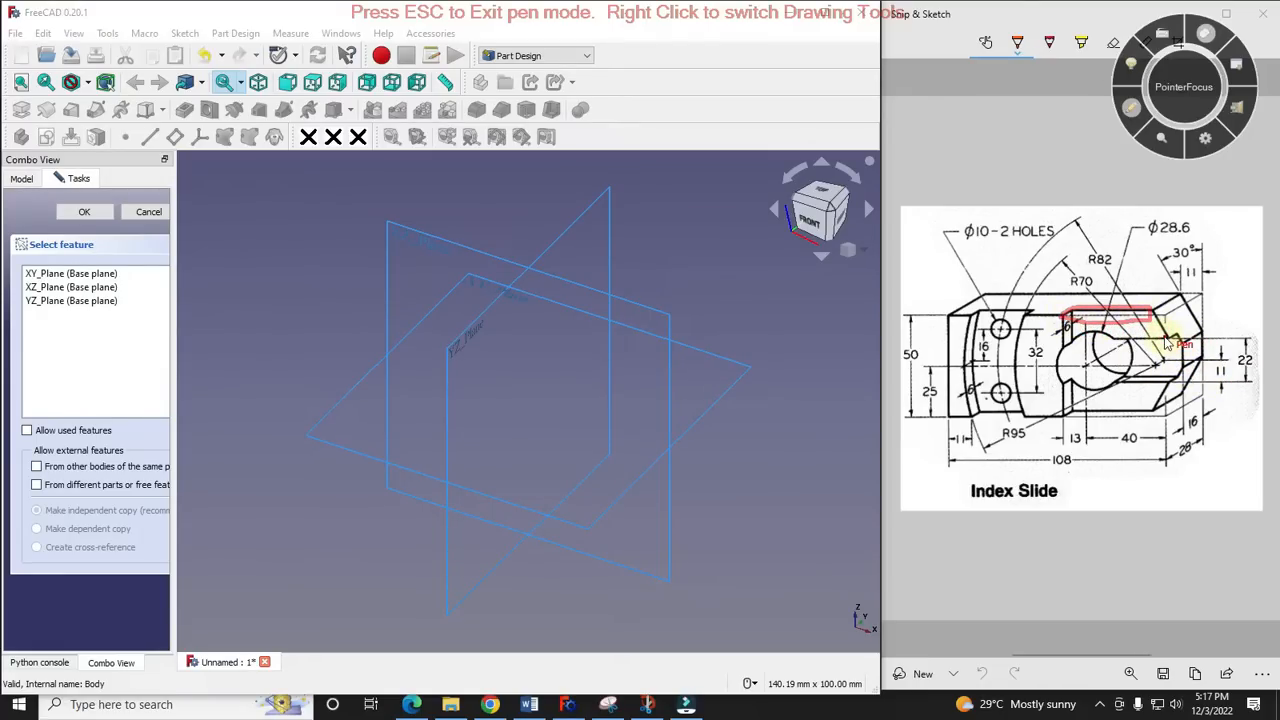
mouse_move(1167, 365)
mouse_down()
mouse_move(1186, 385)
mouse_move(1183, 336)
mouse_up()
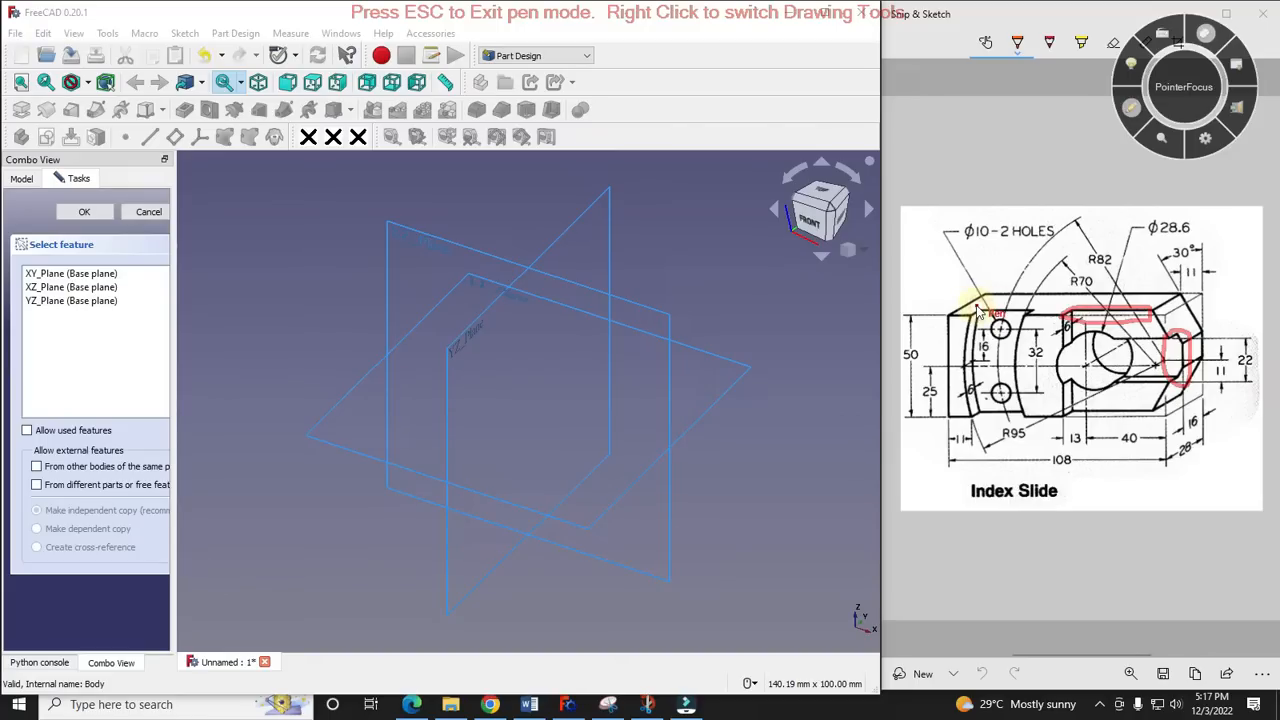
mouse_move(972, 306)
mouse_down()
mouse_move(965, 415)
mouse_move(1030, 412)
mouse_move(1032, 335)
mouse_move(1007, 301)
mouse_move(980, 298)
mouse_up()
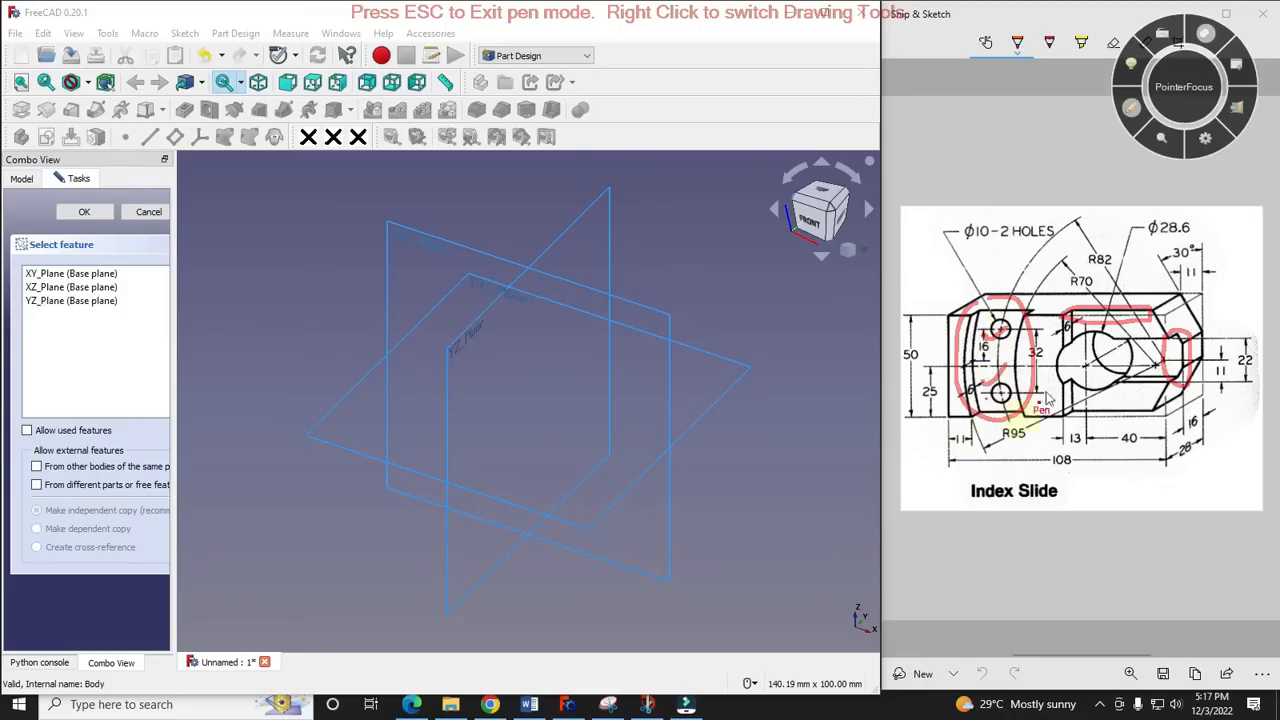
click(1132, 108)
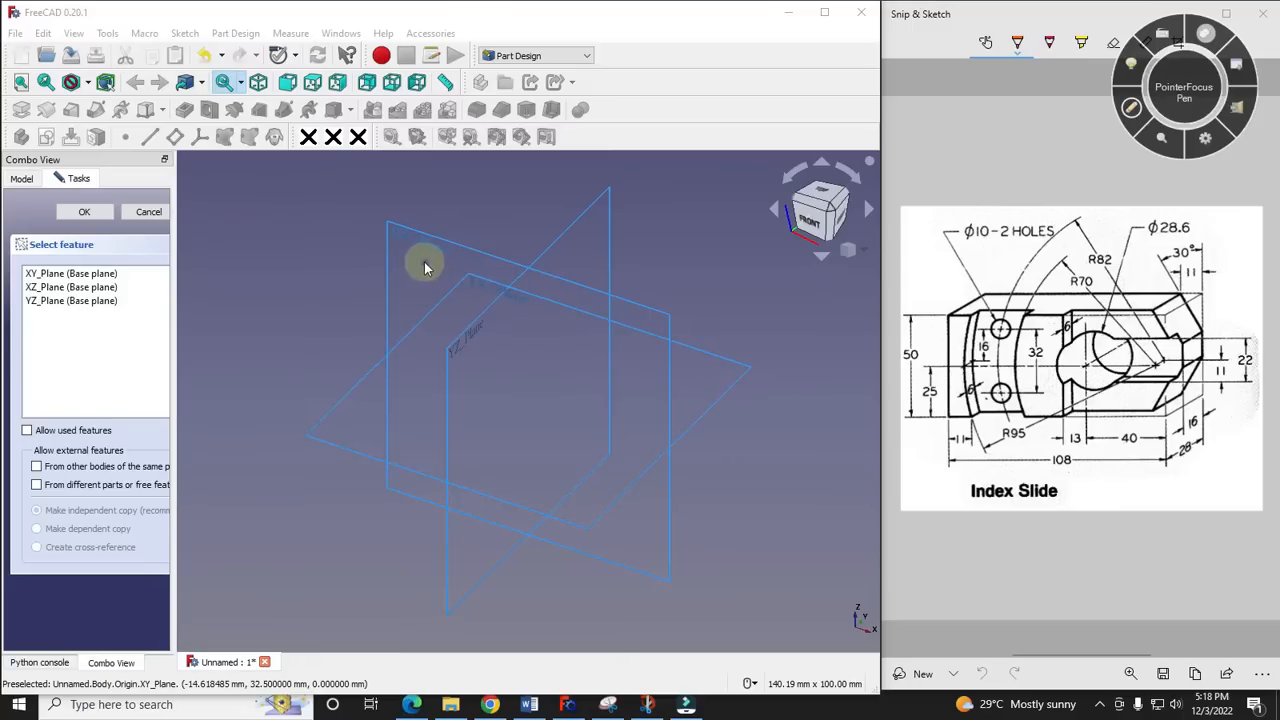
- Place the new sketch on the XZ plane and widen the task area so its settings are readable
click(406, 237)
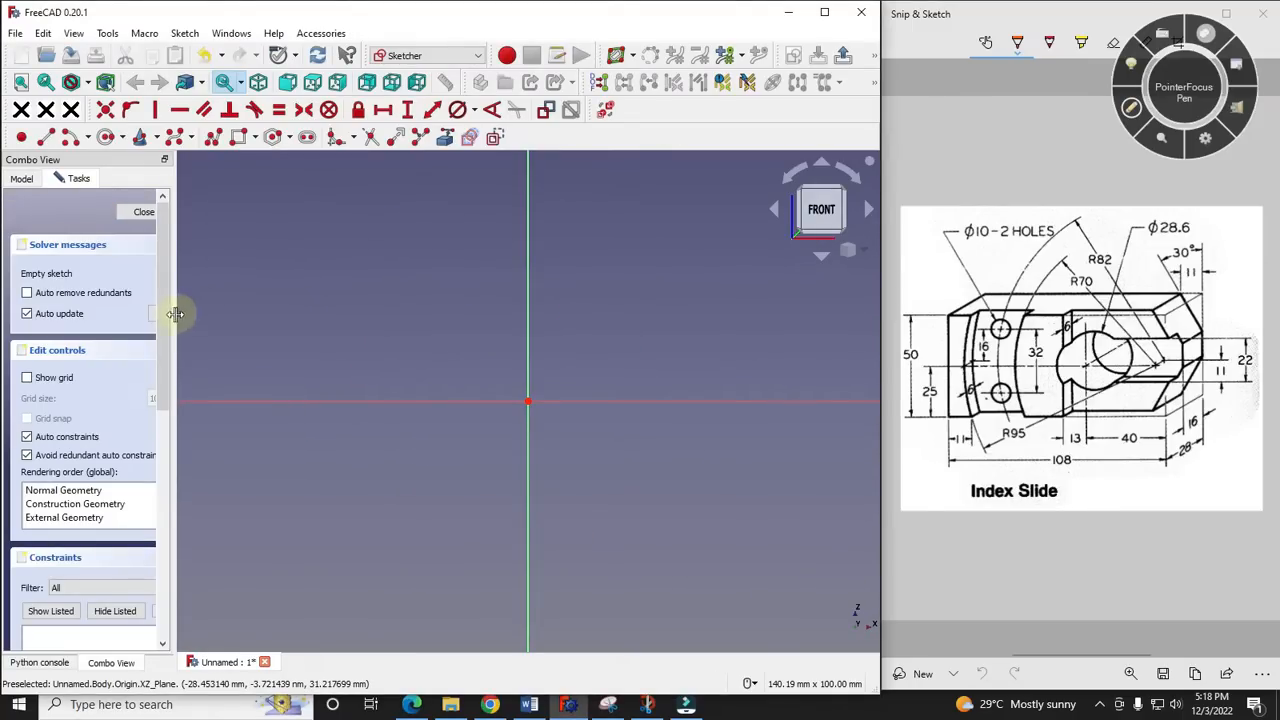
drag(174, 320, 245, 320)
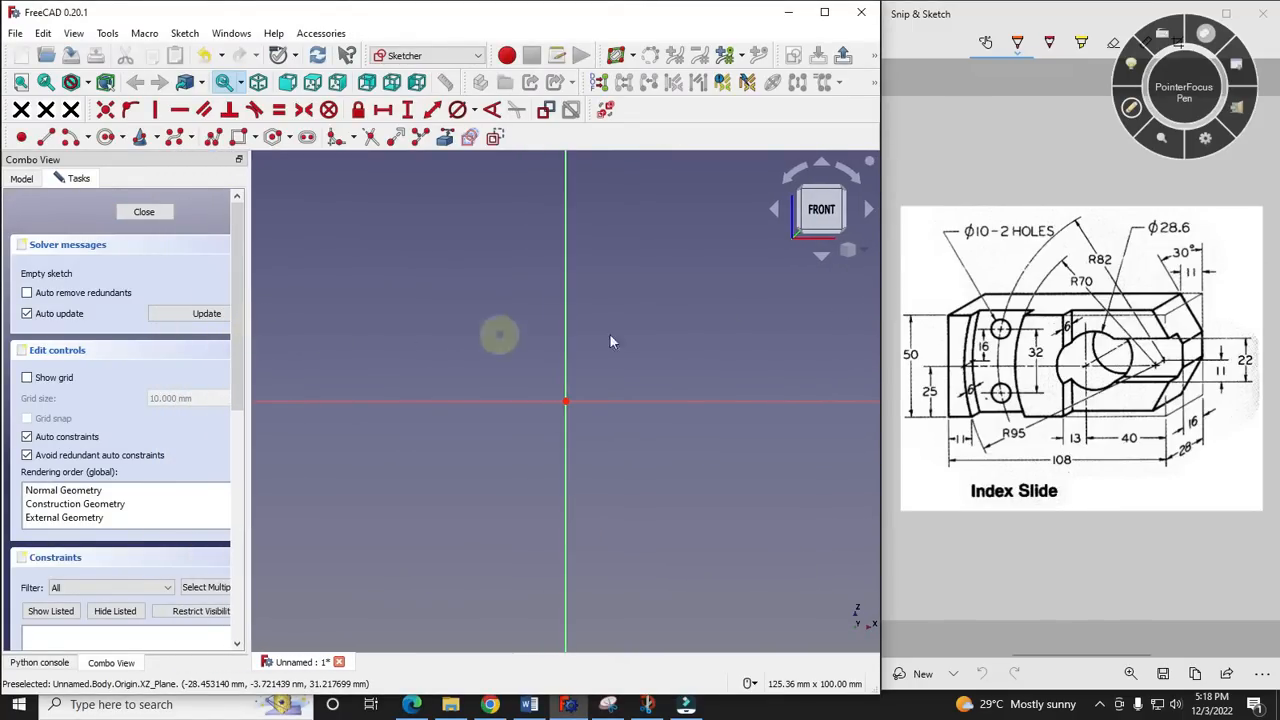
- Examine the large circular hole and the overall height dimension on the reference drawing
click(1132, 112)
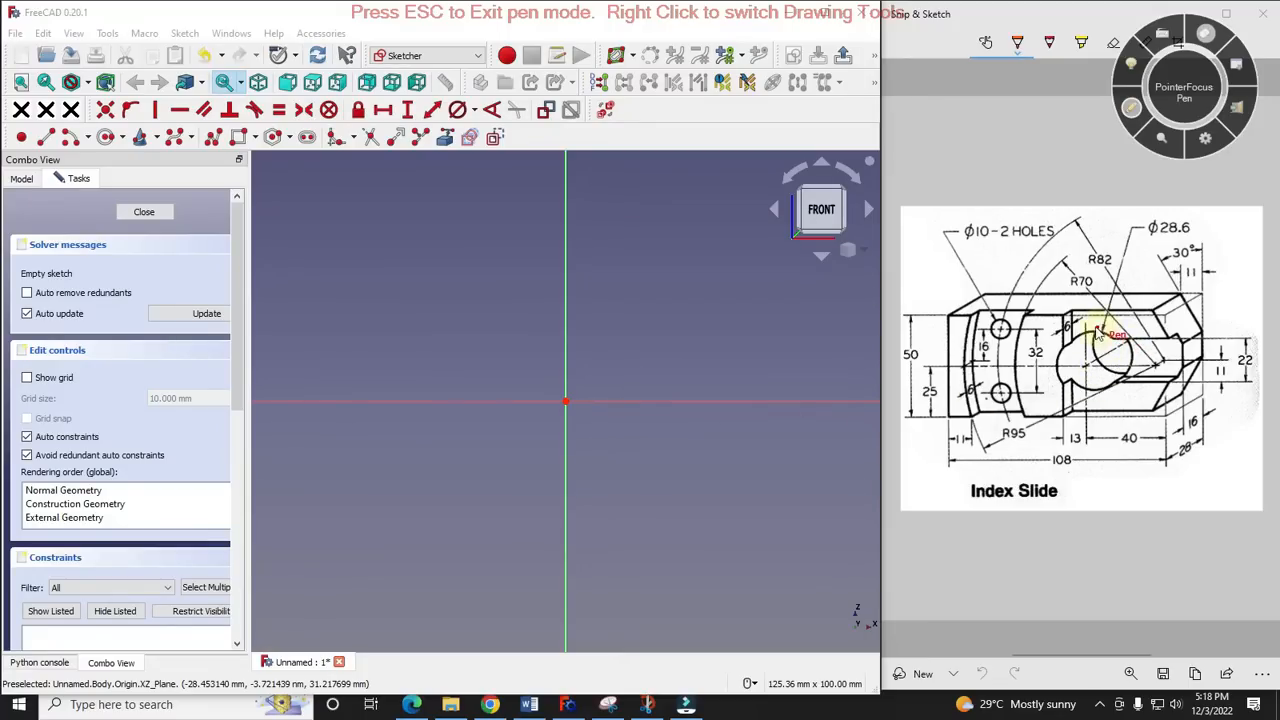
mouse_move(1097, 332)
mouse_down()
mouse_move(1052, 358)
mouse_move(1110, 392)
mouse_move(1135, 345)
mouse_move(1105, 335)
mouse_up()
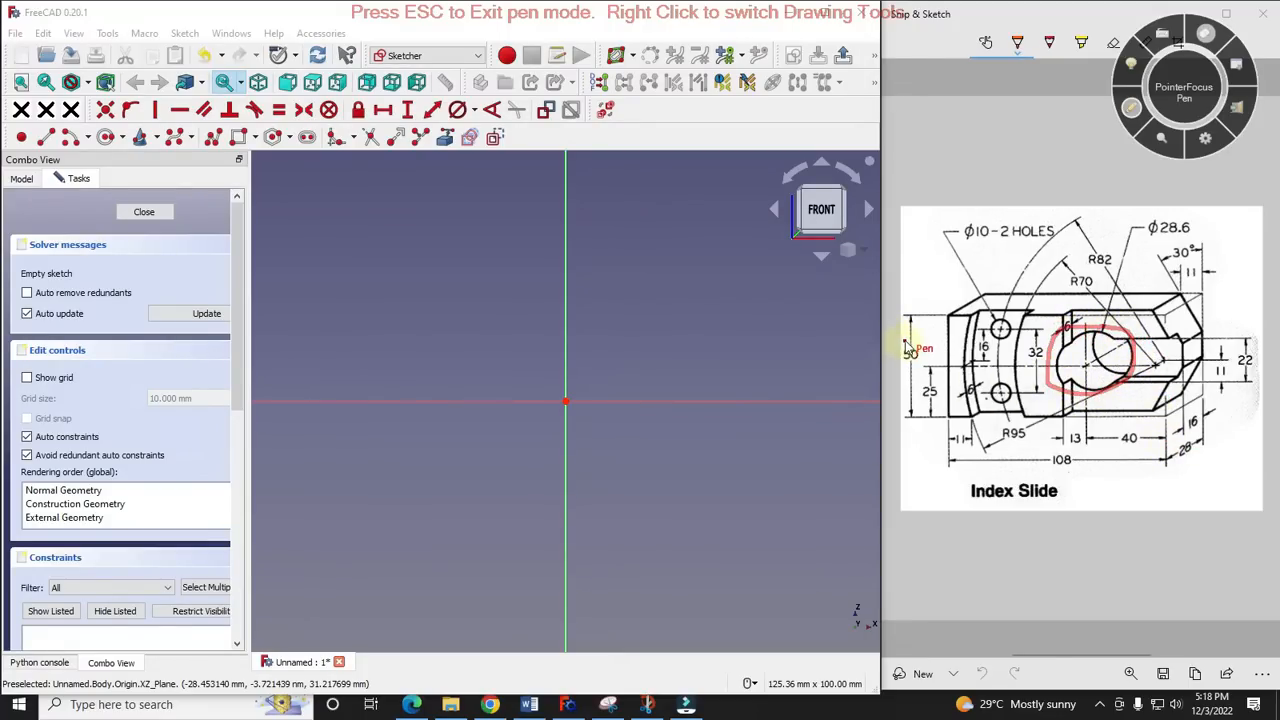
drag(906, 336, 932, 323)
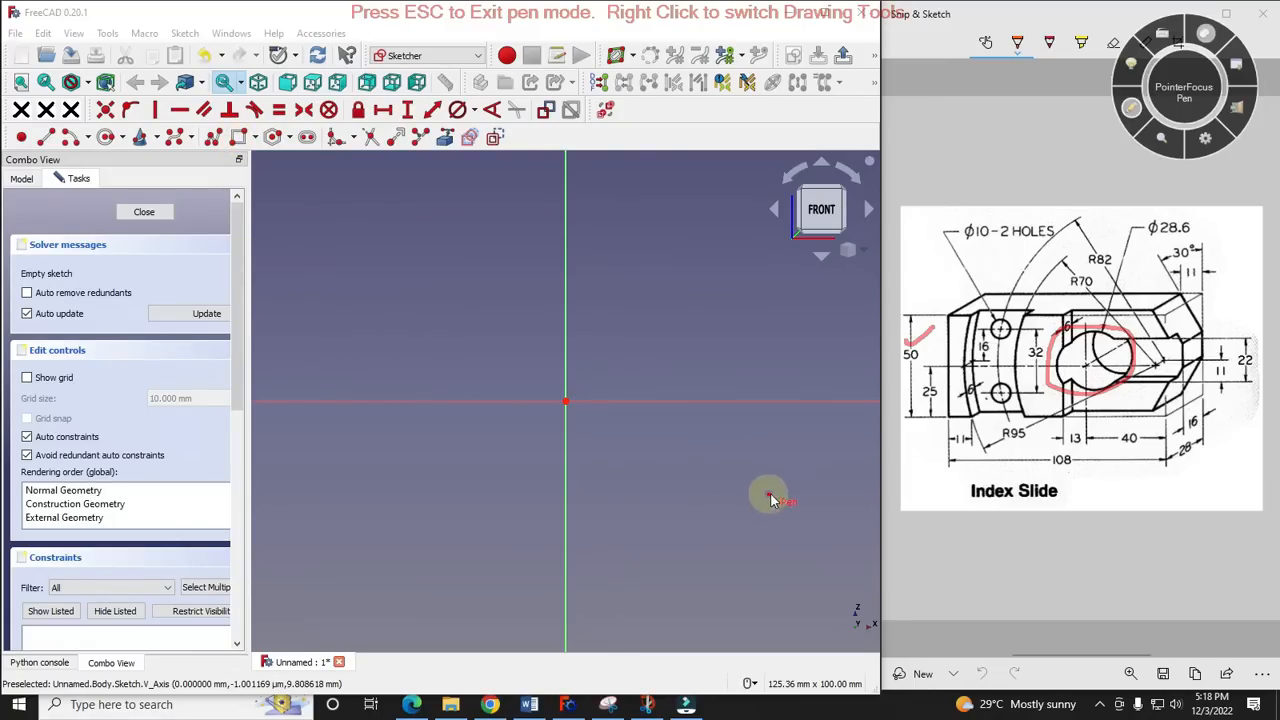
click(1137, 111)
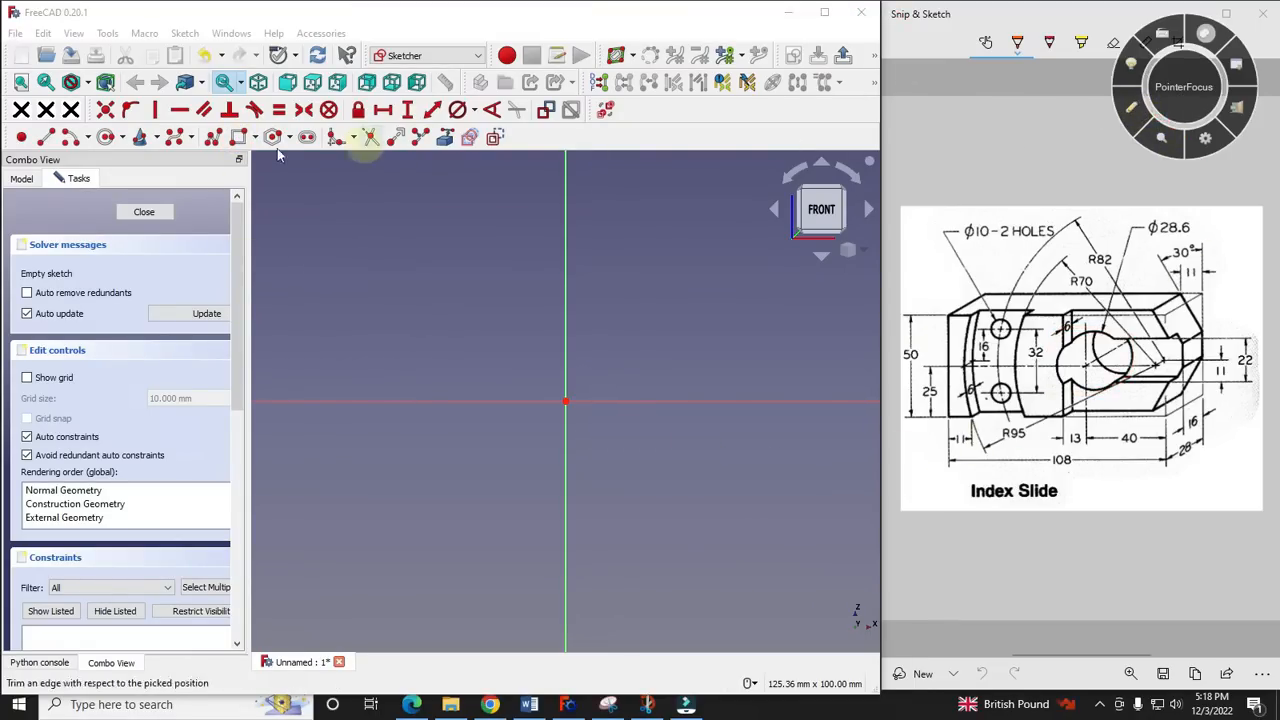
- Draw a rectangle around the origin, with its sides clear of both sketch axes, as the block's outline
click(238, 138)
click(322, 248)
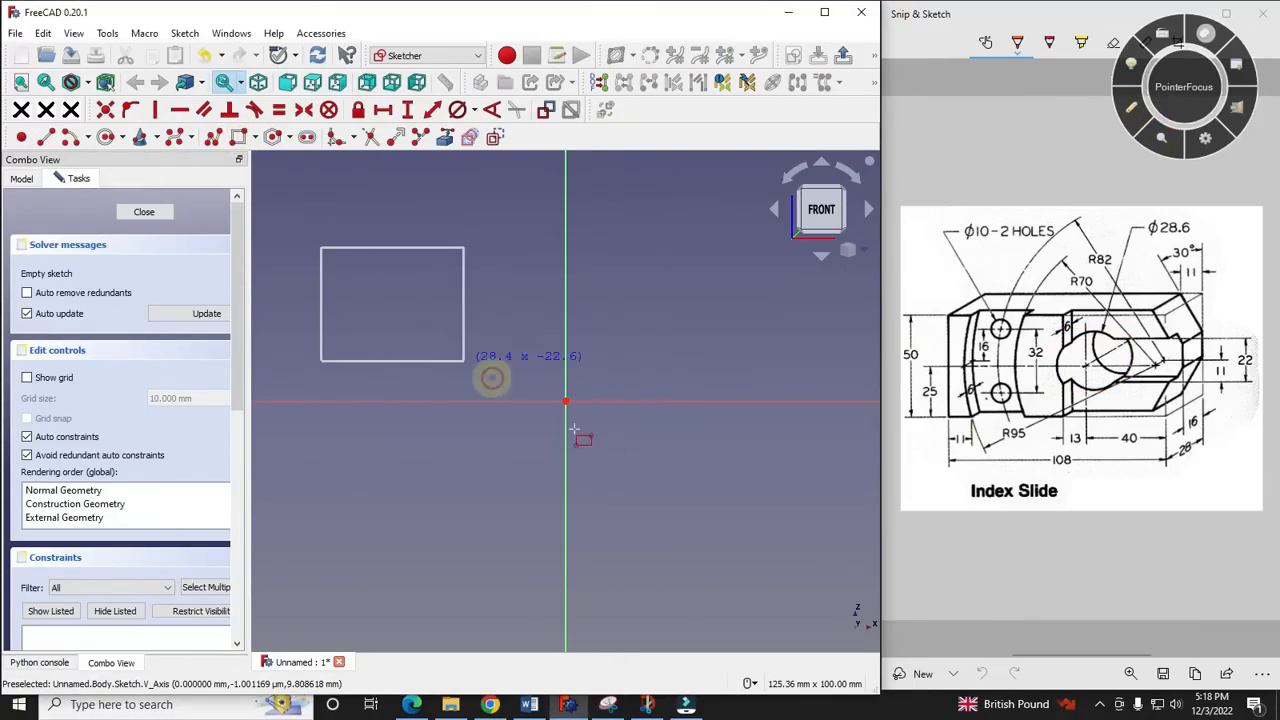
click(819, 555)
scroll(560, 433, down, 2)
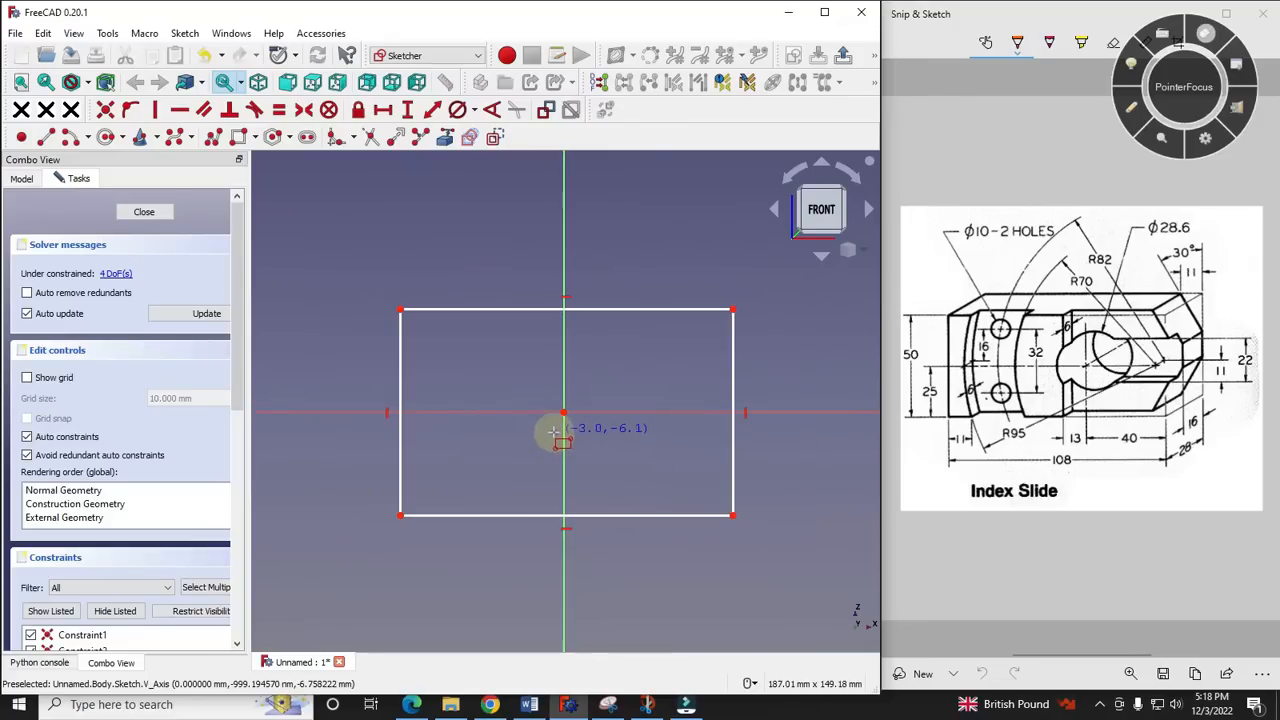
right_click(580, 424)
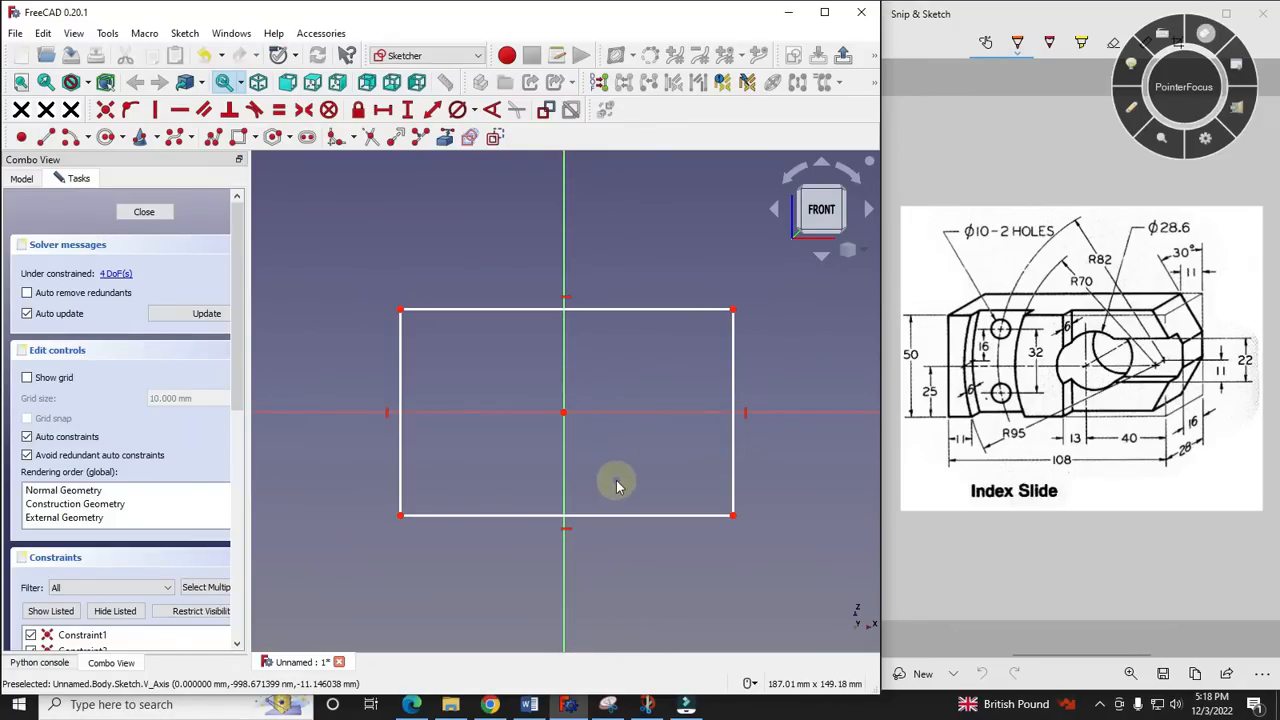
- Draw a circle of about 14.7 mm radius centred on the origin, inside the rectangle
scroll(626, 448, up, 1)
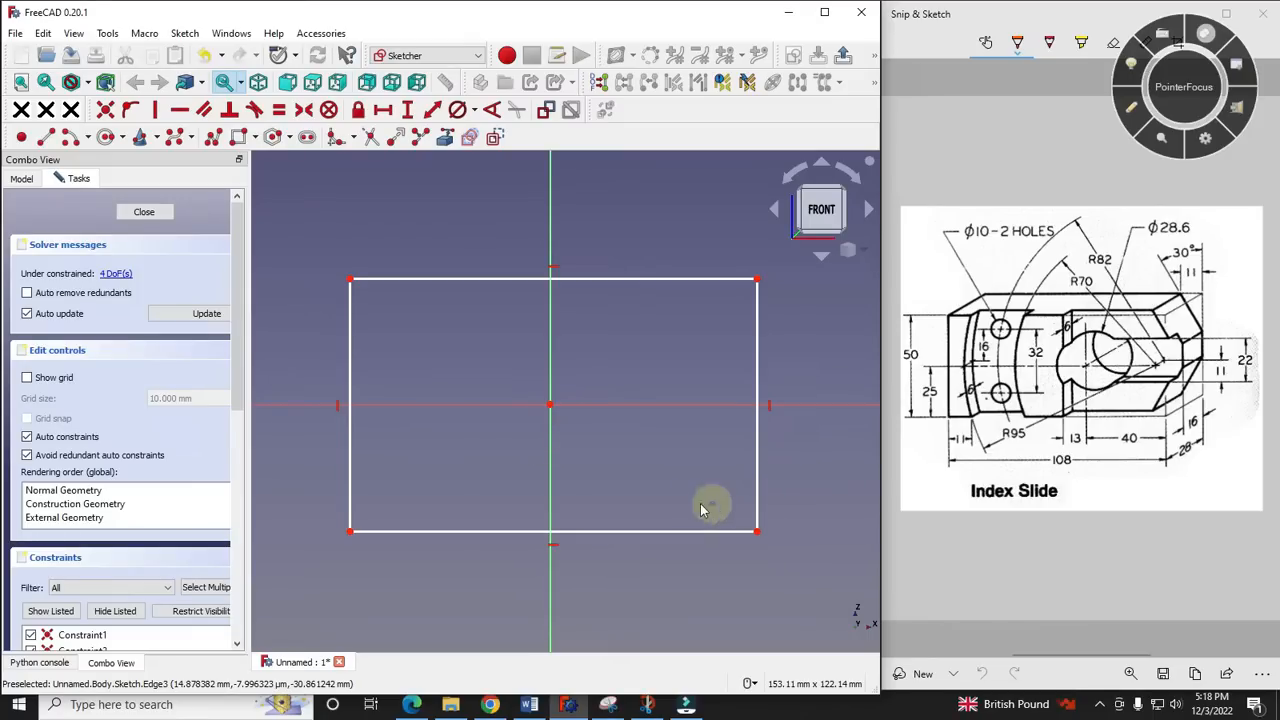
click(106, 137)
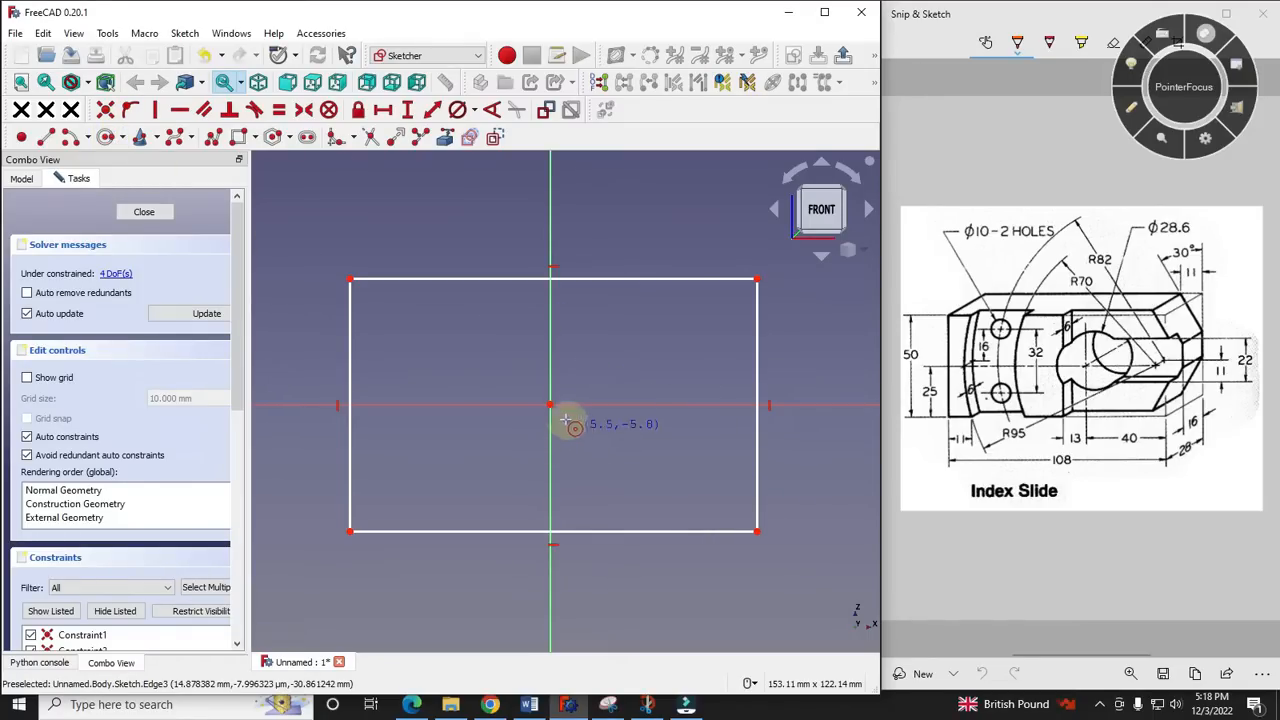
click(549, 404)
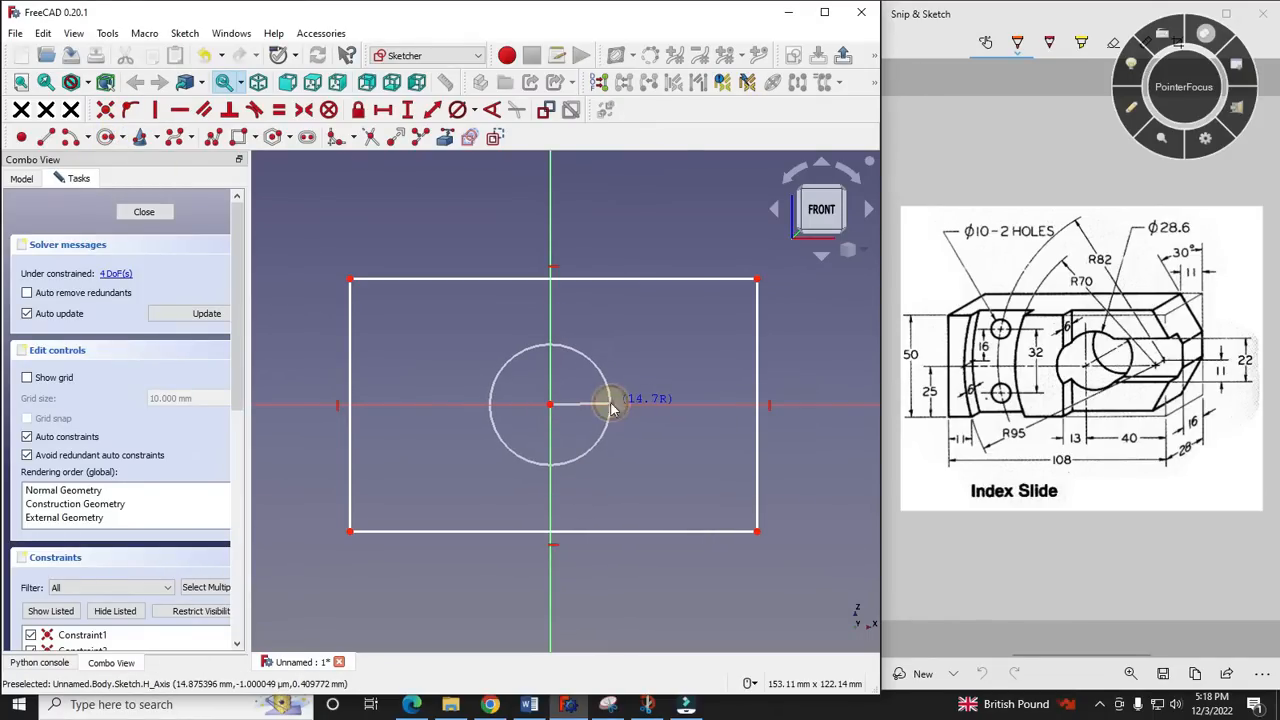
click(610, 404)
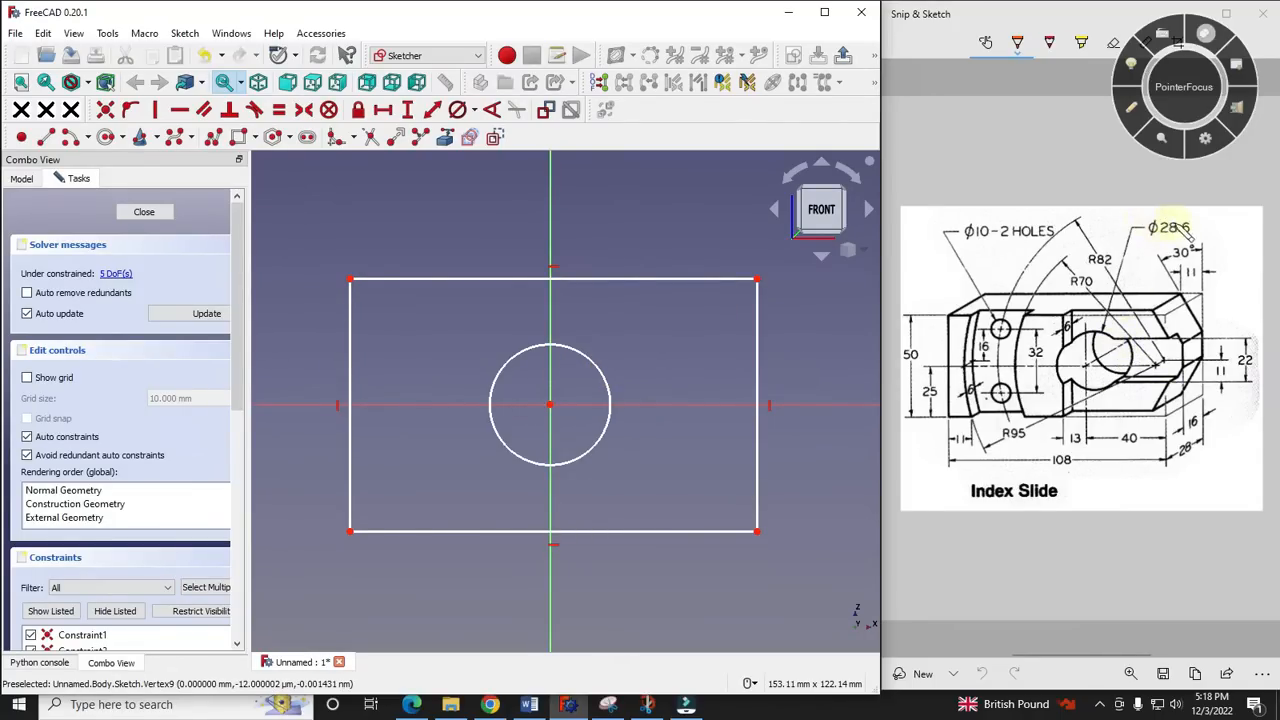
- Constrain the circle's diameter to 28.6 mm, following the large hole's dimension on the reference drawing
click(1131, 107)
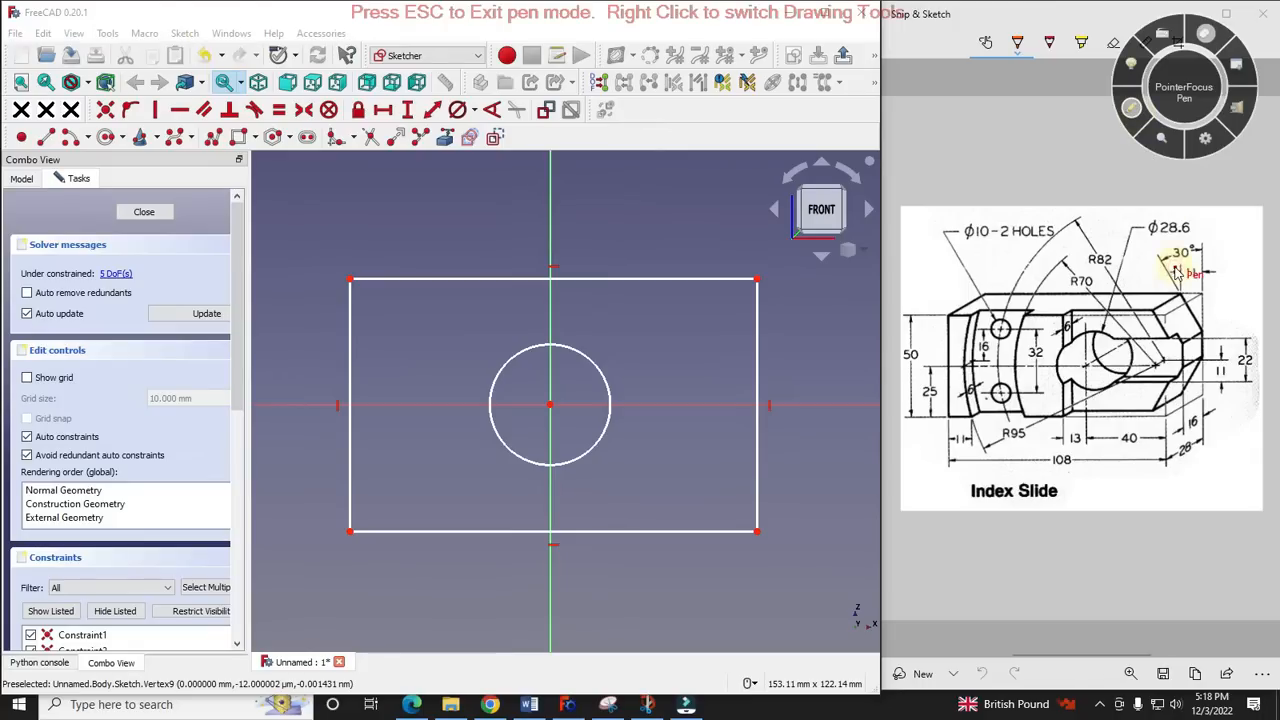
drag(1147, 244, 1192, 243)
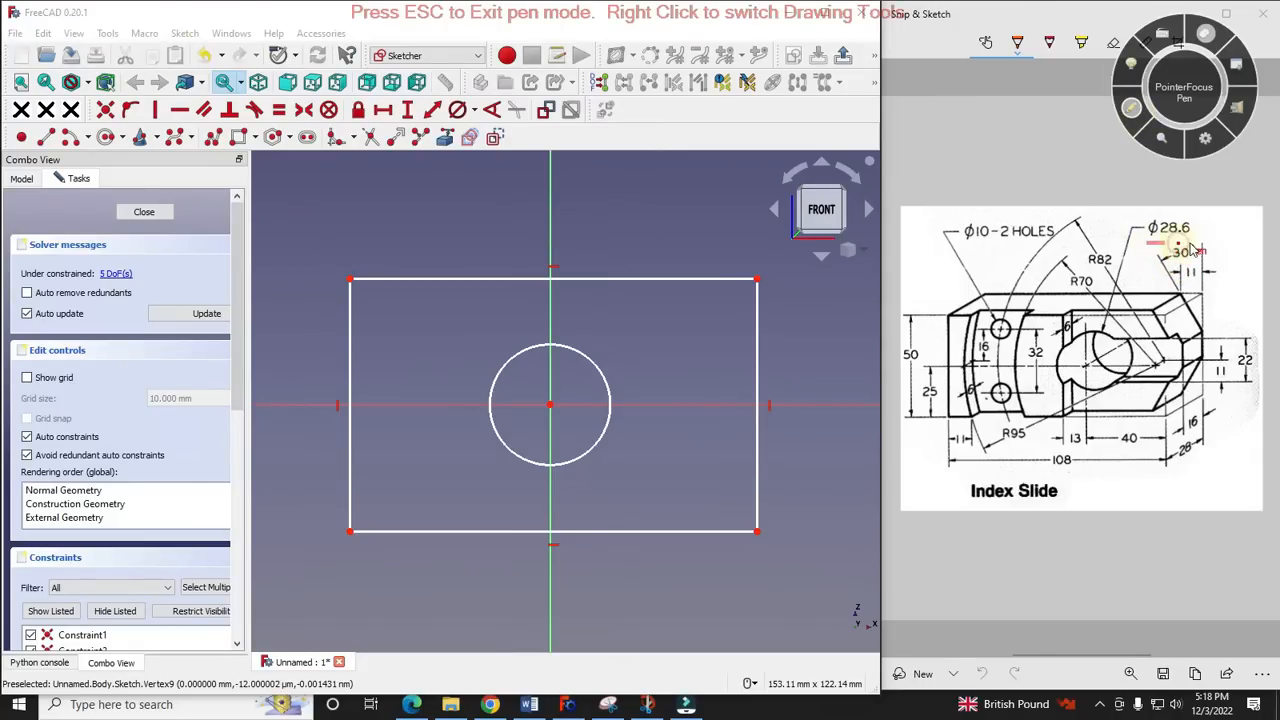
click(1132, 108)
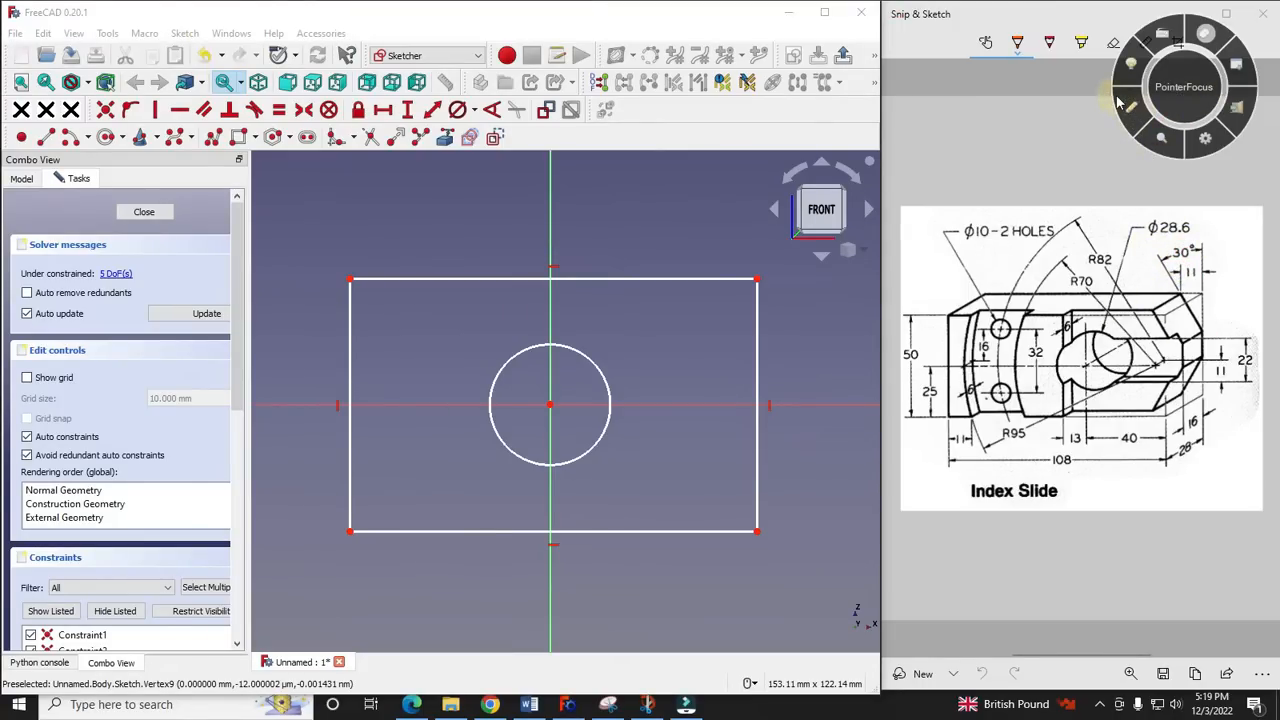
click(476, 114)
click(522, 152)
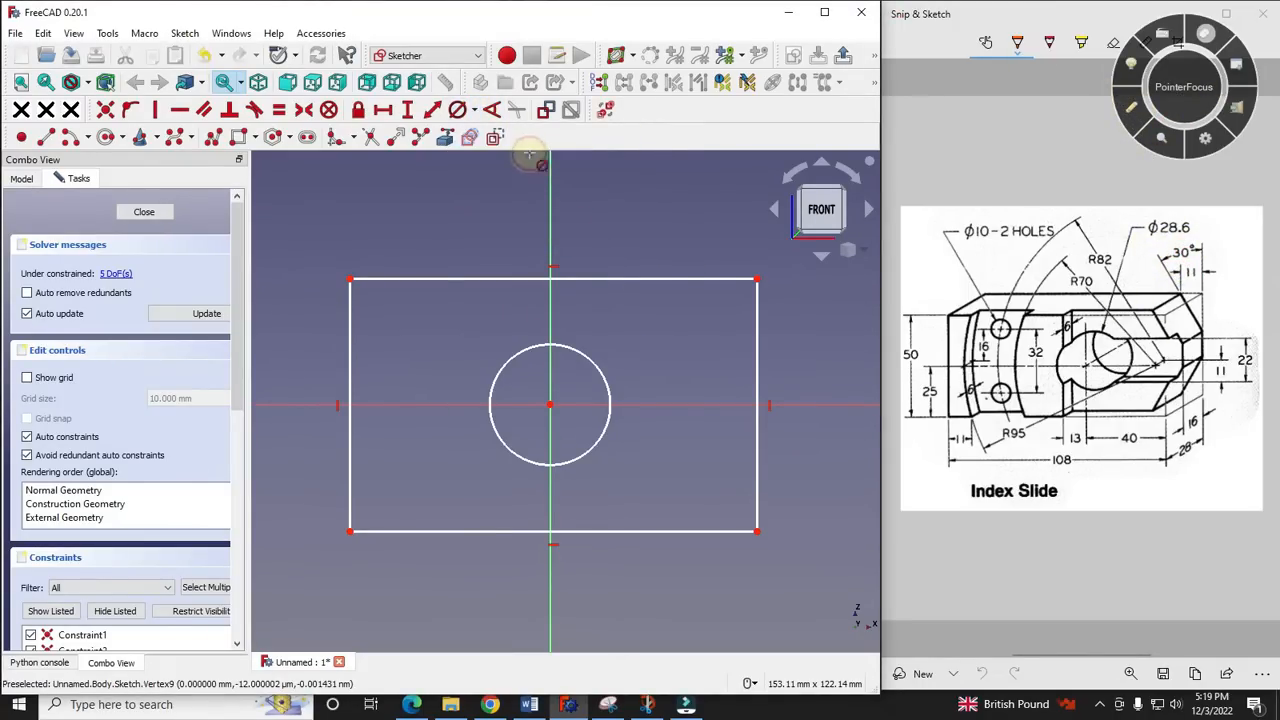
click(594, 364)
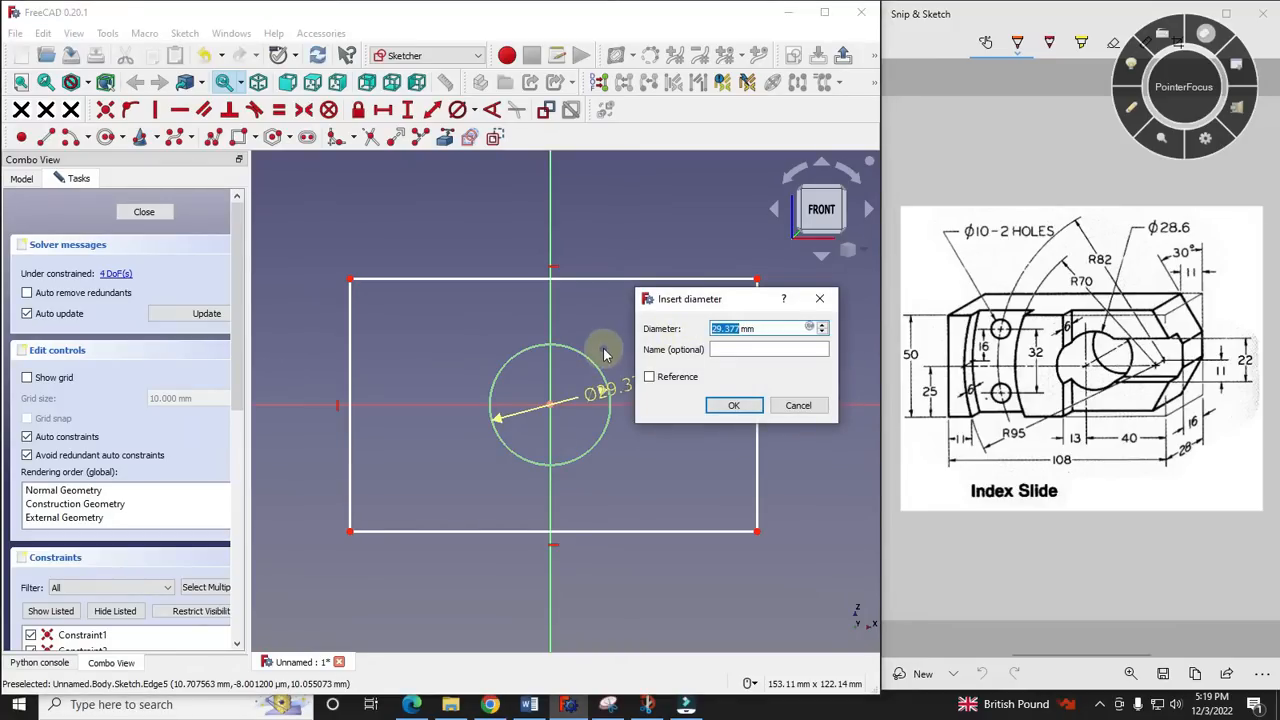
text(28.6)
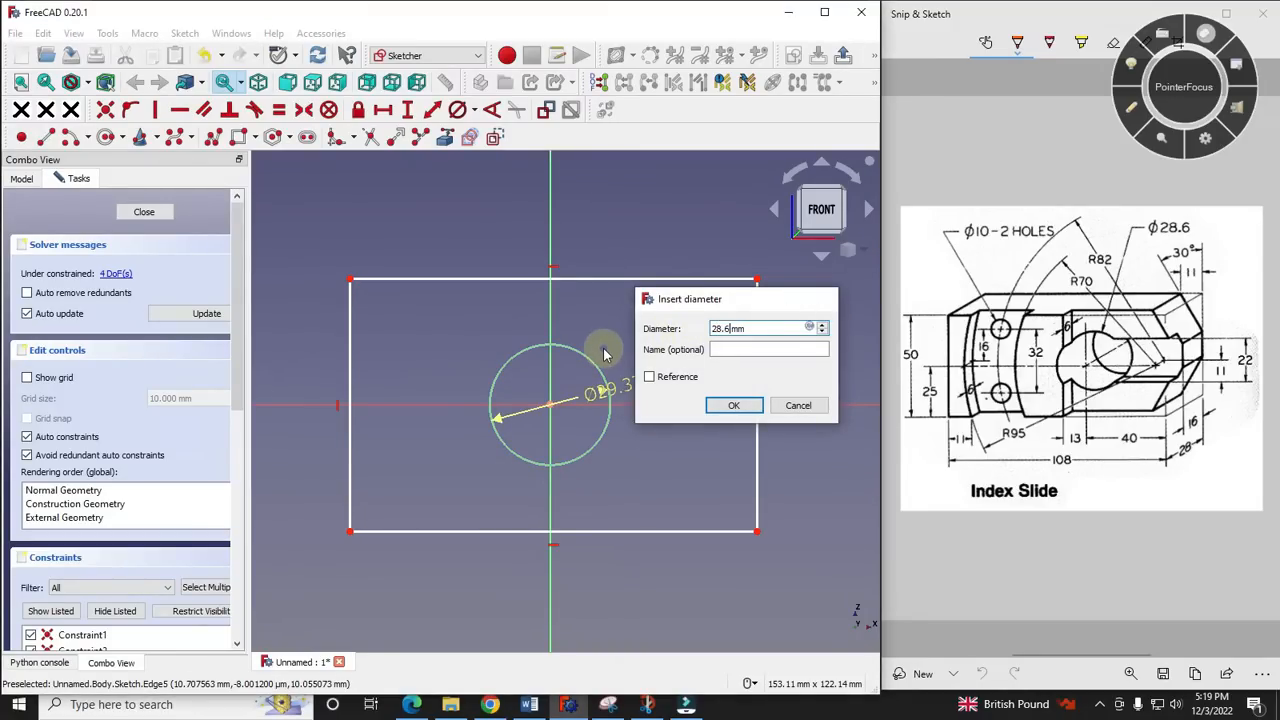
key(Return)
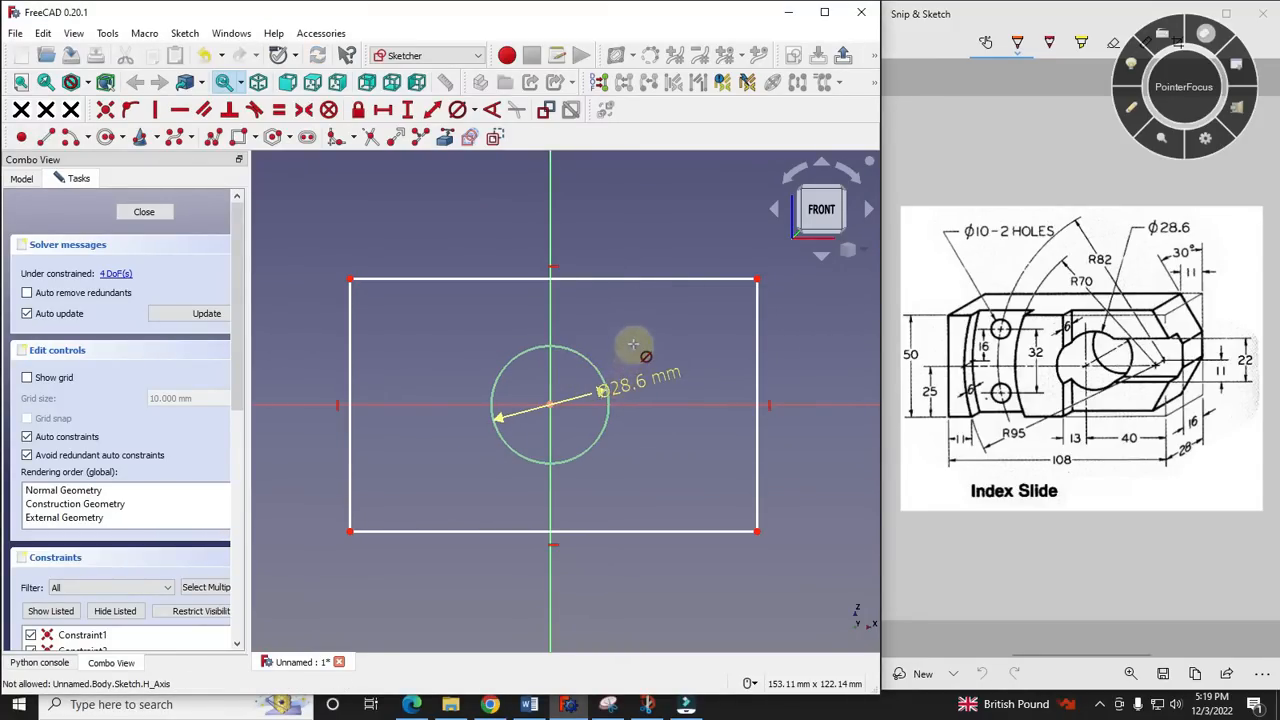
- Move the diameter label clear of the circle and constrain the horizontal distance from the origin to the rectangle's lower-right corner to 40 mm
drag(634, 390, 716, 378)
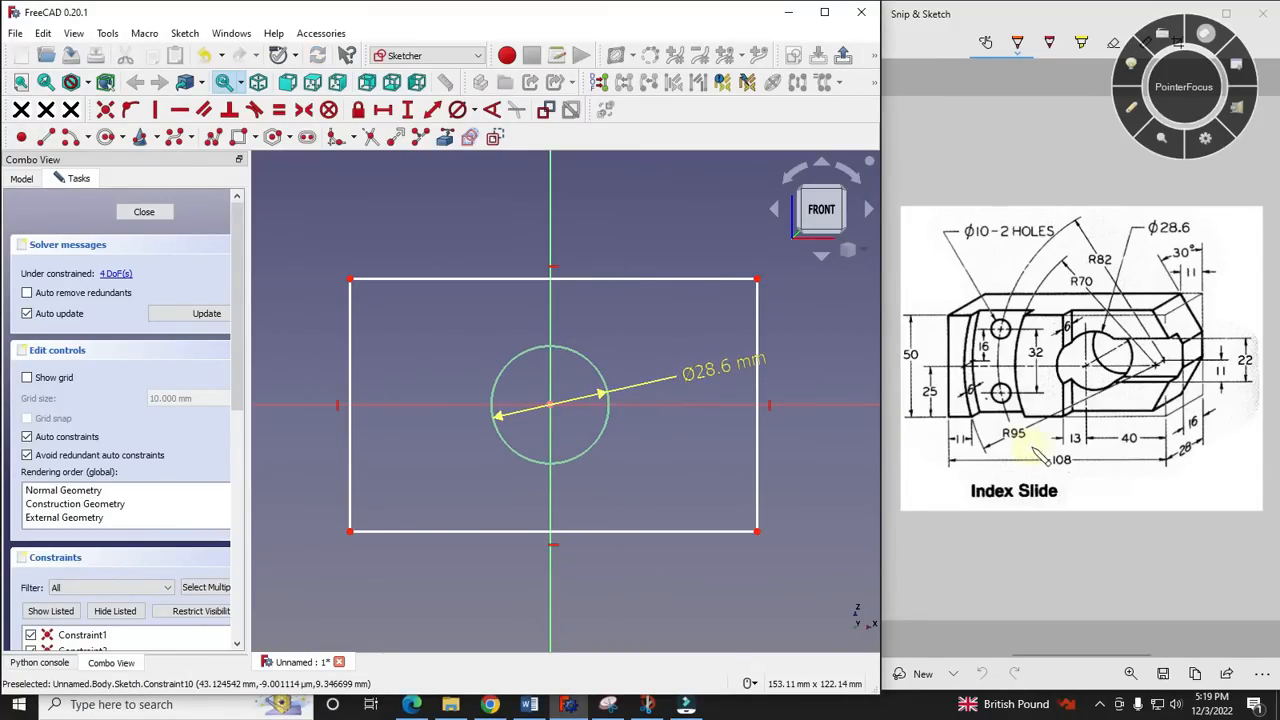
click(1160, 455)
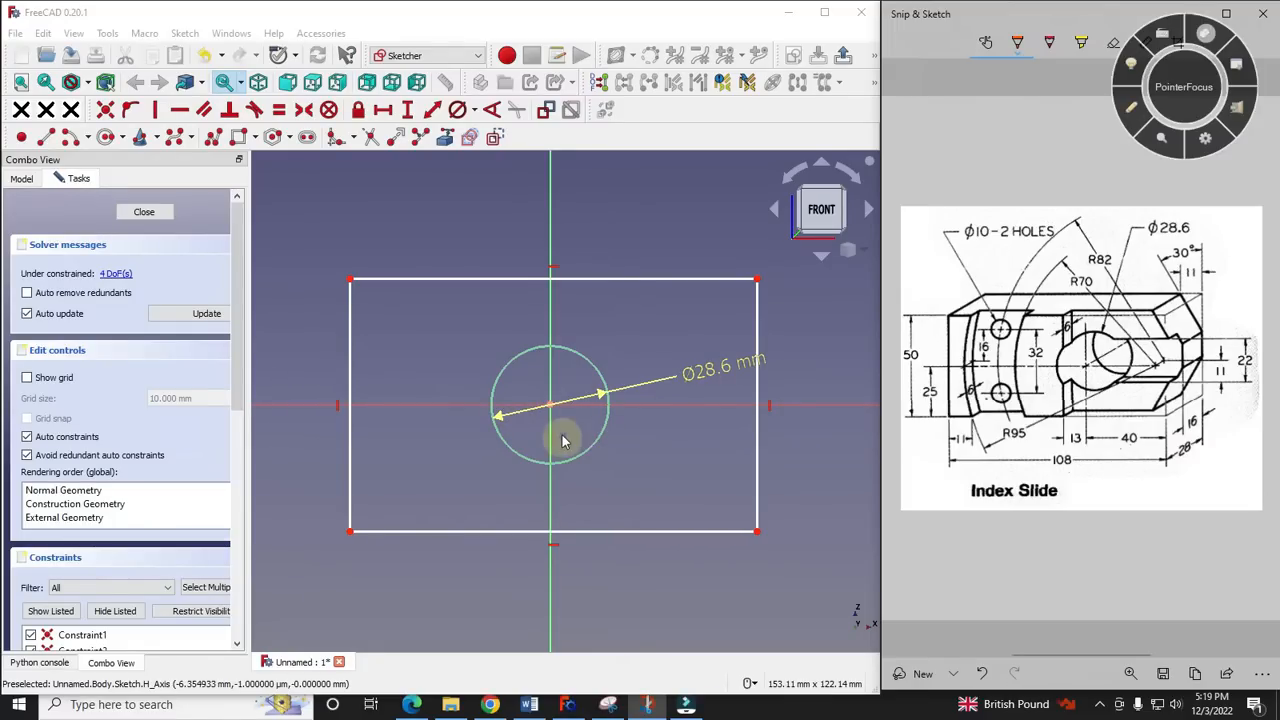
click(757, 531)
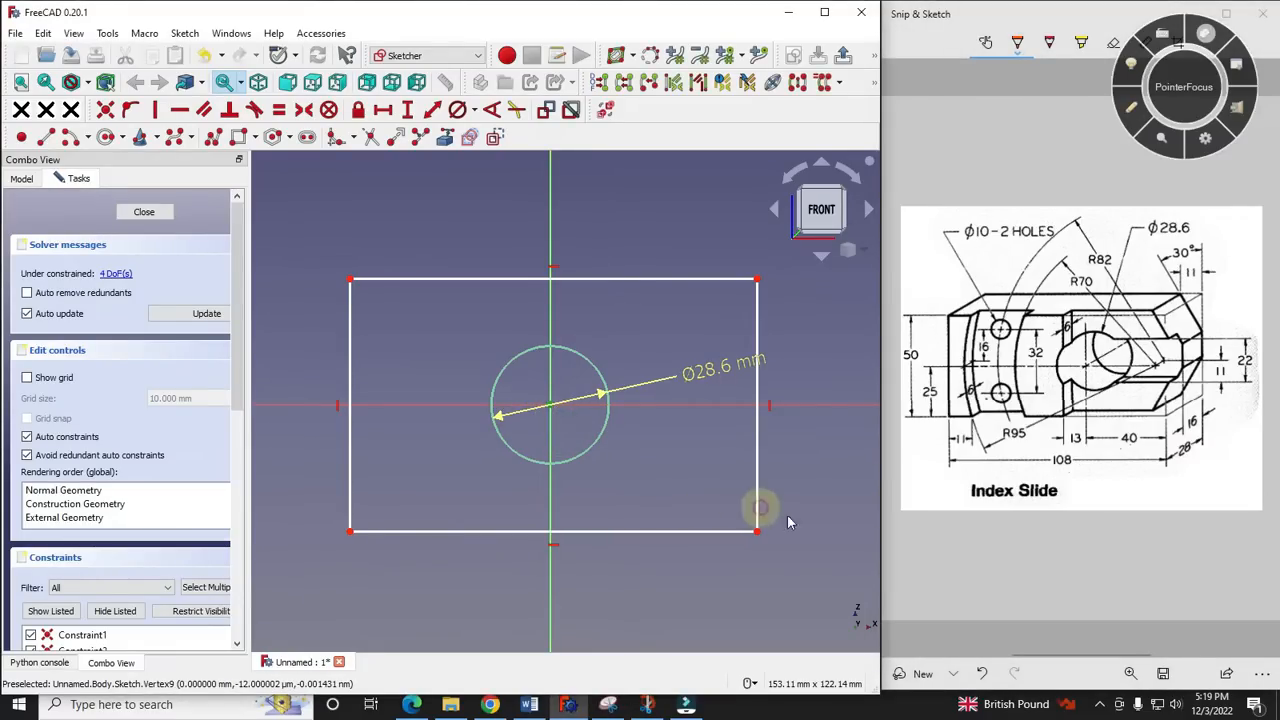
click(384, 110)
text(40)
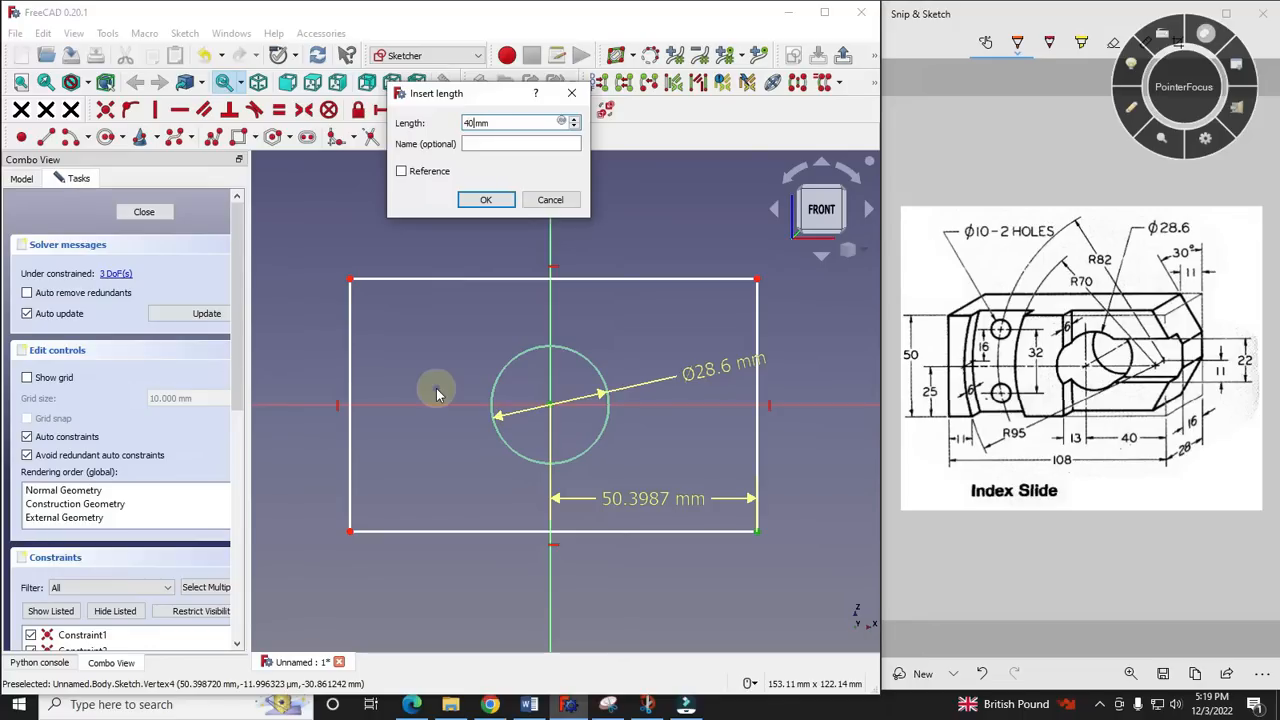
key(Return)
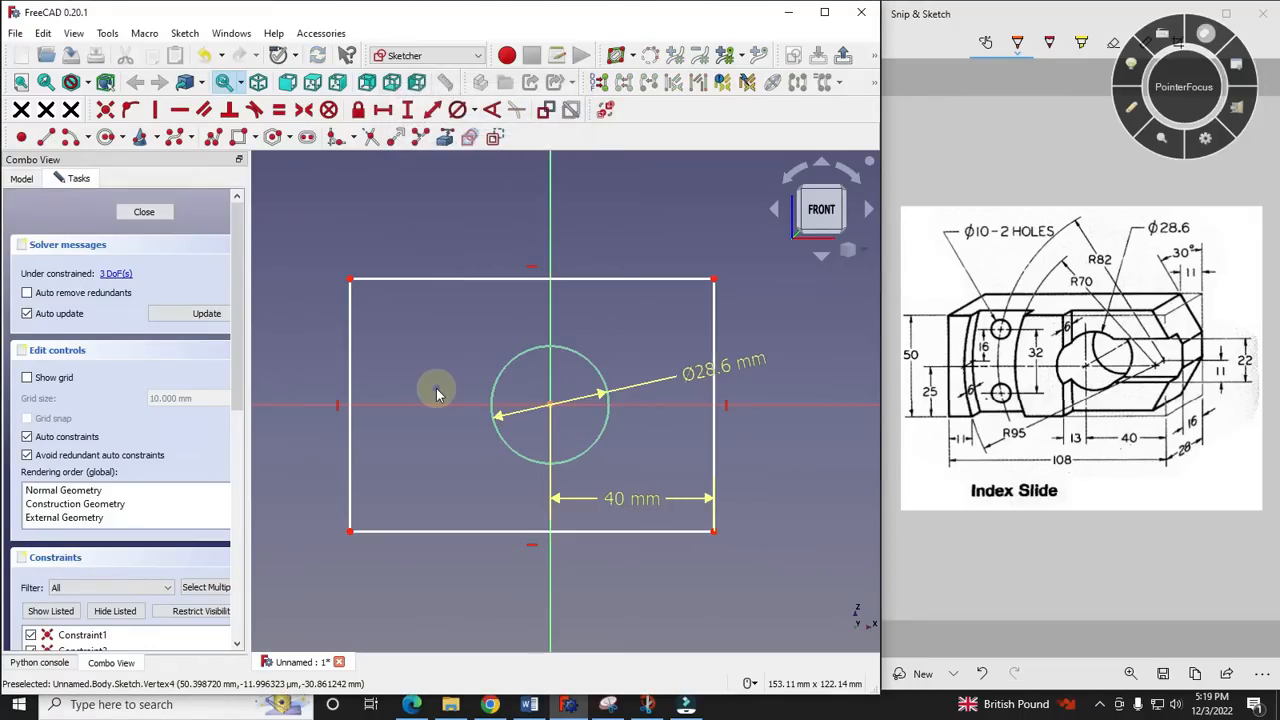
- Constrain the rectangle's left side to a vertical length of 50 mm
click(350, 356)
click(410, 110)
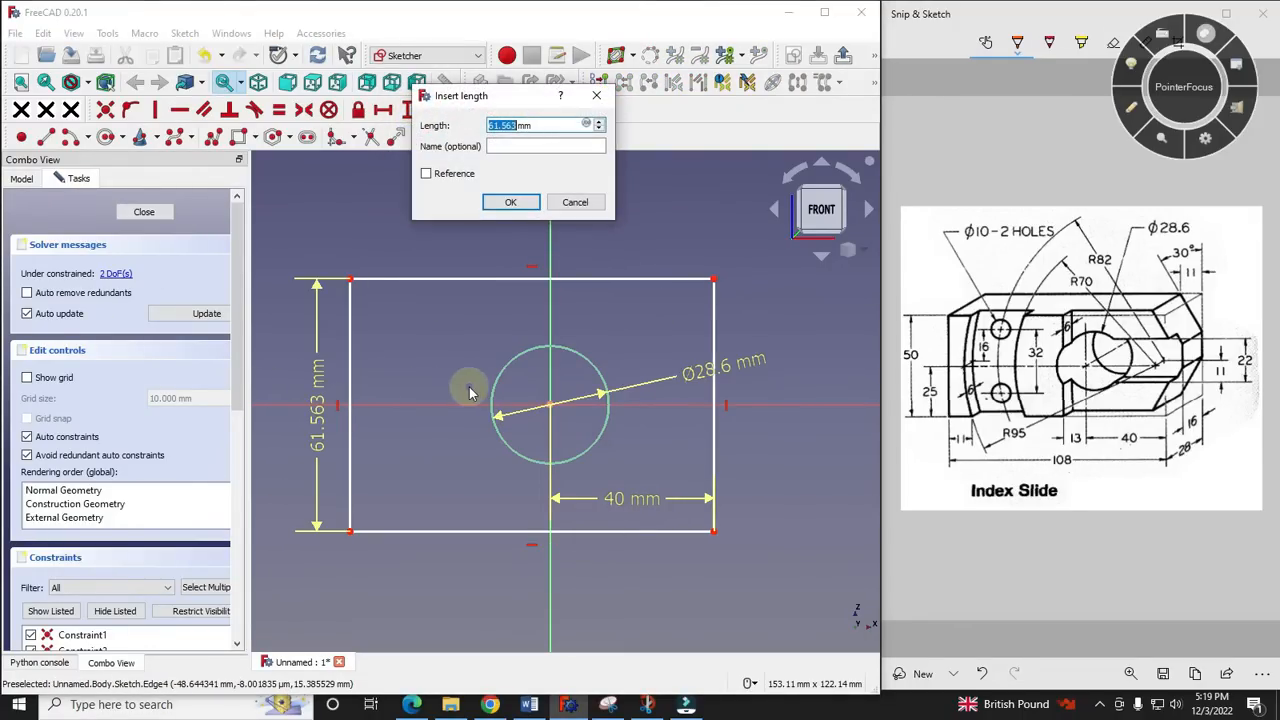
text(50)
key(Return)
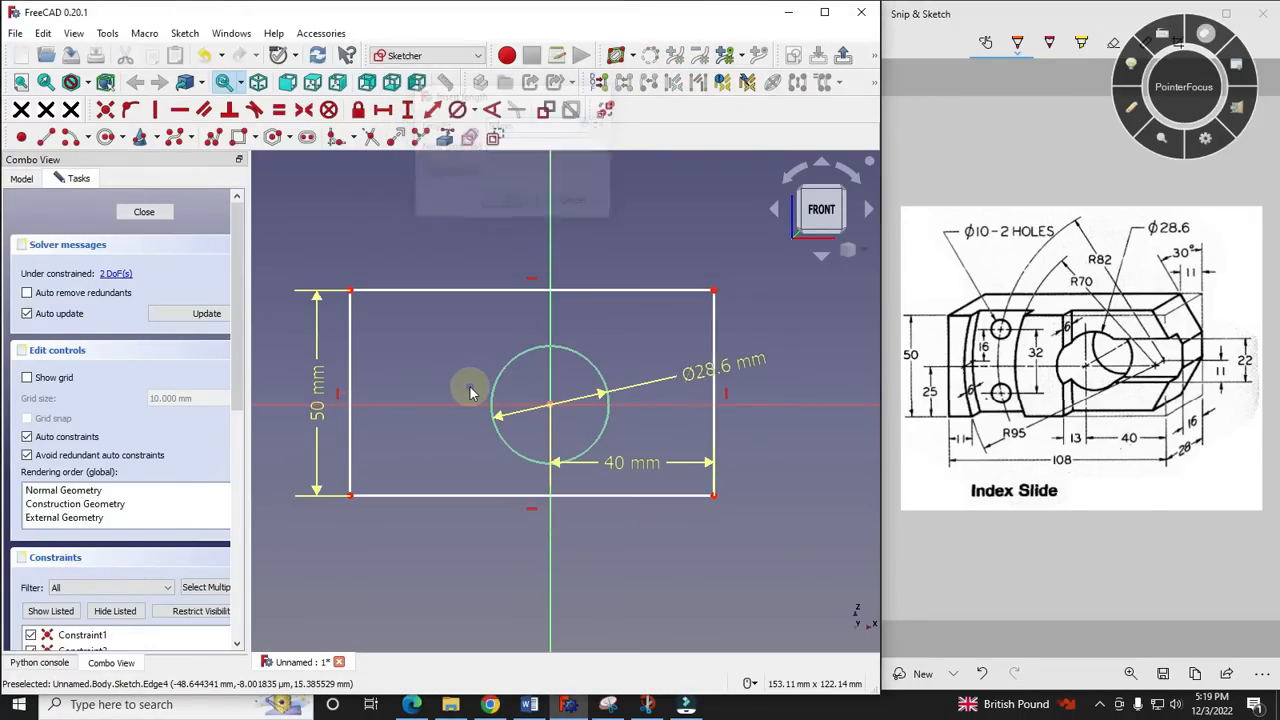
- Constrain the upper-left corner to 25 mm vertically from the origin and move the overlapping 50 mm dimension farther outward
click(350, 291)
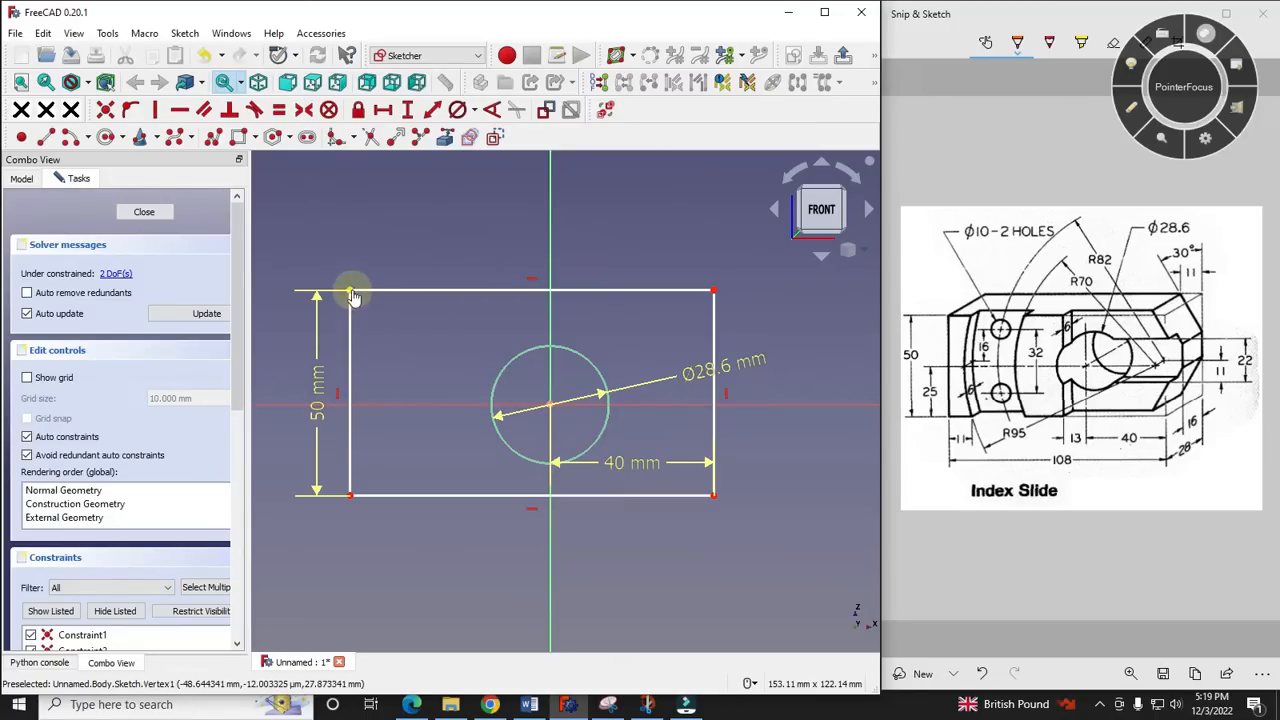
click(553, 407)
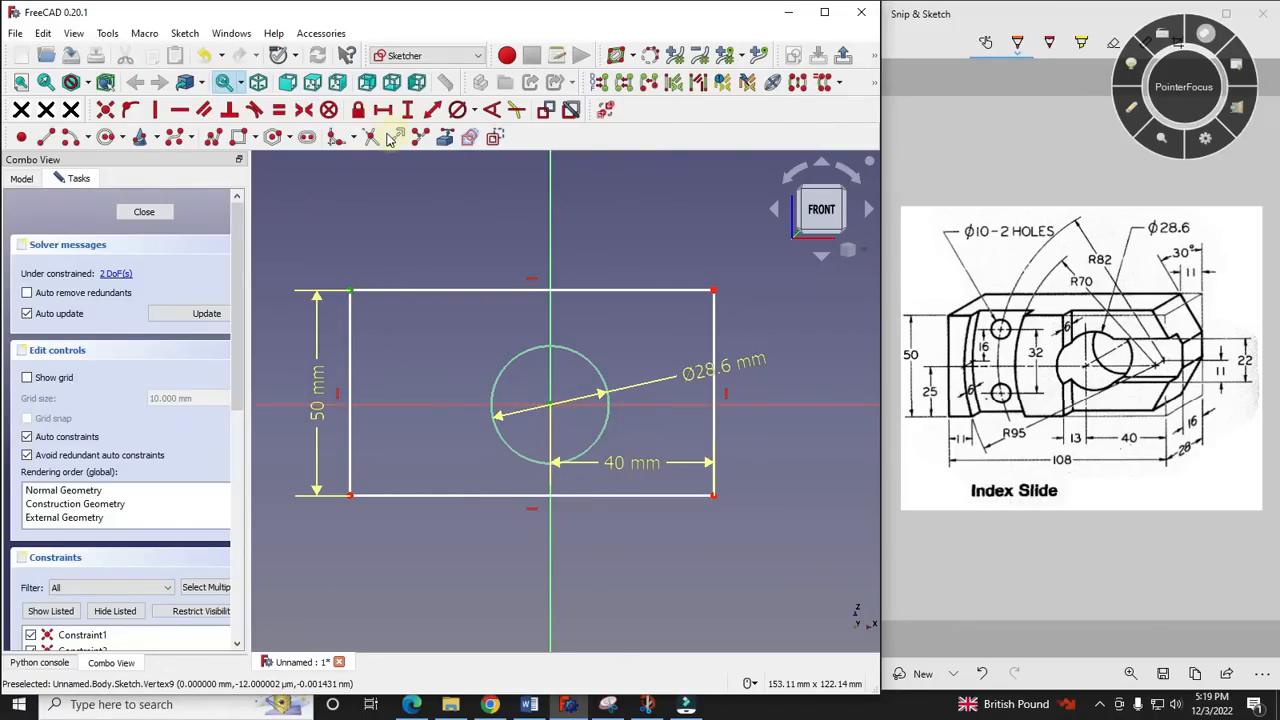
click(410, 110)
text(2)
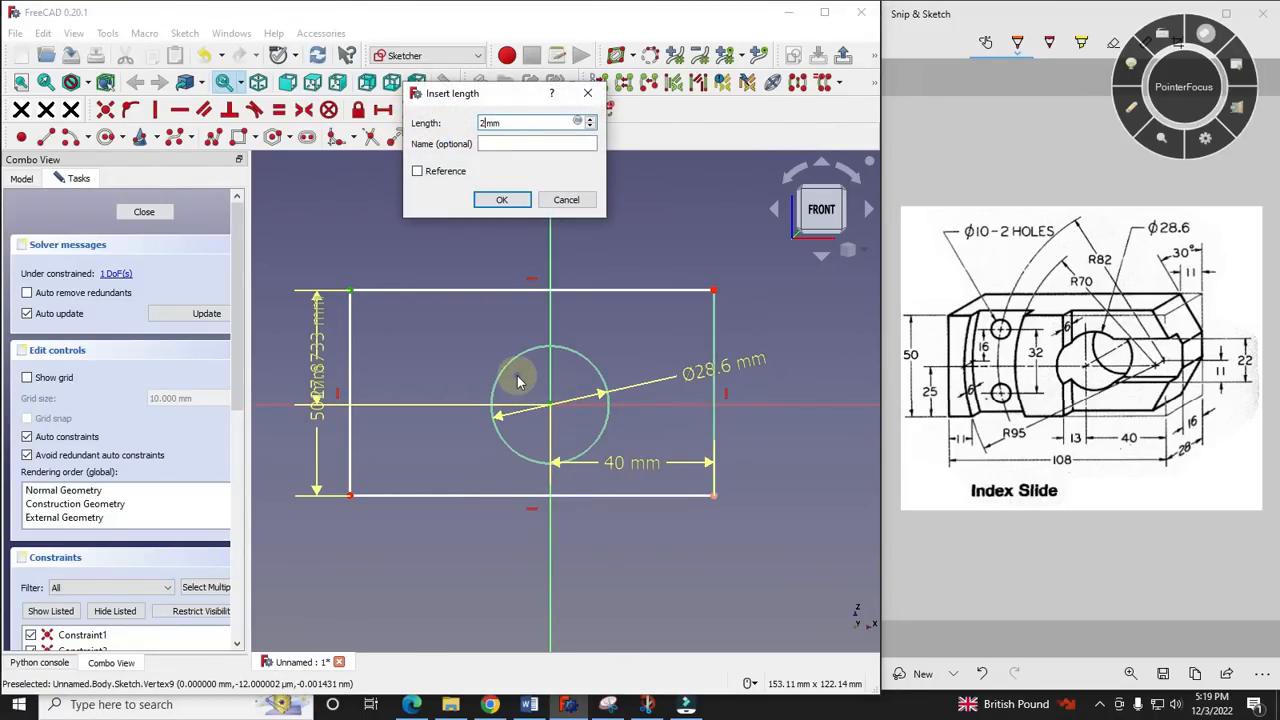
text(5)
key(Return)
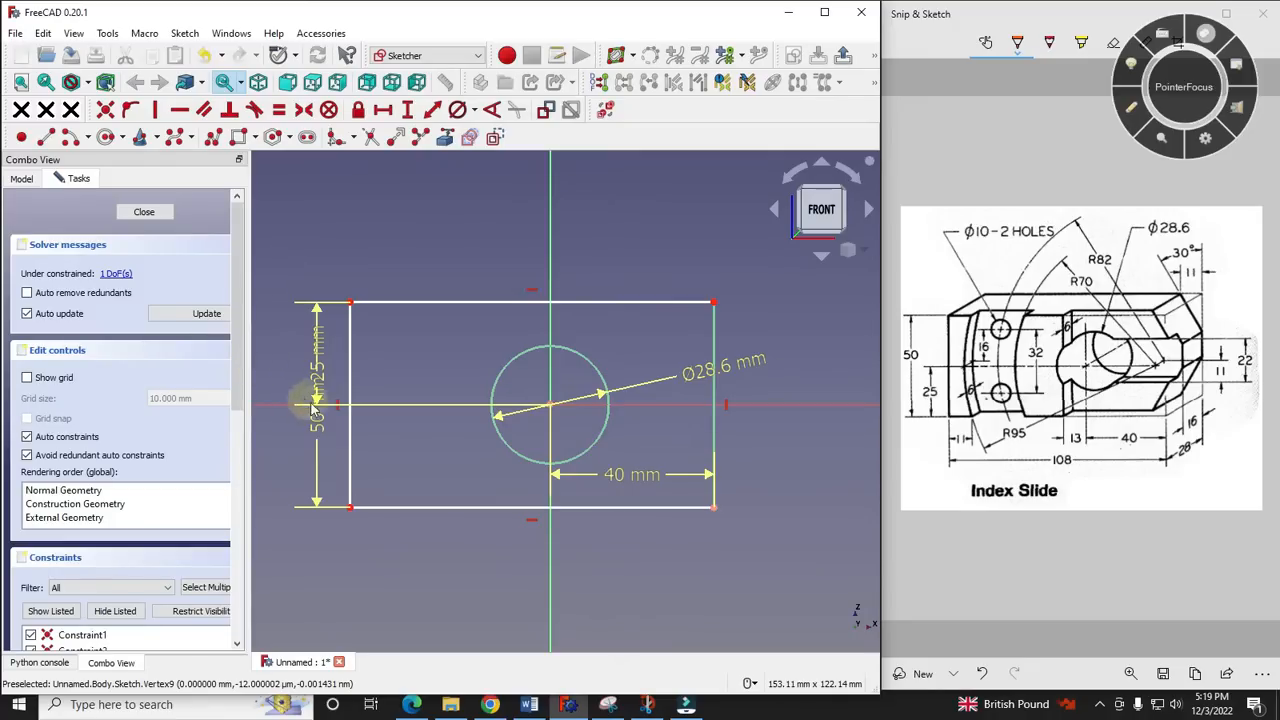
drag(320, 420, 275, 447)
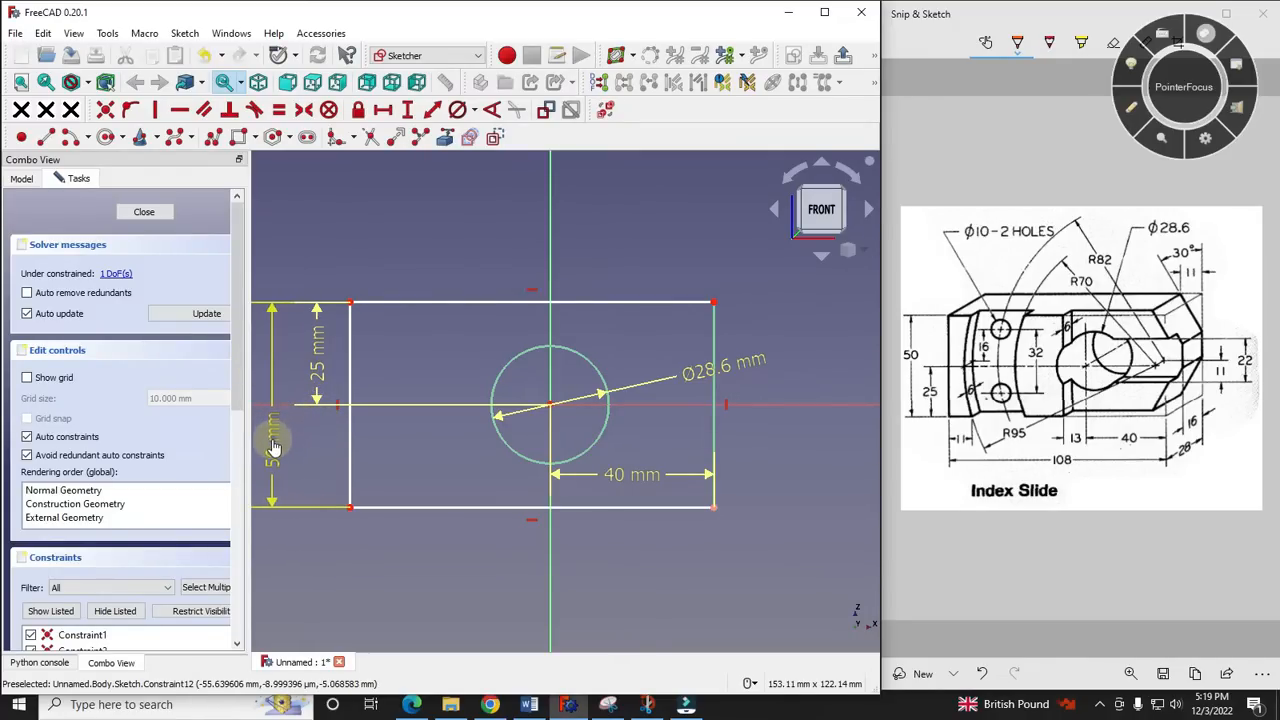
- Constrain the rectangle's lower side to a horizontal length of 108 mm and place its dimension below the outline
scroll(514, 266, down, 1)
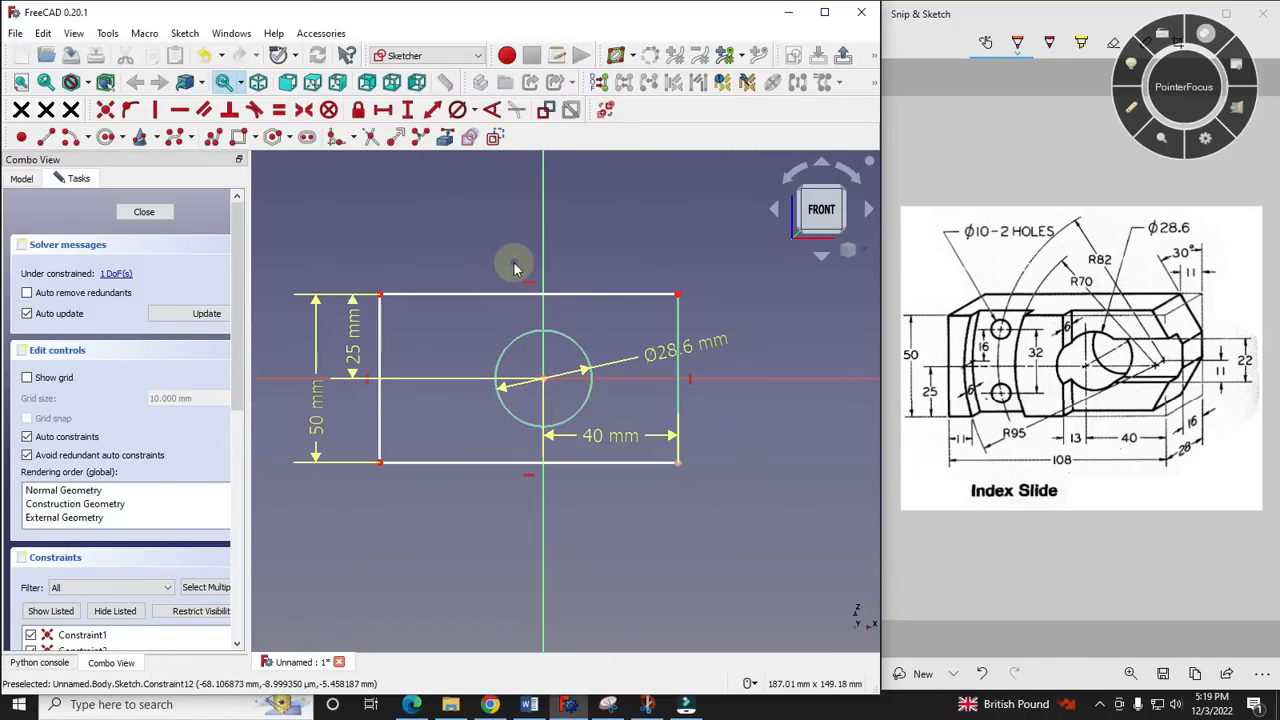
click(494, 465)
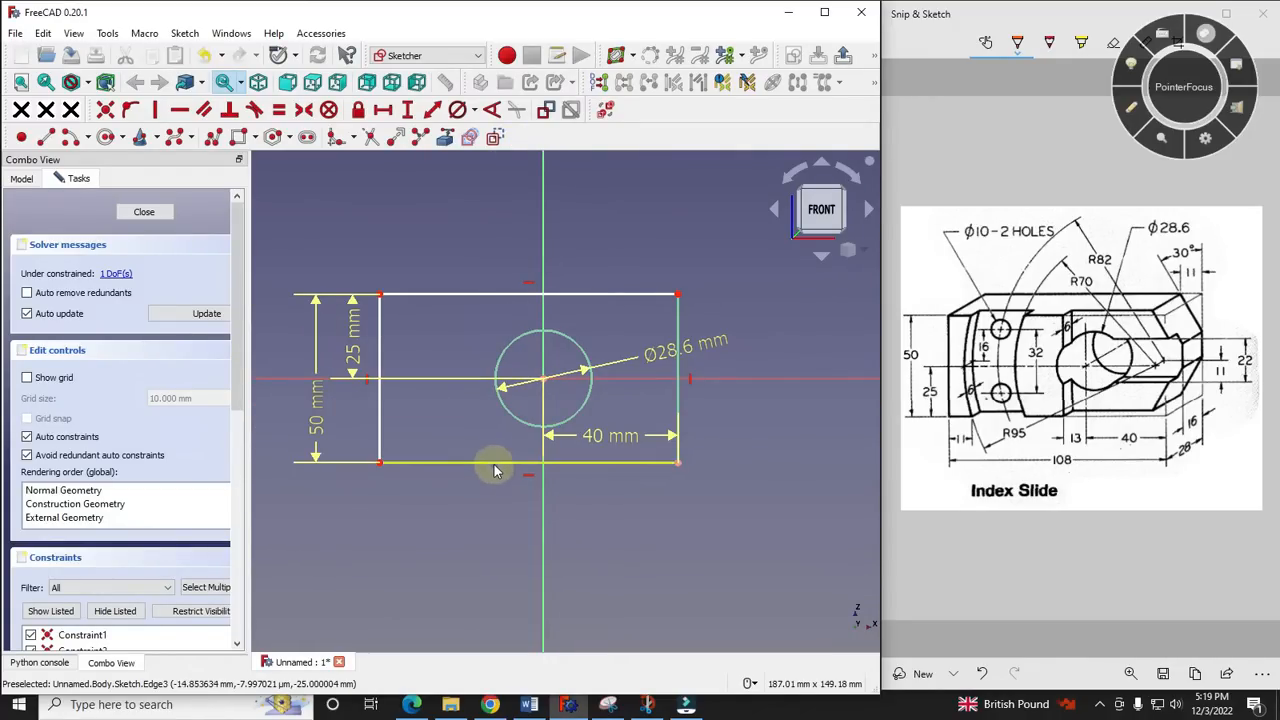
click(383, 113)
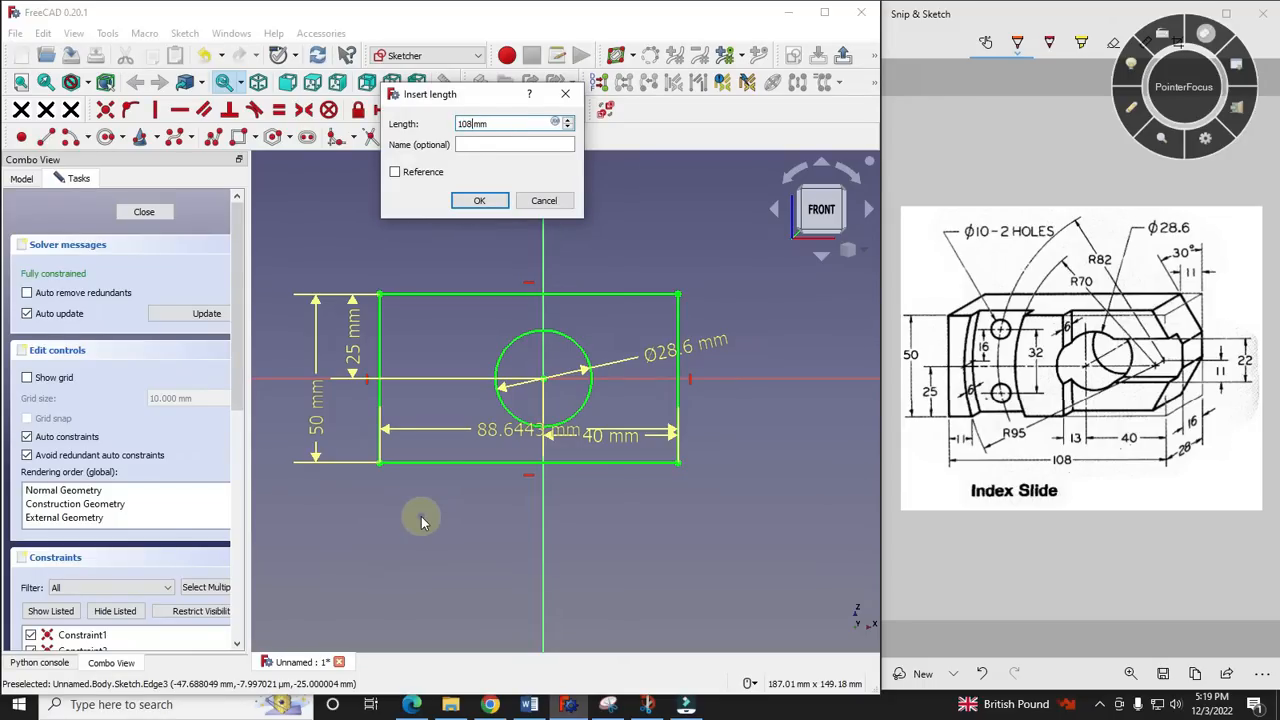
key(Return)
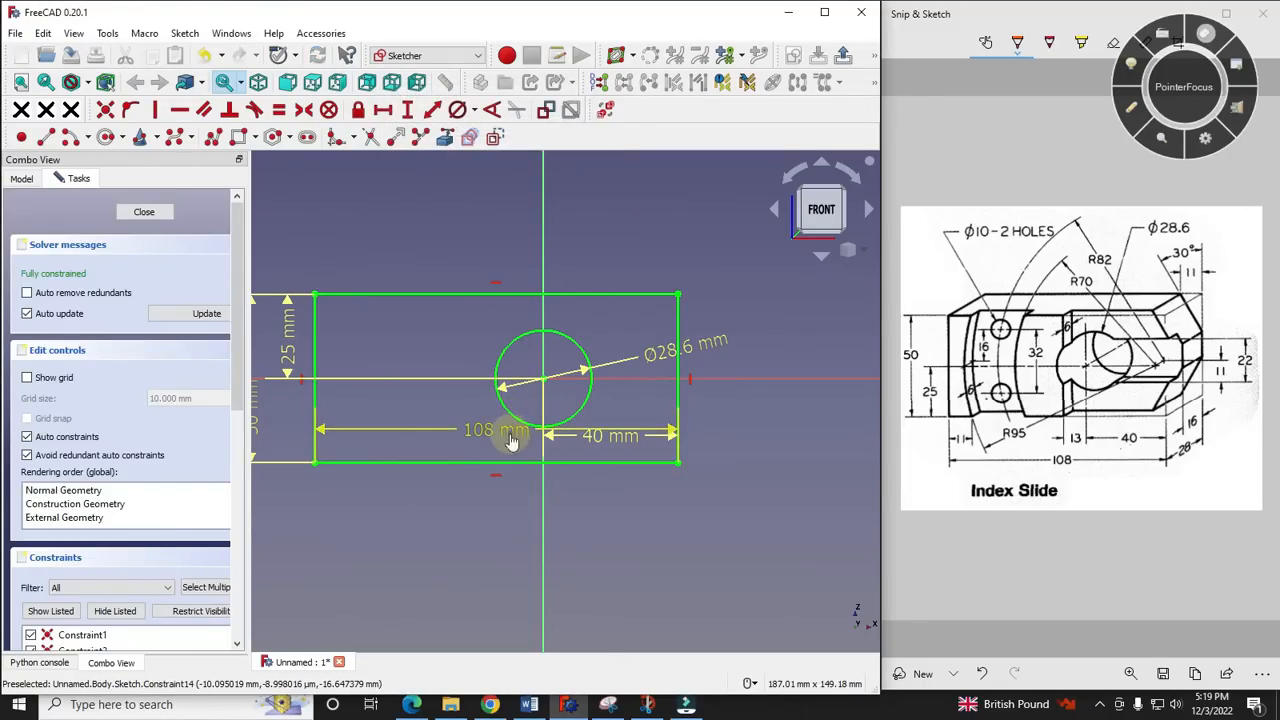
mouse_move(510, 440)
mouse_down()
mouse_move(500, 536)
mouse_move(500, 523)
mouse_up()
scroll(840, 475, down, 2)
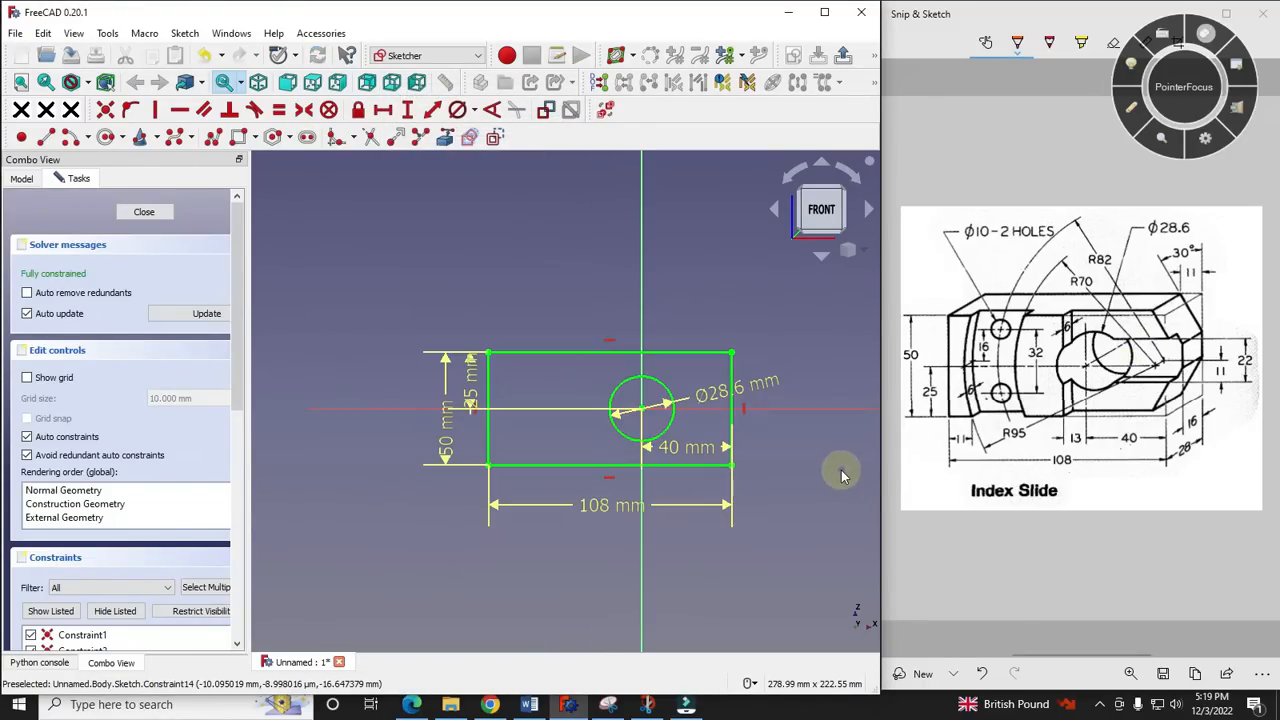
scroll(606, 432, up, 2)
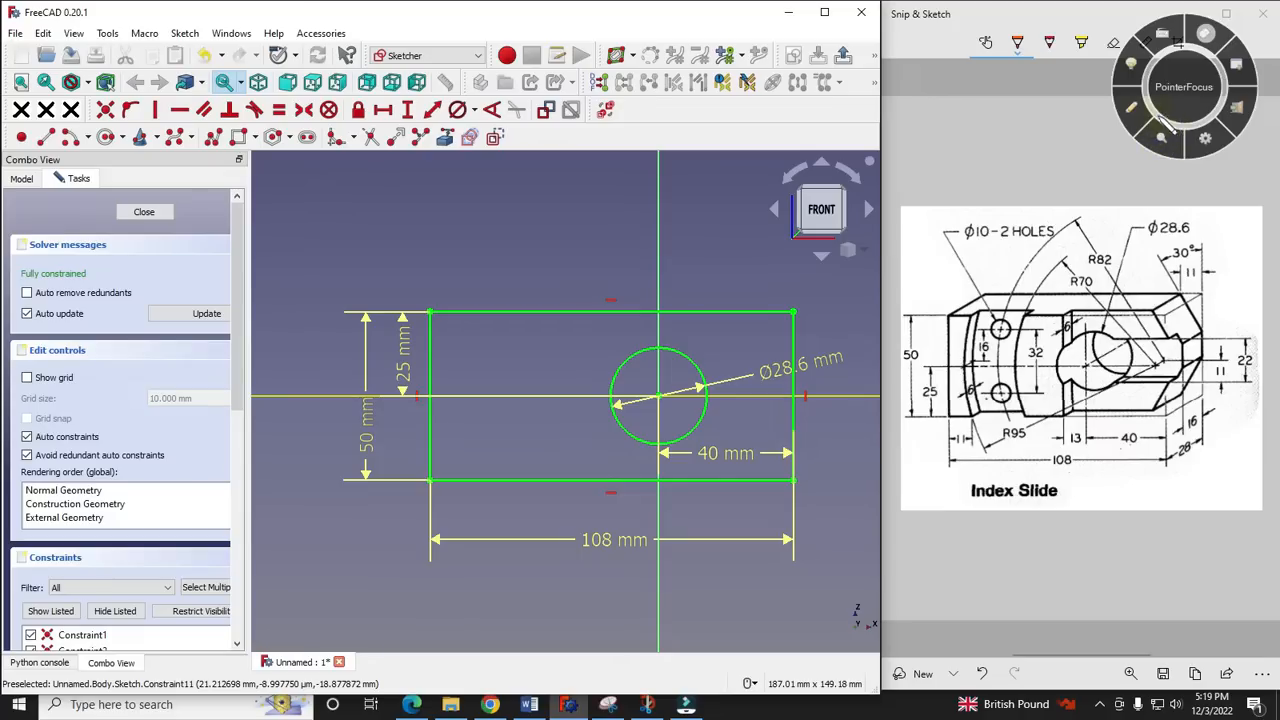
- Check the 50, 108, 28.6 and 40 mm dimensions on the reference drawing against the sketch
click(1132, 110)
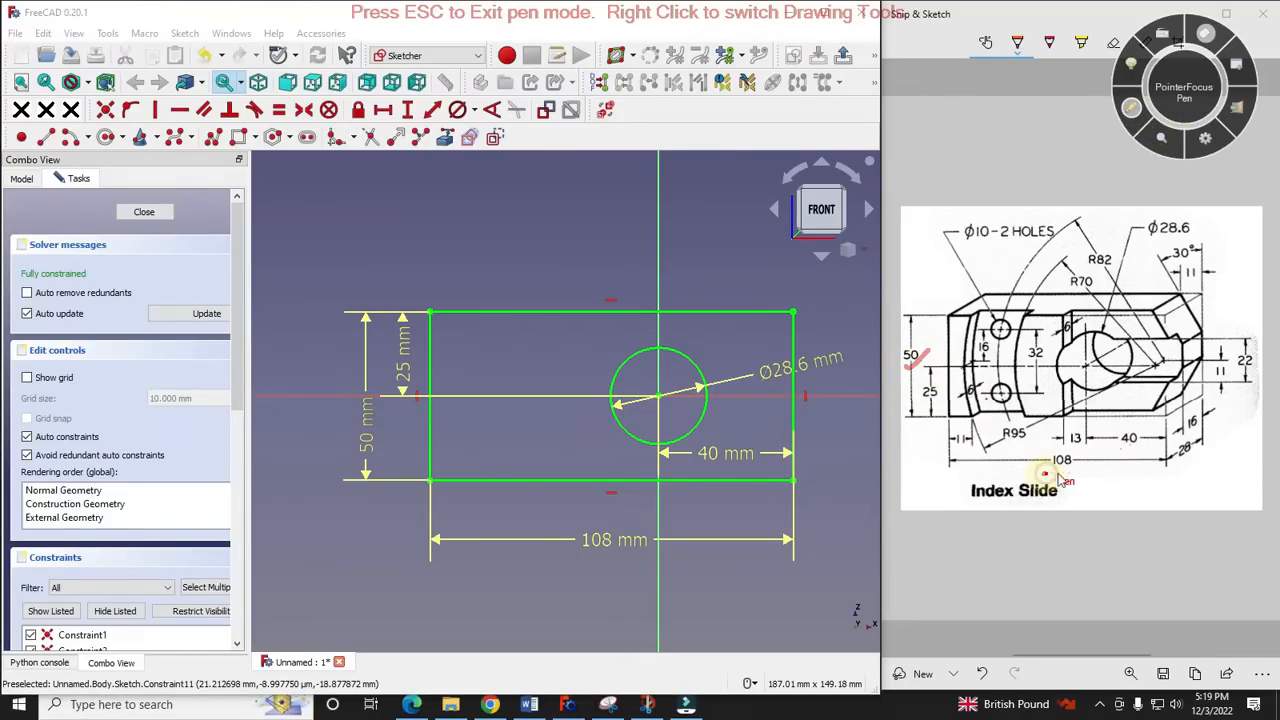
drag(1041, 474, 1092, 474)
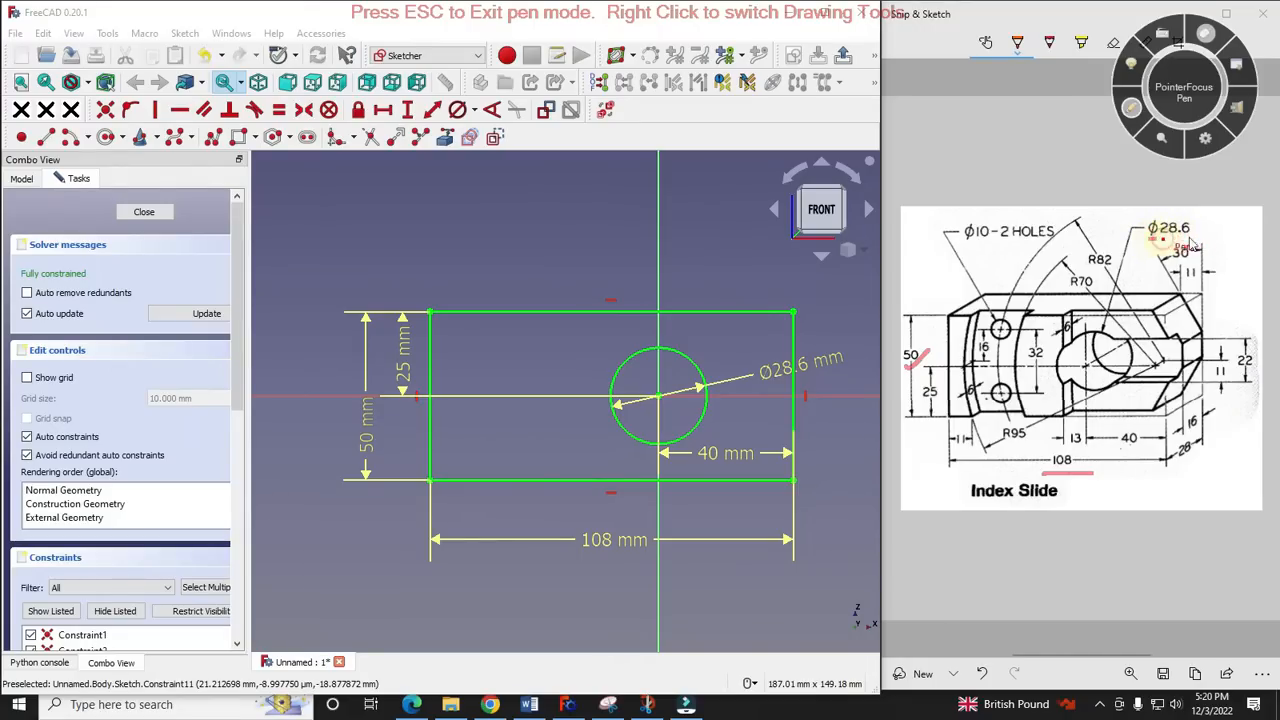
drag(1150, 239, 1192, 240)
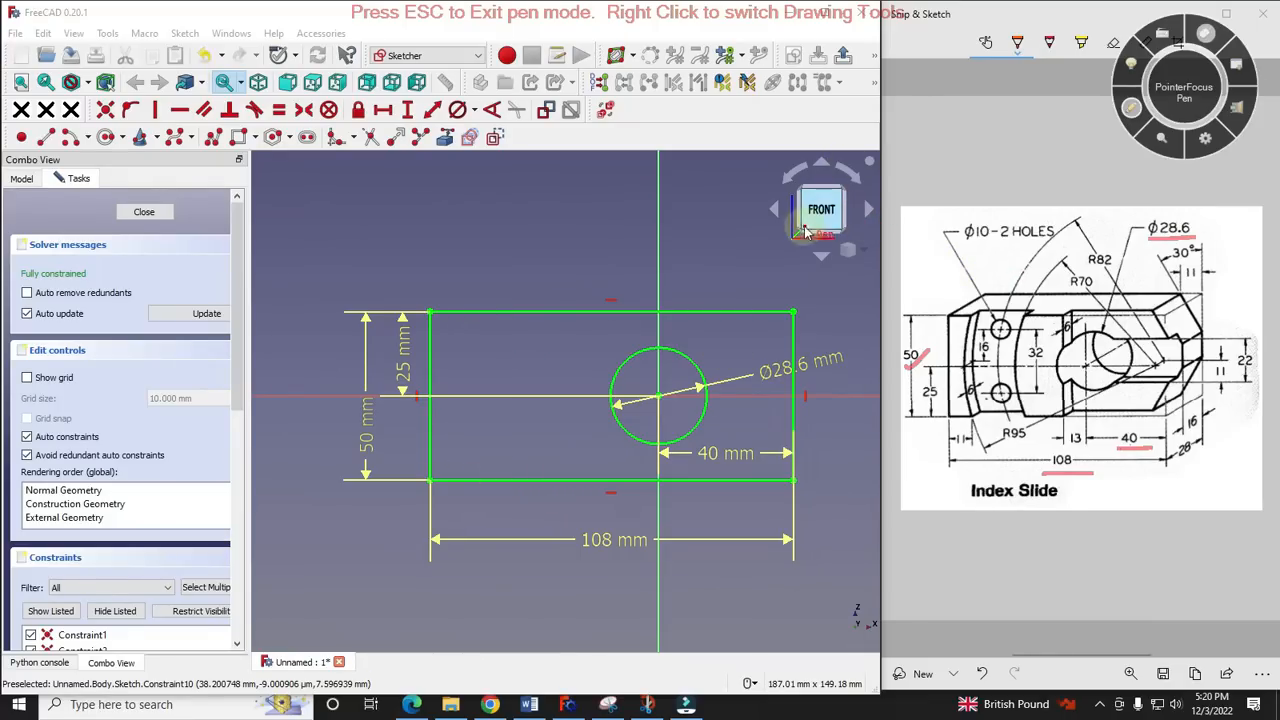
click(1136, 111)
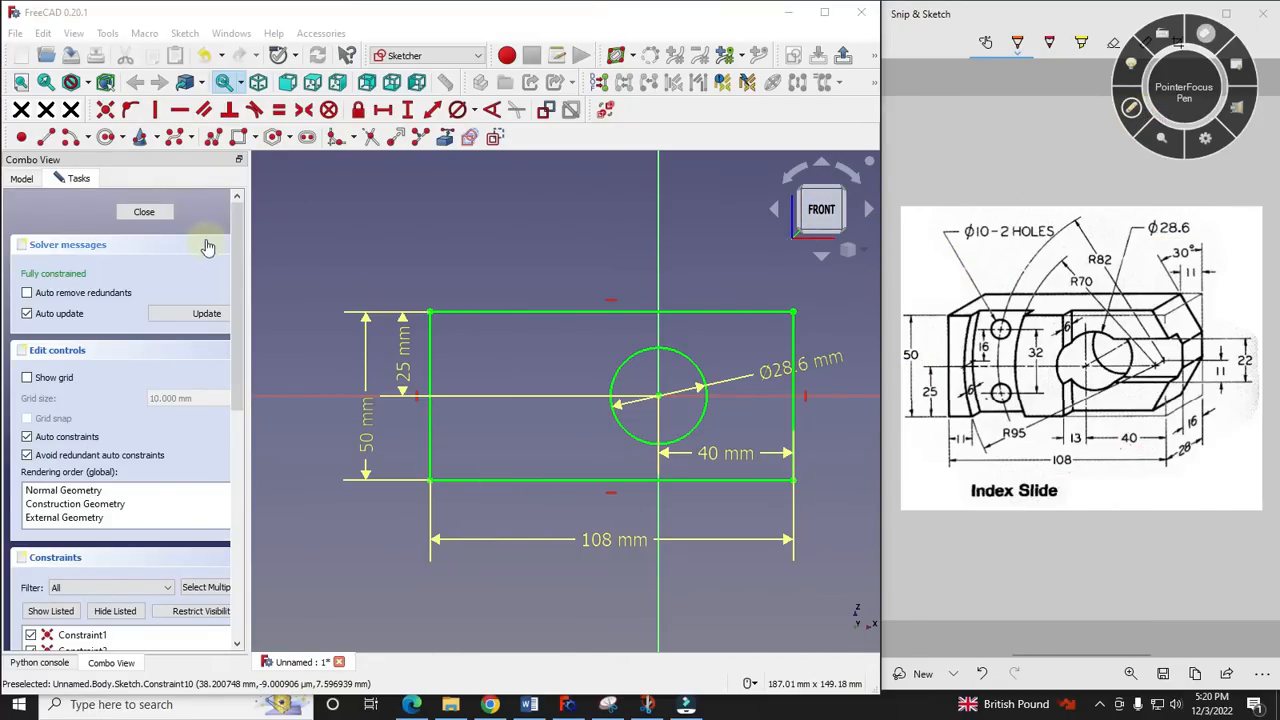
- Close the sketch and pad it 28 mm symmetric to the plane, following the depth dimension on the reference drawing
click(145, 210)
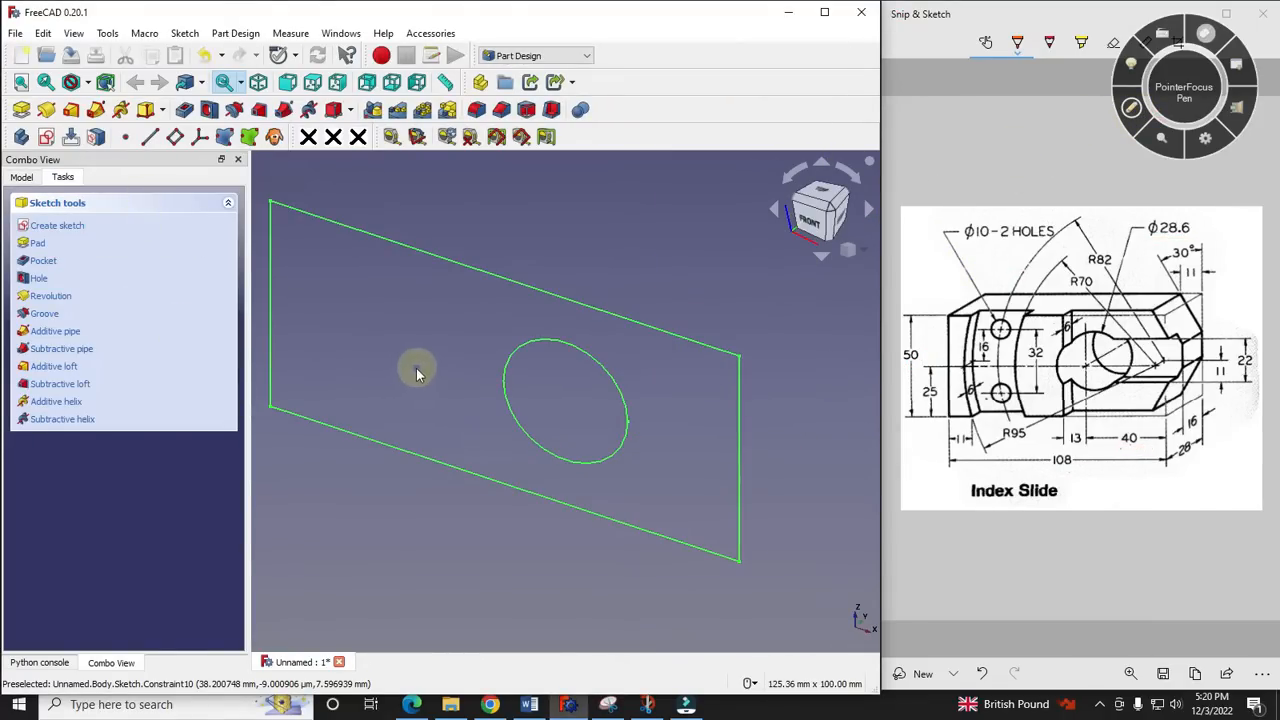
scroll(416, 371, down, 1)
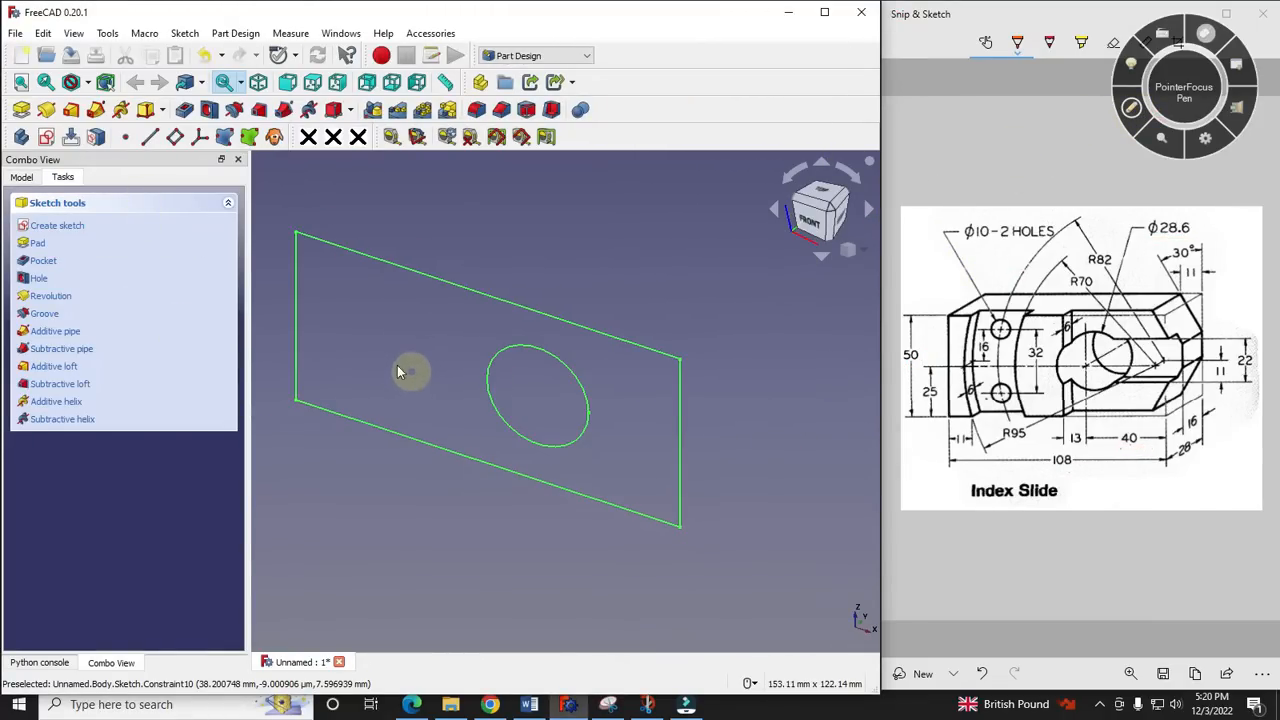
click(22, 110)
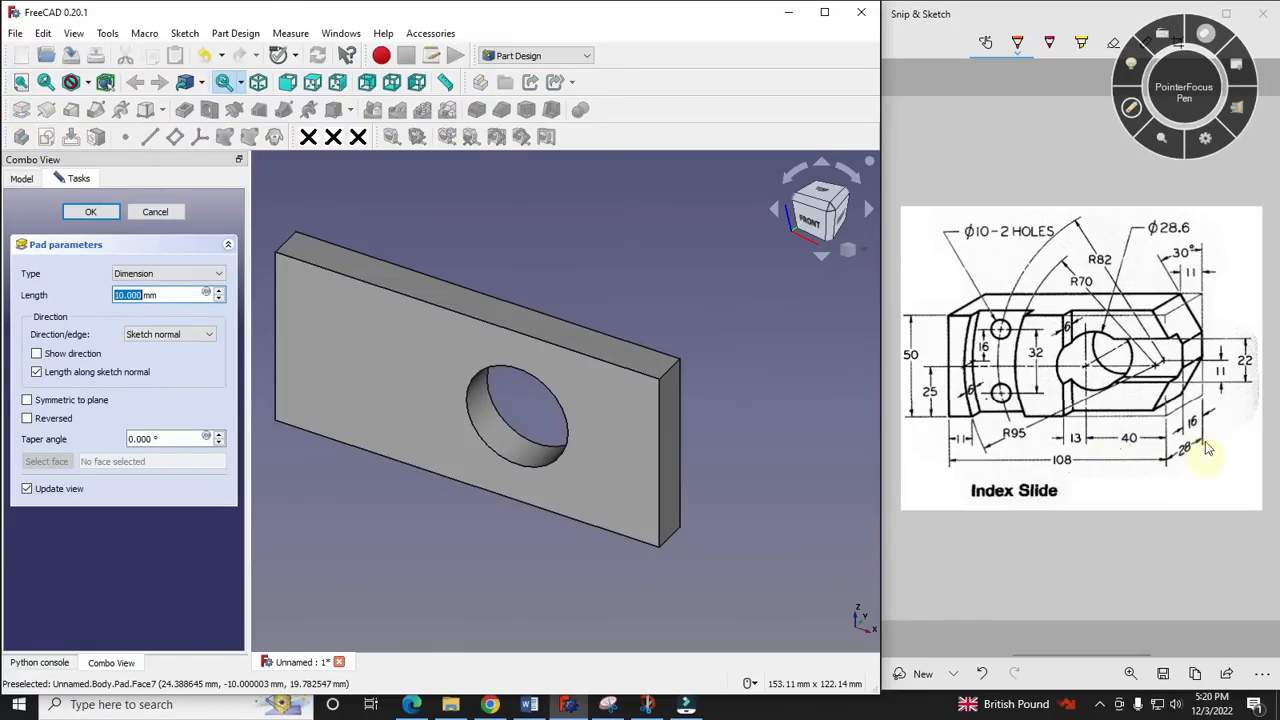
click(1131, 107)
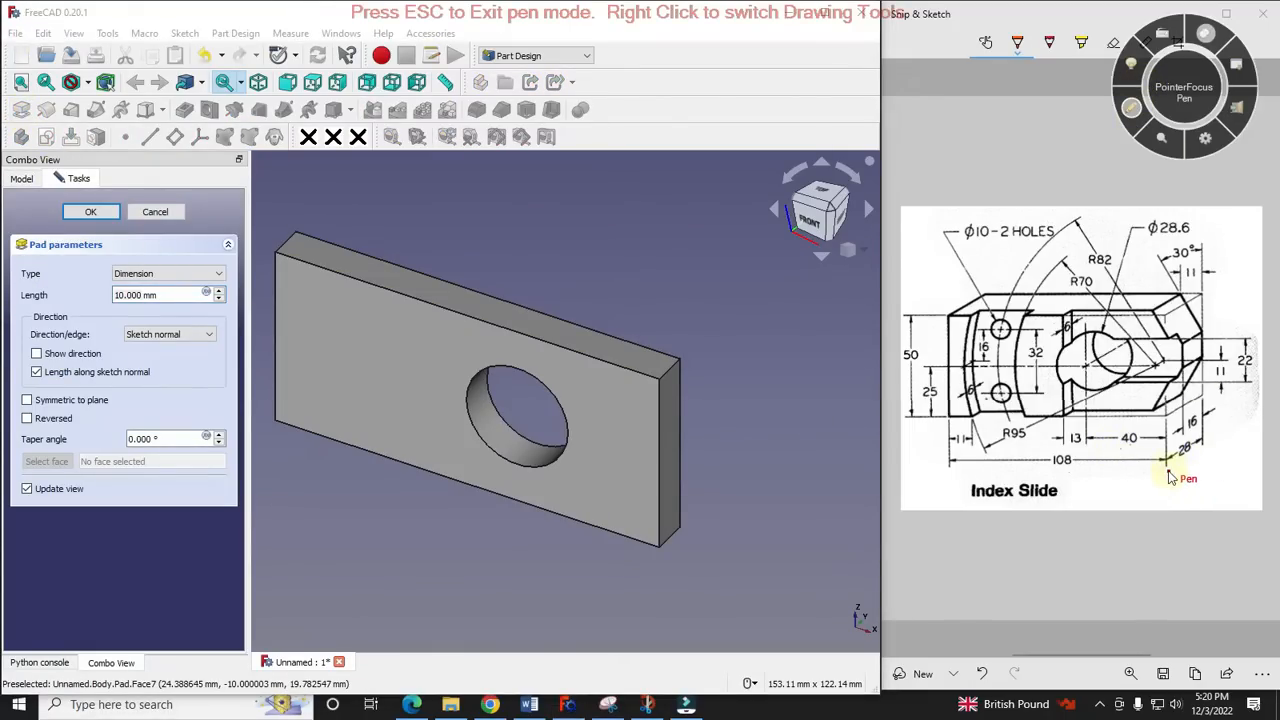
drag(1168, 477, 1210, 466)
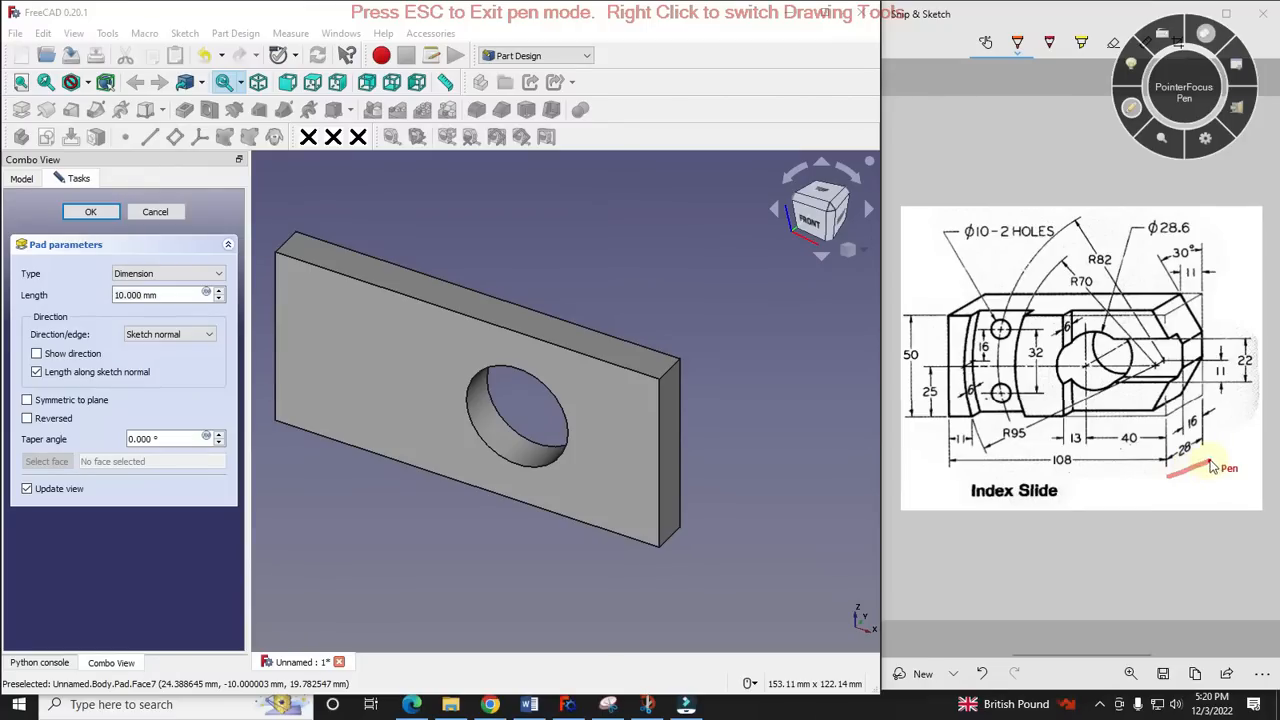
click(1131, 107)
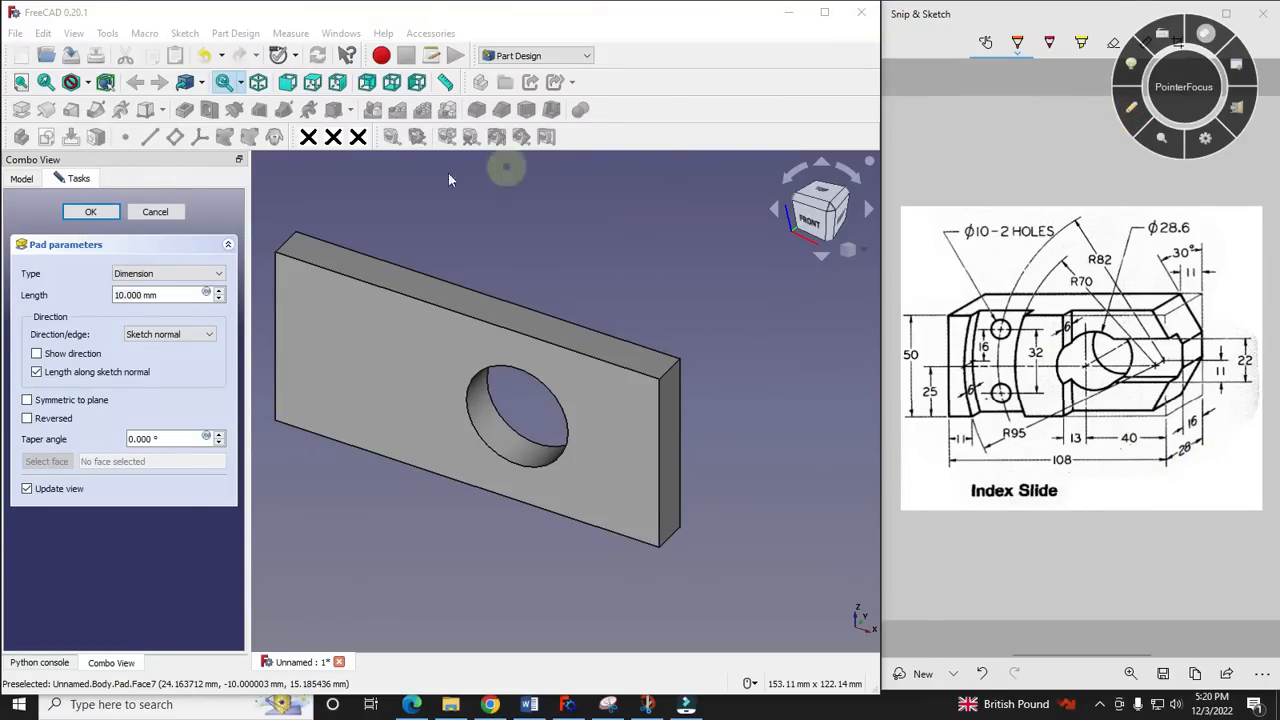
click(178, 297)
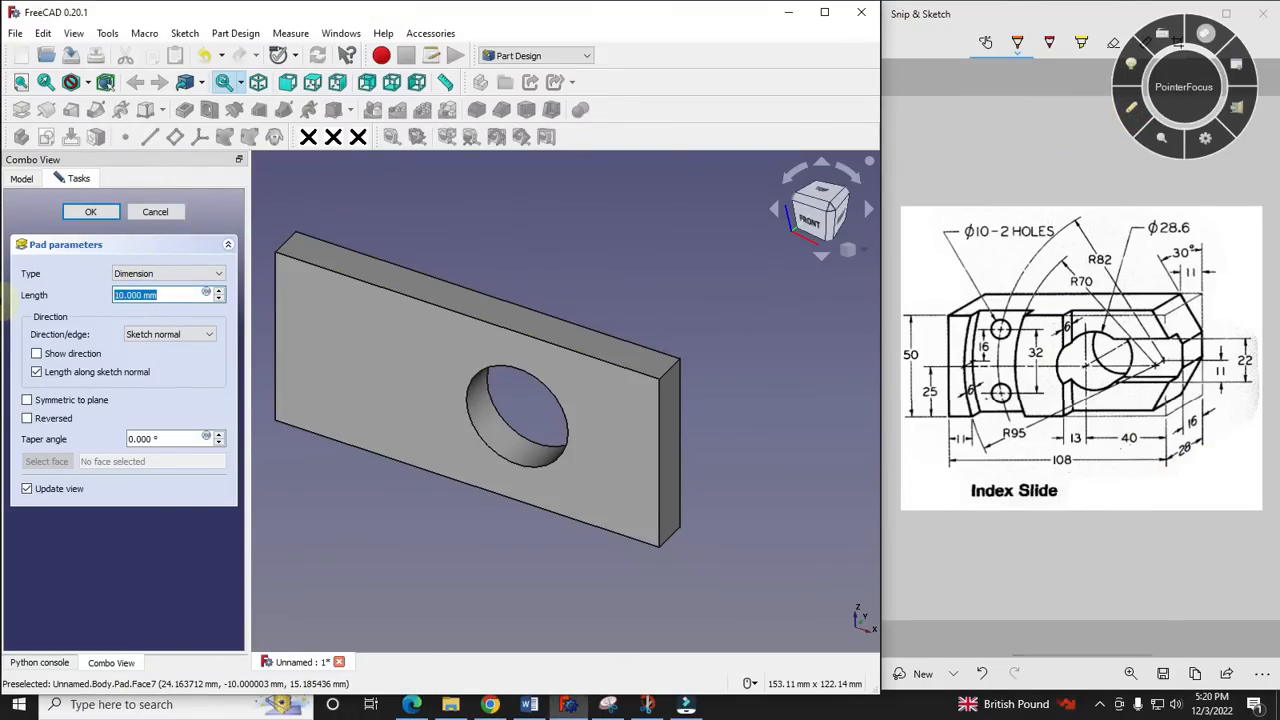
click(27, 400)
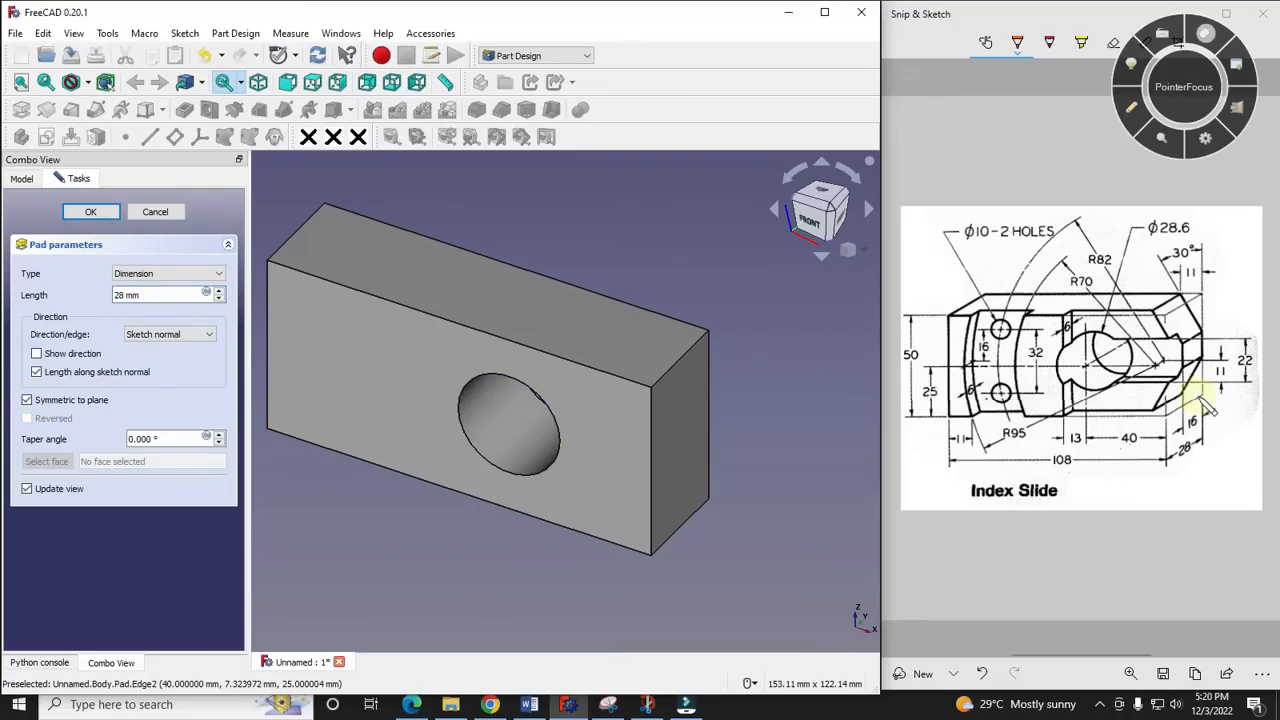
click(80, 212)
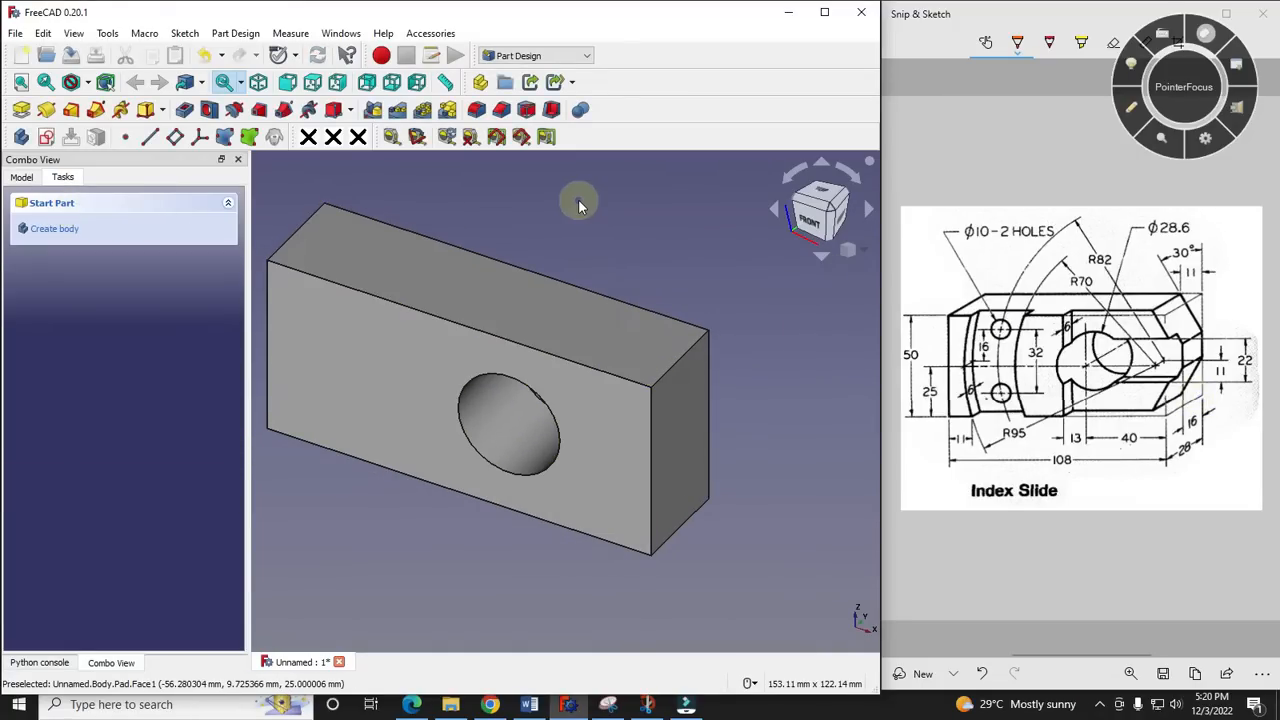
- Examine the recess profile at the block's upper edge on the reference drawing and the matching top face of the model
click(21, 177)
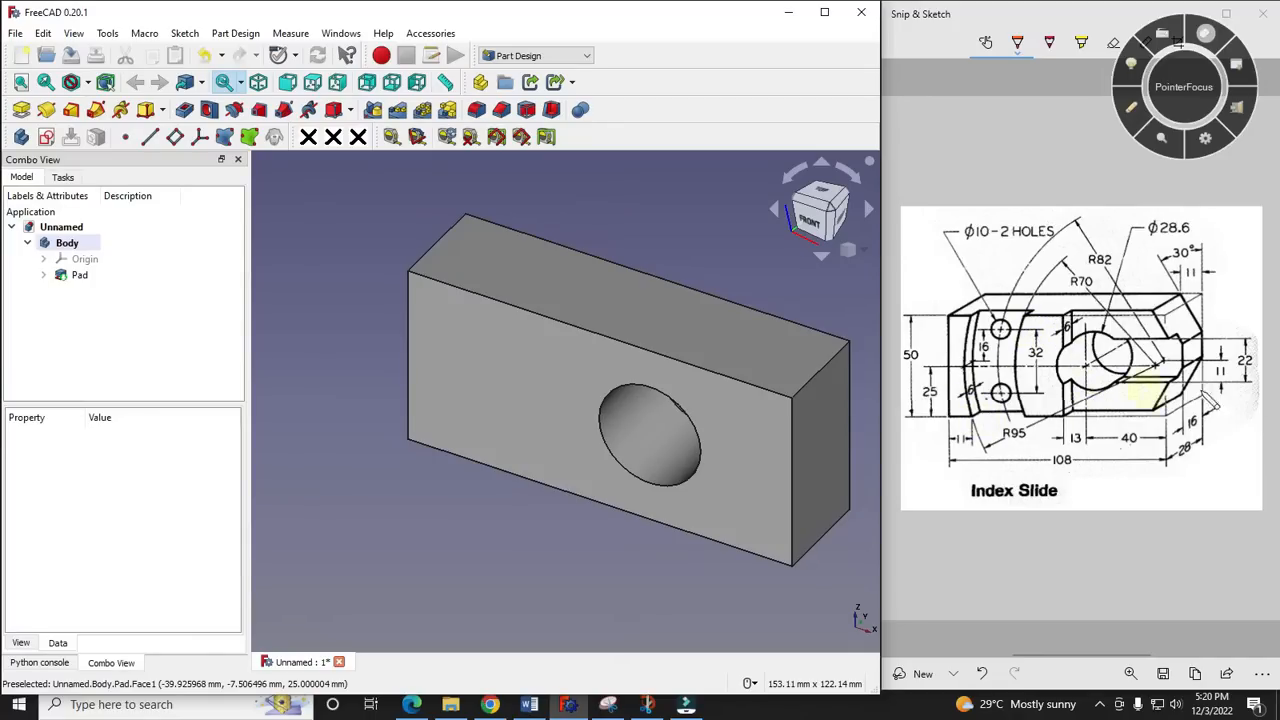
click(1130, 110)
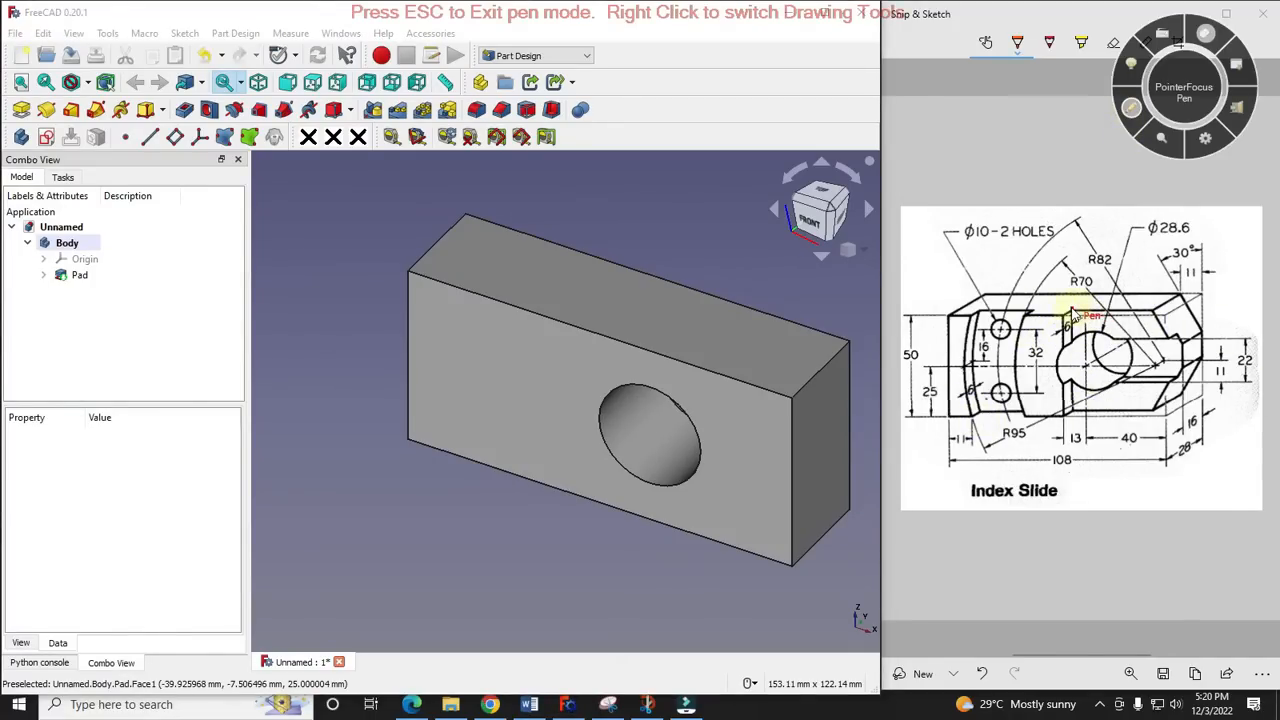
drag(1062, 323, 1098, 335)
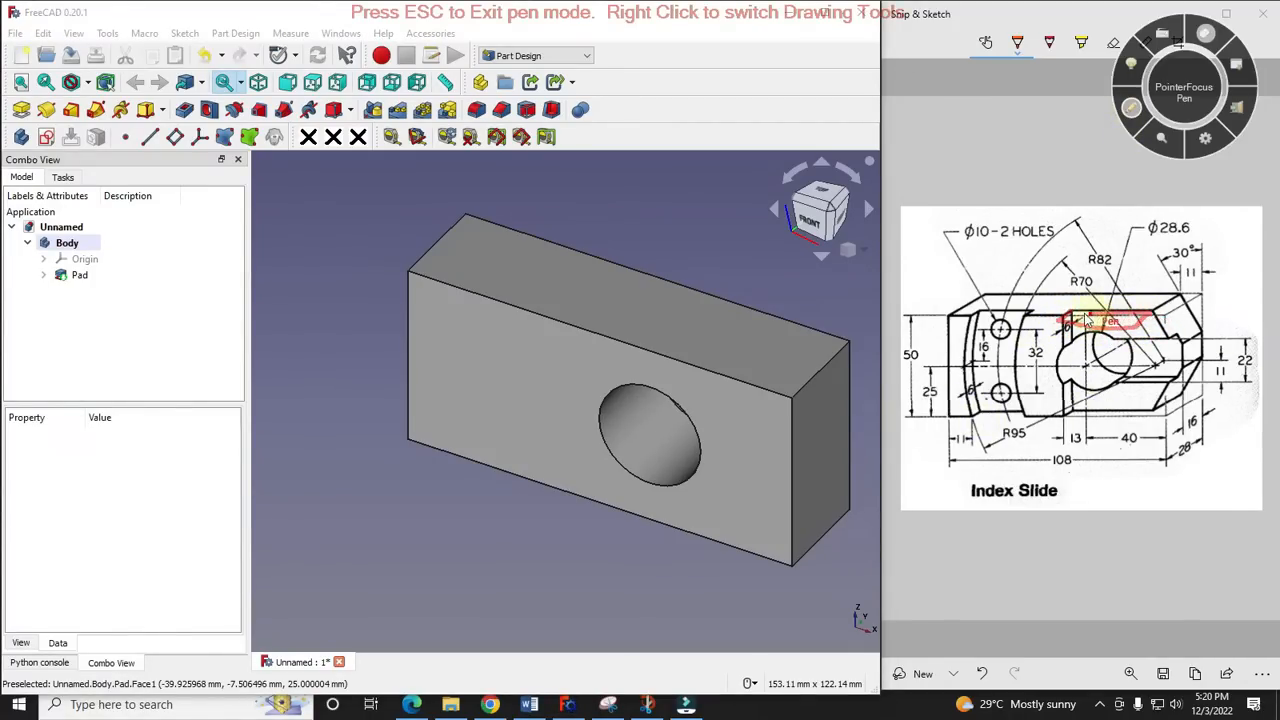
key(Escape)
click(797, 348)
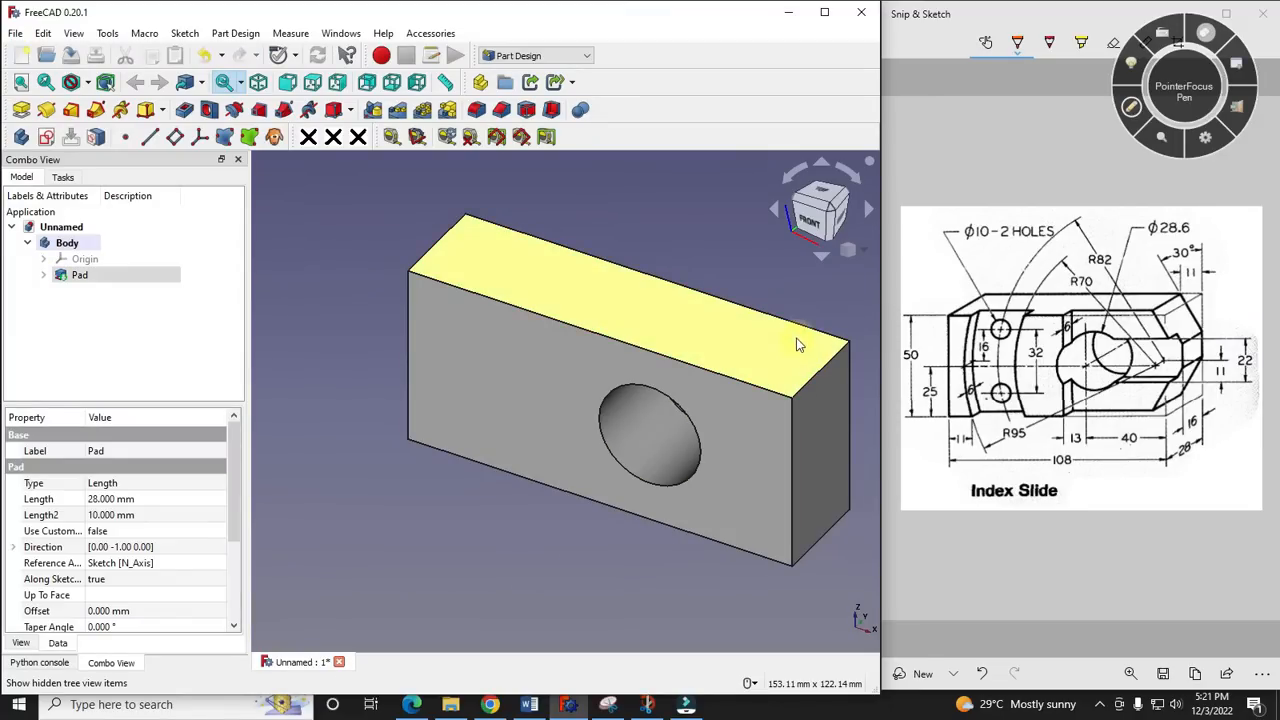
click(434, 578)
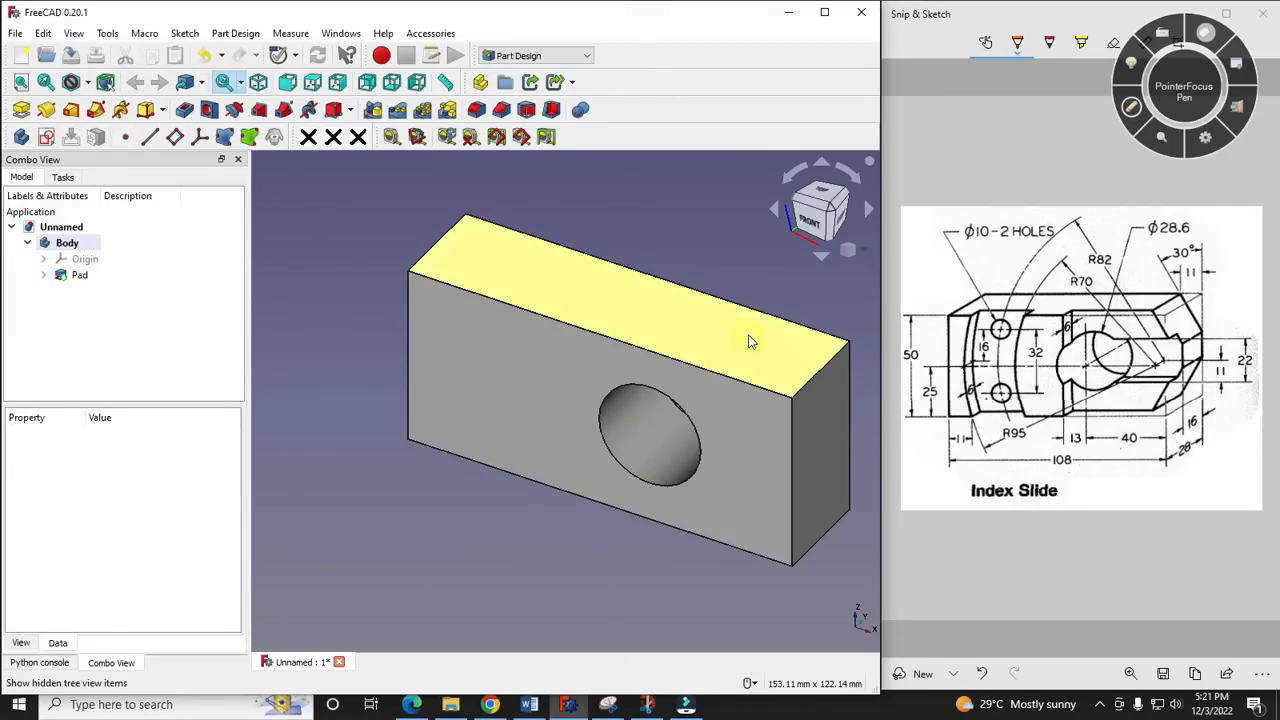
- Start a sketch on the block's top face and link its long front edge and the hole-side short edge as external geometry
click(753, 332)
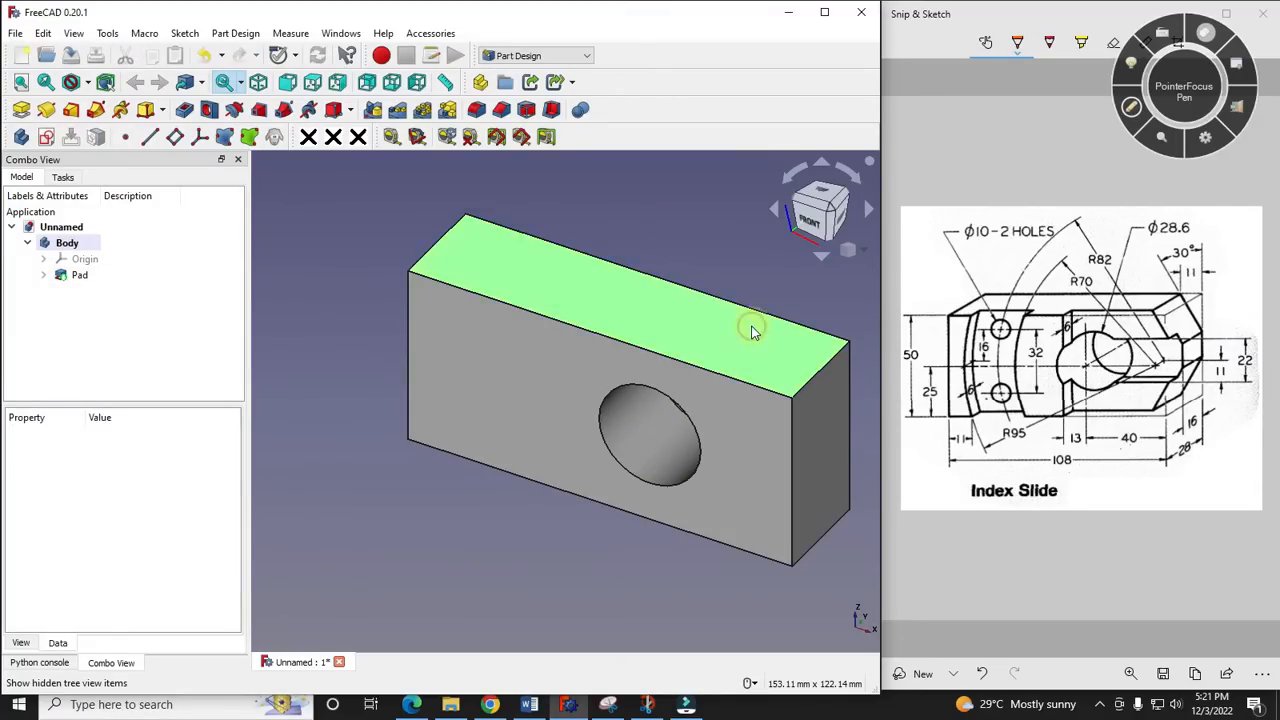
click(47, 138)
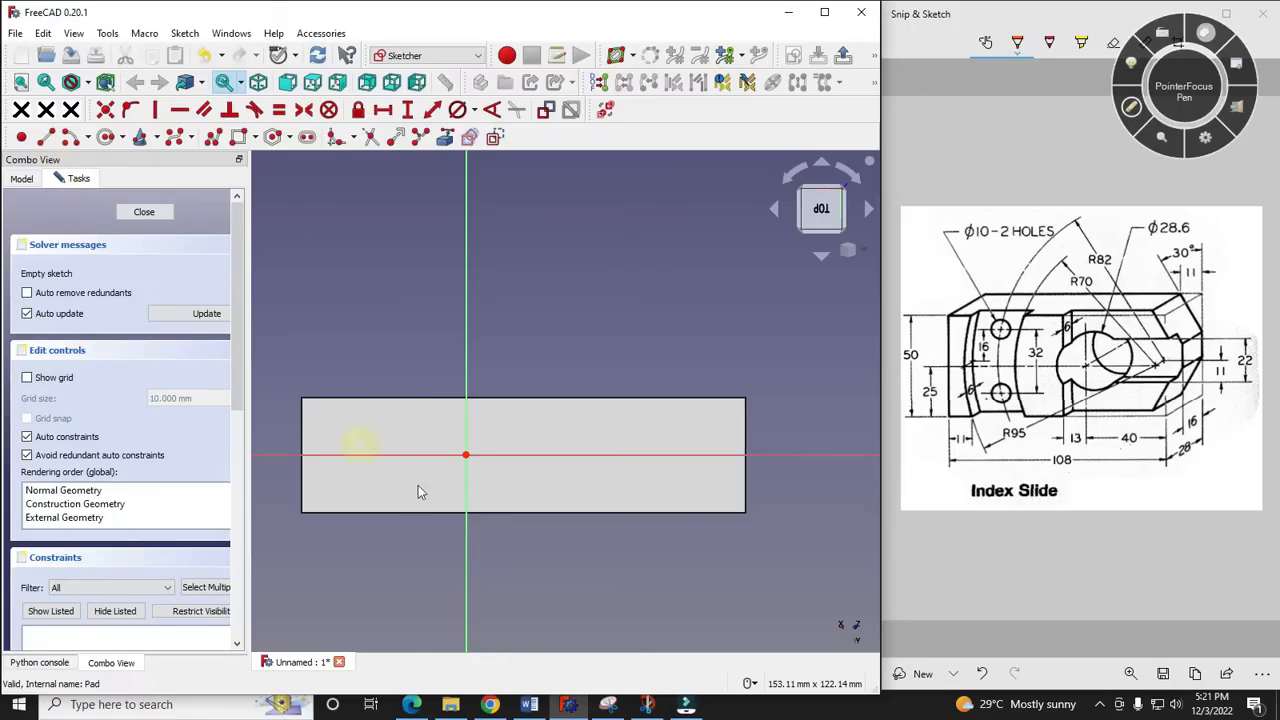
click(849, 250)
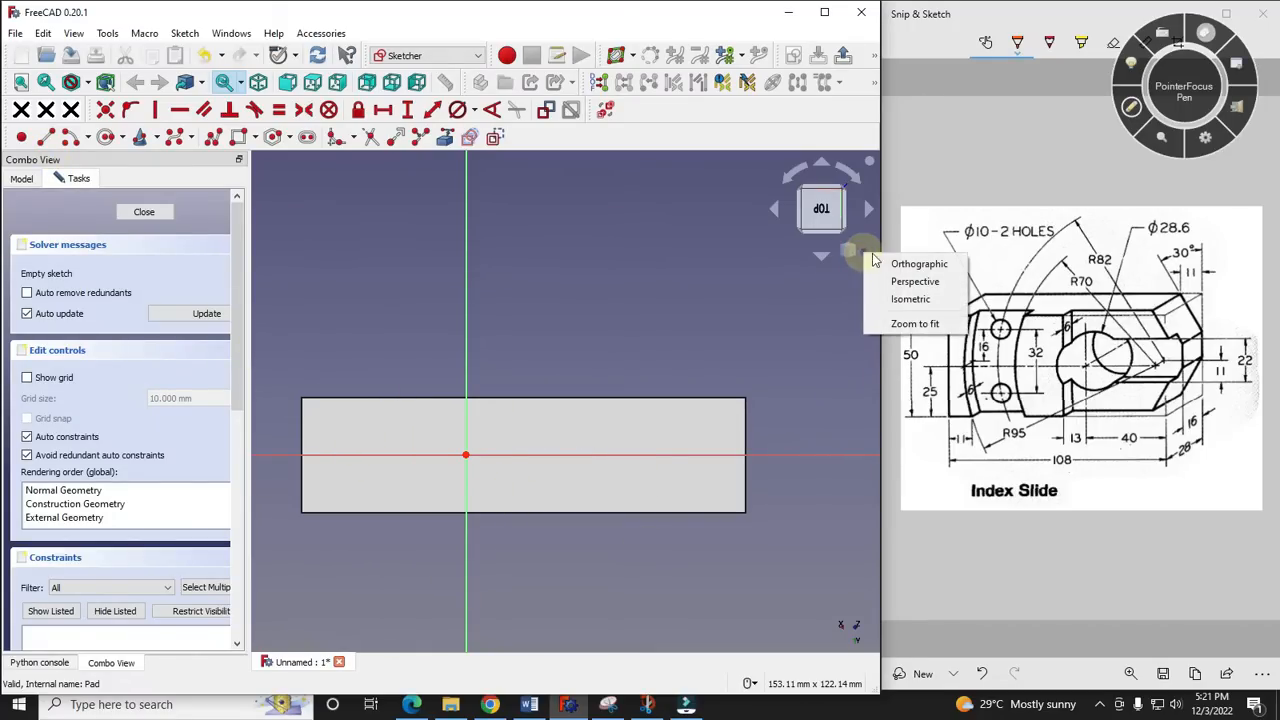
click(908, 299)
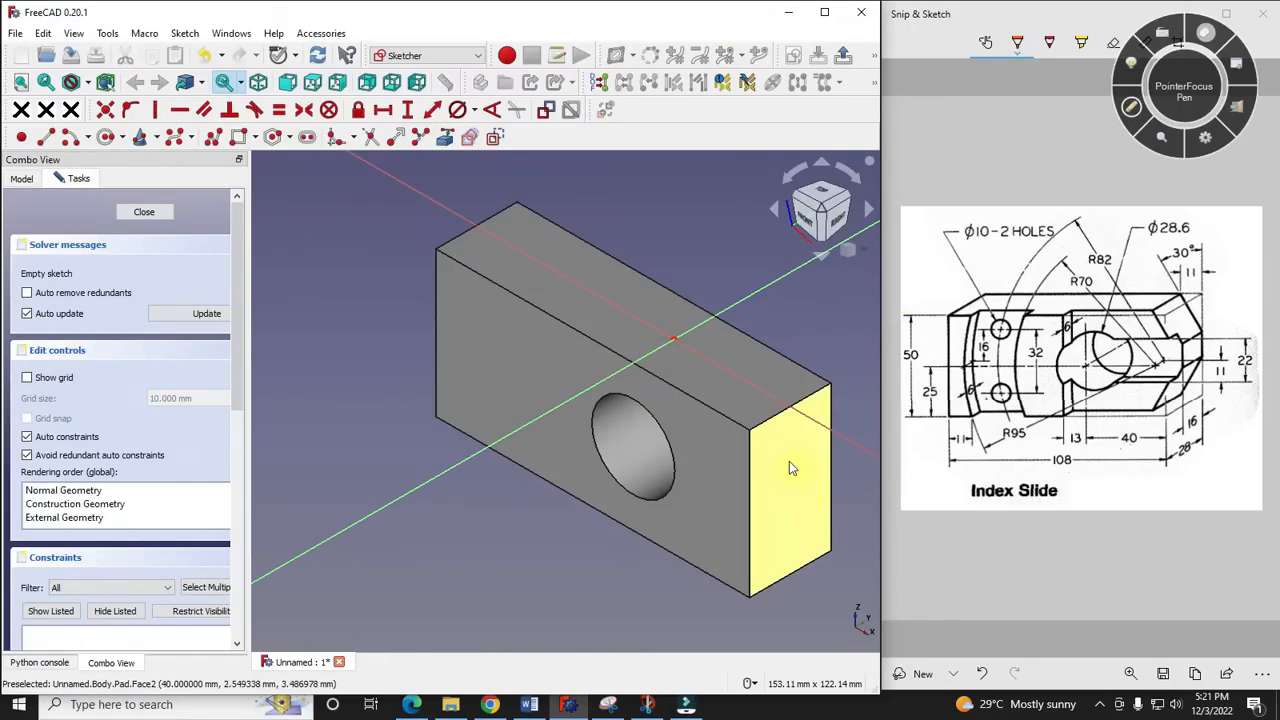
click(765, 421)
click(727, 418)
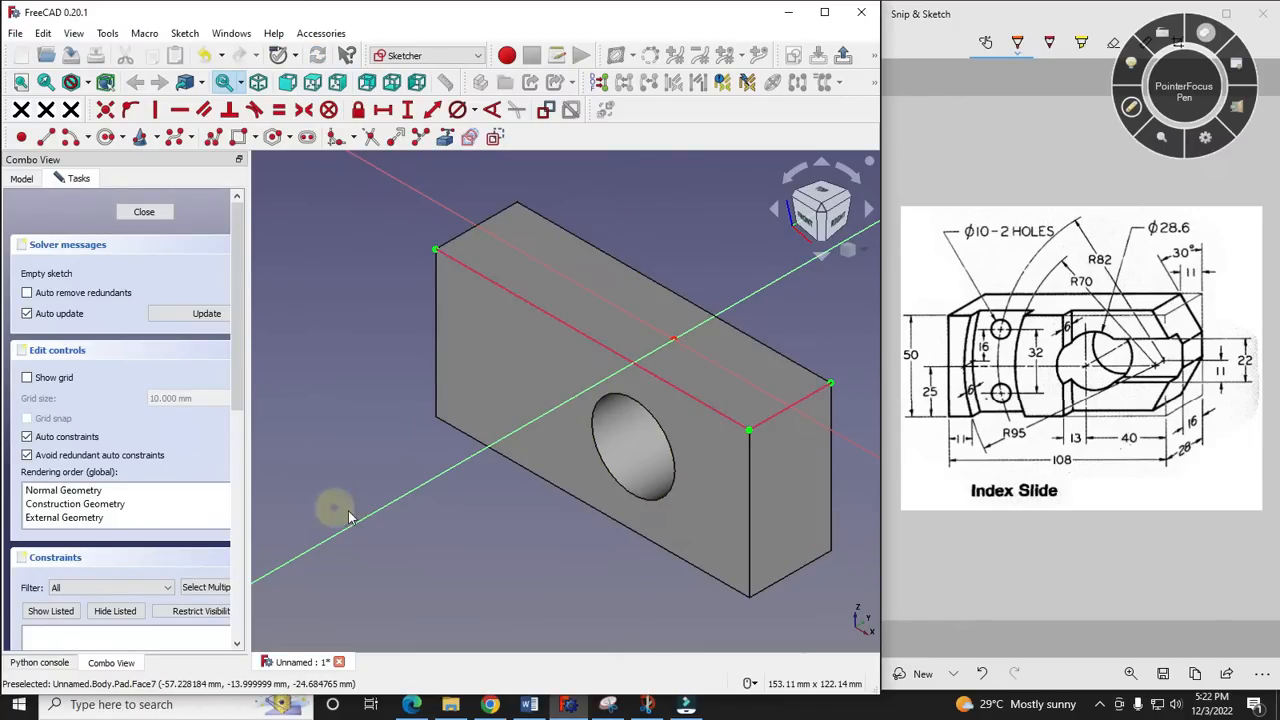
- Draw a rectangle about 63 mm long from the linked edges' shared corner along the front edge, and set its vertical distance to 6 mm
click(242, 146)
click(749, 431)
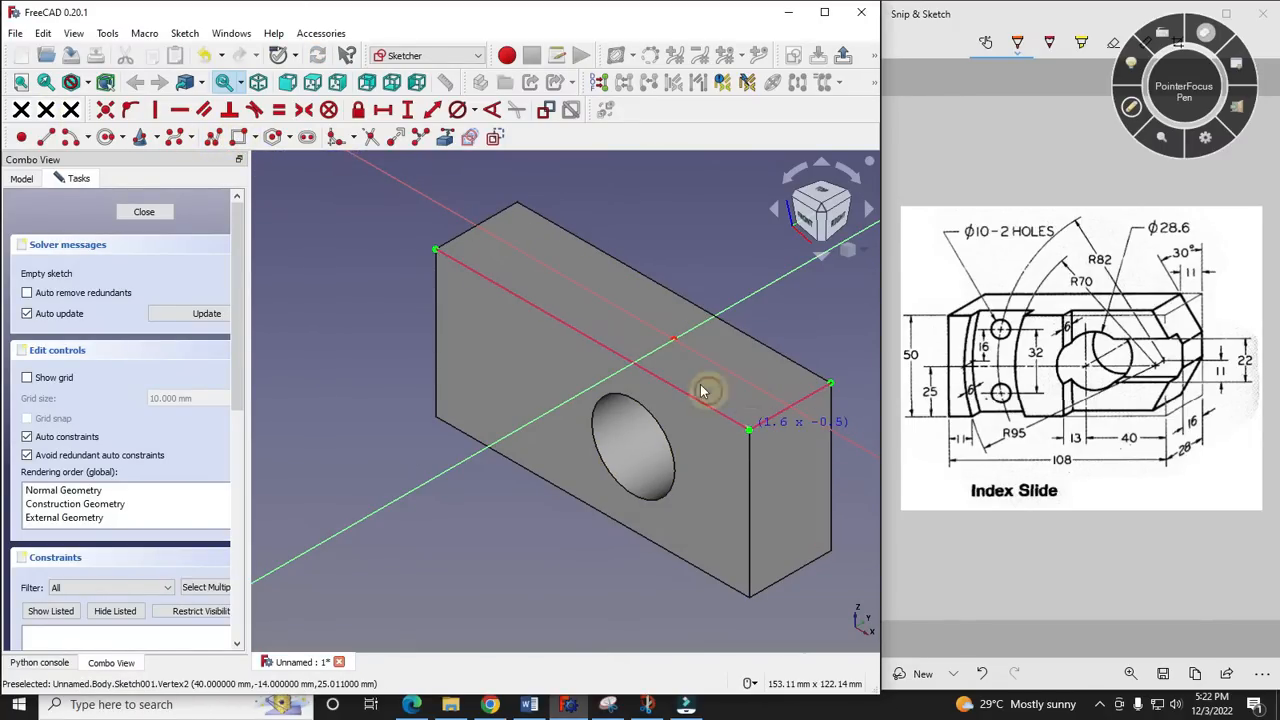
click(567, 321)
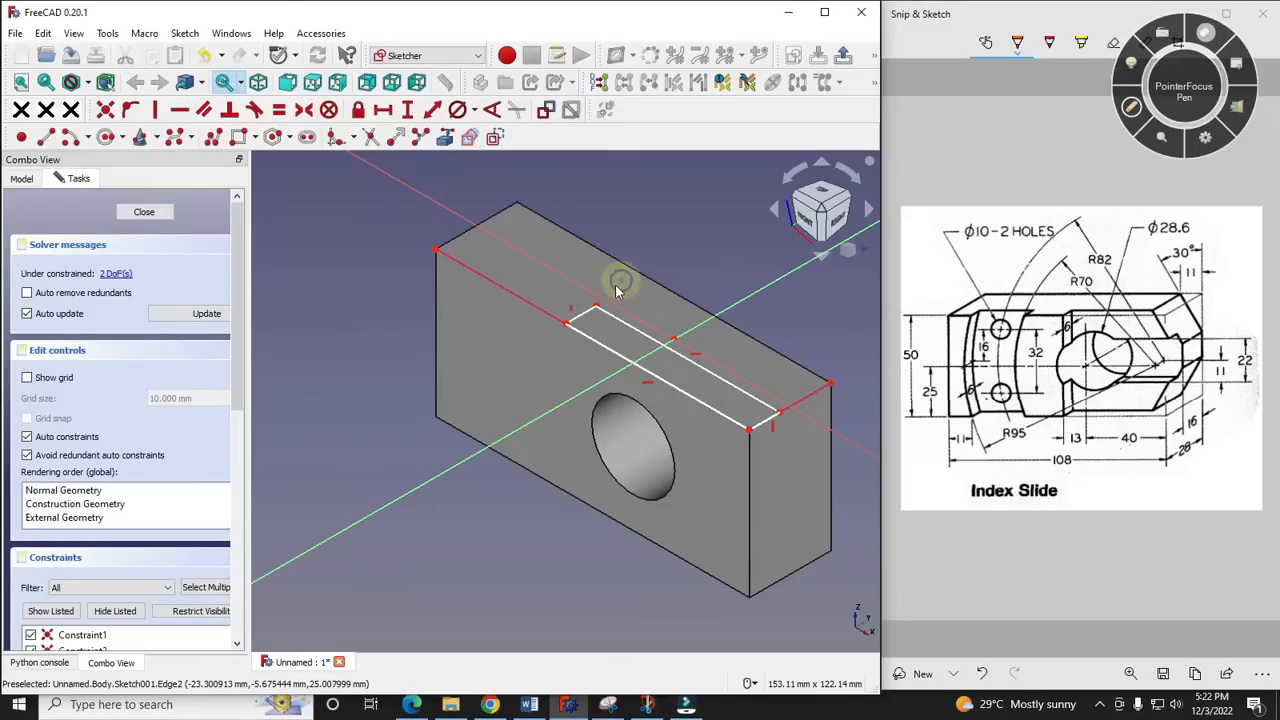
click(588, 315)
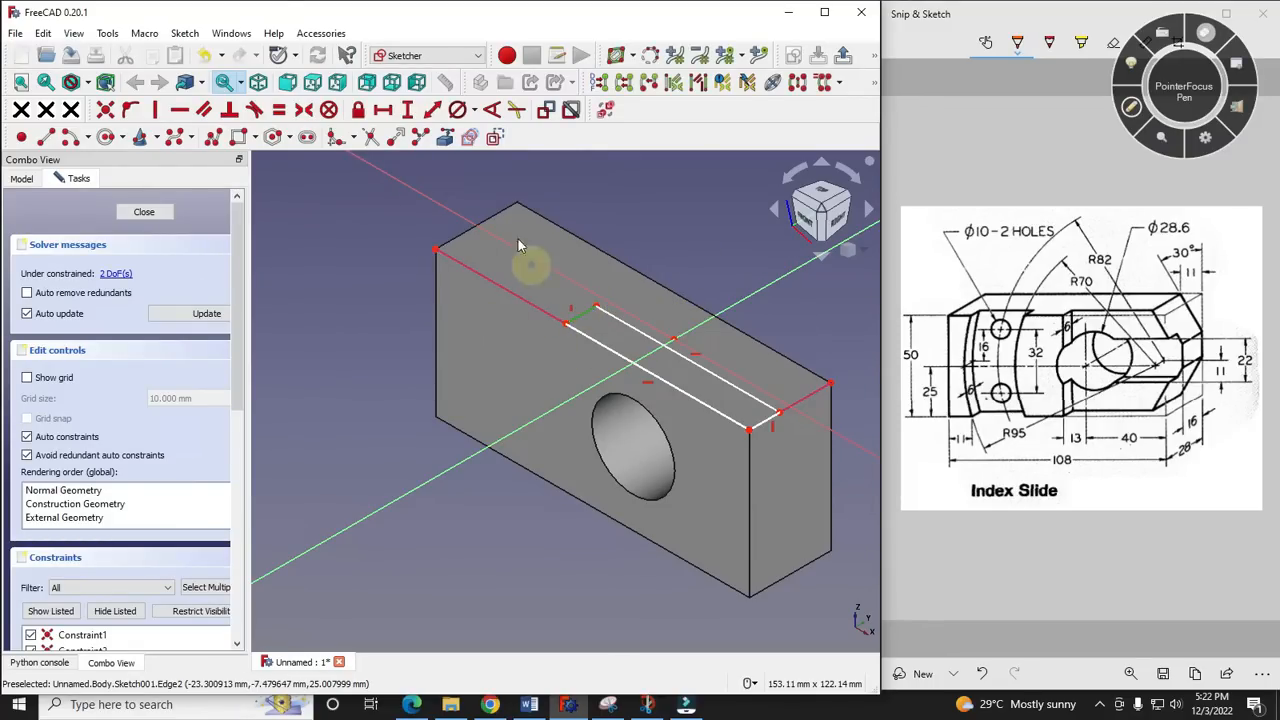
click(409, 112)
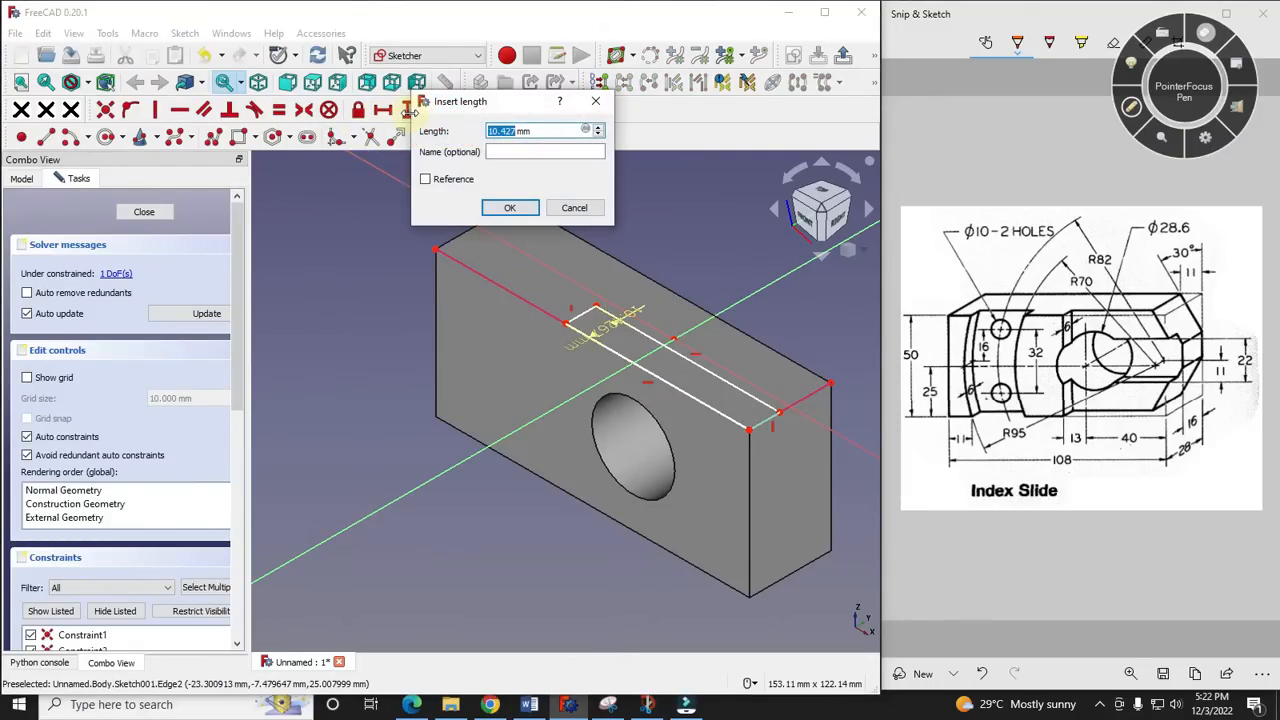
text(6)
key(Return)
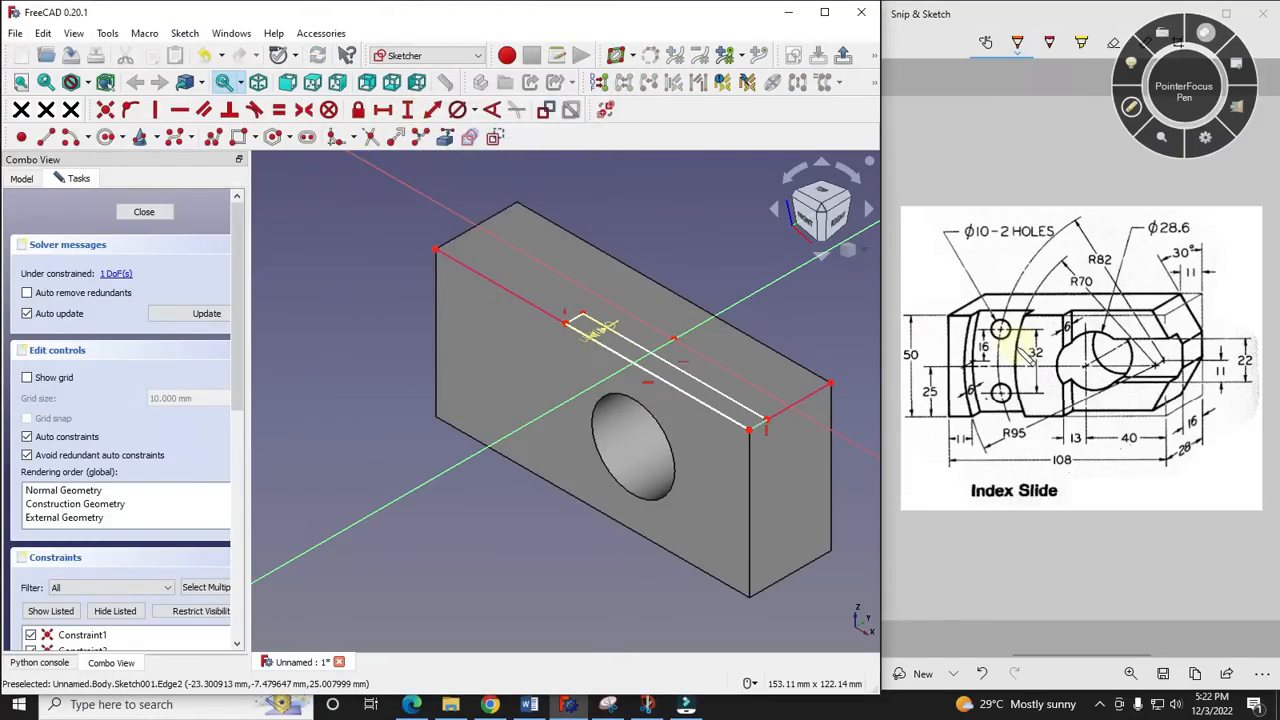
- Constrain the rectangle's long side to 53 mm, adding the reference drawing's 13 and 40 dimensions, and move the 6 mm dimension clear of the outline
click(1131, 107)
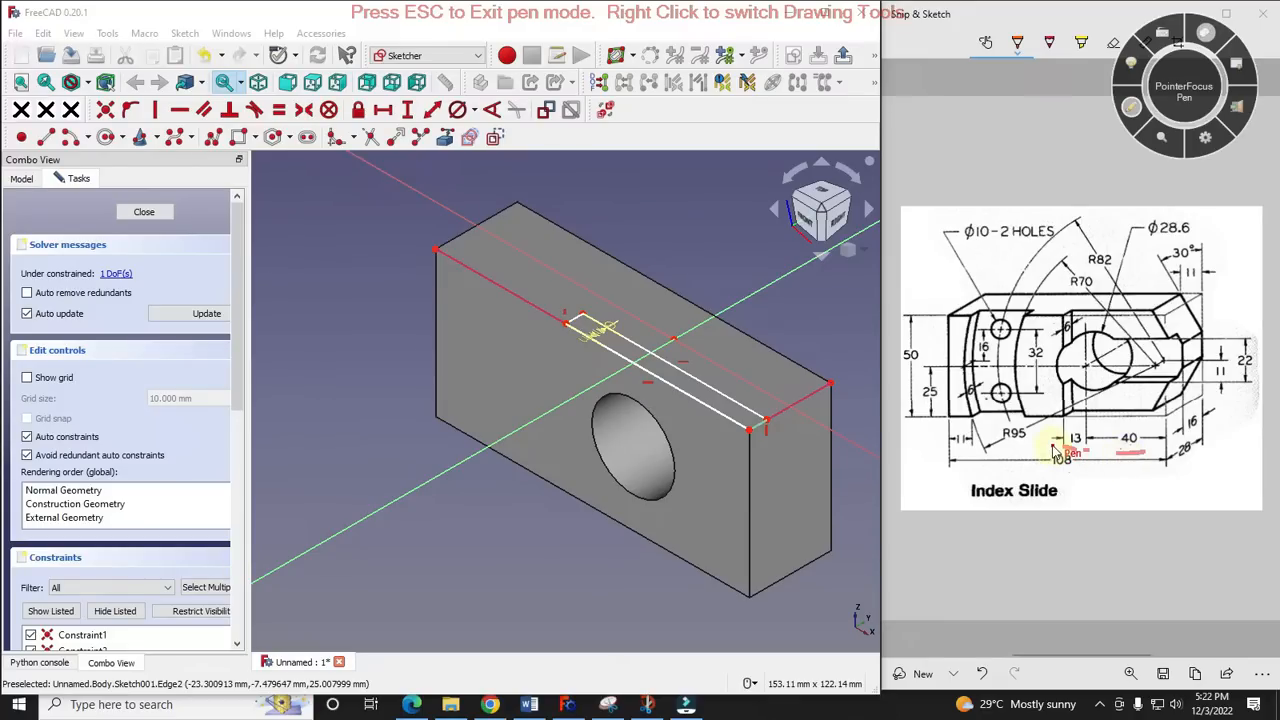
right_click(333, 350)
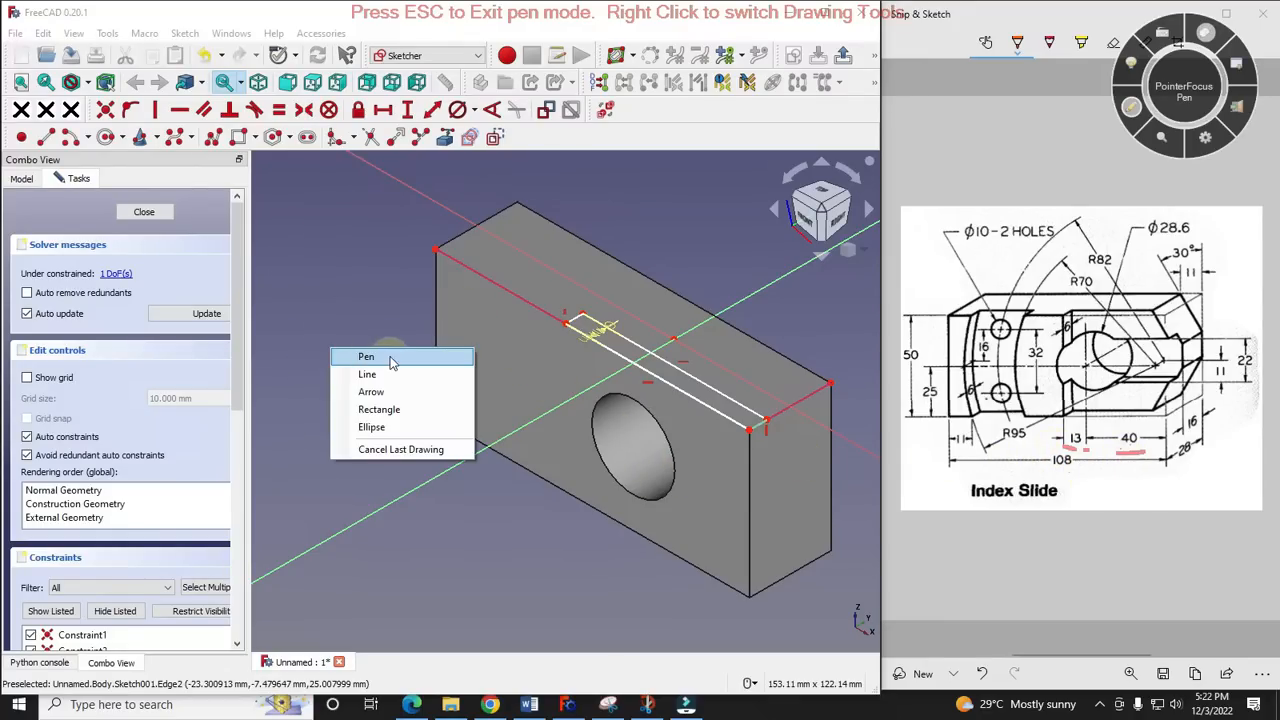
click(1131, 107)
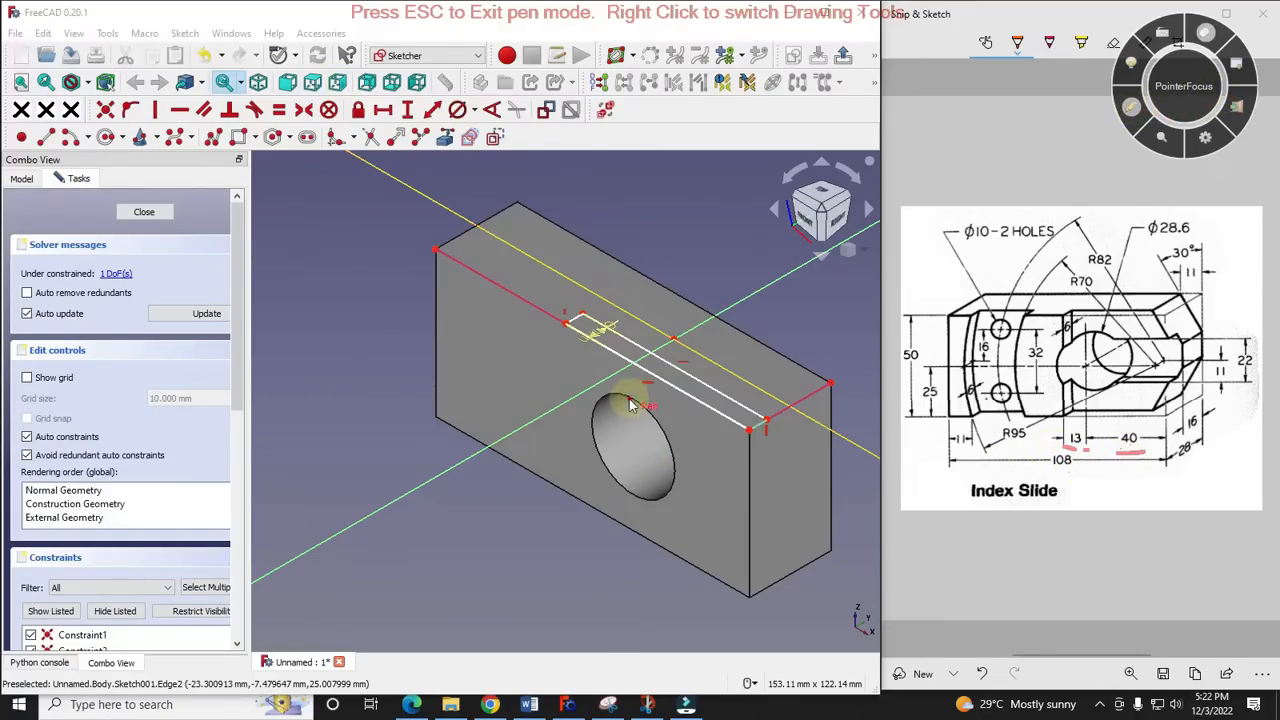
click(1130, 108)
click(690, 396)
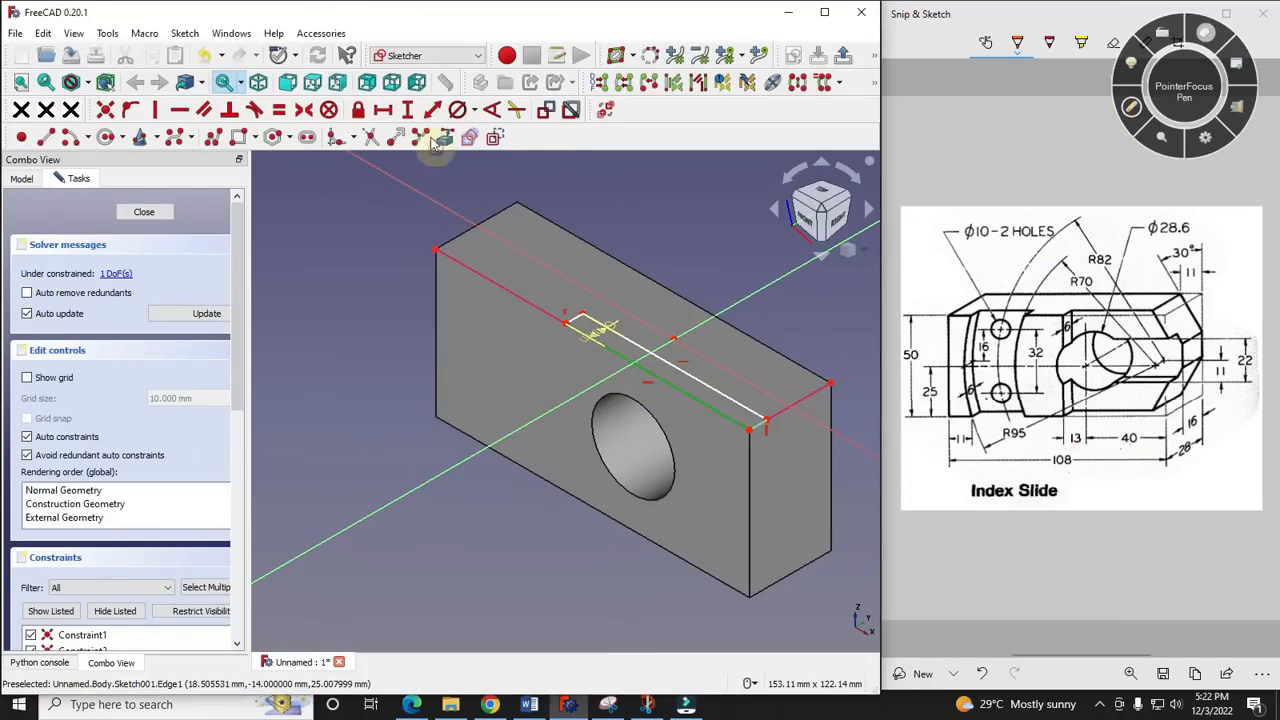
click(430, 110)
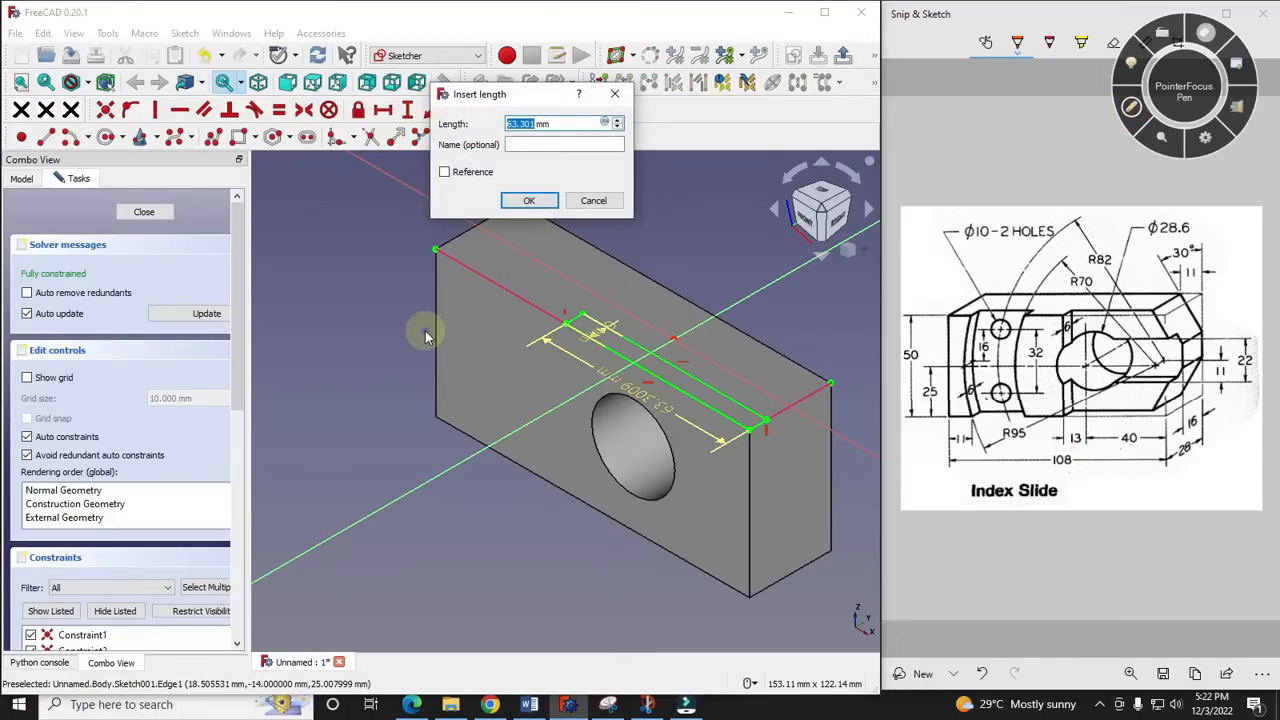
key(Return)
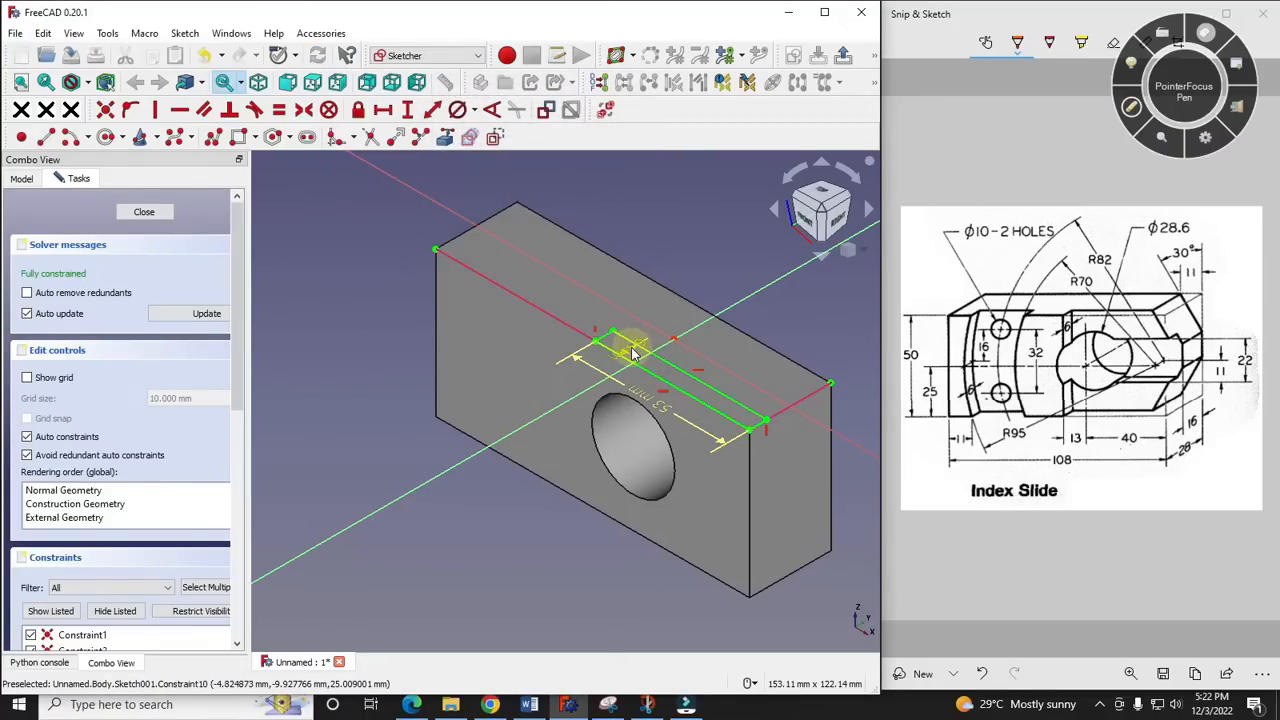
drag(648, 298, 506, 351)
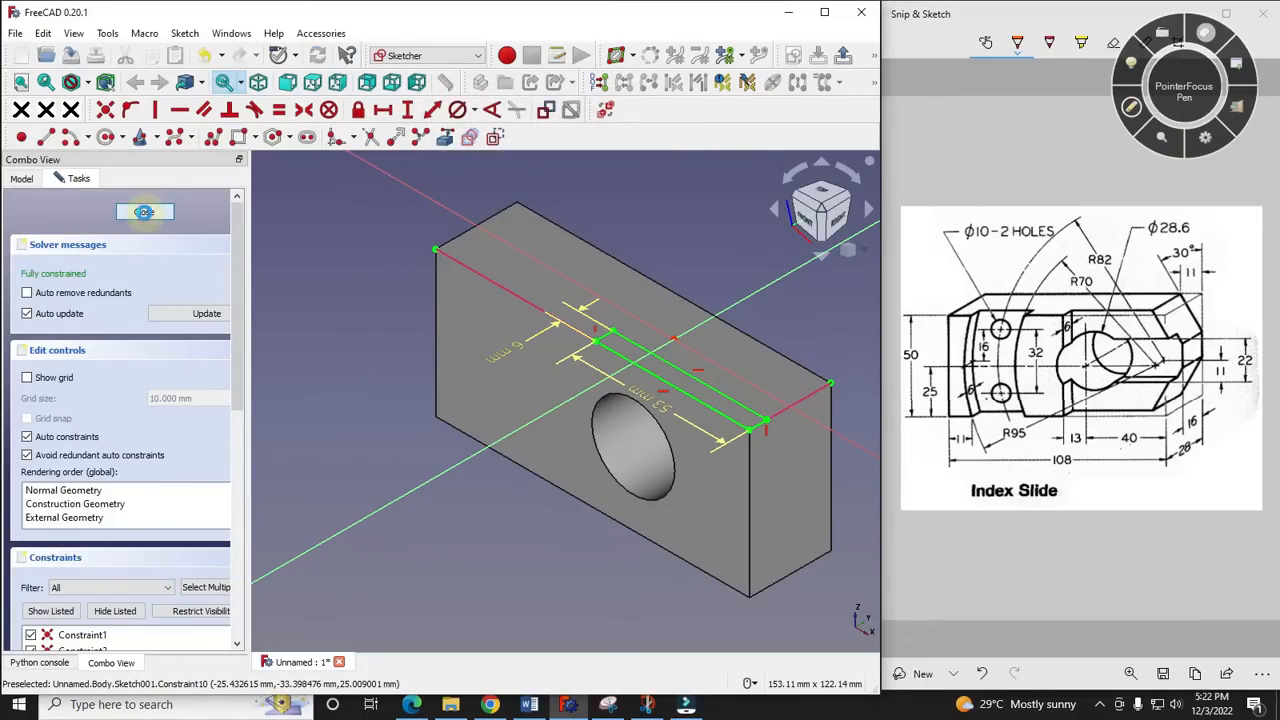
- Close the sketch and pocket the rectangle through all to cut the recess in the block's front face
click(145, 212)
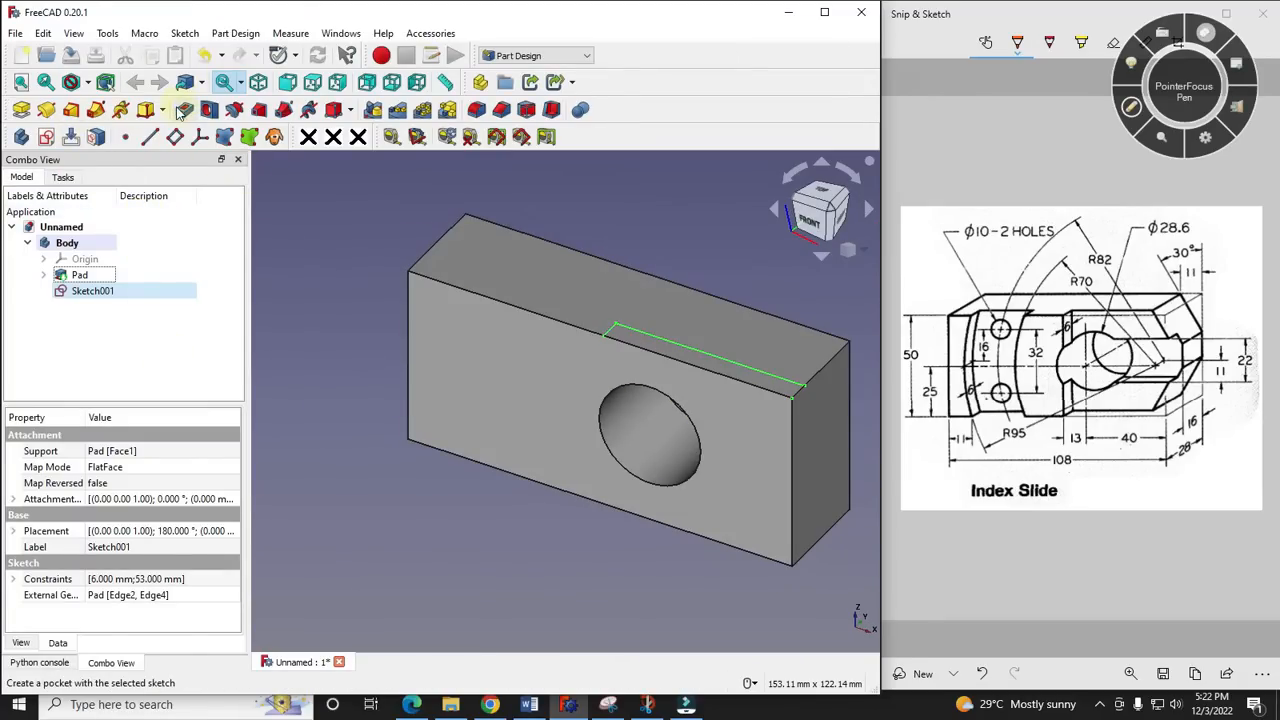
click(183, 109)
click(140, 273)
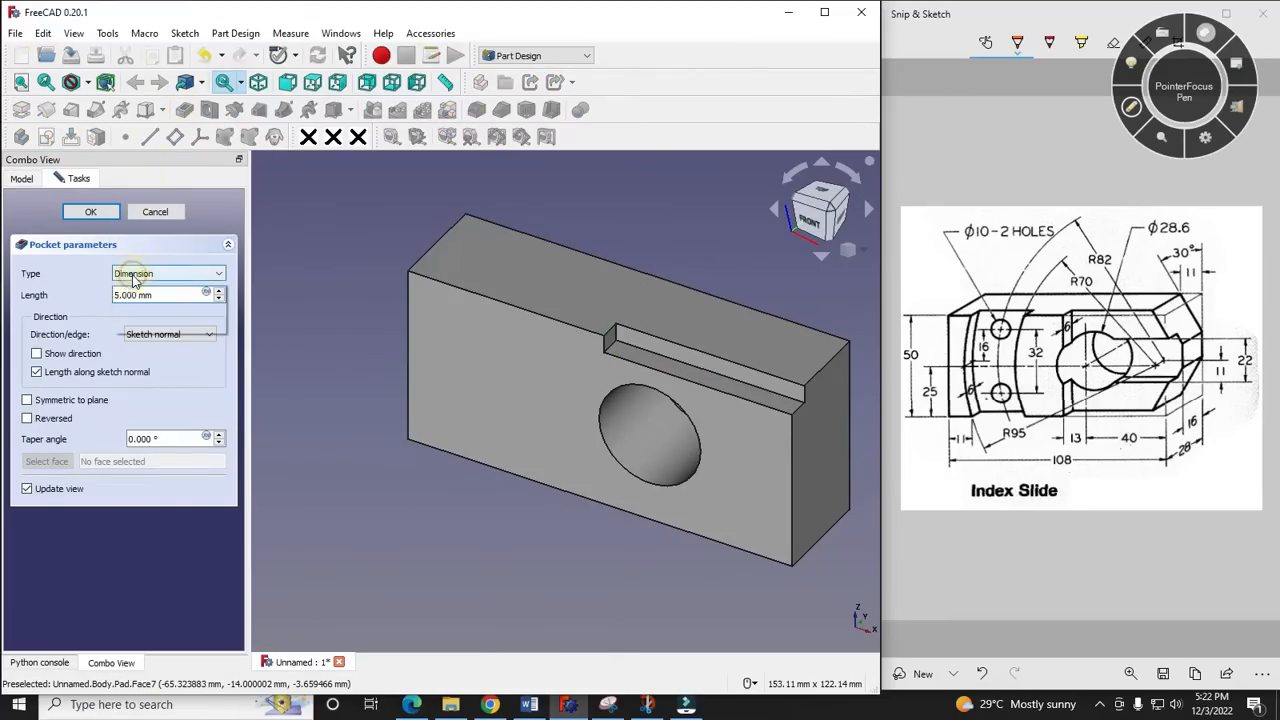
click(156, 297)
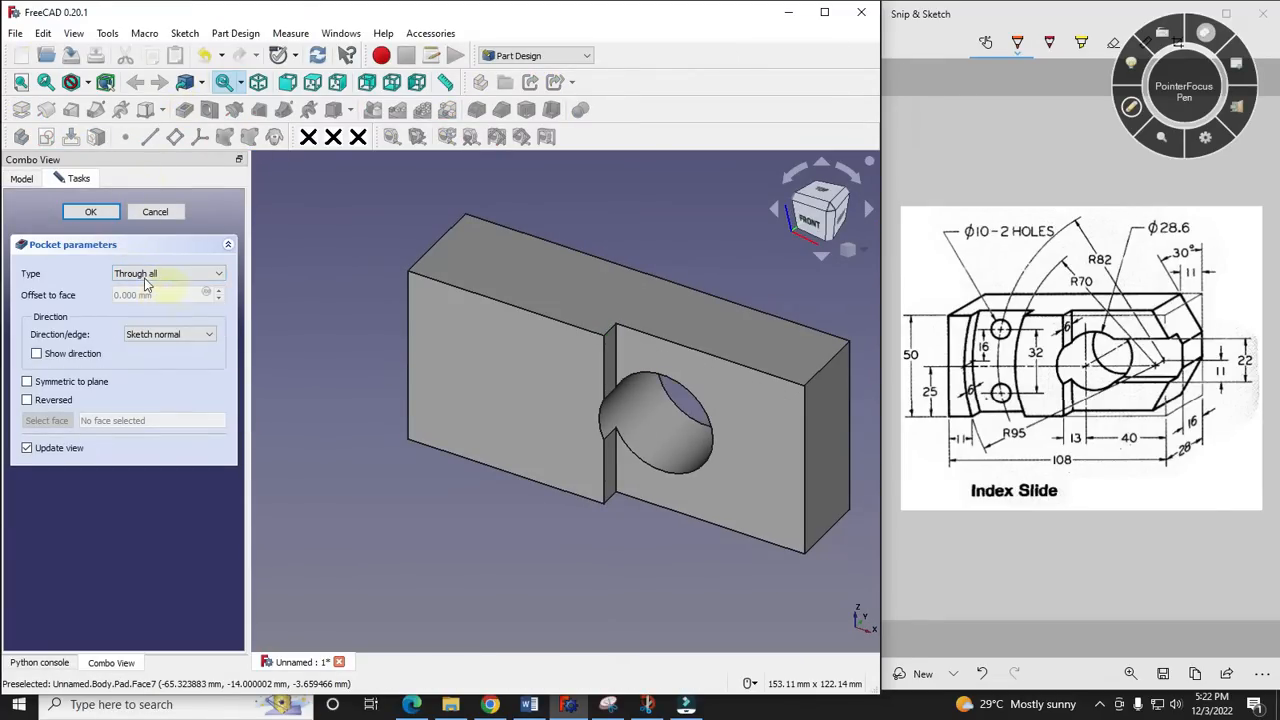
click(92, 213)
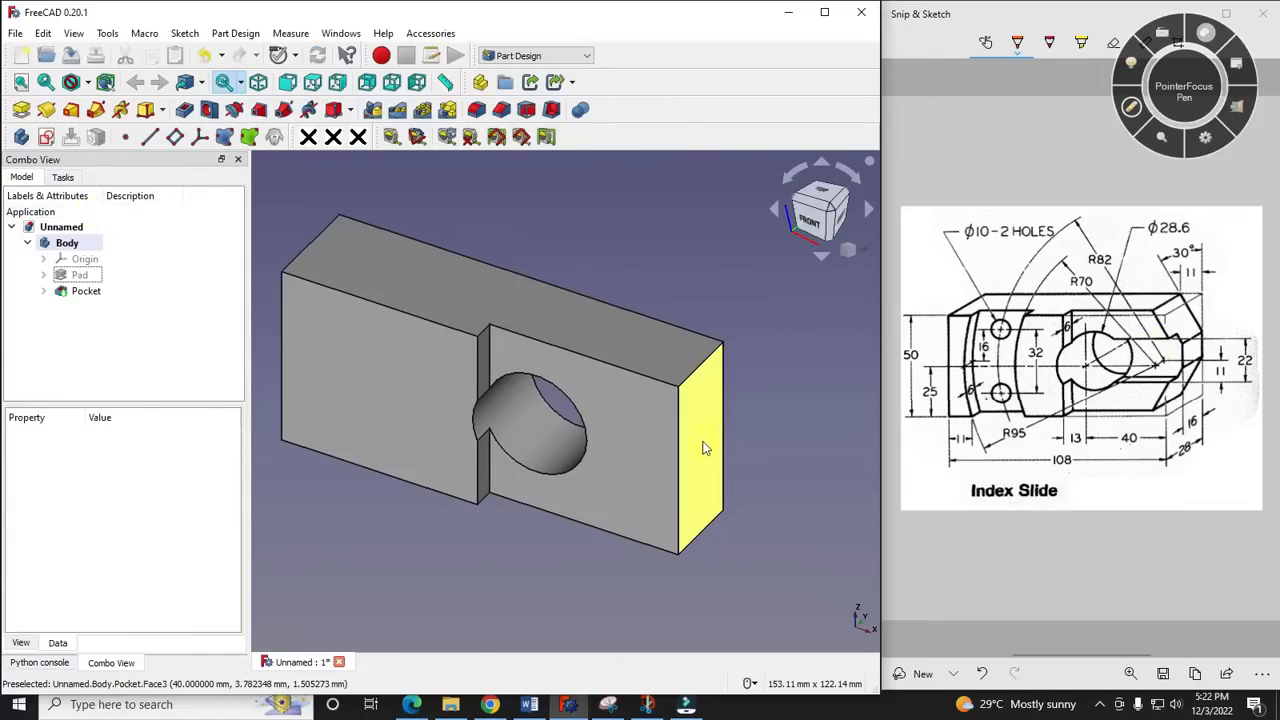
- Check the slot at the tapered end on the reference drawing and start a sketch on the block's matching end face
click(699, 441)
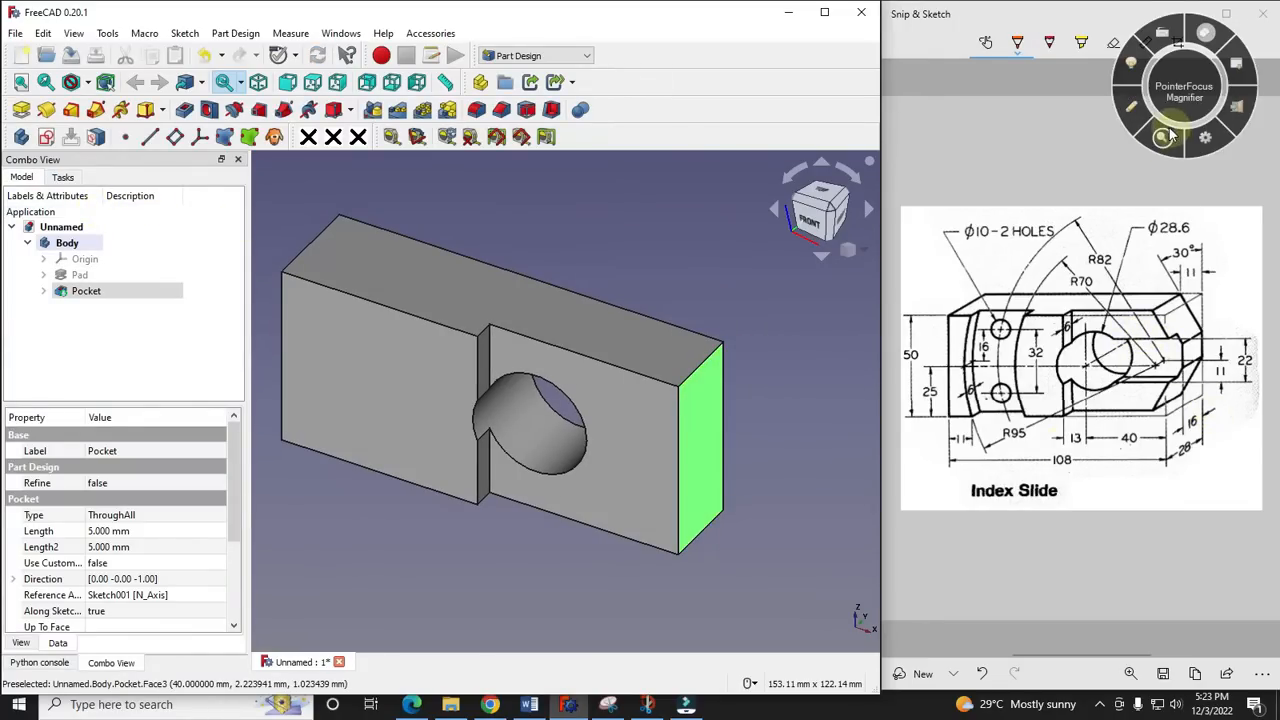
click(1131, 106)
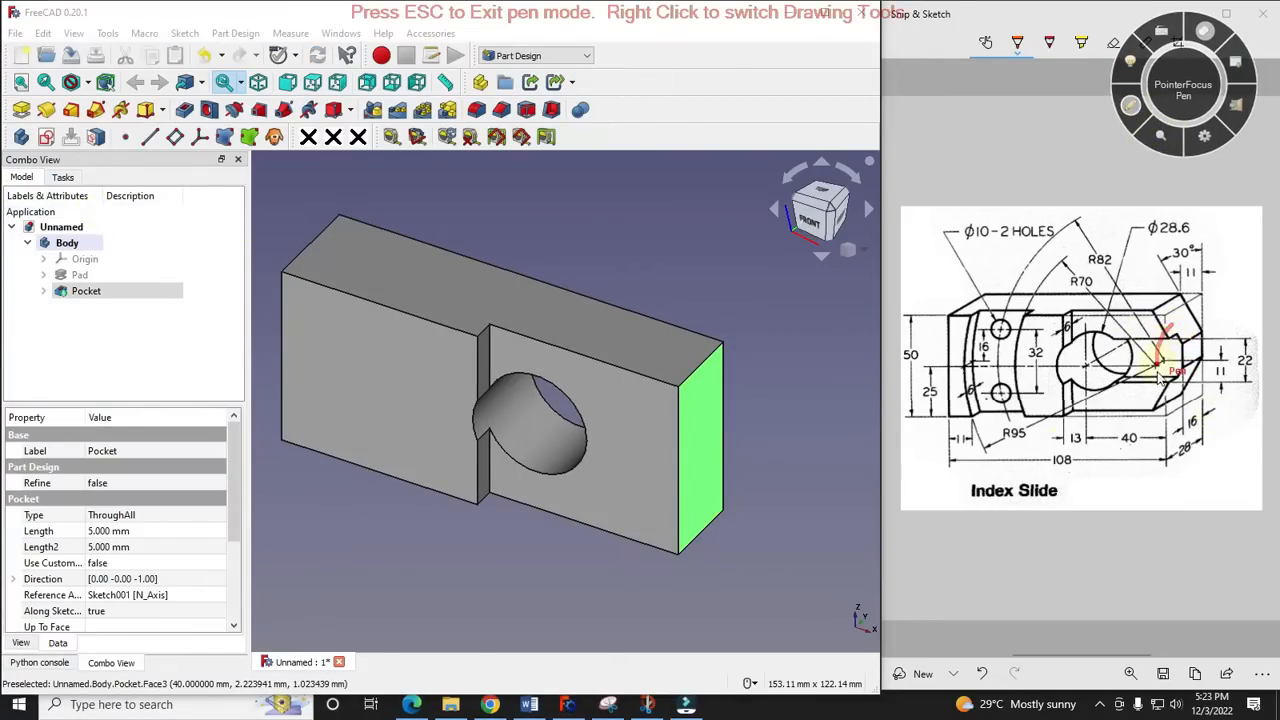
drag(1193, 378, 1186, 323)
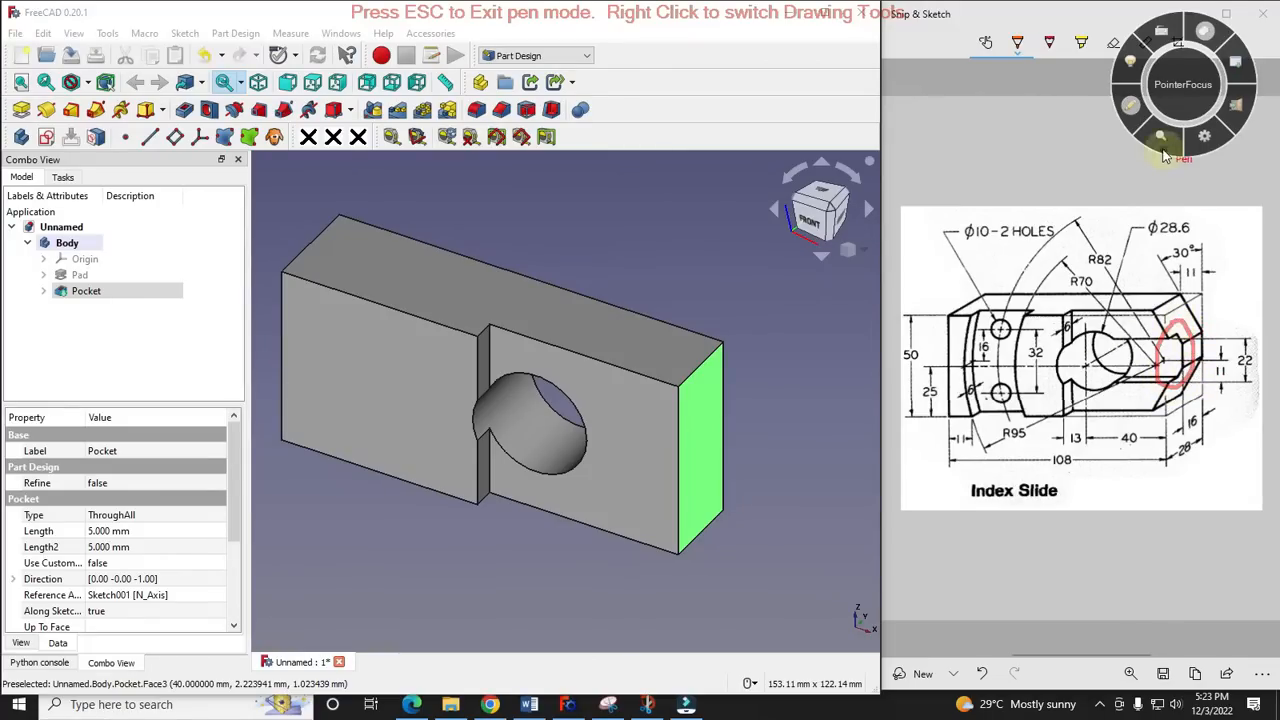
key(Escape)
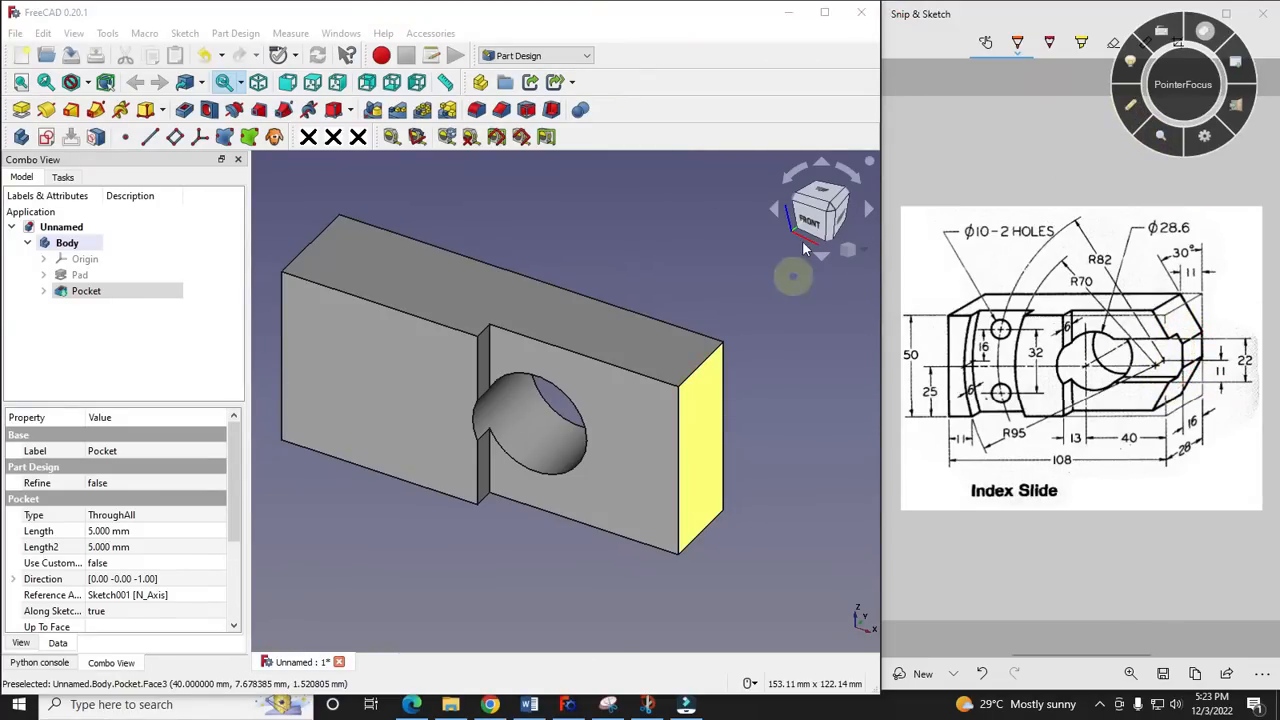
click(709, 437)
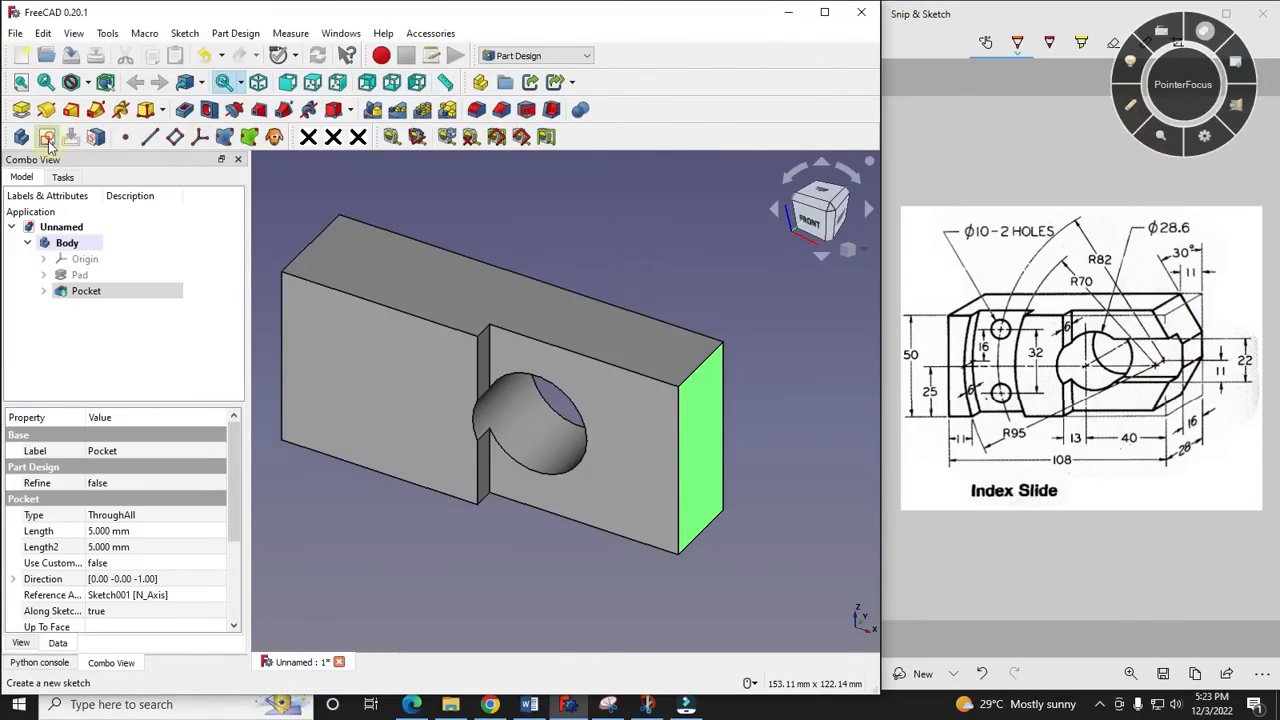
click(47, 139)
click(869, 253)
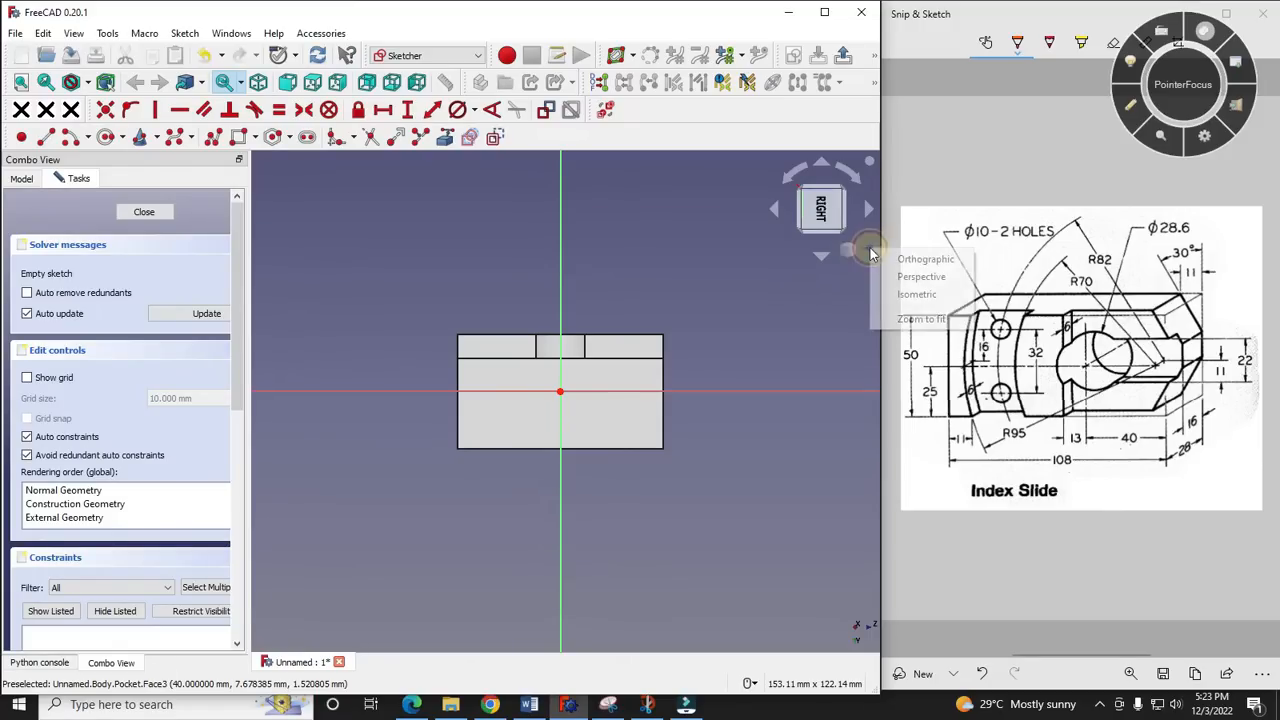
click(921, 298)
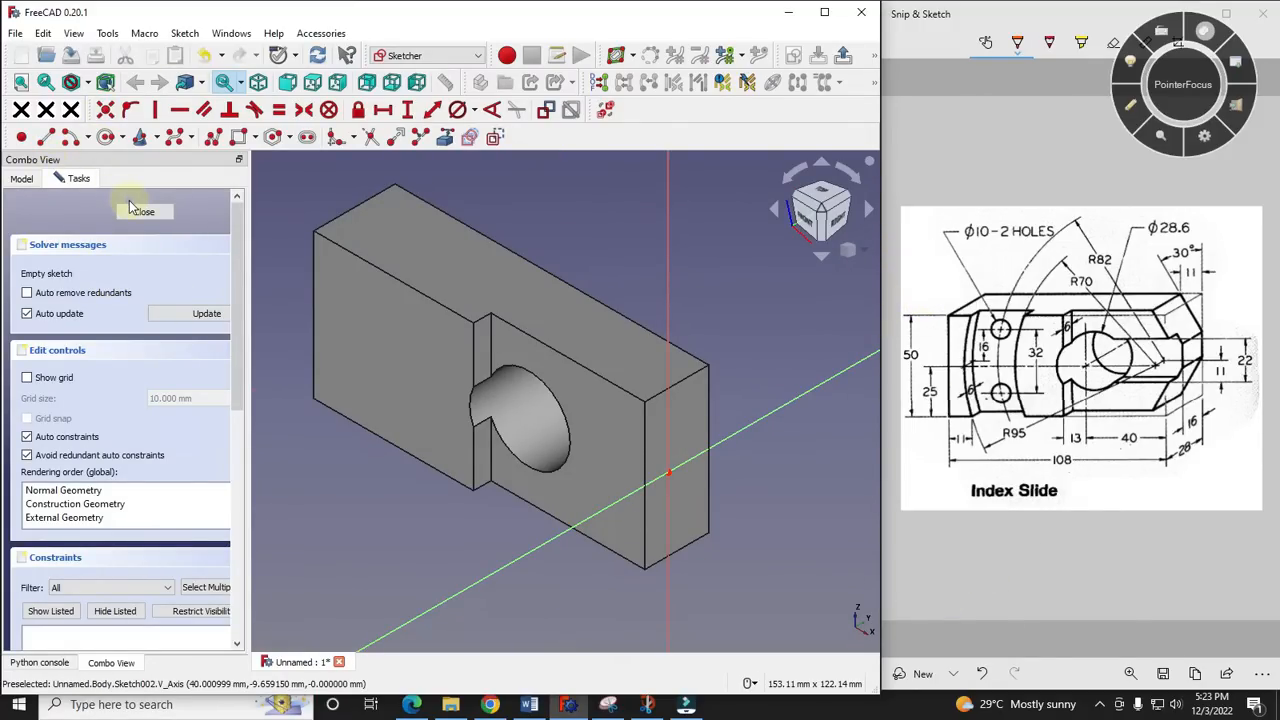
- Draw a rectangle about 29 × 14 mm around the sketch origin on the end face
click(238, 137)
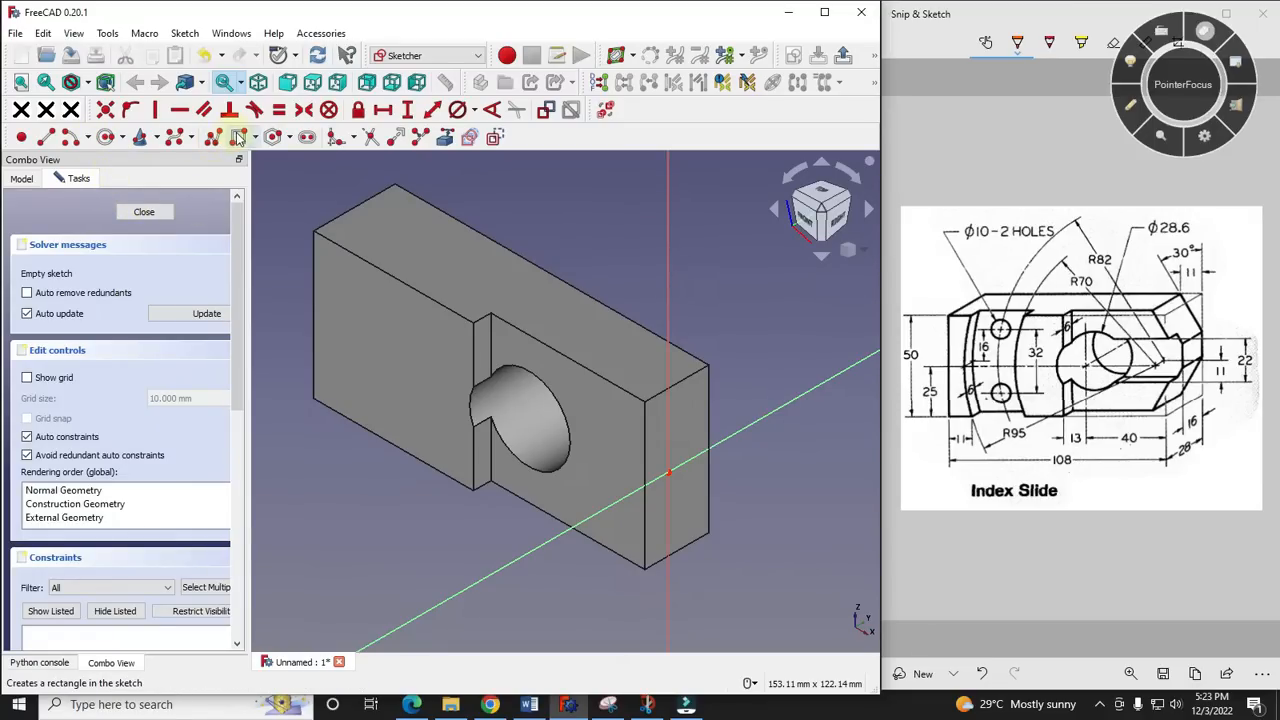
click(657, 433)
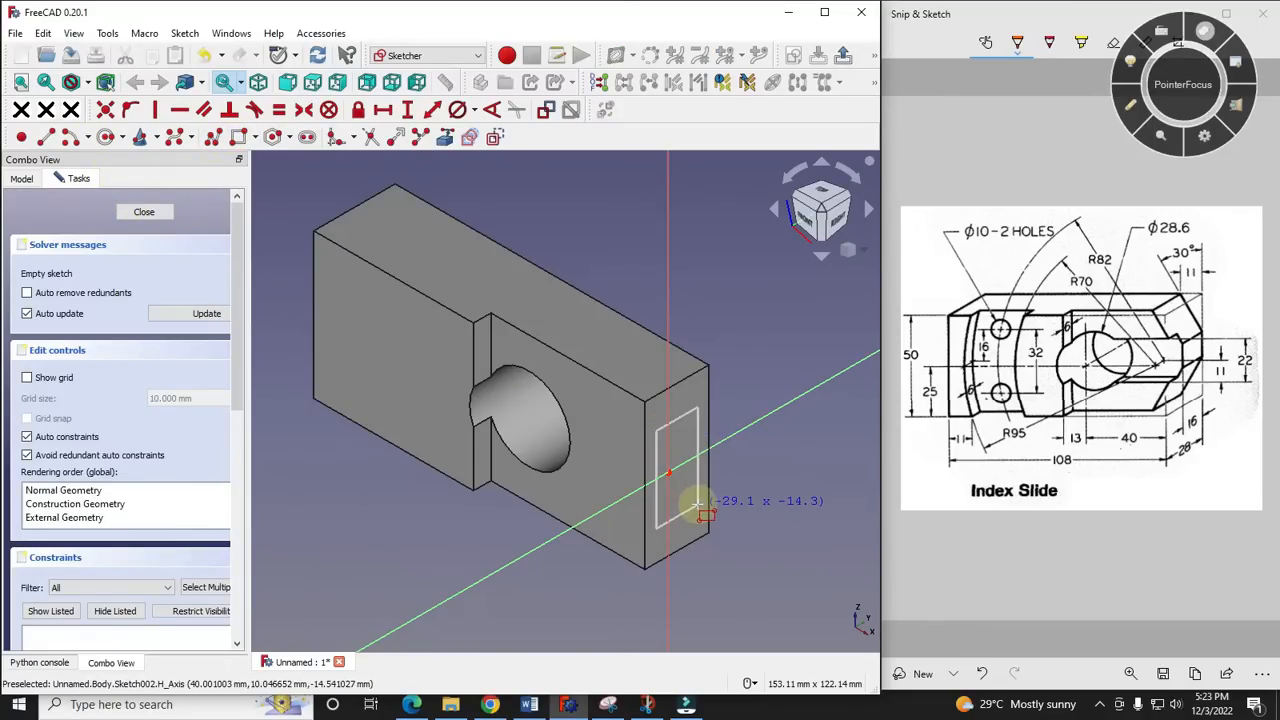
click(697, 504)
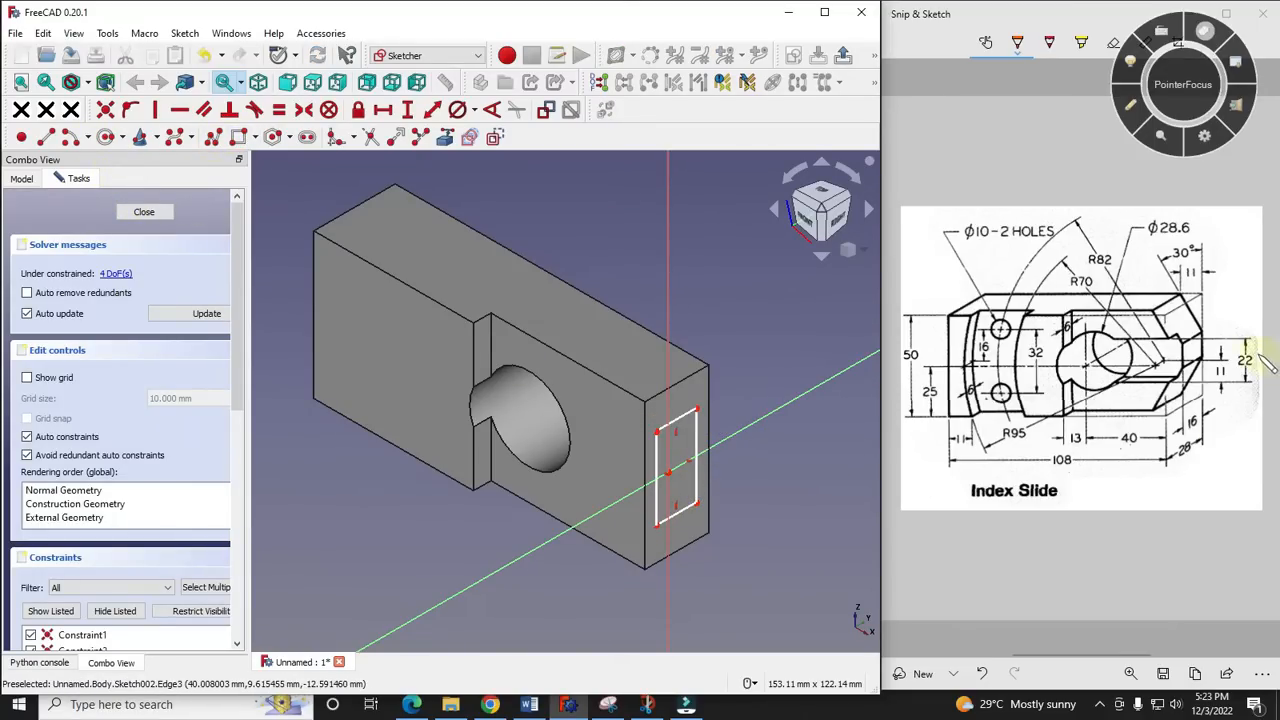
- Check the slot's 22 and 16 dimensions on the reference drawing and link the end face's rear vertical edge as external geometry
click(1132, 106)
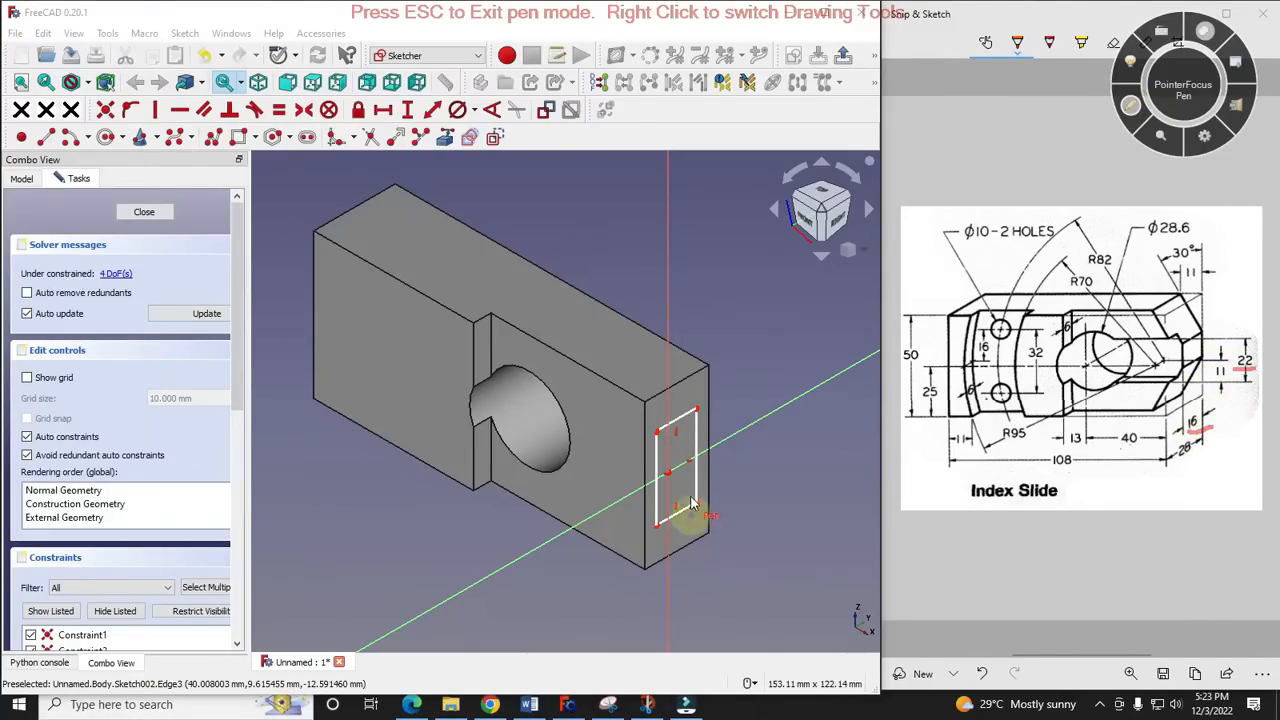
click(1133, 107)
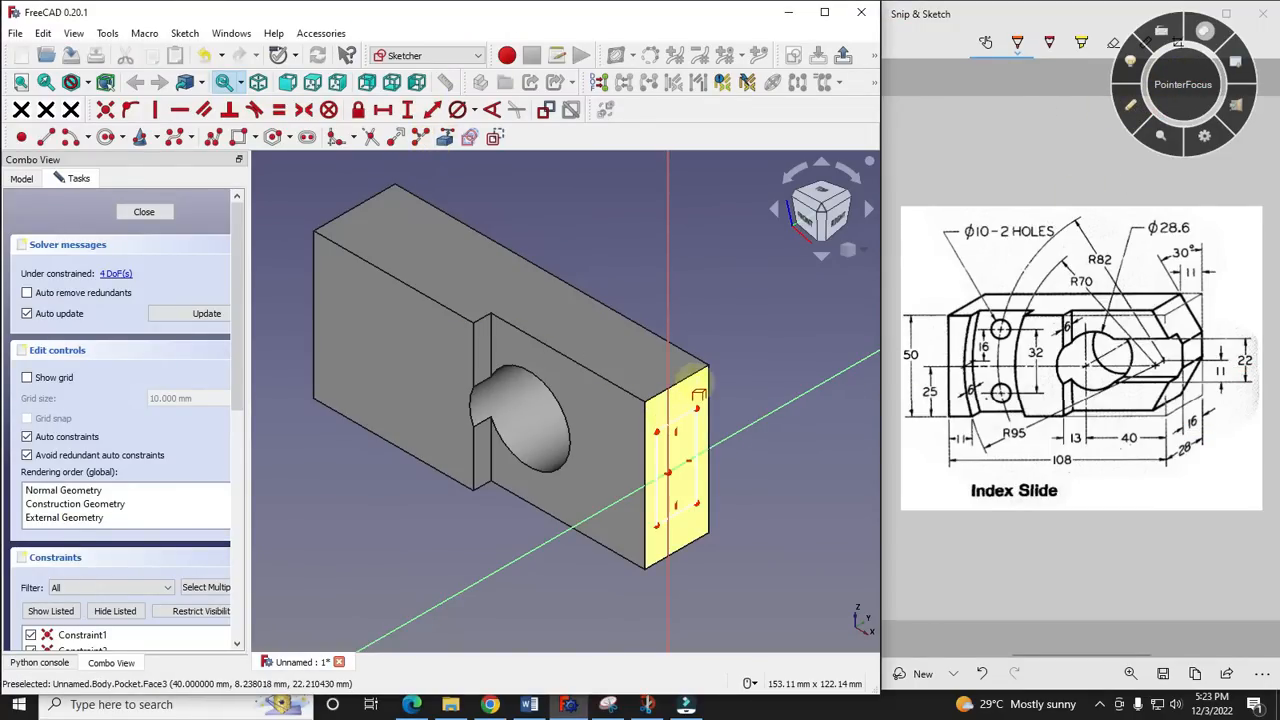
scroll(710, 494, up, 1)
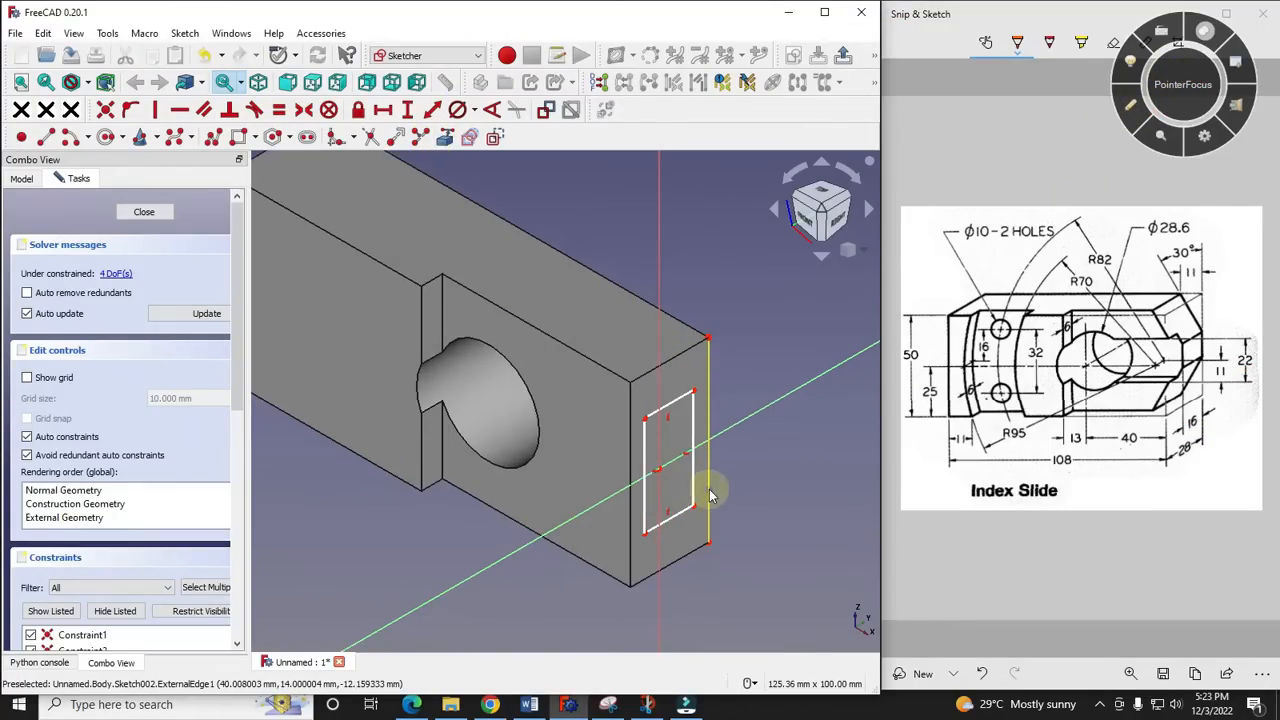
scroll(710, 494, up, 1)
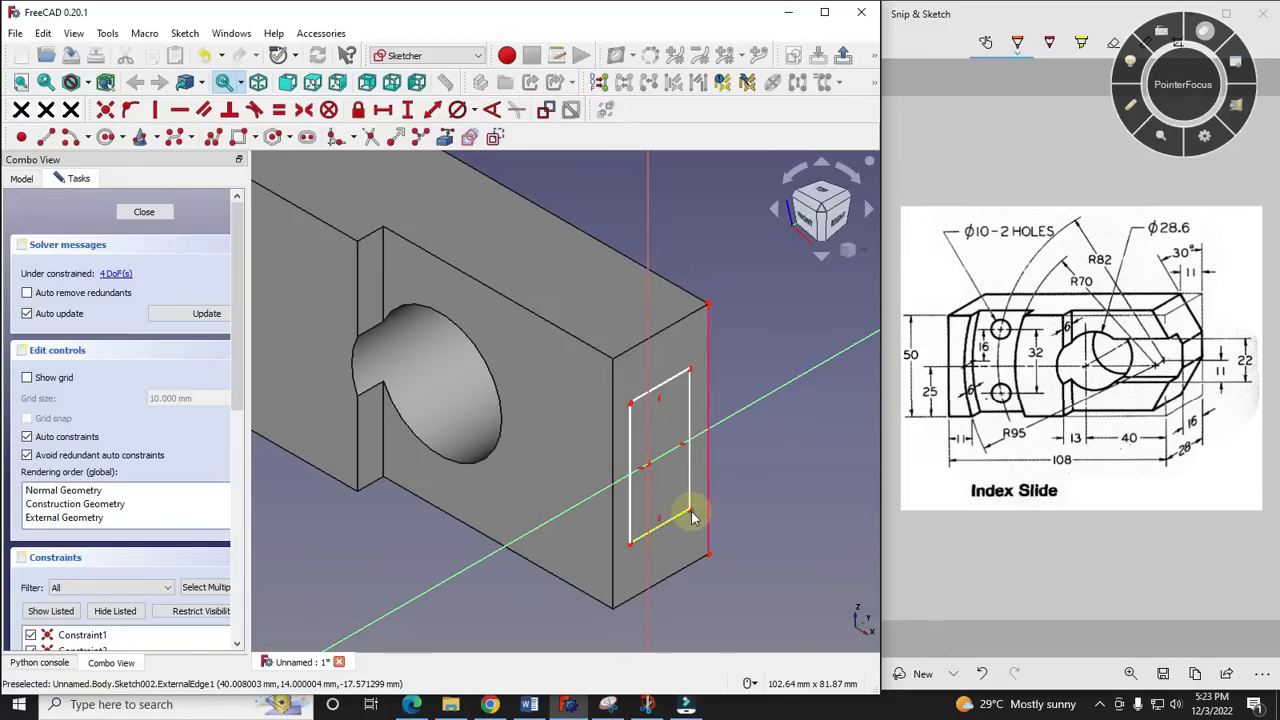
click(708, 555)
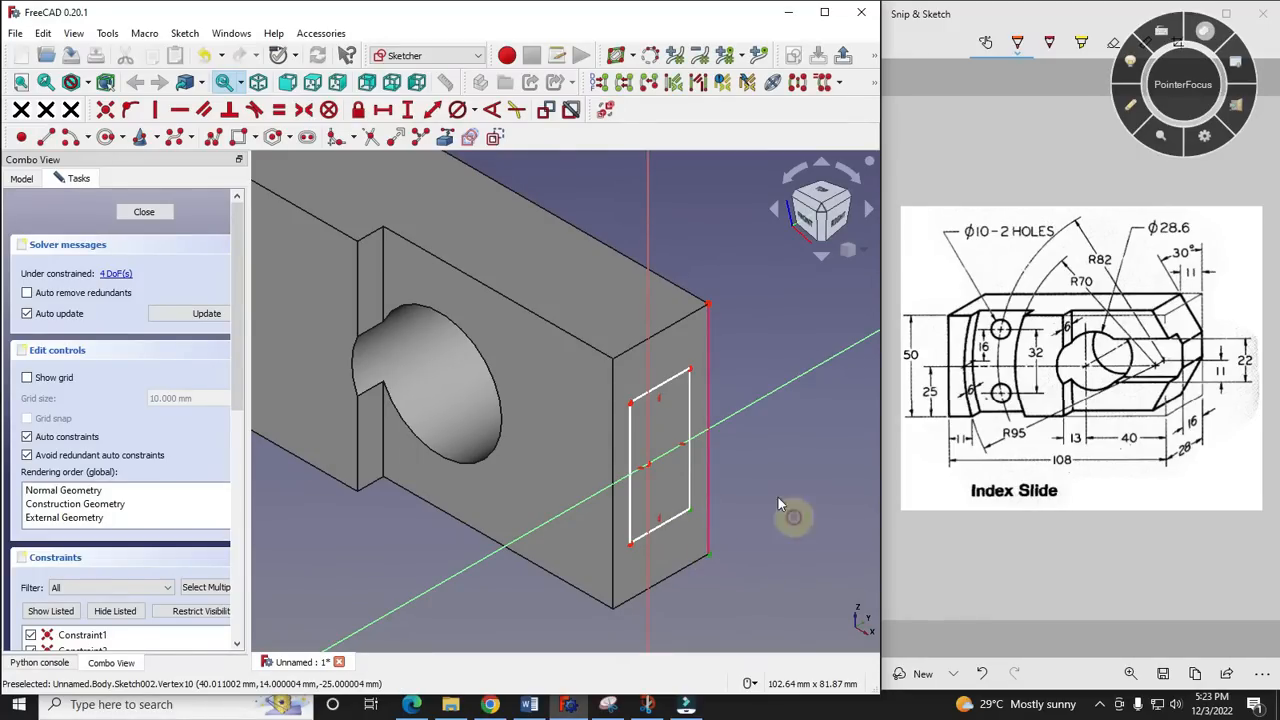
click(383, 111)
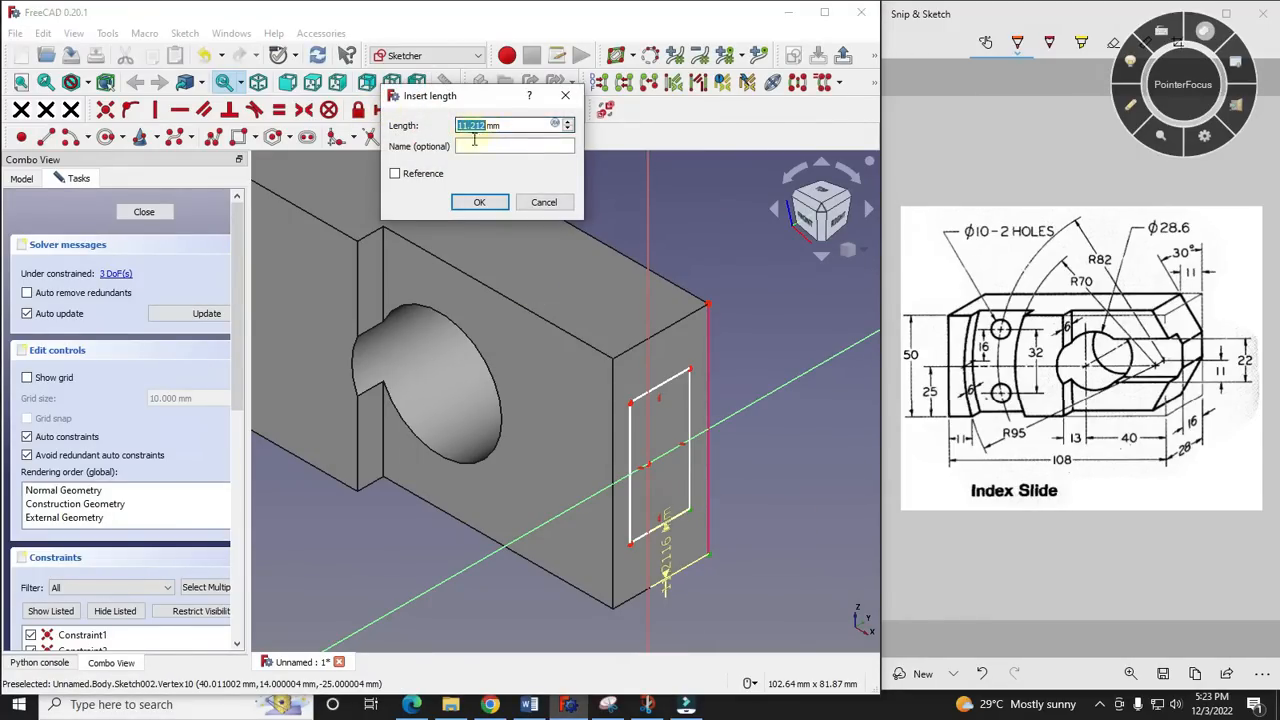
click(543, 203)
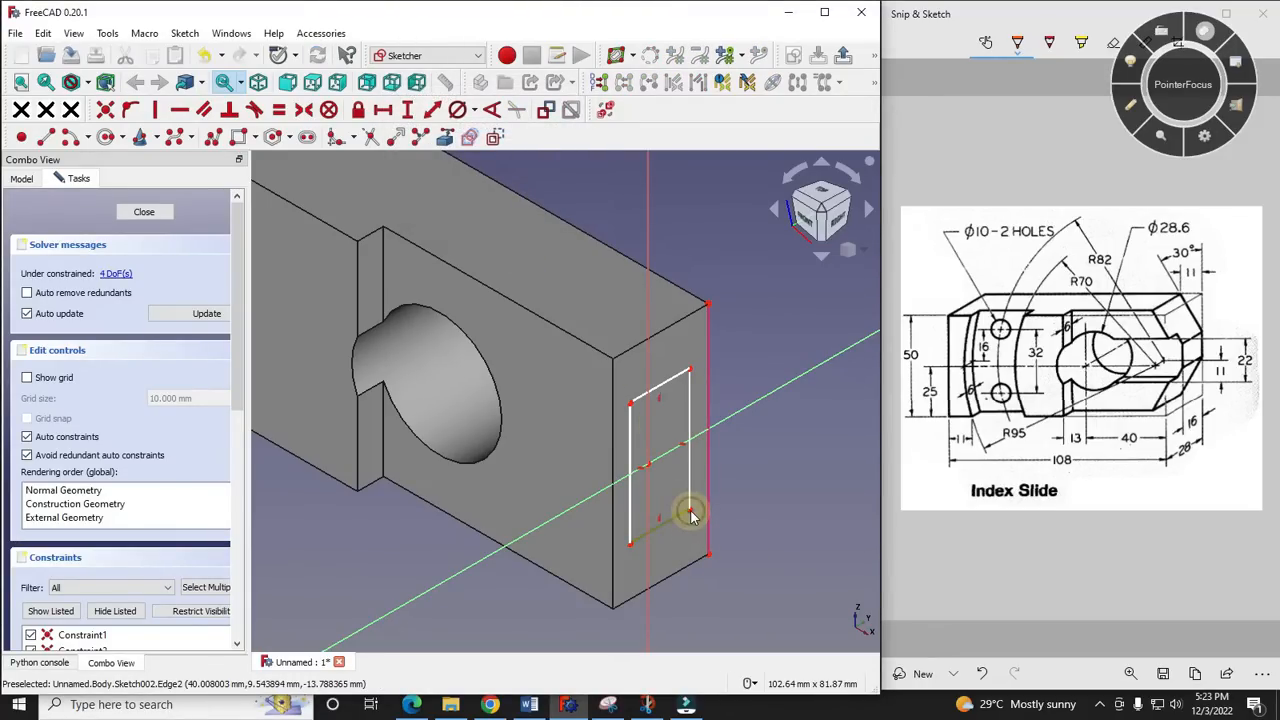
click(840, 212)
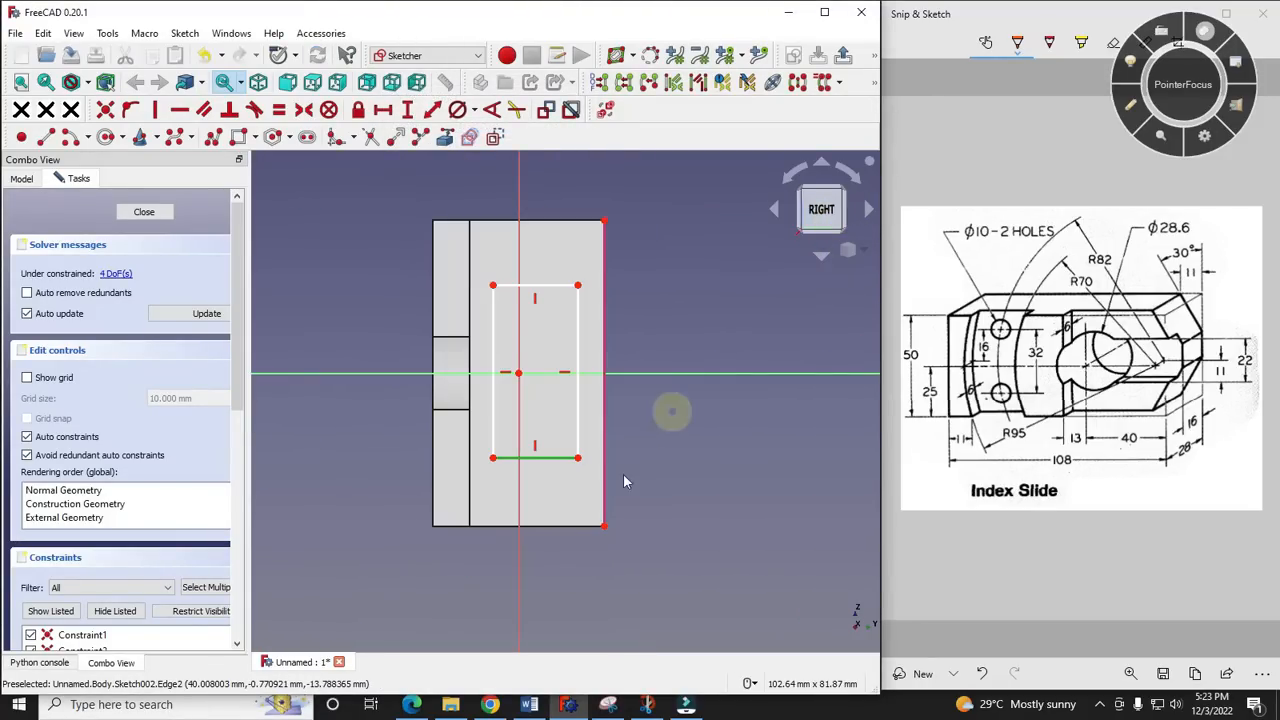
scroll(624, 482, up, 2)
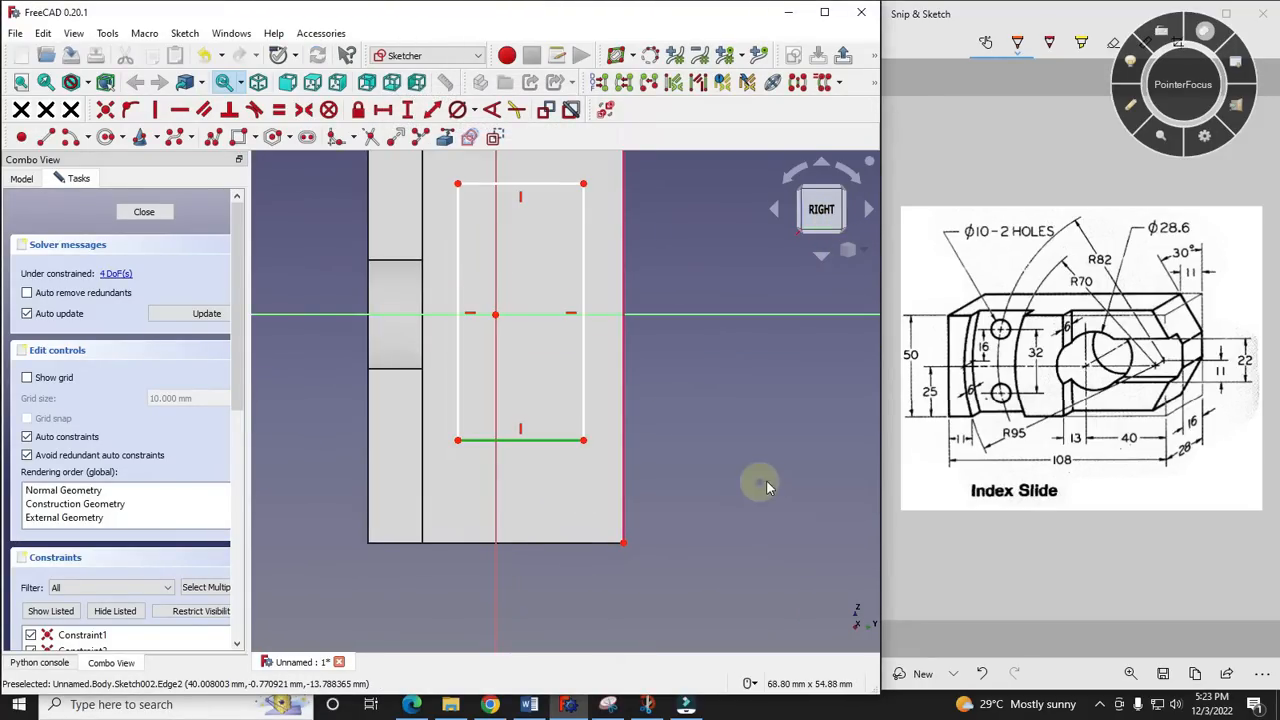
click(584, 441)
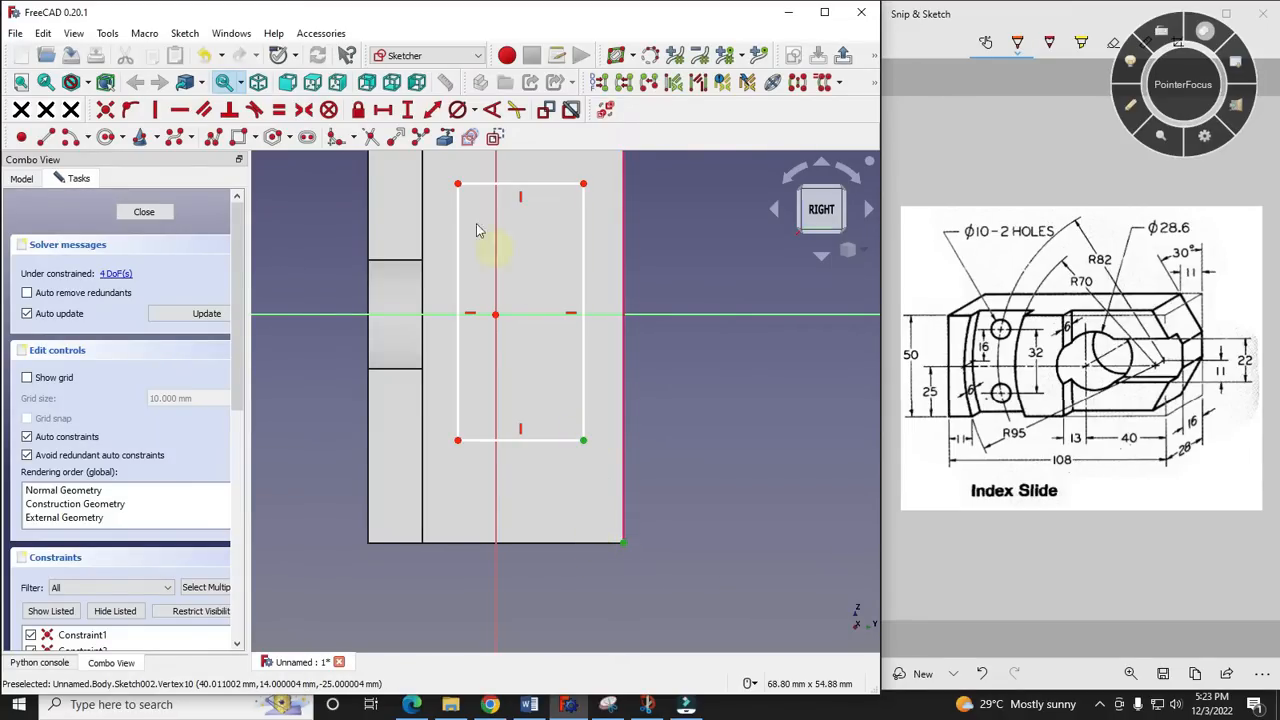
click(382, 110)
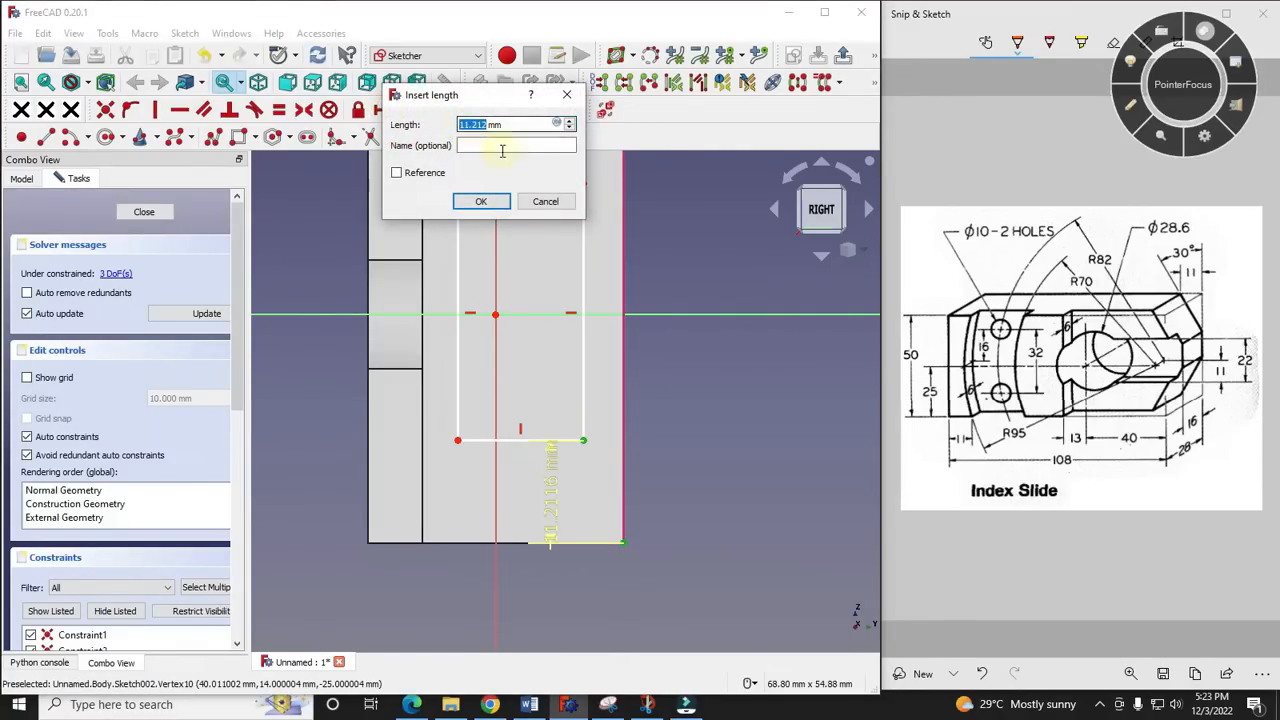
click(545, 201)
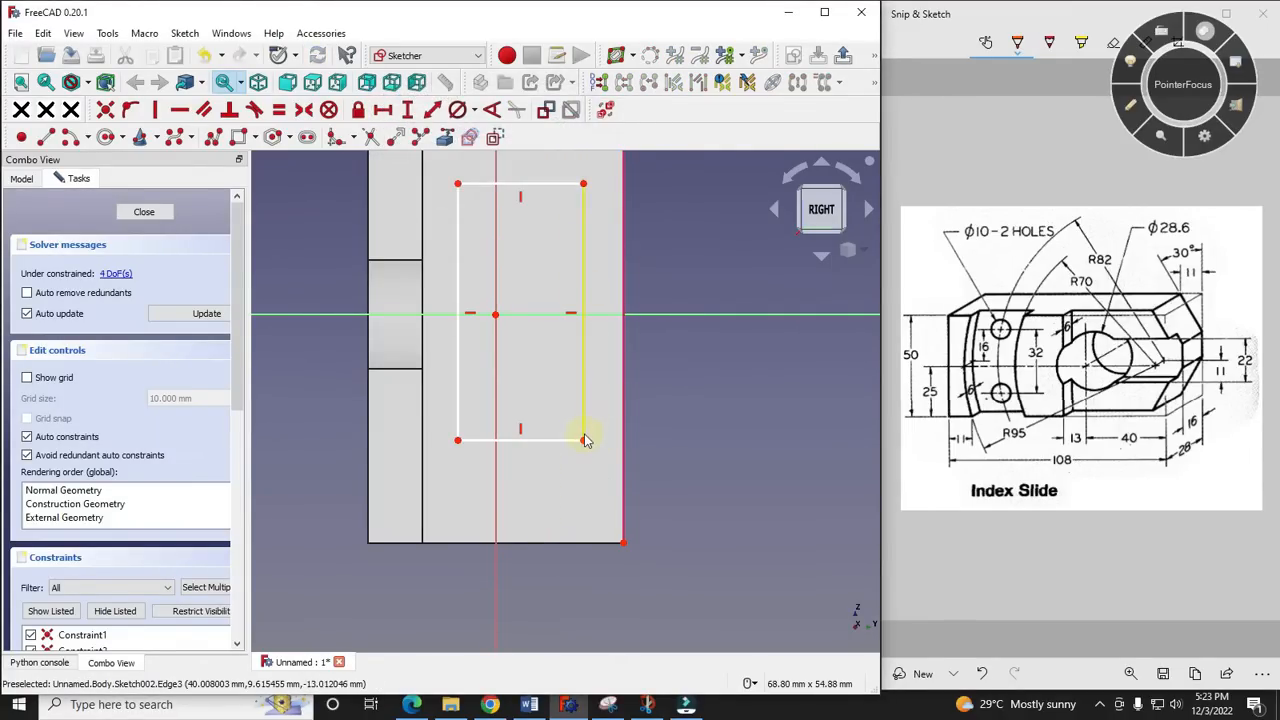
- Set the horizontal distance between the rectangle's lower rear corner and the lower endpoint of the linked rear edge to 16 mm
click(622, 541)
click(406, 110)
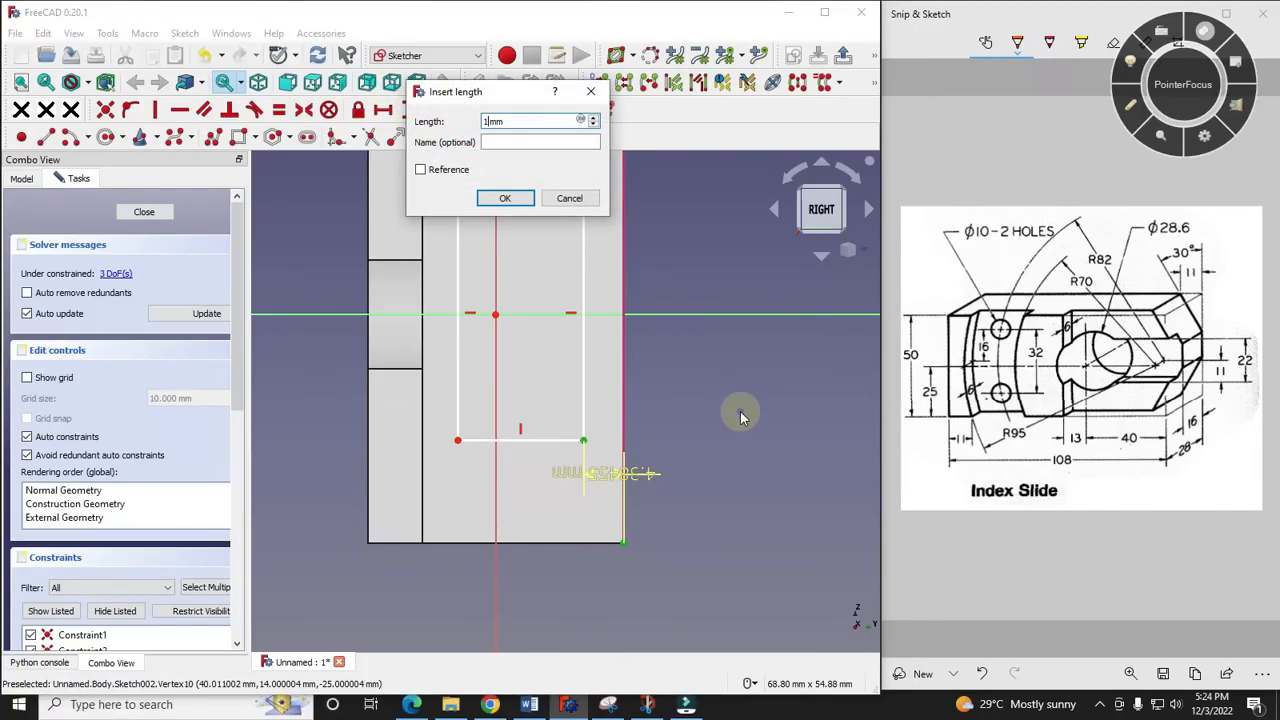
key(Return)
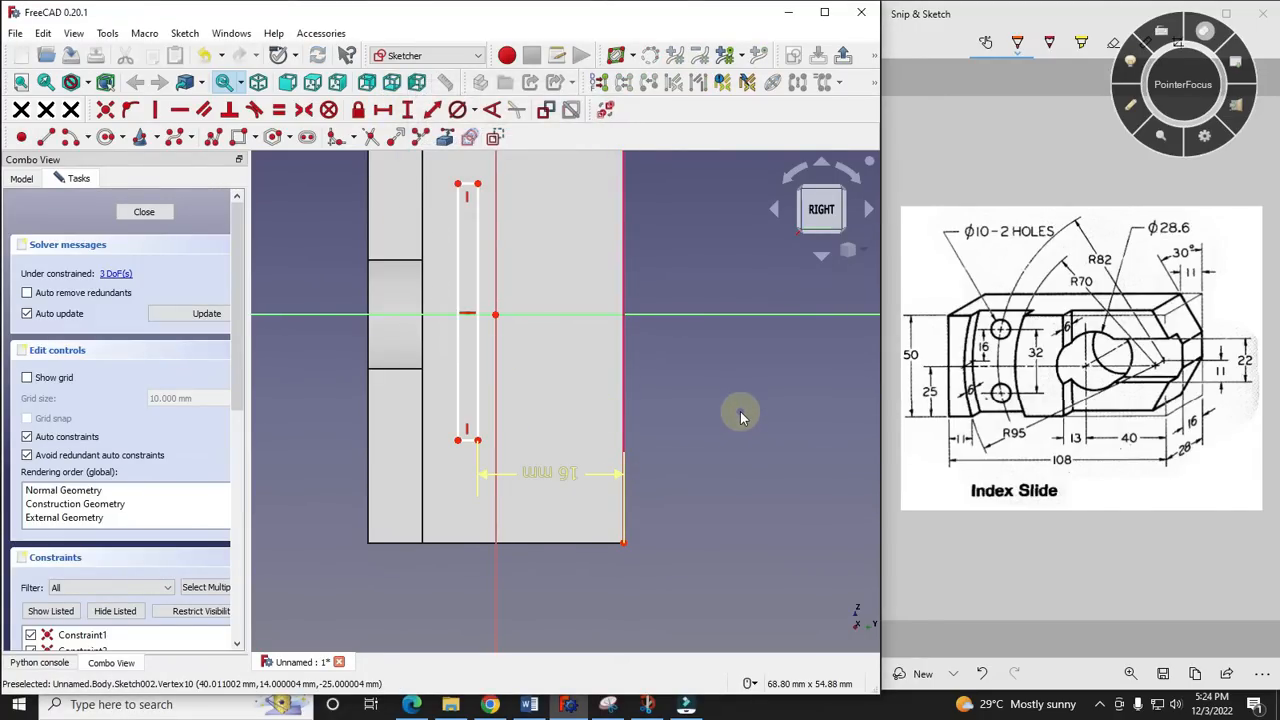
- Move the rectangle's front vertical edge out past the block's front face, making the rectangle about 15.6 mm wide
click(865, 252)
click(898, 296)
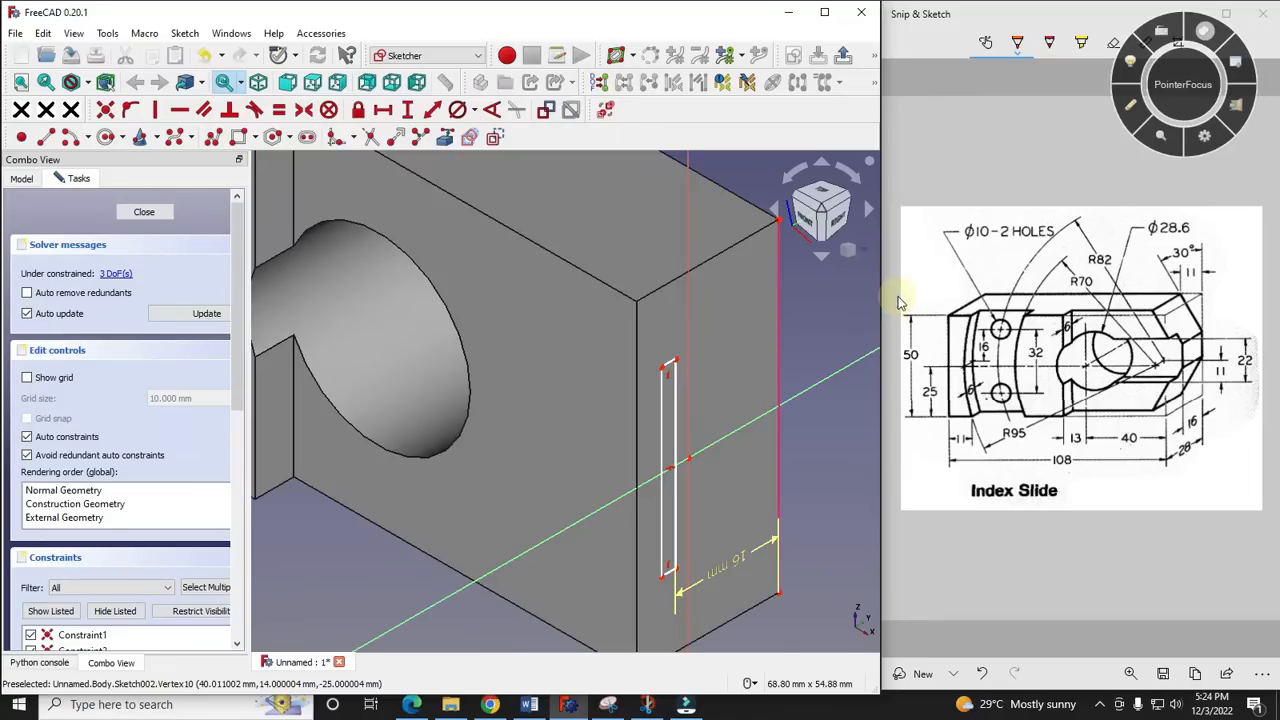
scroll(592, 303, up, 3)
scroll(540, 280, down, 4)
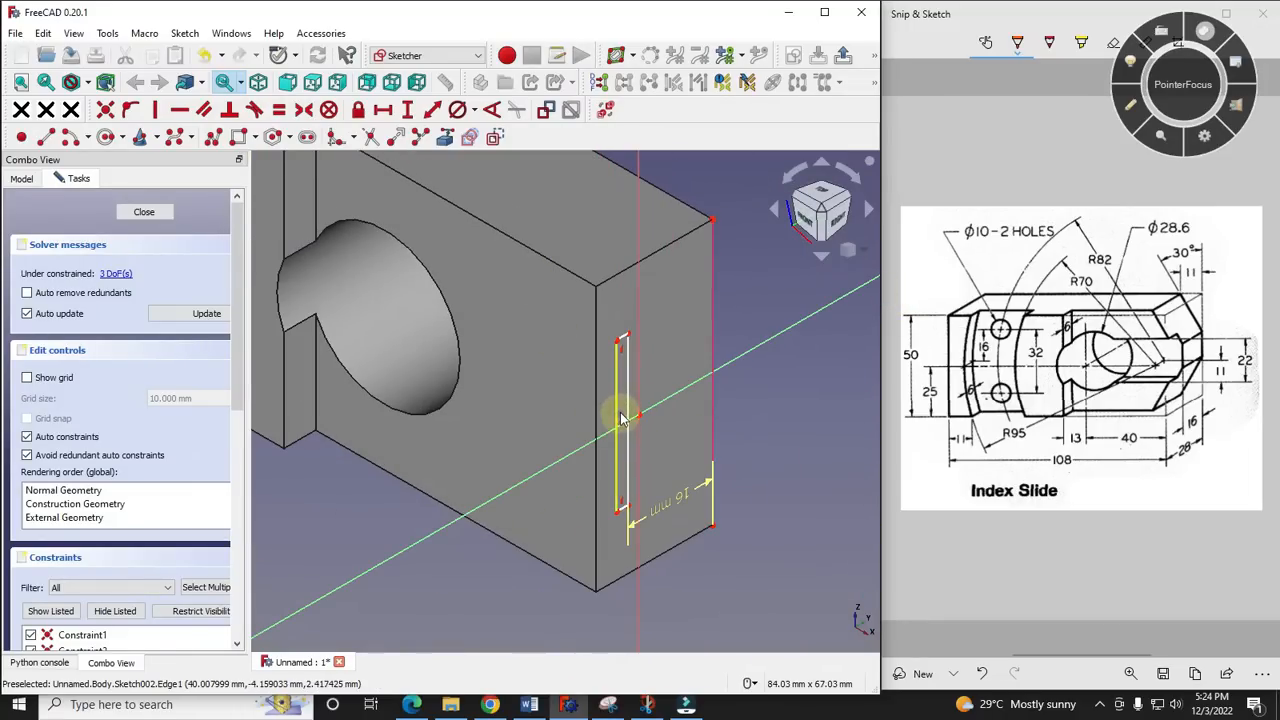
drag(617, 418, 545, 452)
- Set the length of the rectangle's front vertical edge to 22 mm
click(545, 428)
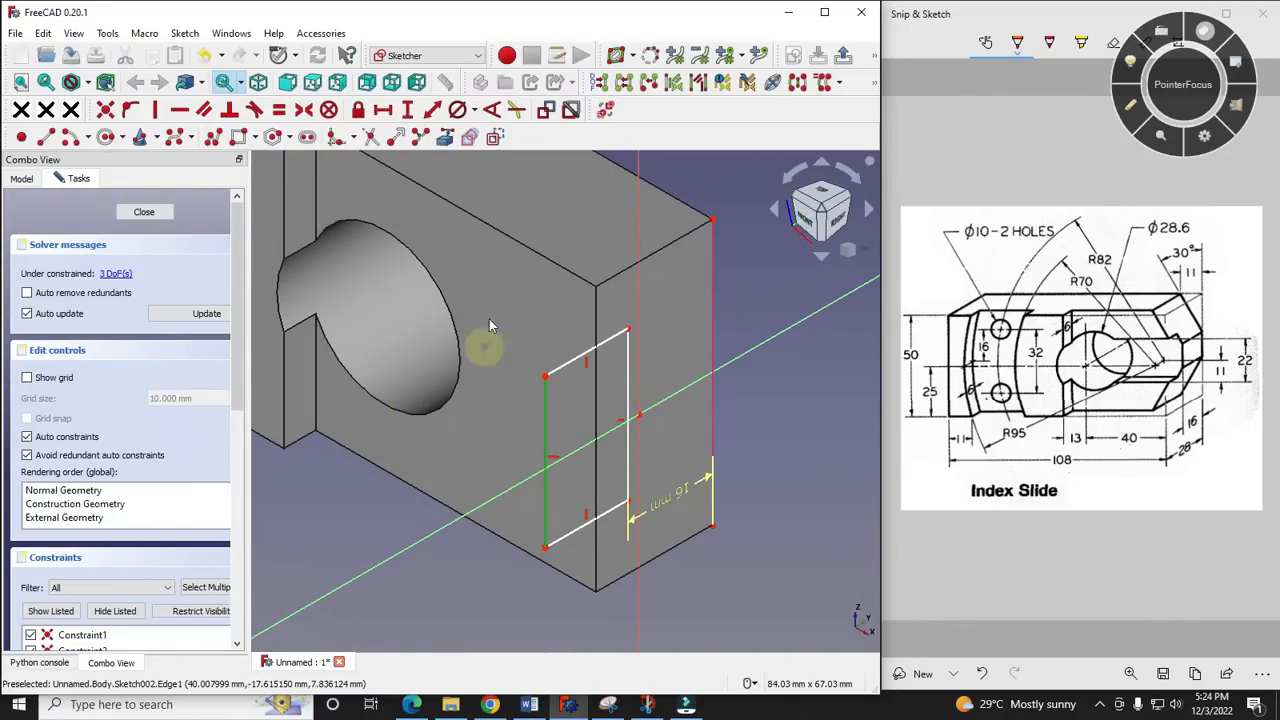
click(383, 109)
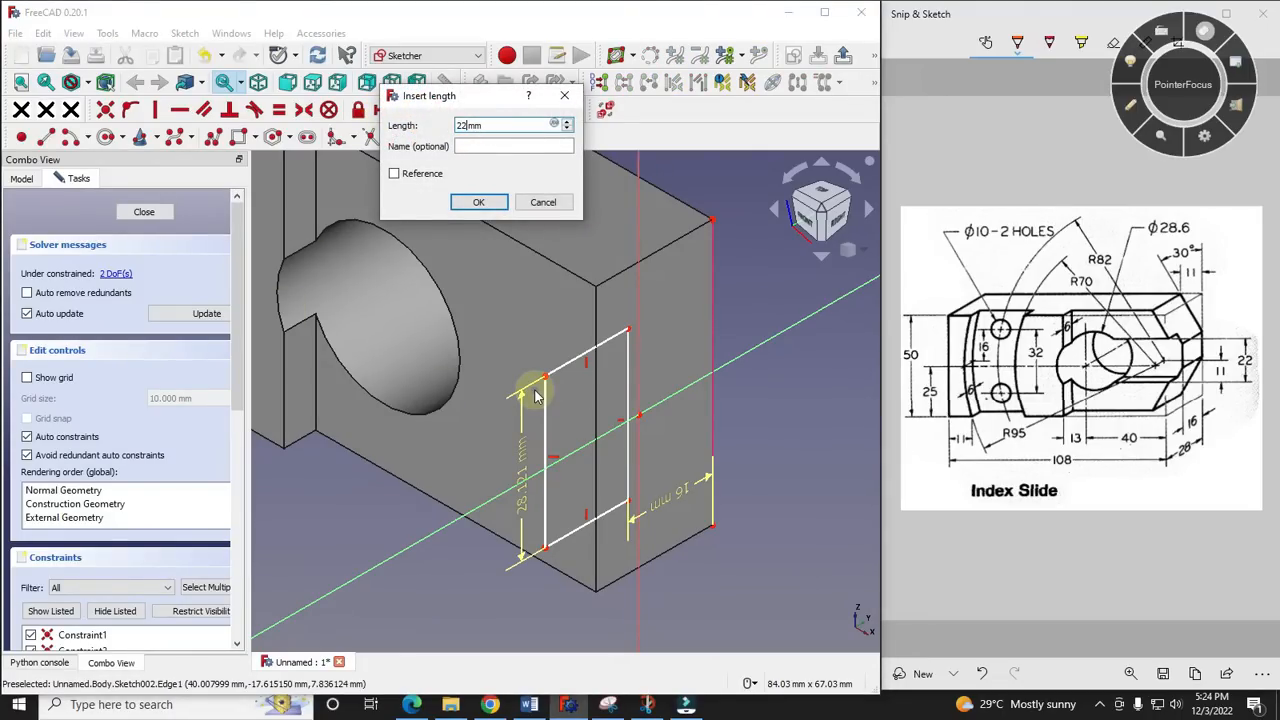
text(22)
key(Return)
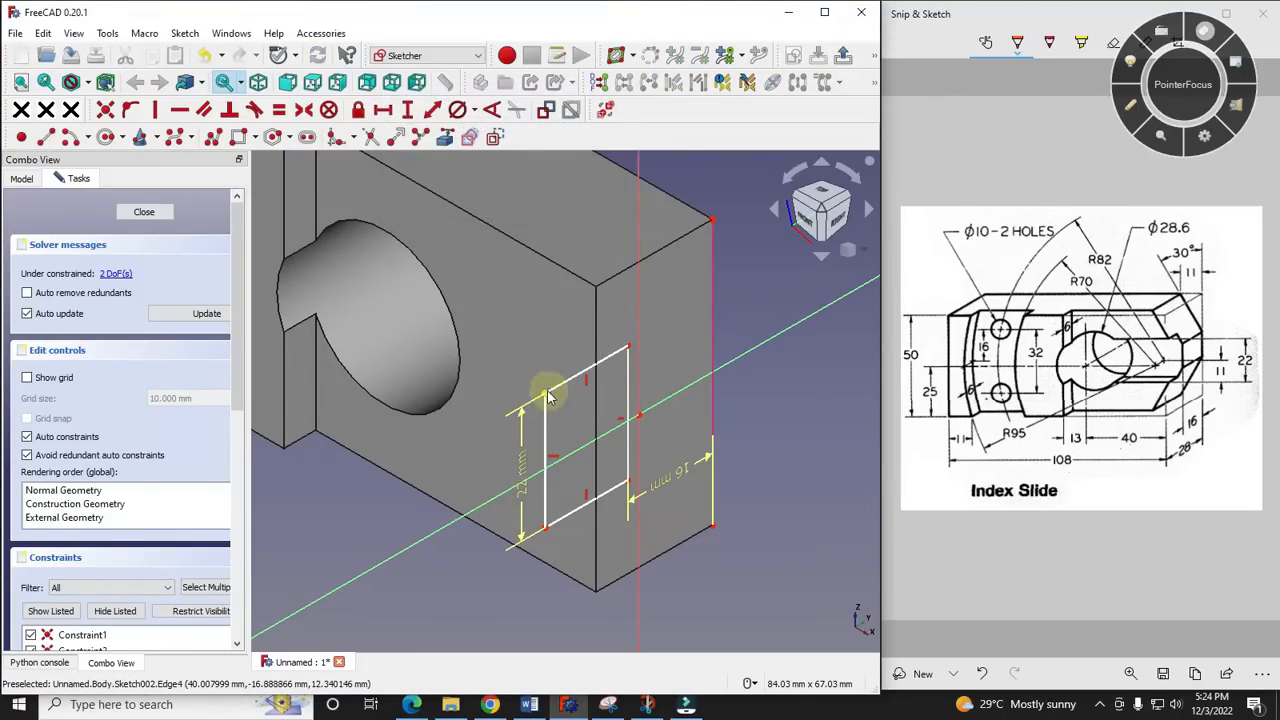
- Set the vertical distance between the rectangle's upper front corner and the sketch origin to 11 mm
click(545, 397)
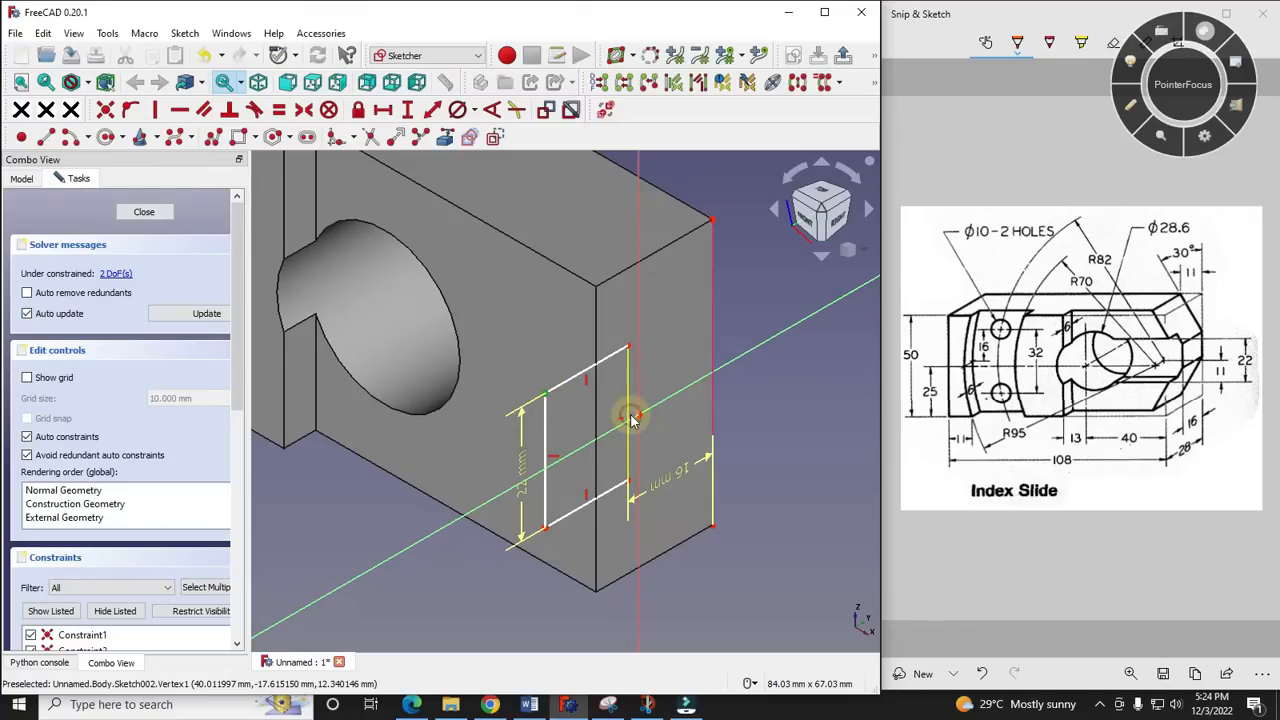
click(641, 417)
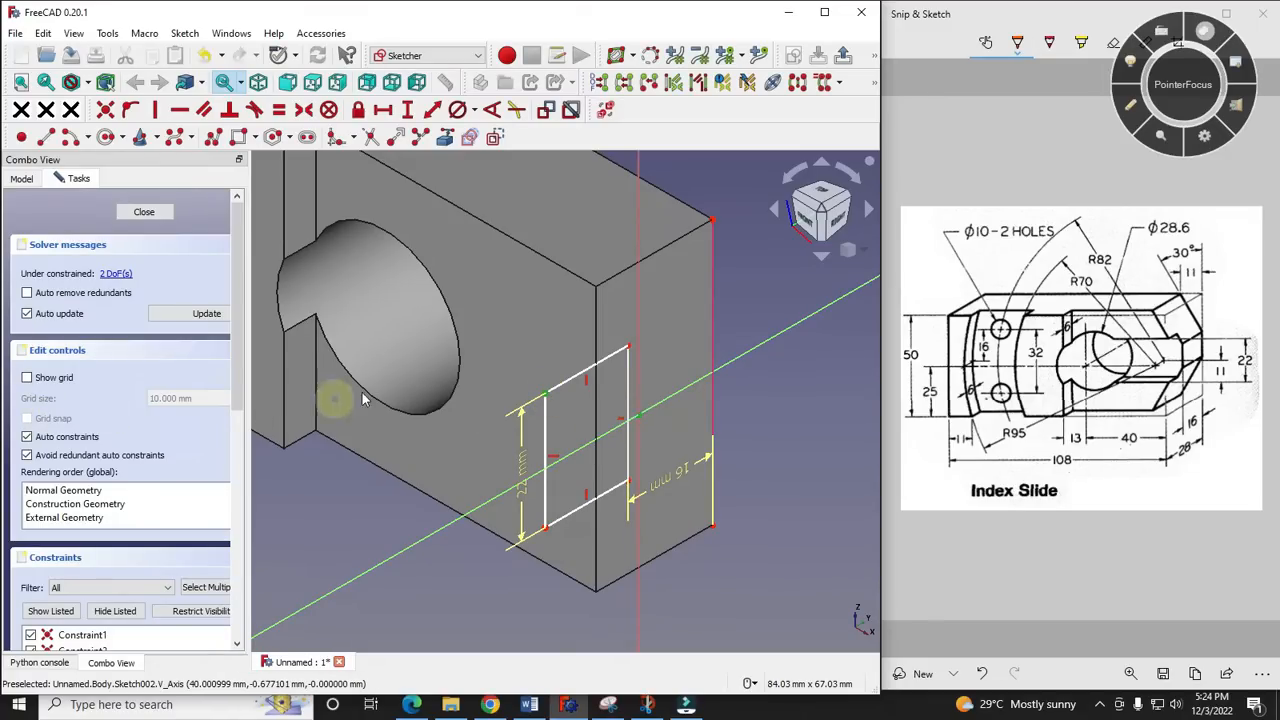
click(384, 111)
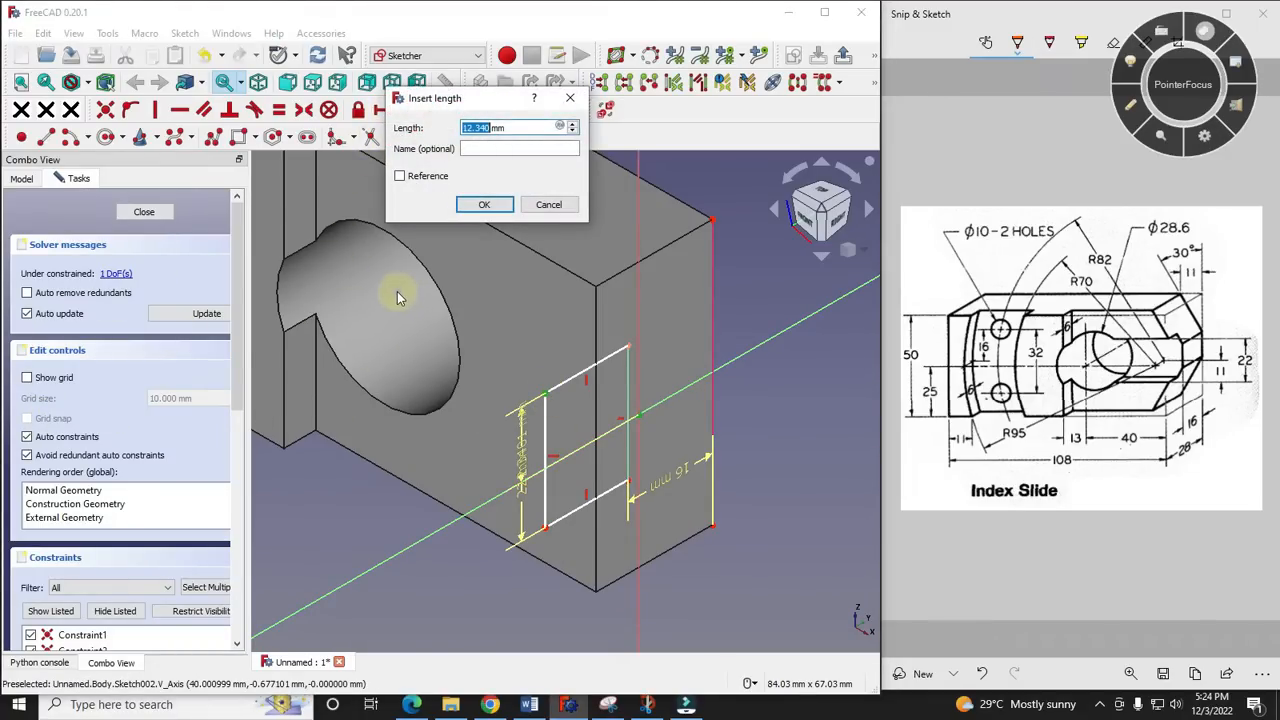
text(11)
key(Return)
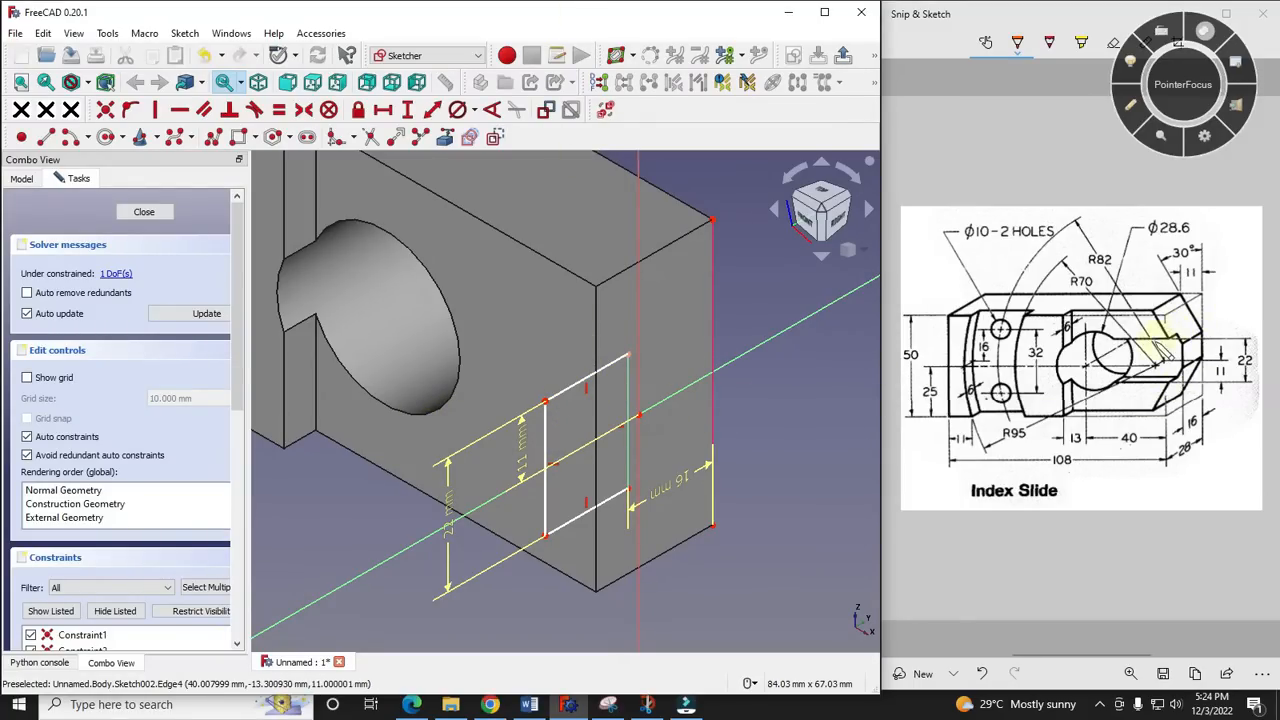
click(1134, 112)
mouse_move(615, 347)
mouse_down()
mouse_move(517, 371)
mouse_move(526, 354)
mouse_move(517, 374)
mouse_move(545, 379)
mouse_up()
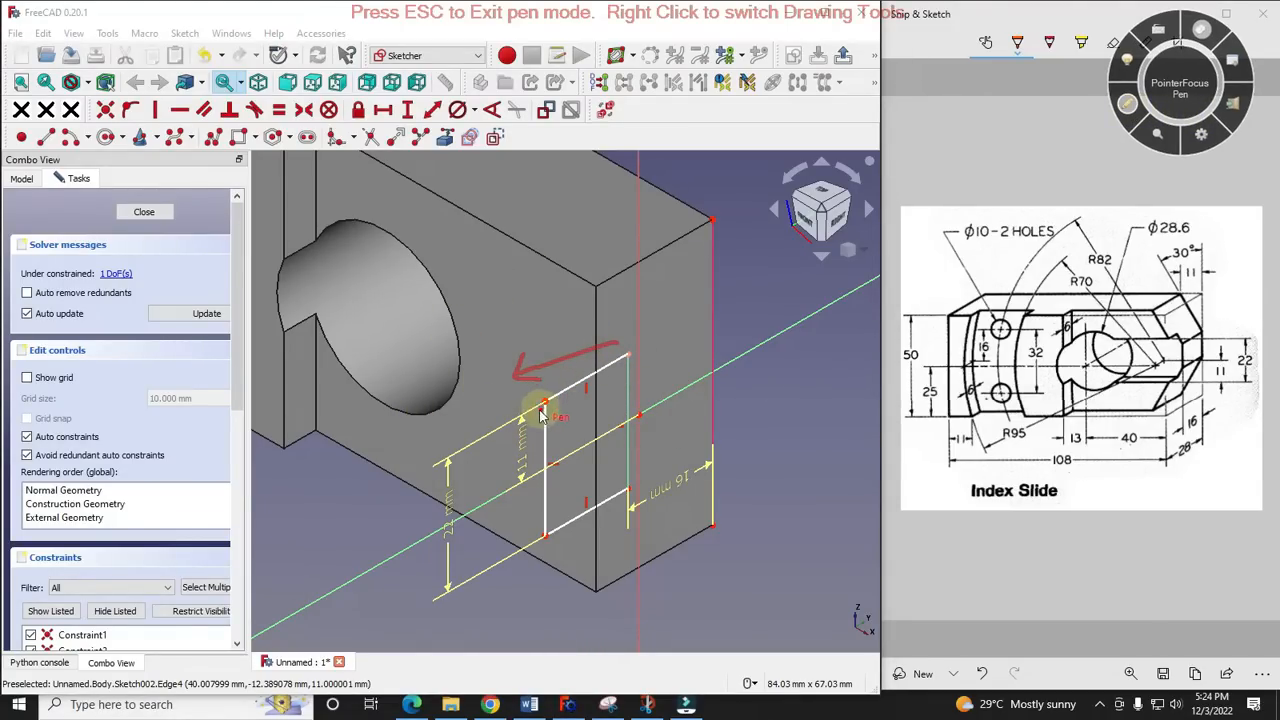
click(1130, 106)
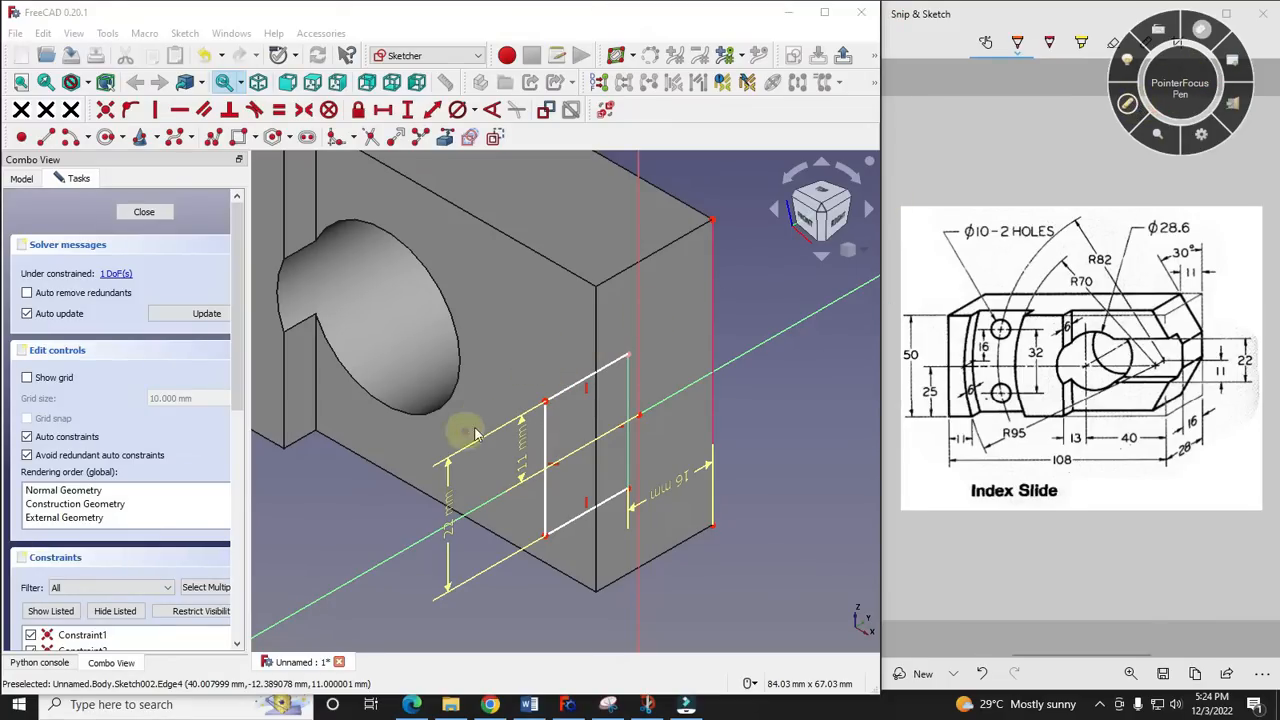
- Set the length of the rectangle's upper horizontal edge to 15 mm
click(573, 391)
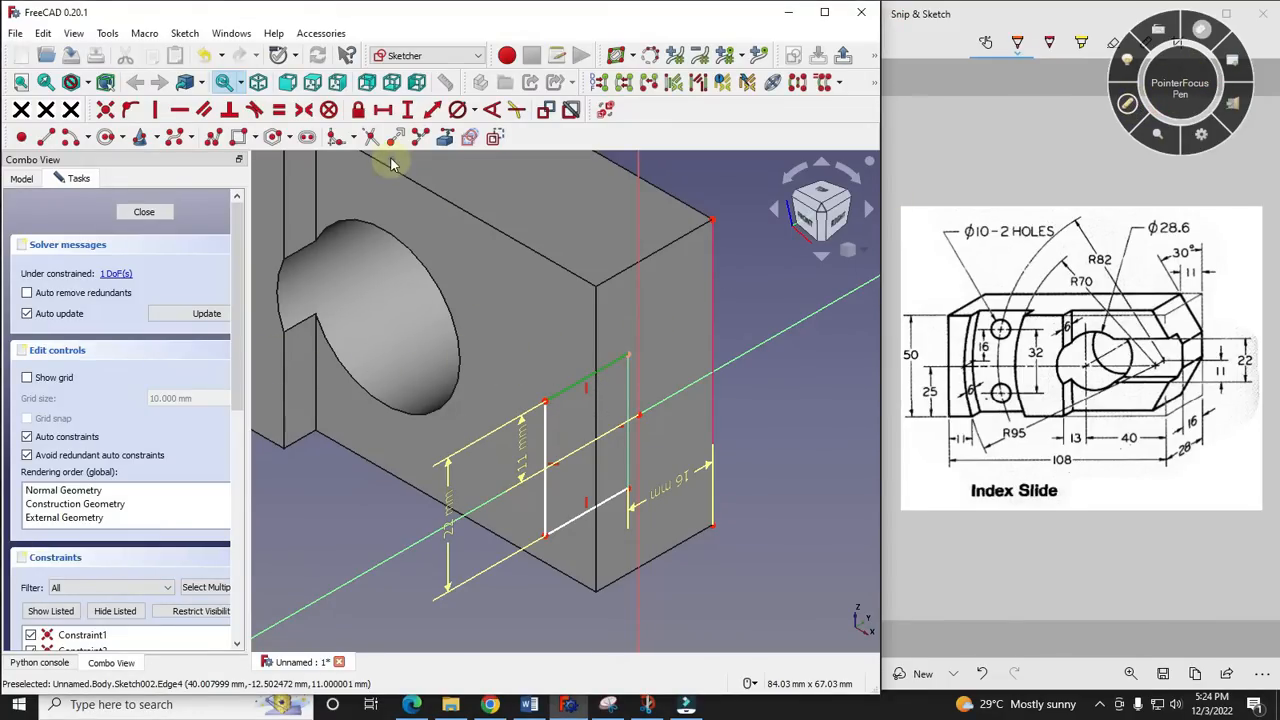
click(407, 109)
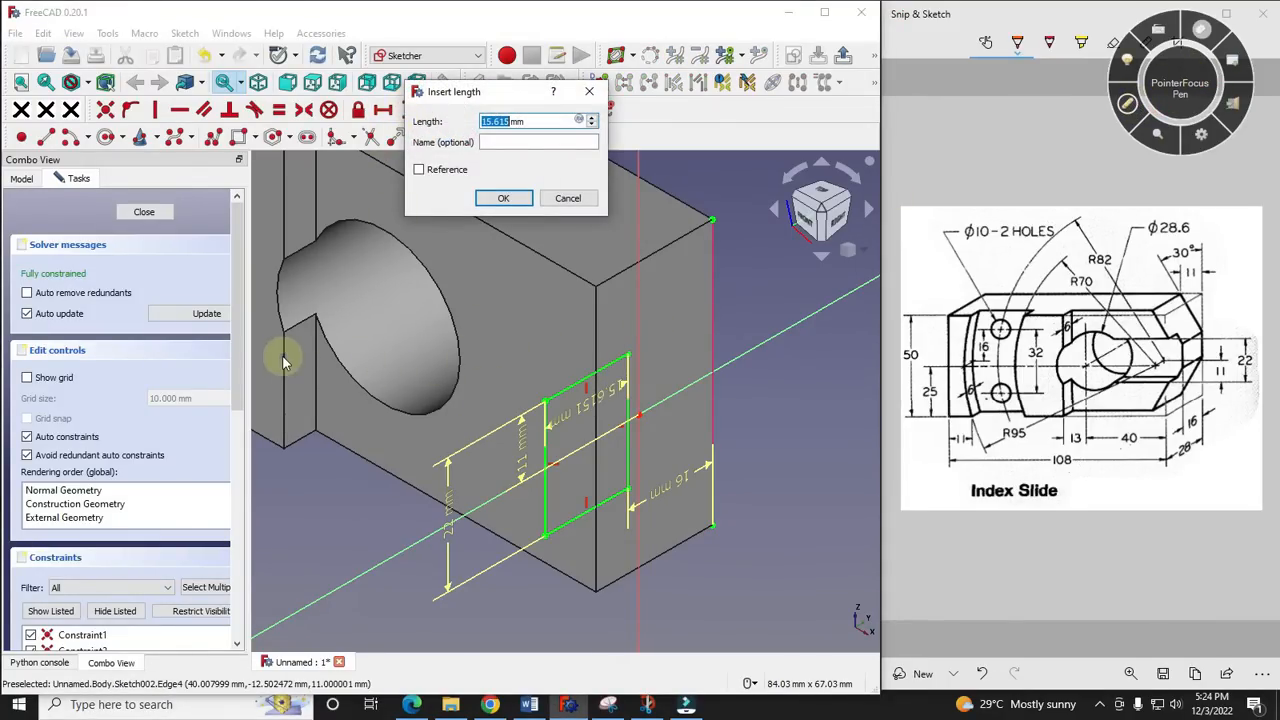
text(15)
key(Return)
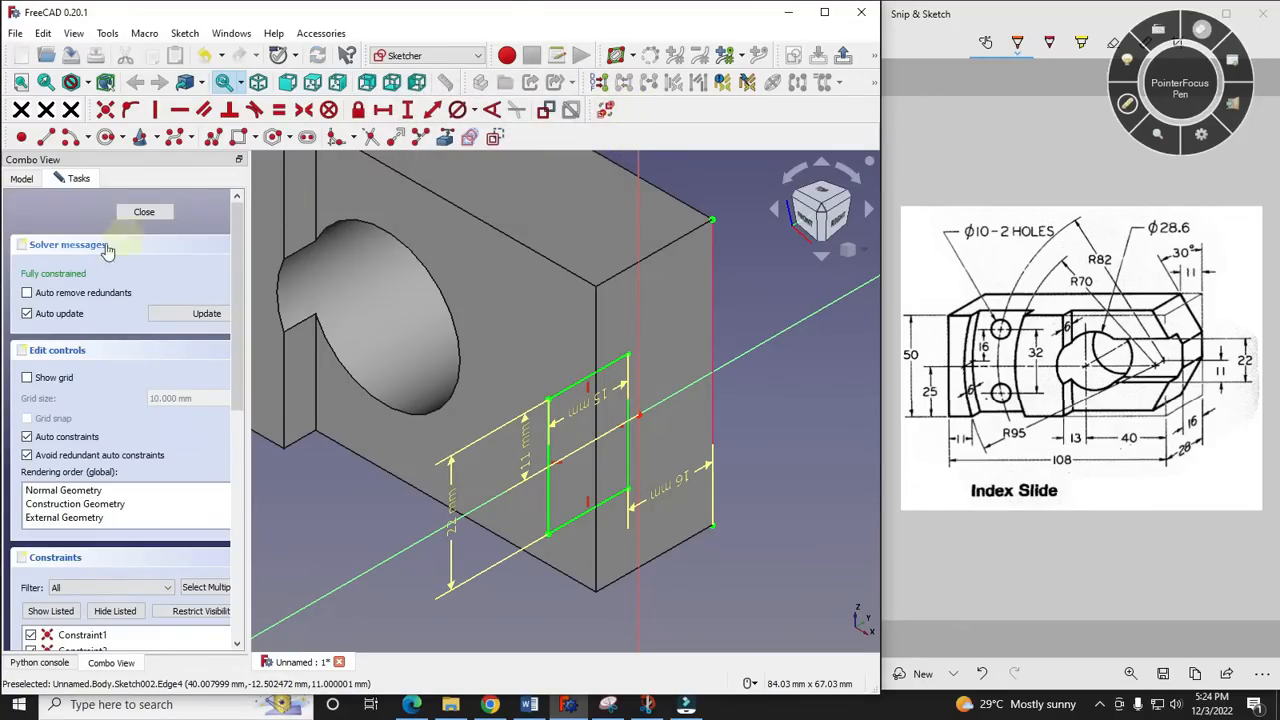
- Close the sketch and pocket the rectangle 40 mm deep to cut the end slot
click(142, 213)
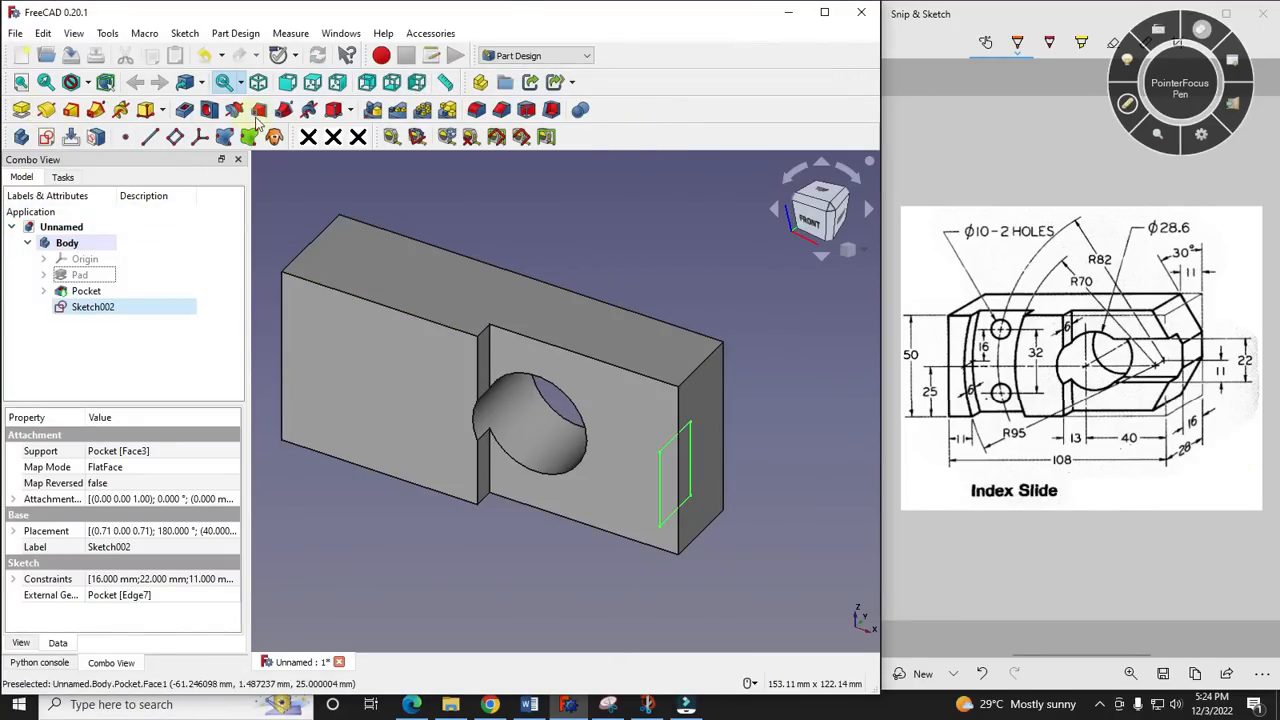
click(184, 111)
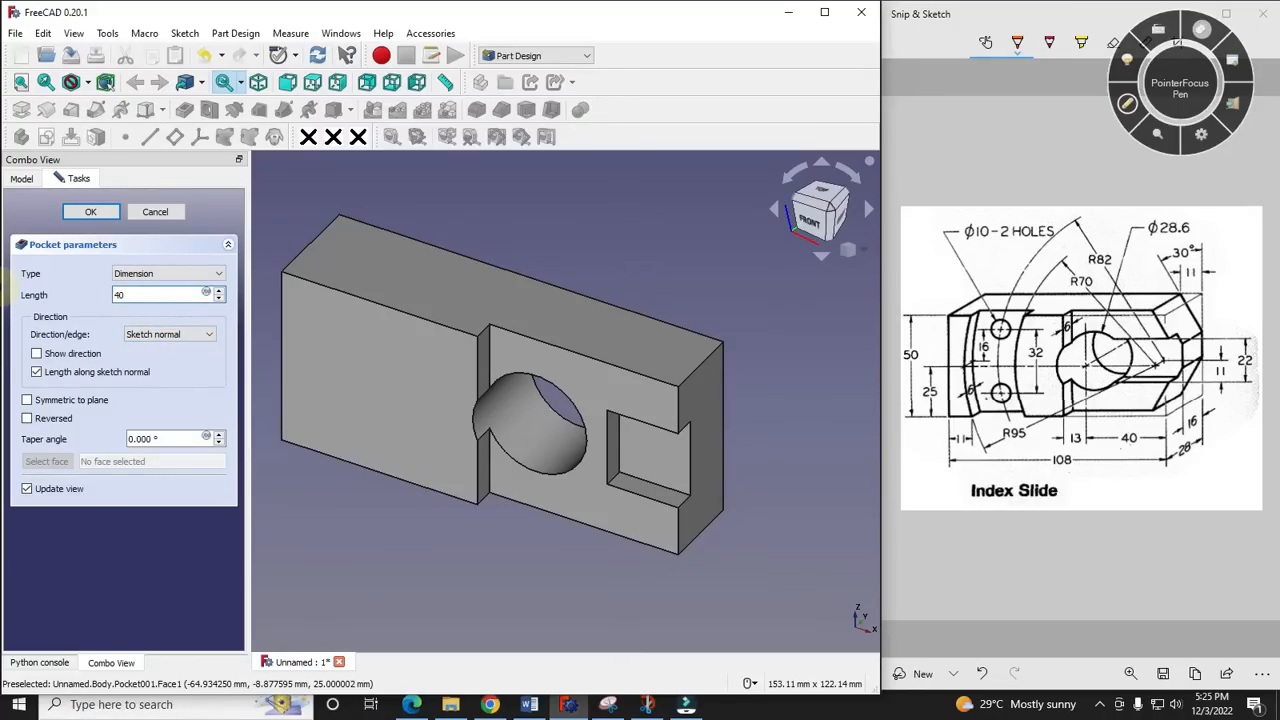
key(Return)
- Inspect the end slot from several angles and check the 30° and 11 dimensions of the tapered end on the reference drawing
middle_drag(686, 440, 543, 443)
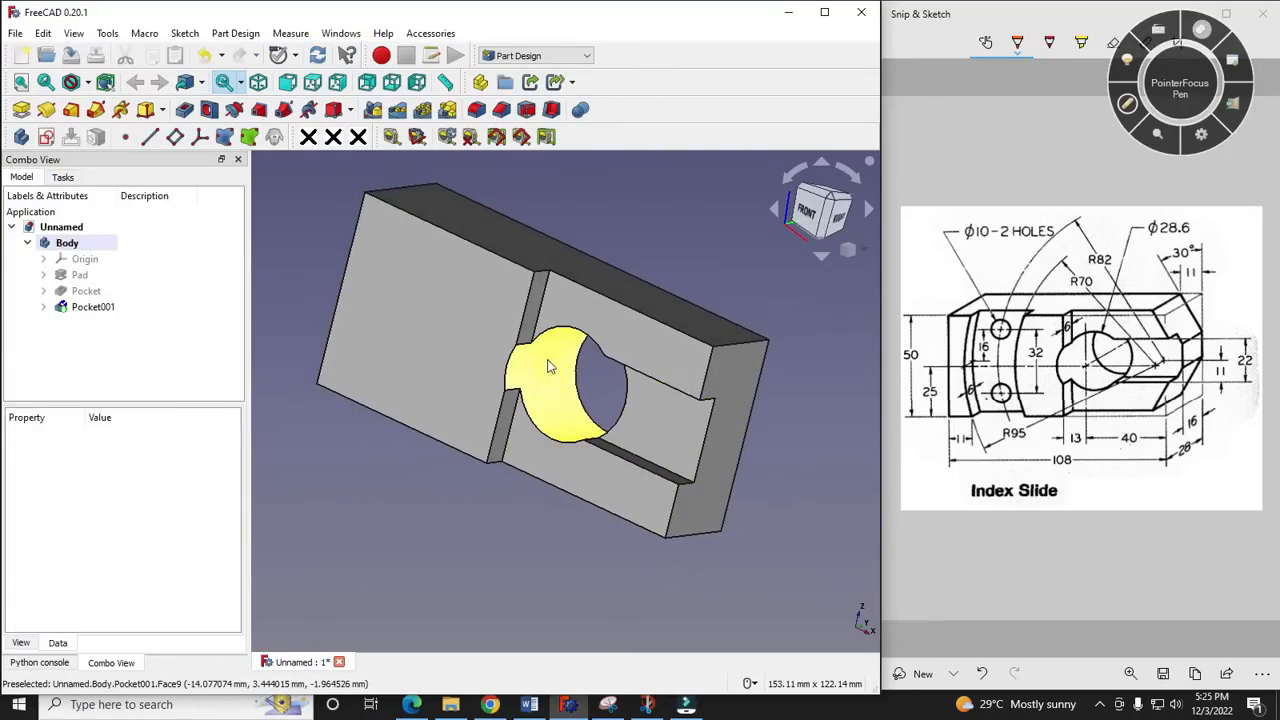
middle_drag(586, 400, 735, 362)
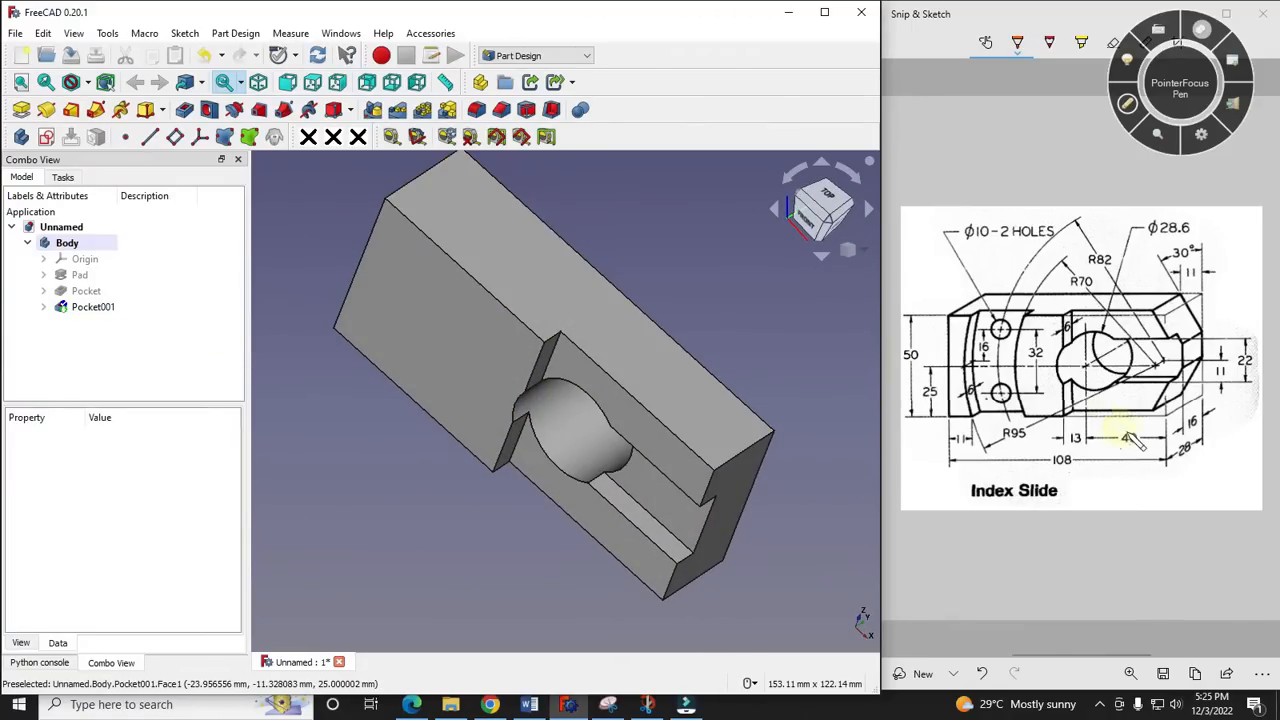
mouse_move(549, 487)
middle_down()
mouse_move(449, 509)
mouse_move(503, 471)
mouse_move(606, 525)
mouse_move(460, 504)
mouse_move(528, 494)
mouse_move(537, 517)
middle_up()
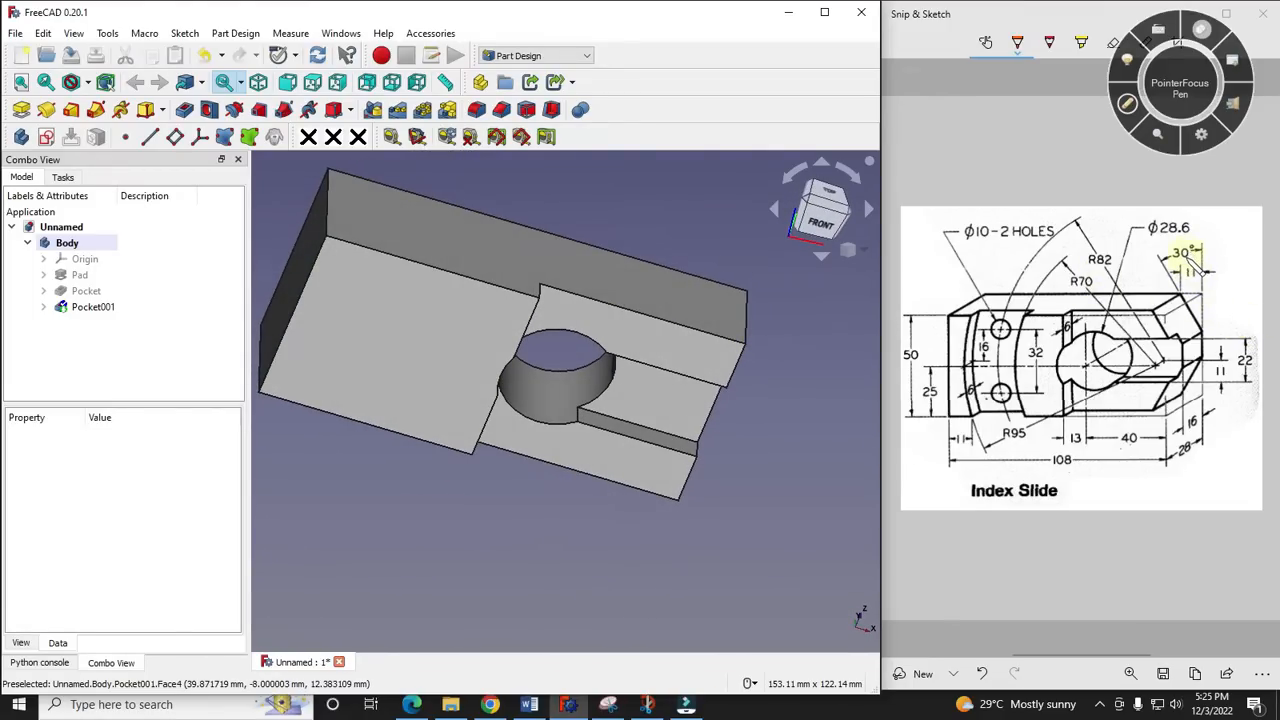
click(1128, 104)
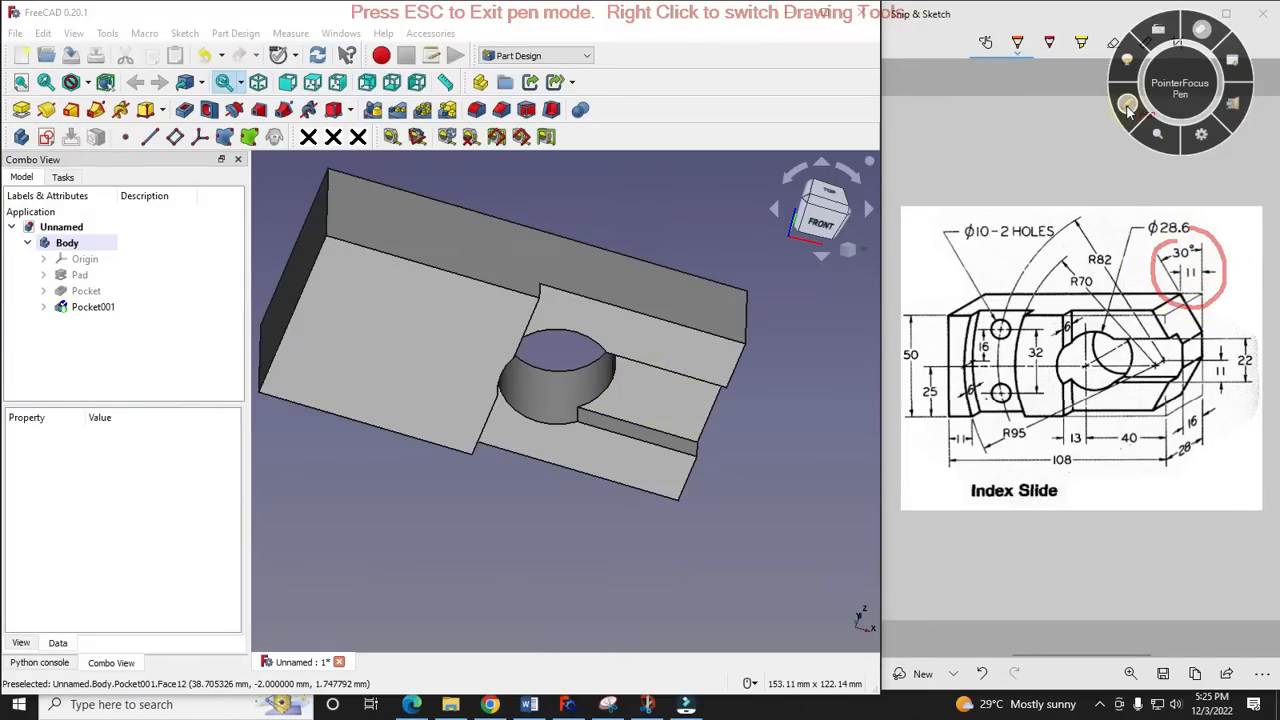
key(Escape)
- Start a sketch on the recessed face above the slot and link its end edge and upper edge as external geometry
click(705, 359)
click(820, 222)
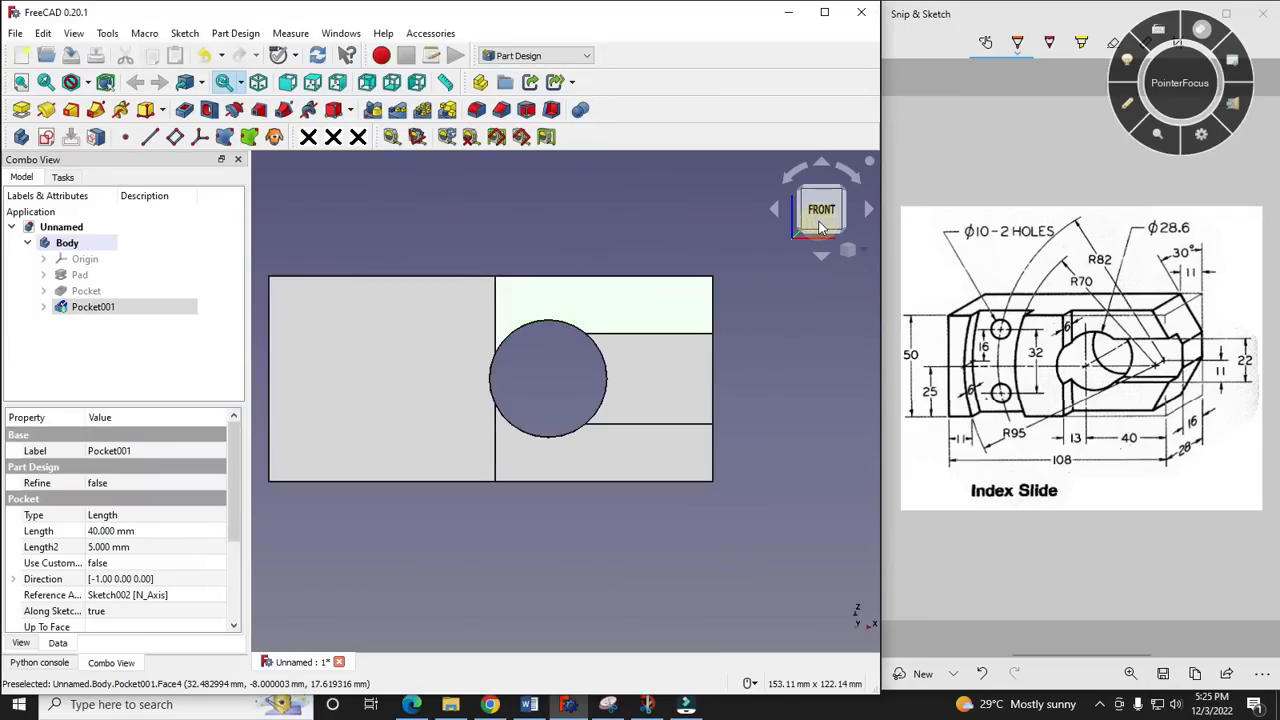
click(866, 258)
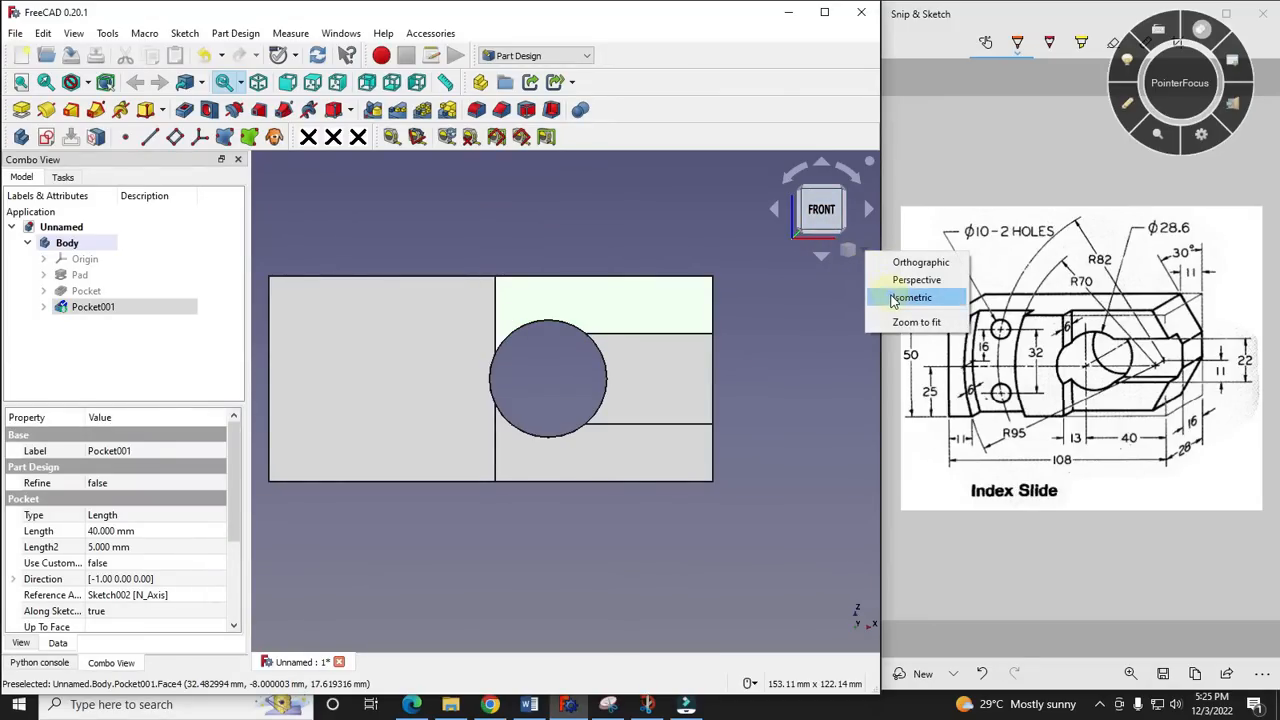
click(905, 297)
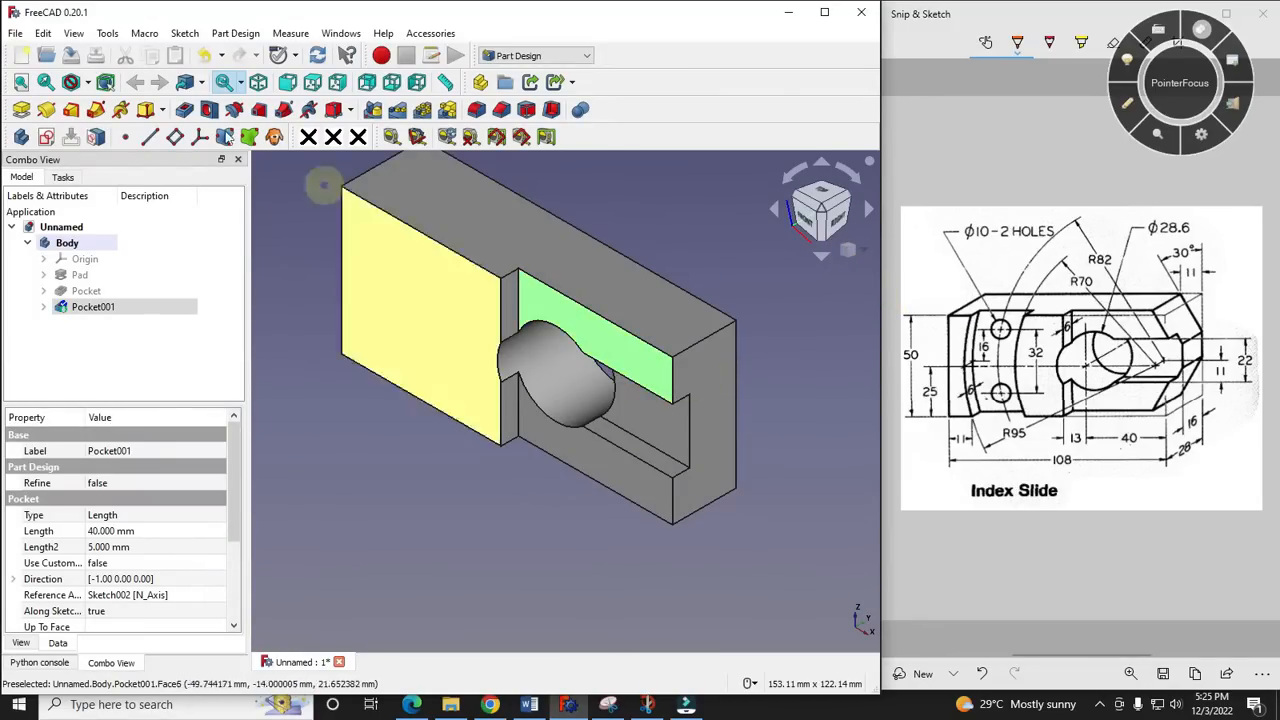
click(49, 138)
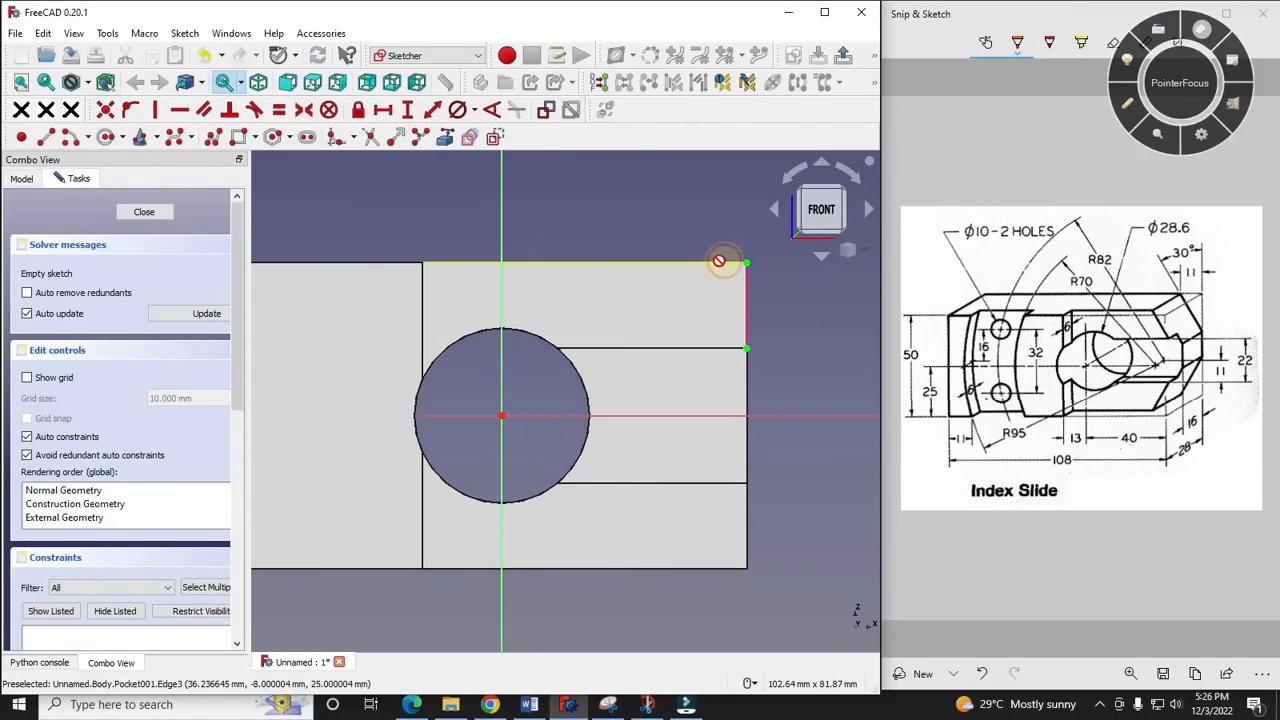
click(719, 261)
- Draw a closed right triangle about 21 mm wide and 20 mm tall at the upper end corner of the recessed face
click(45, 138)
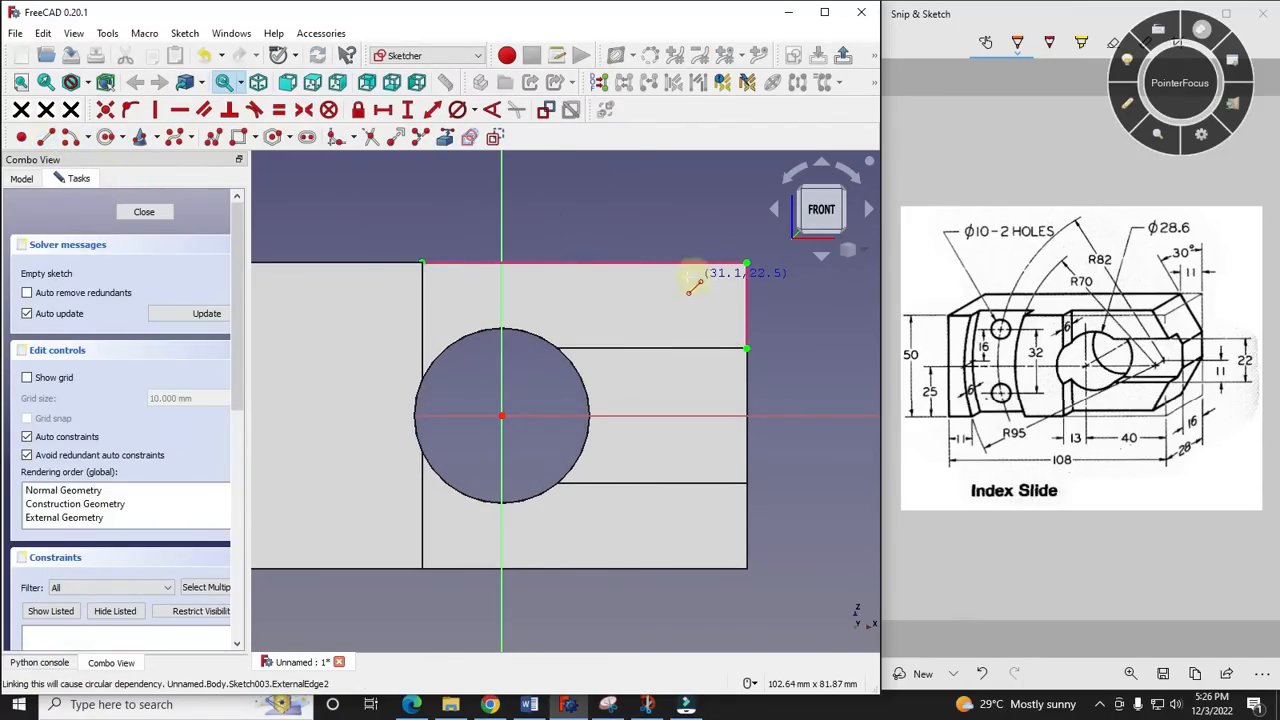
click(620, 268)
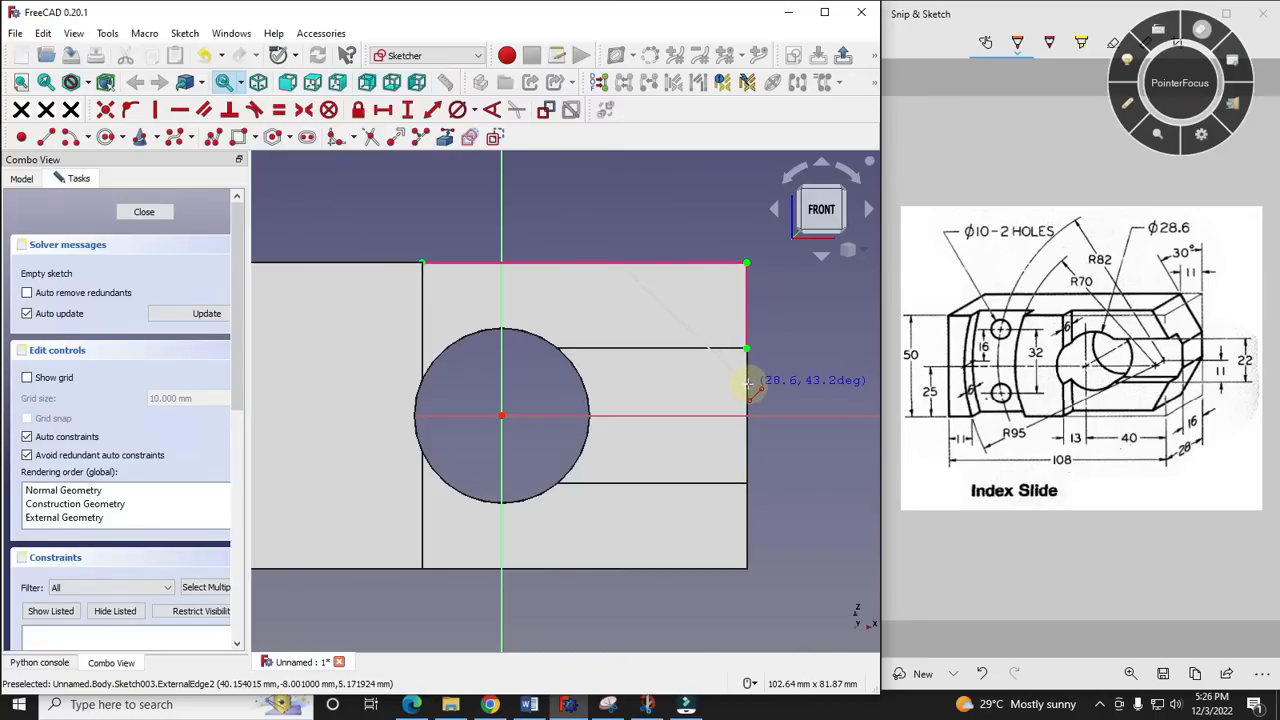
click(745, 386)
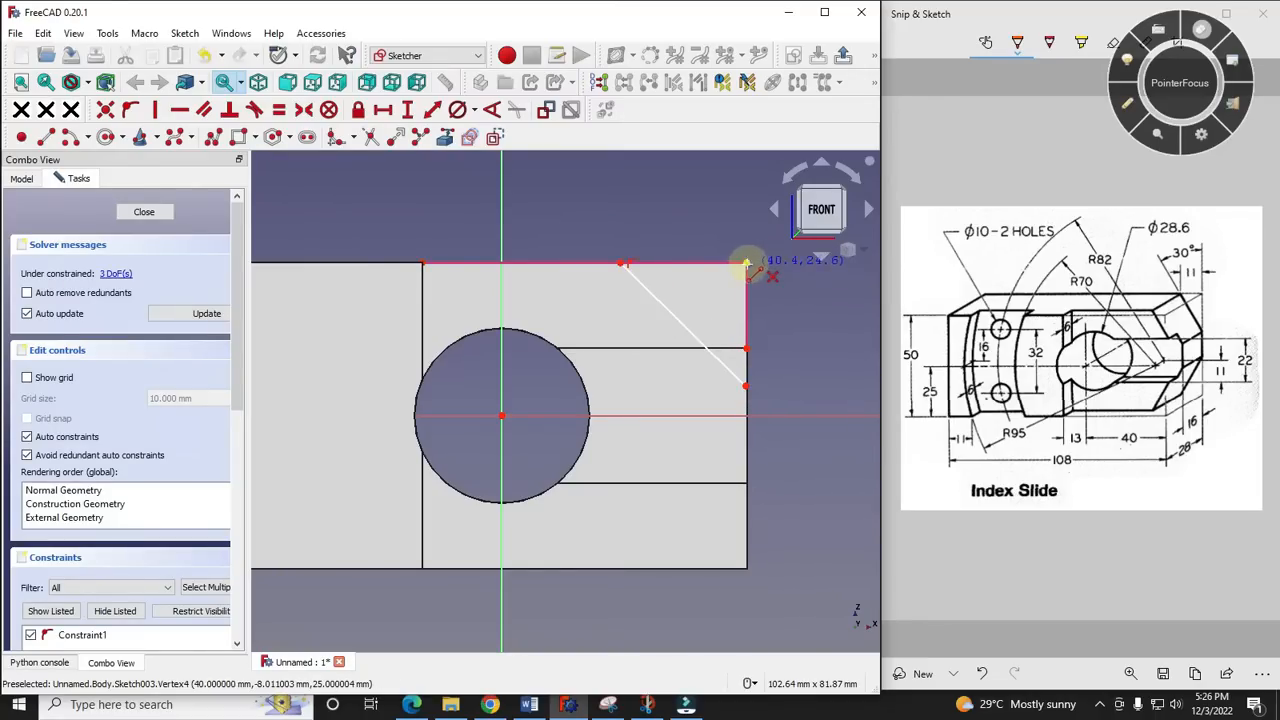
click(746, 265)
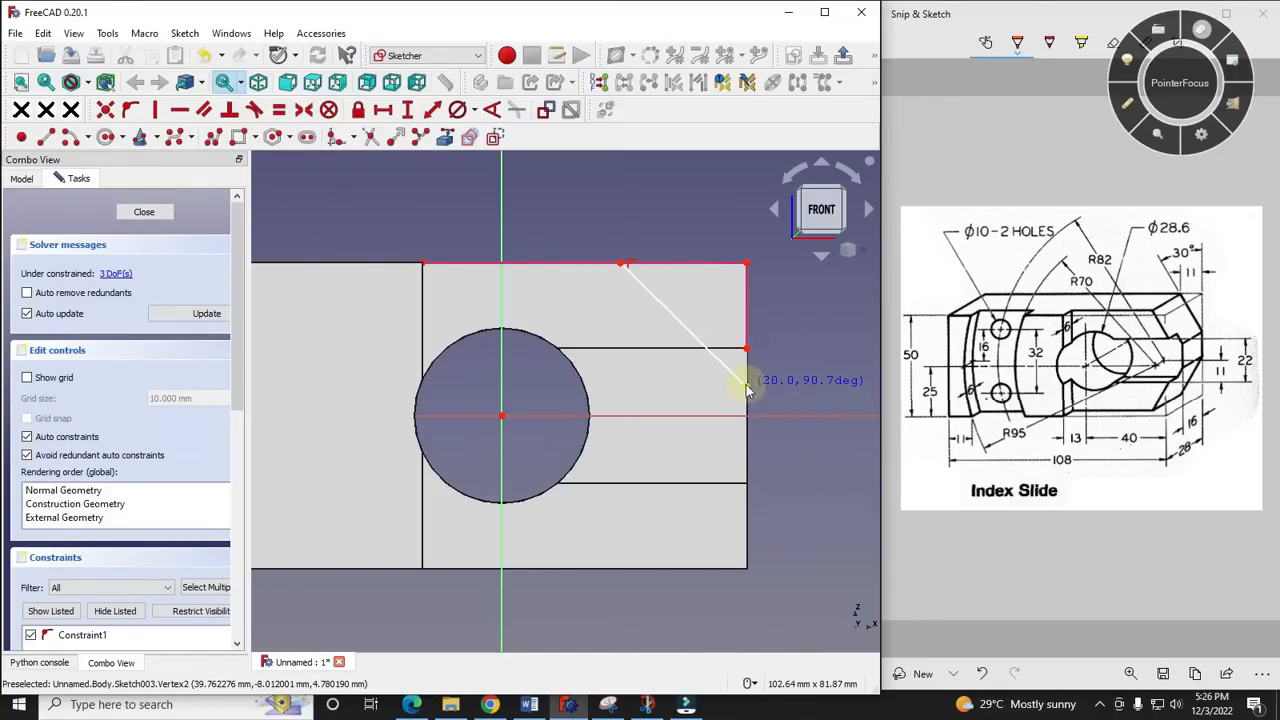
click(746, 386)
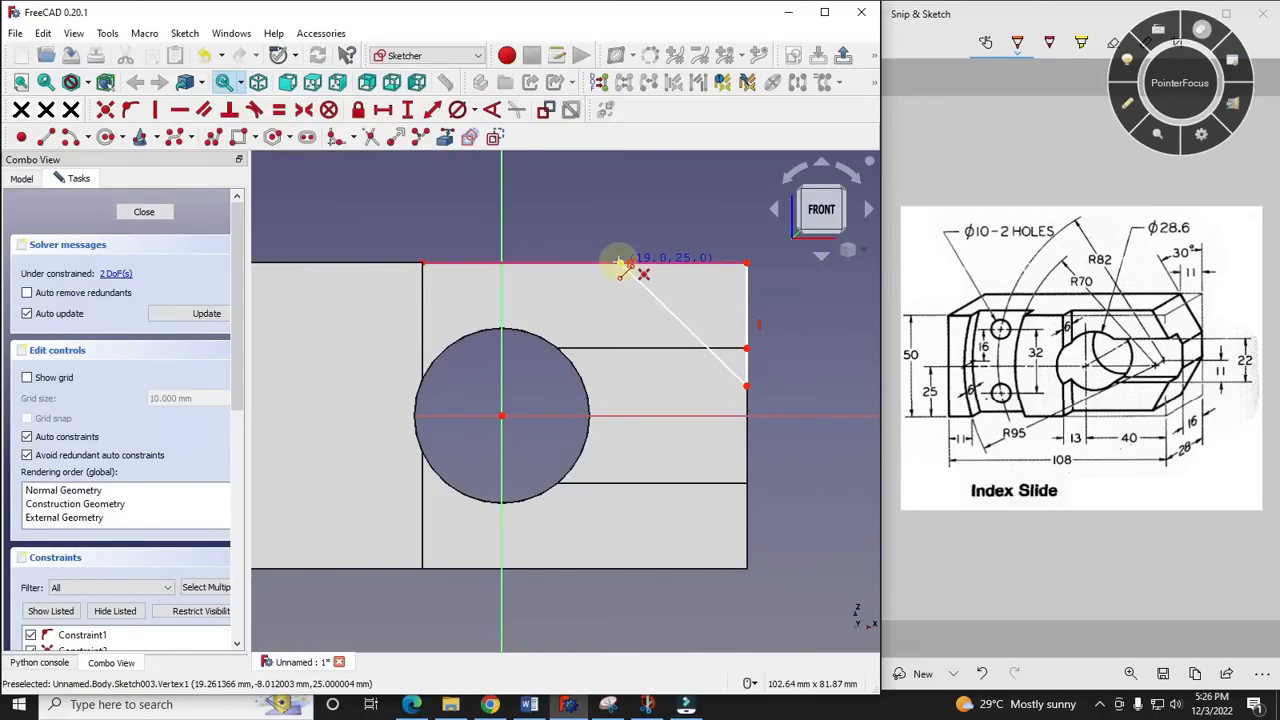
click(619, 263)
click(746, 264)
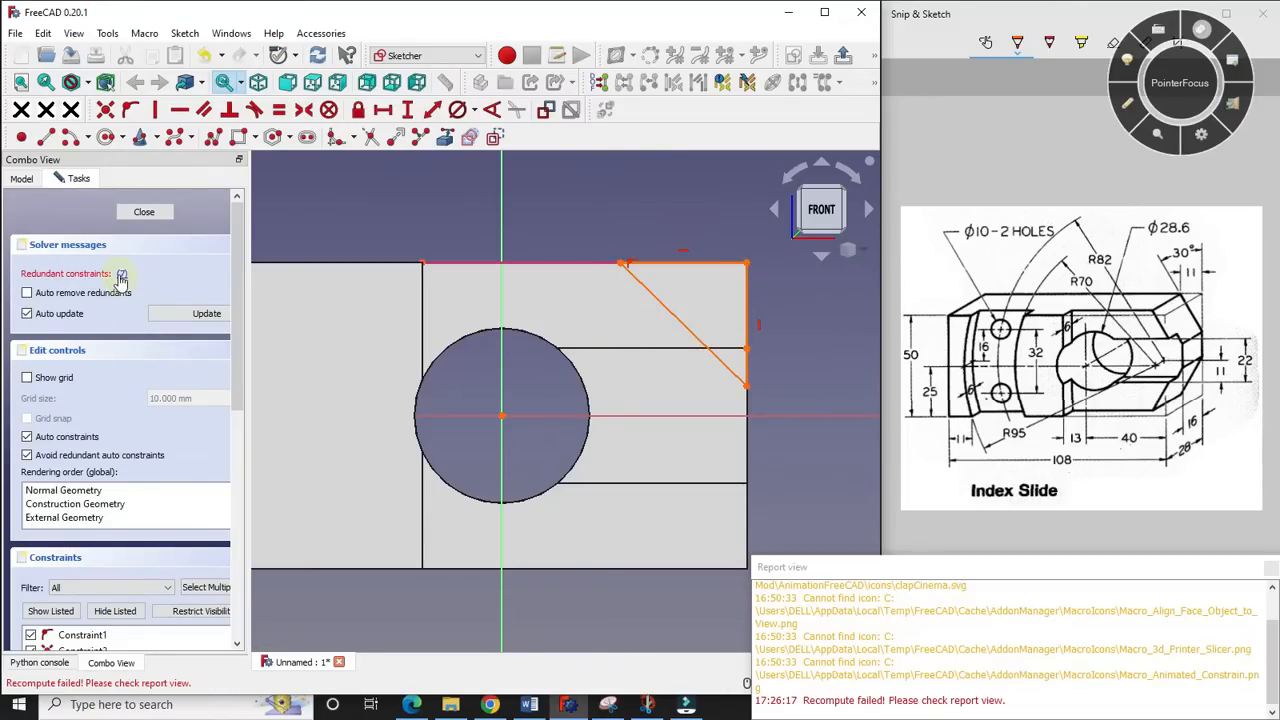
- Dismiss the report view and delete the redundant horizontal constraint on the triangle's upper edge
drag(1098, 566, 1160, 719)
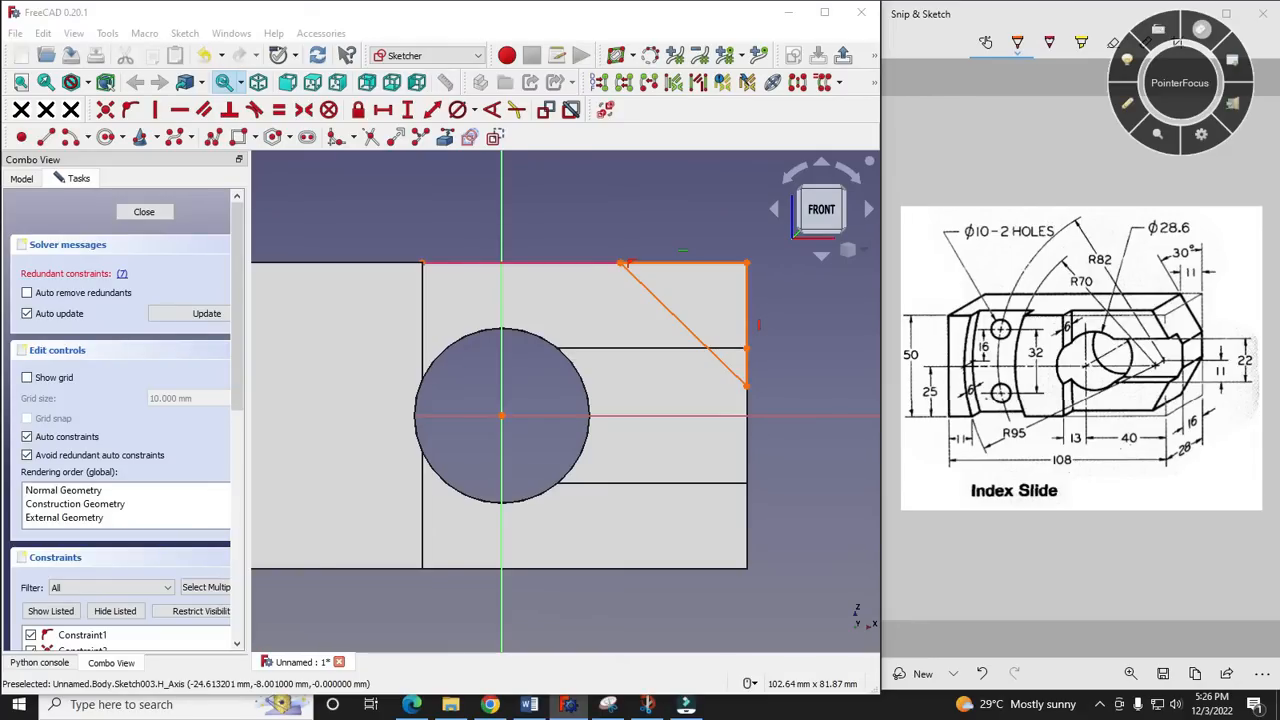
click(127, 280)
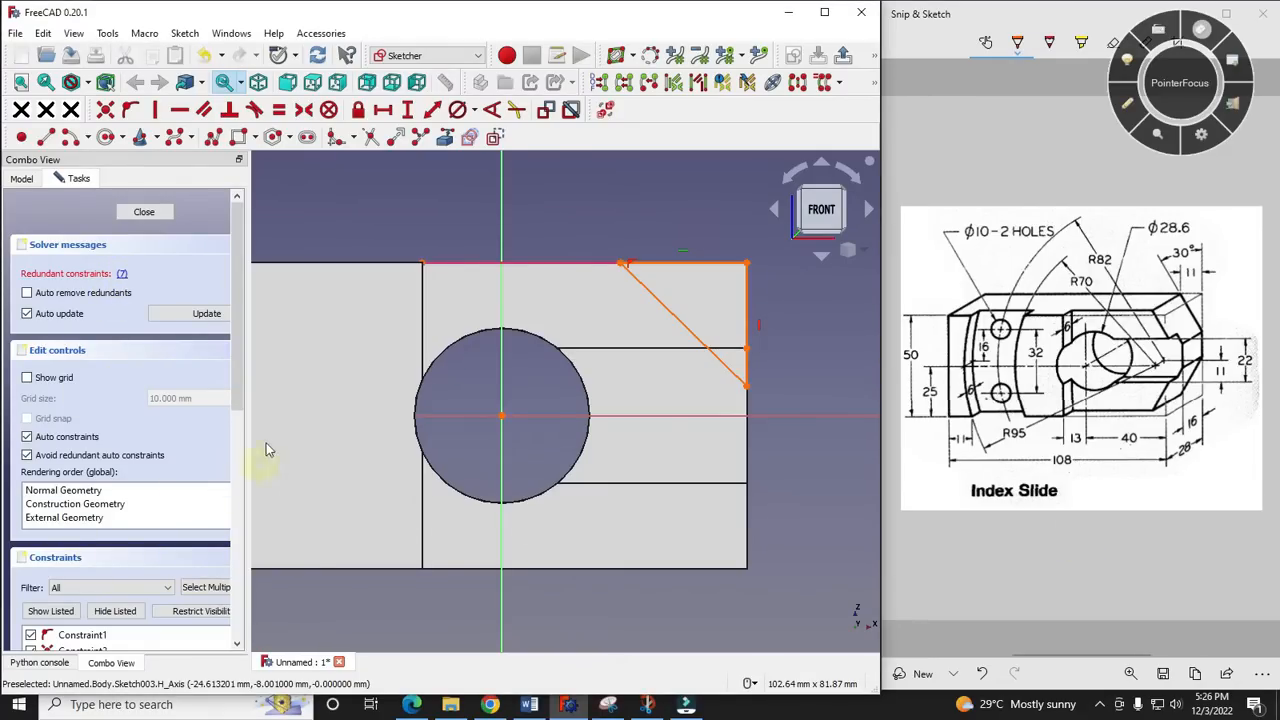
drag(237, 382, 248, 513)
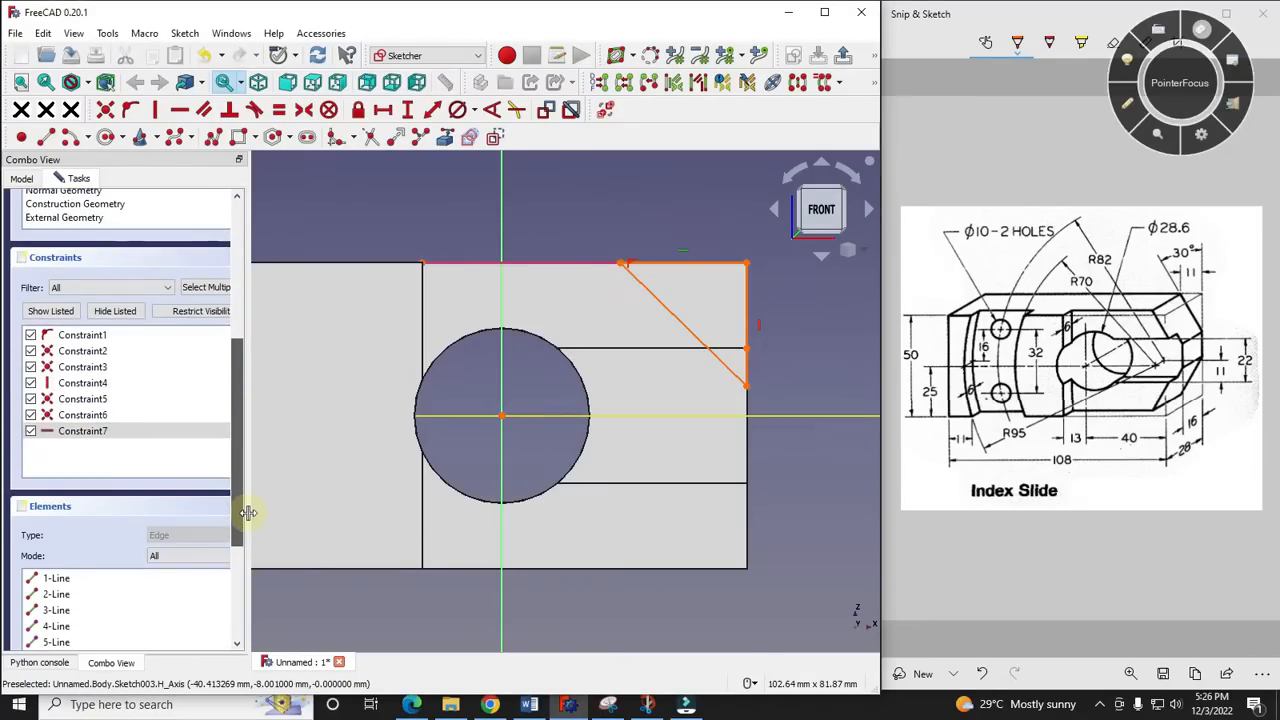
right_click(91, 433)
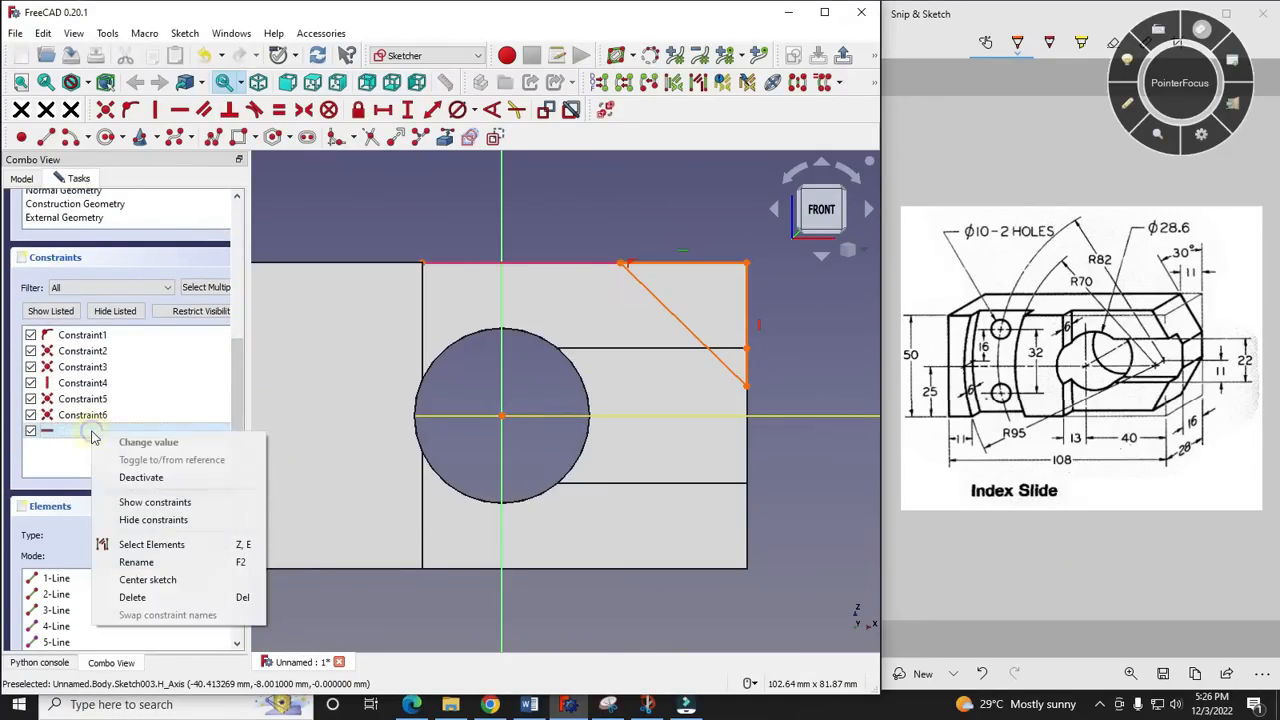
click(134, 597)
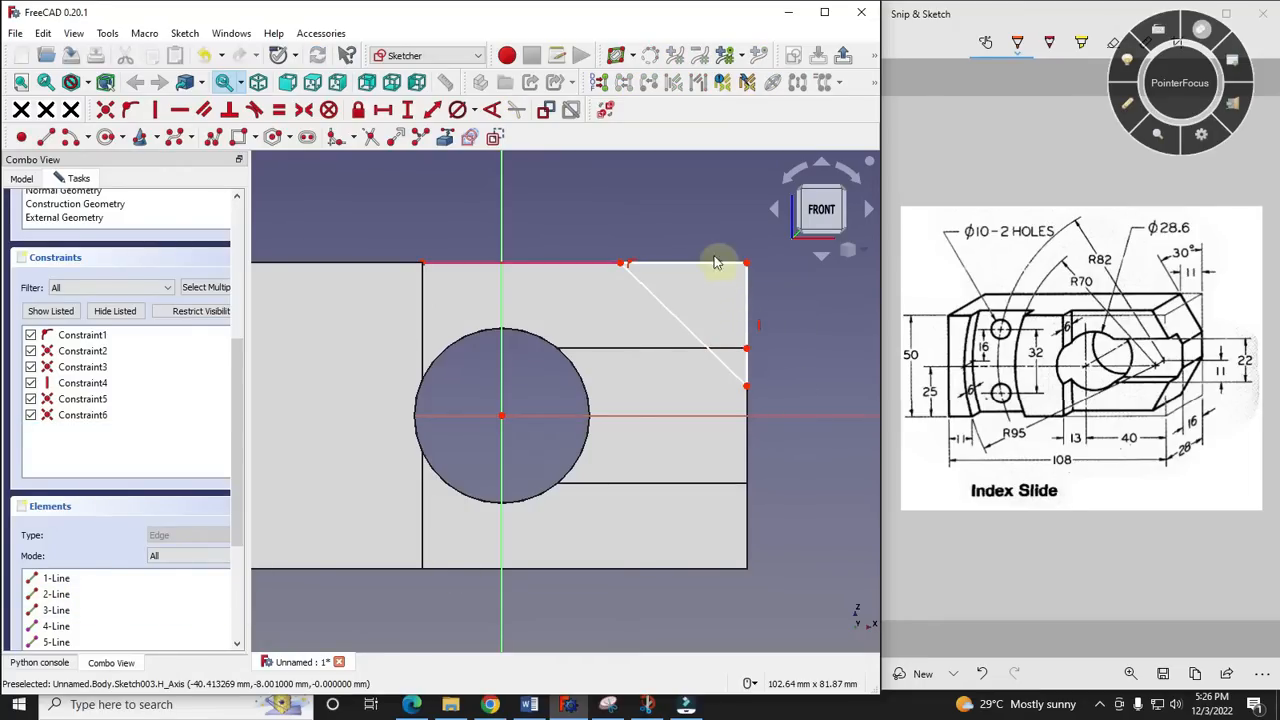
- Constrain the angle between the triangle's sloped line and its vertical edge to 30°
scroll(682, 235, up, 3)
click(490, 111)
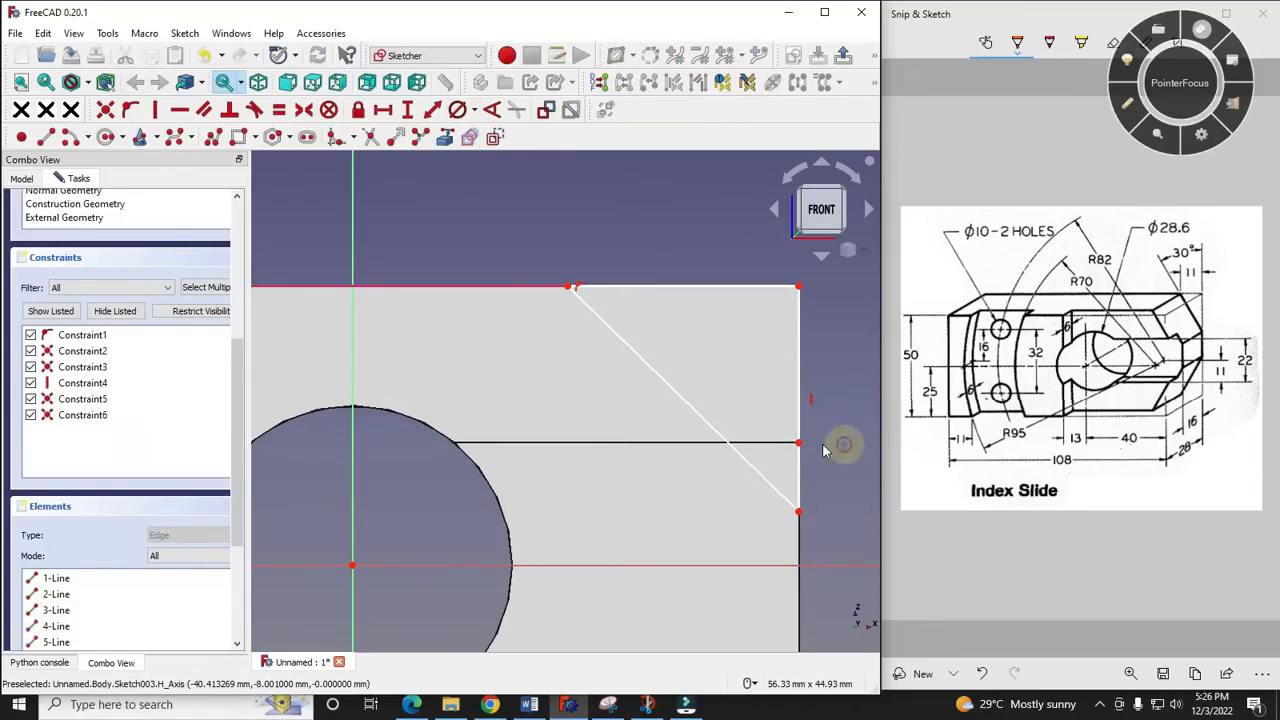
click(716, 430)
click(799, 375)
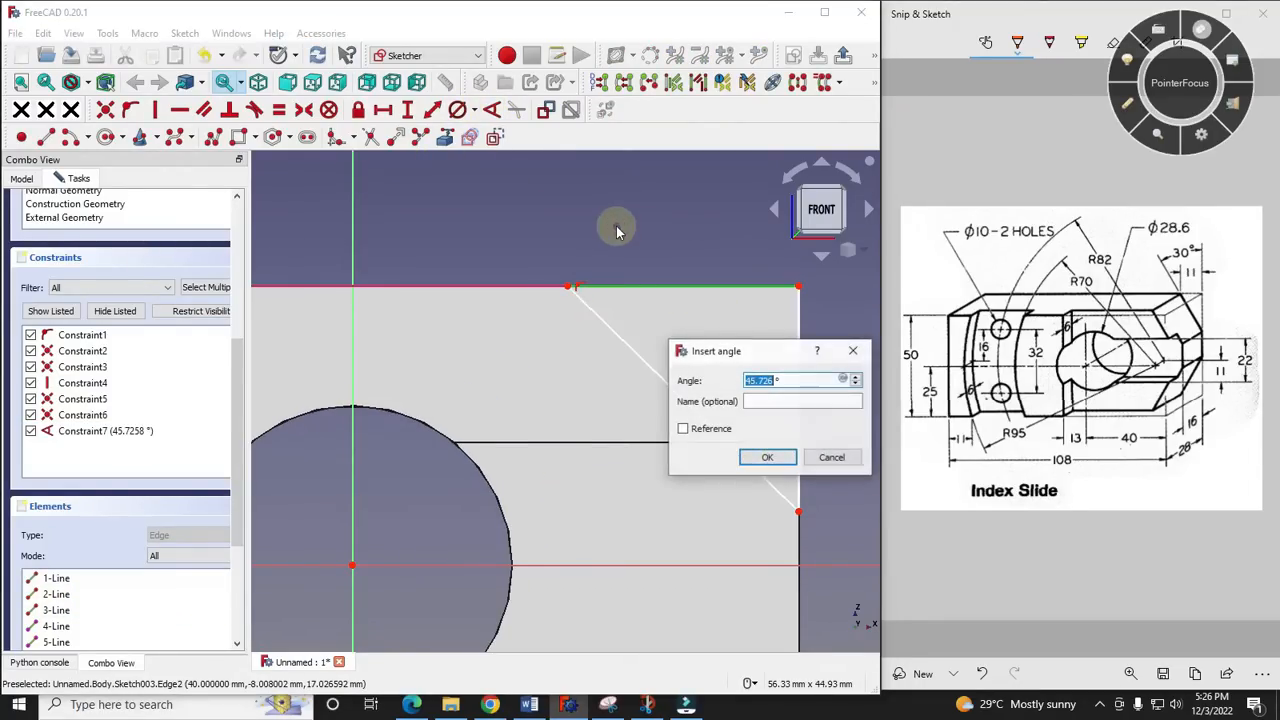
text(30)
key(Return)
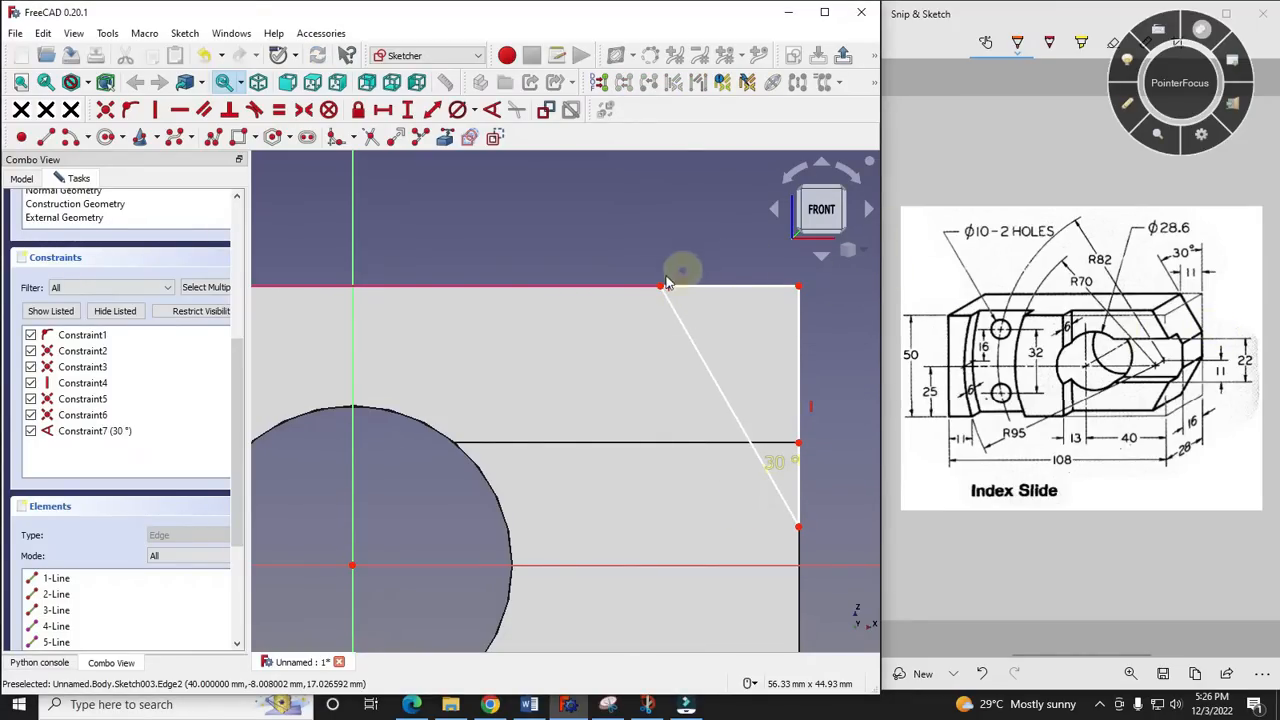
- Set the horizontal distance between the two ends of the triangle's upper edge to 11 mm
click(660, 288)
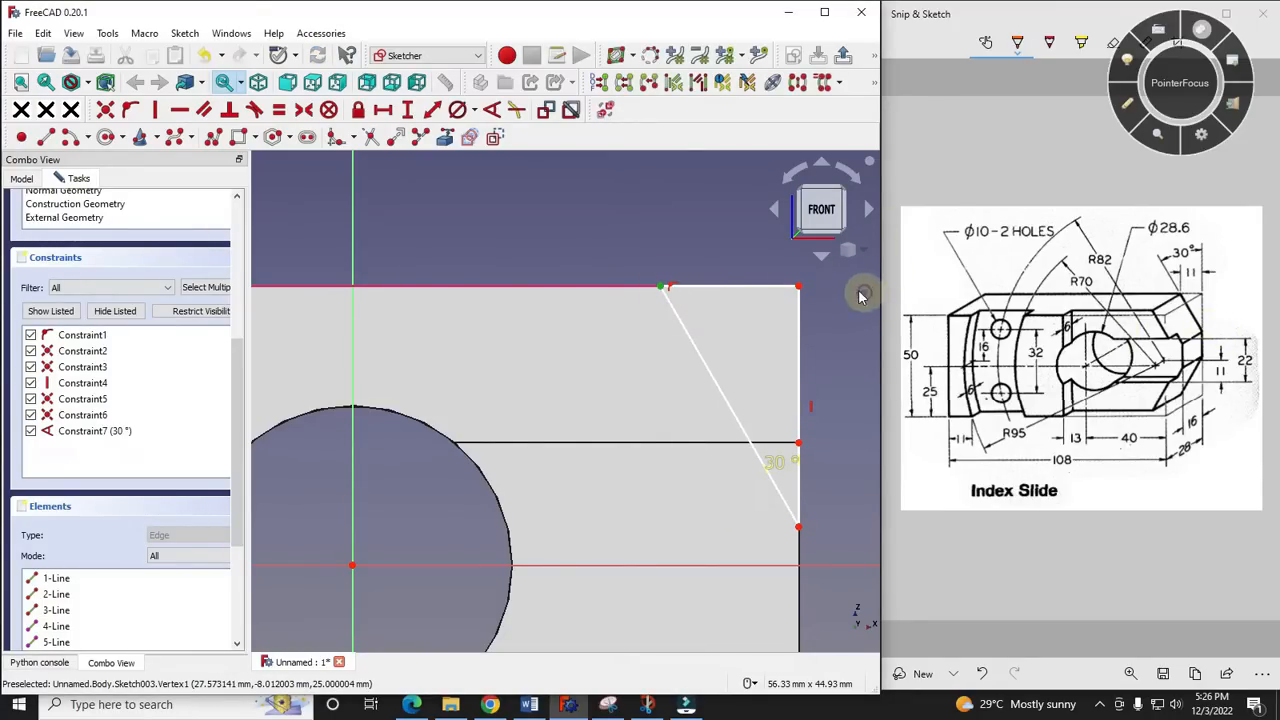
click(798, 287)
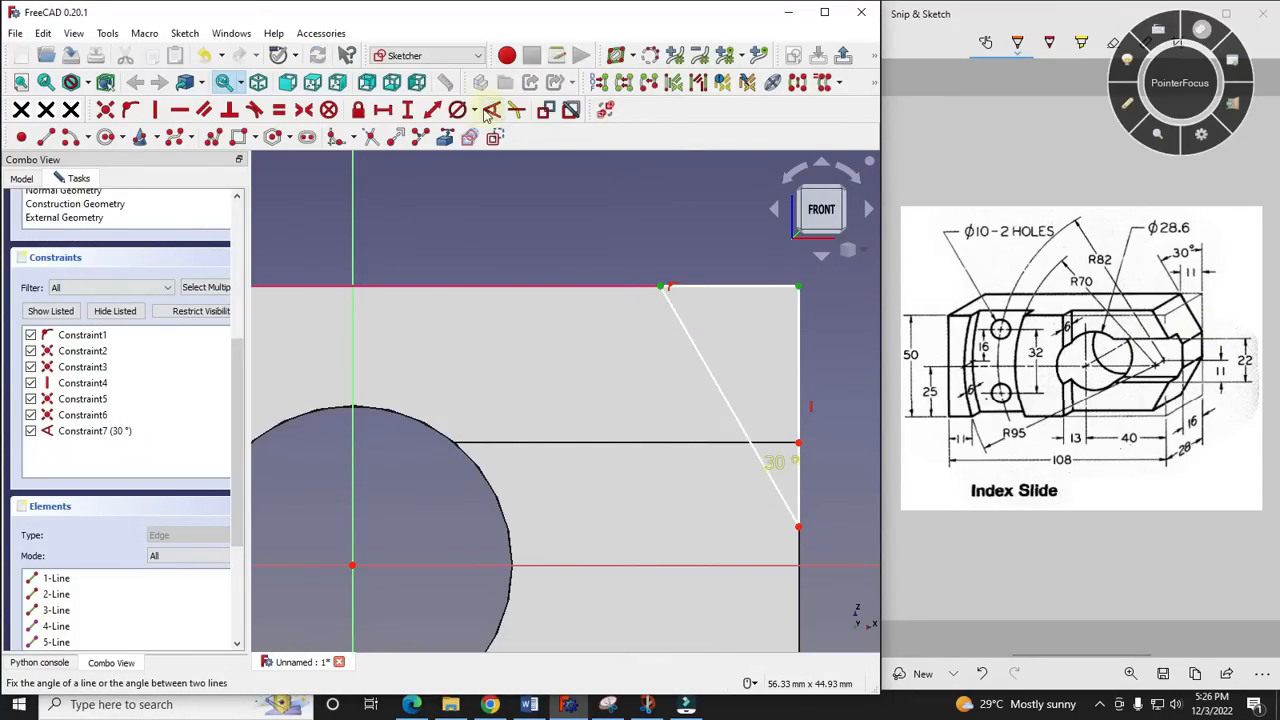
click(383, 109)
text(1mm)
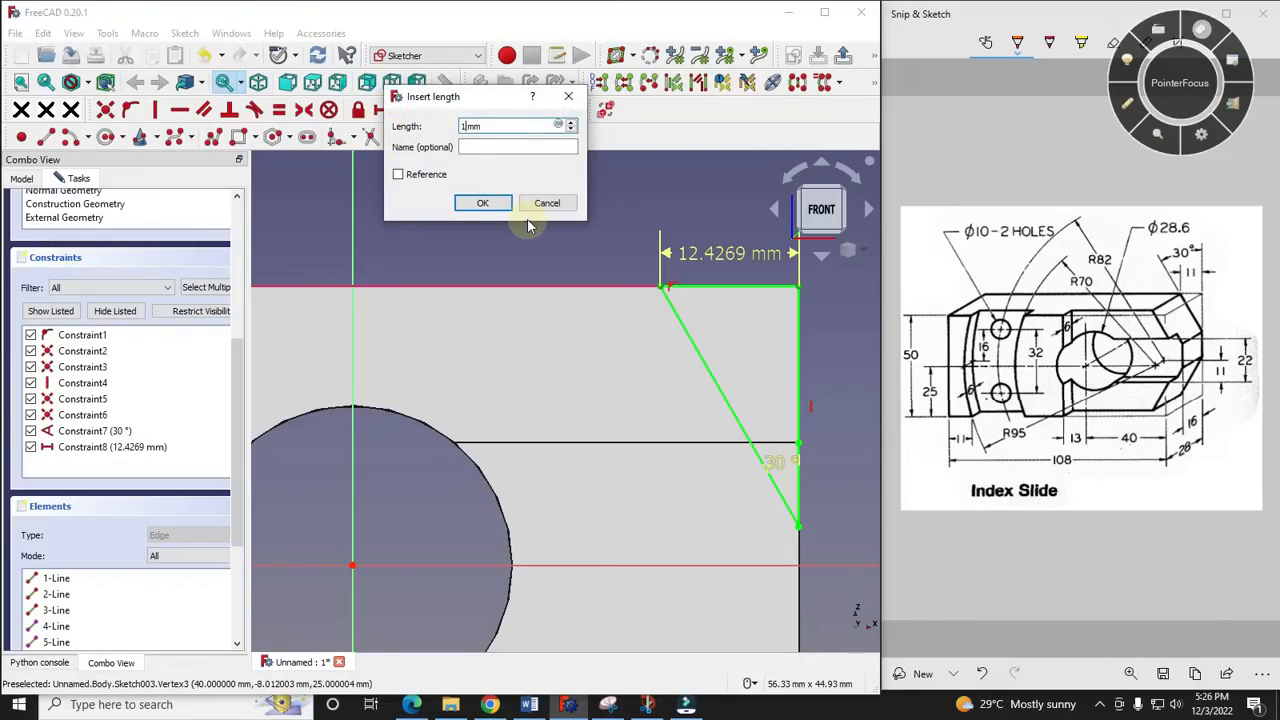
text(1)
key(Return)
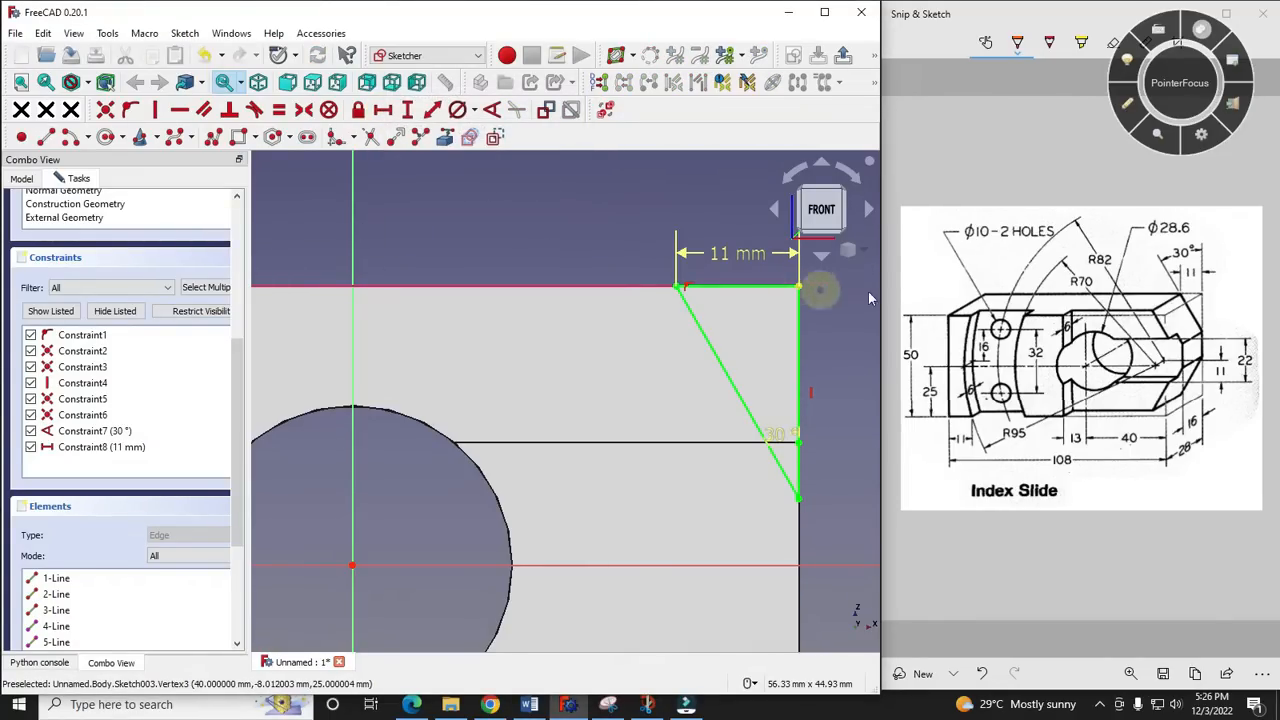
- Close the sketch and pocket the triangle through all to cut the upper tapered corner
scroll(172, 342, up, 1)
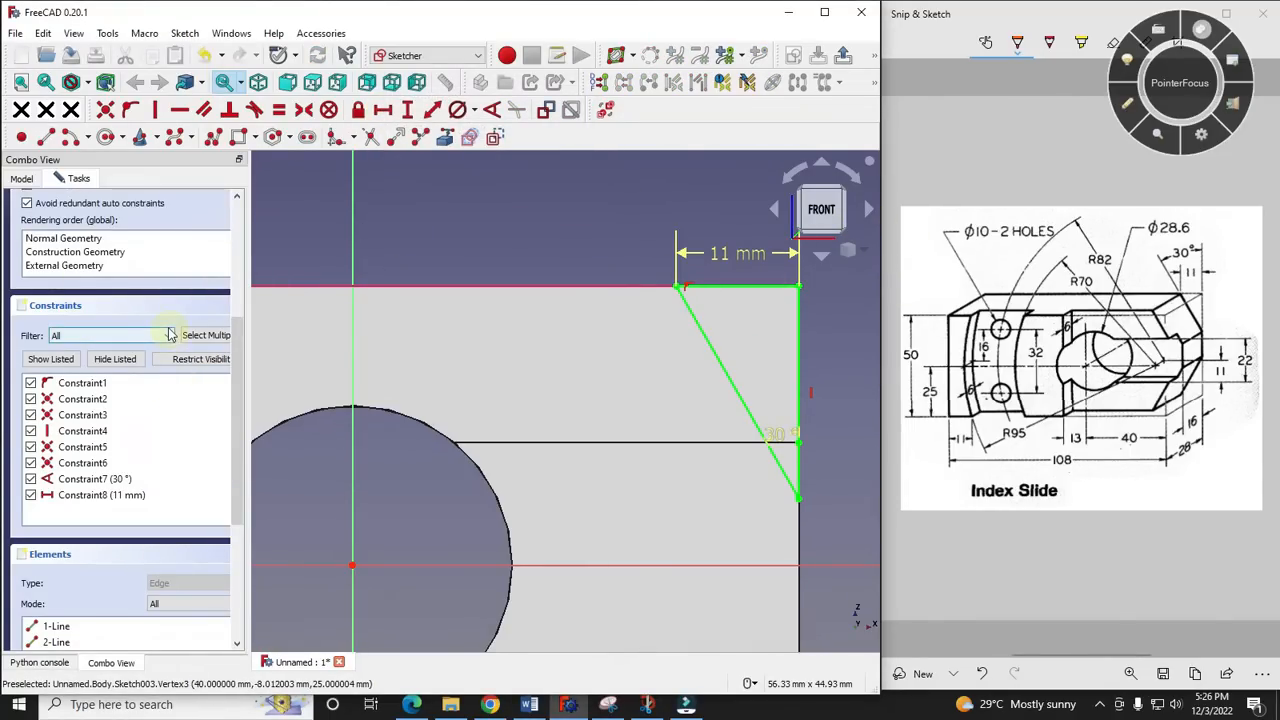
scroll(241, 297, up, 5)
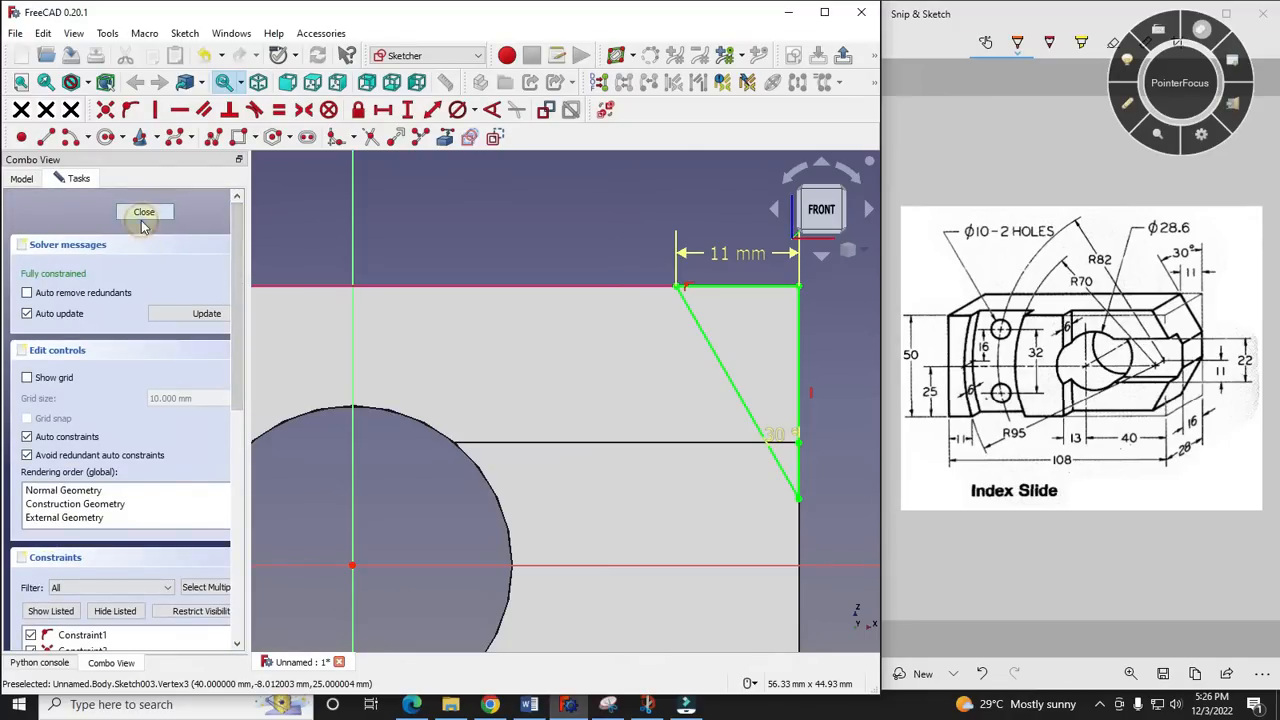
click(143, 218)
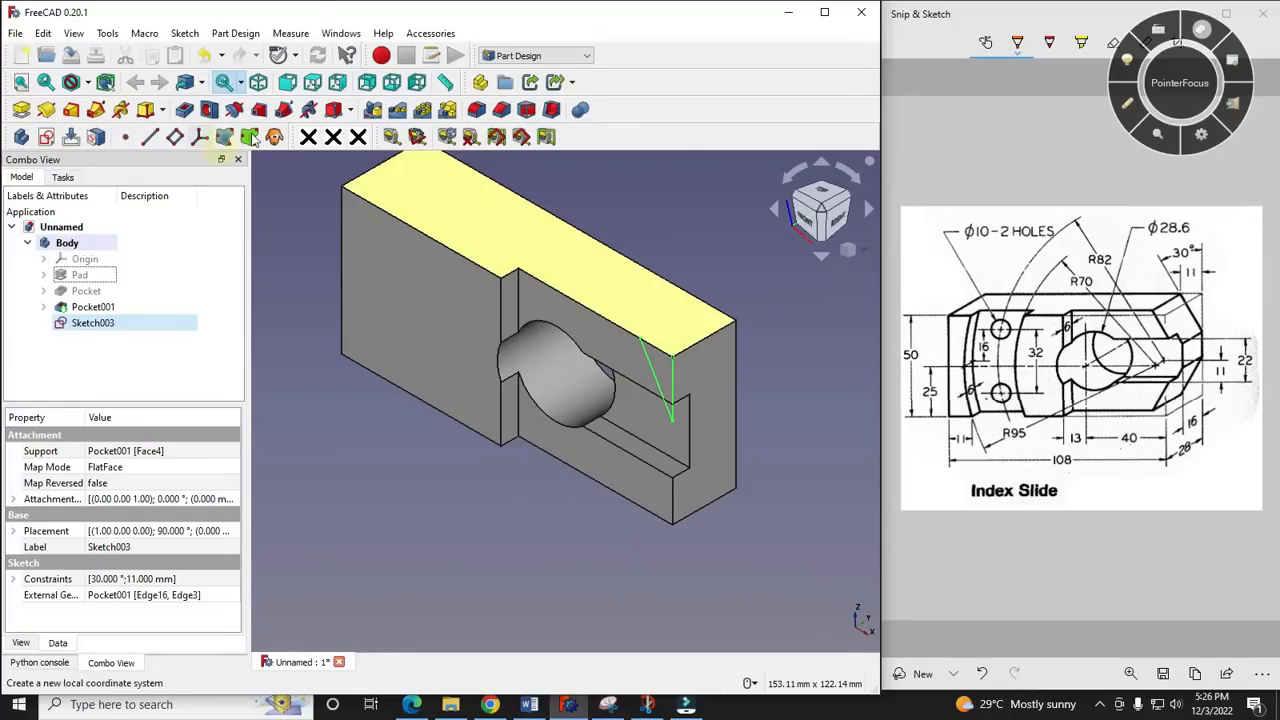
click(185, 110)
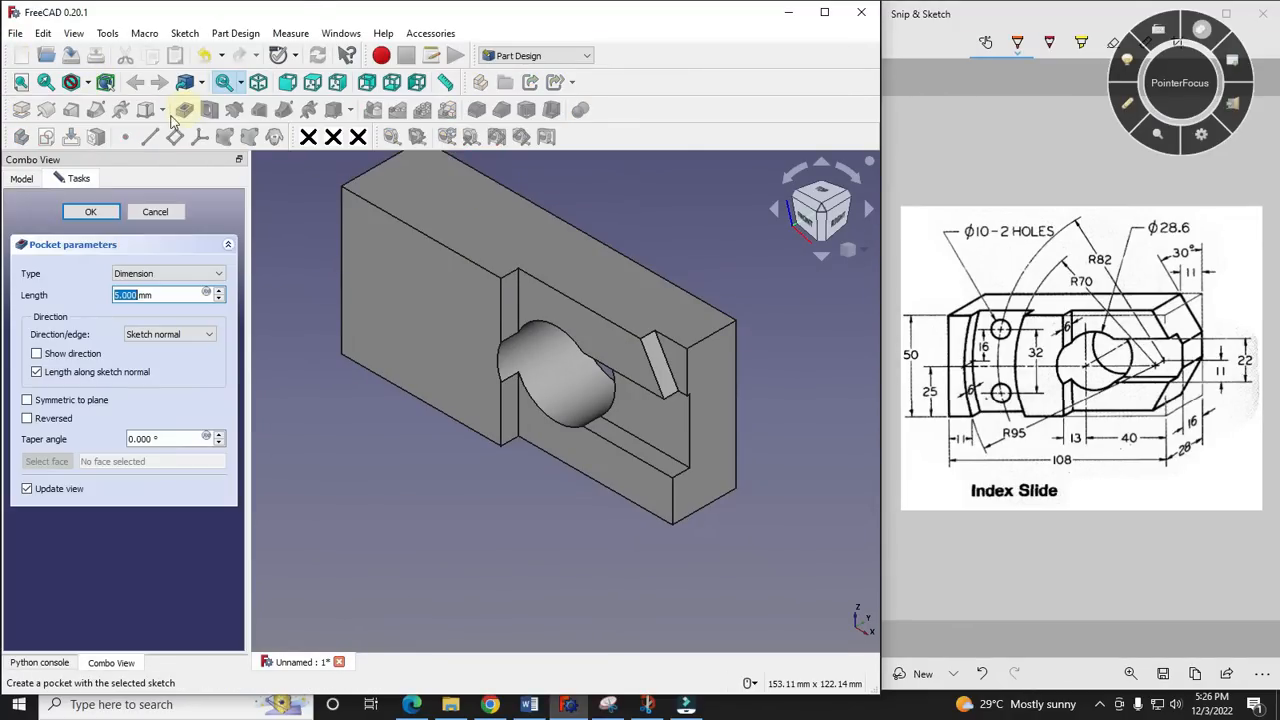
click(168, 275)
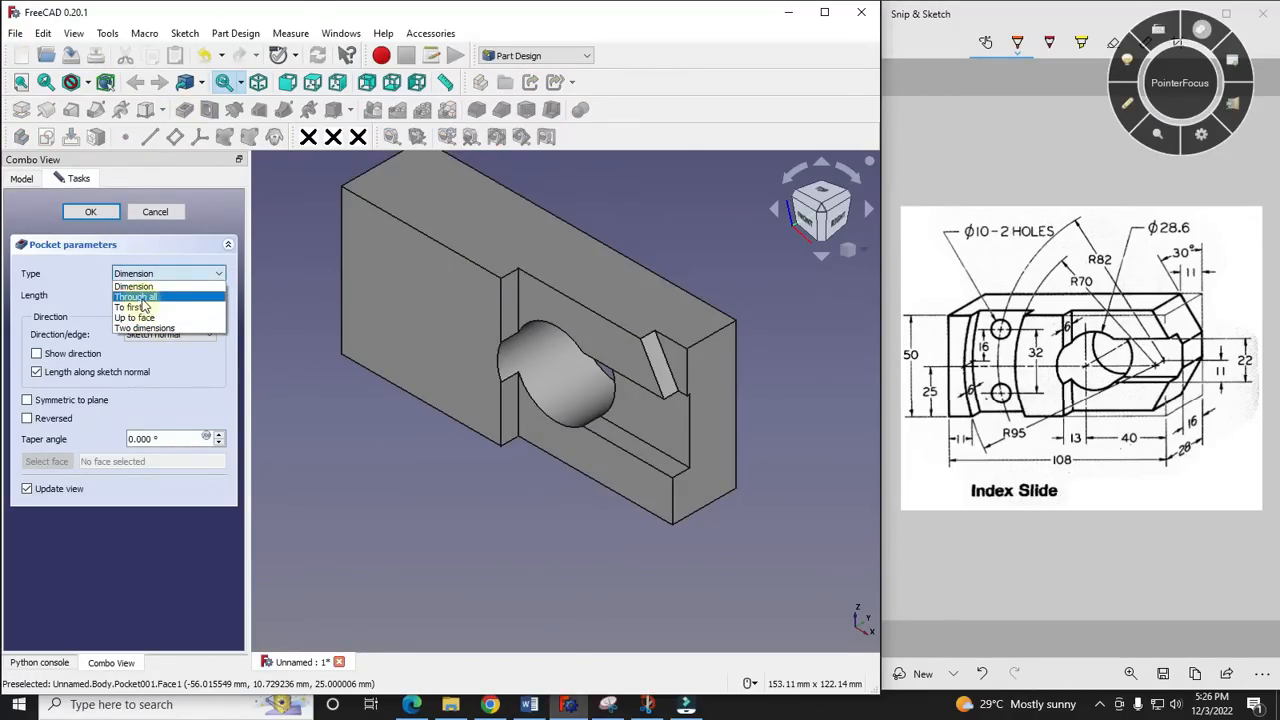
click(143, 297)
click(80, 213)
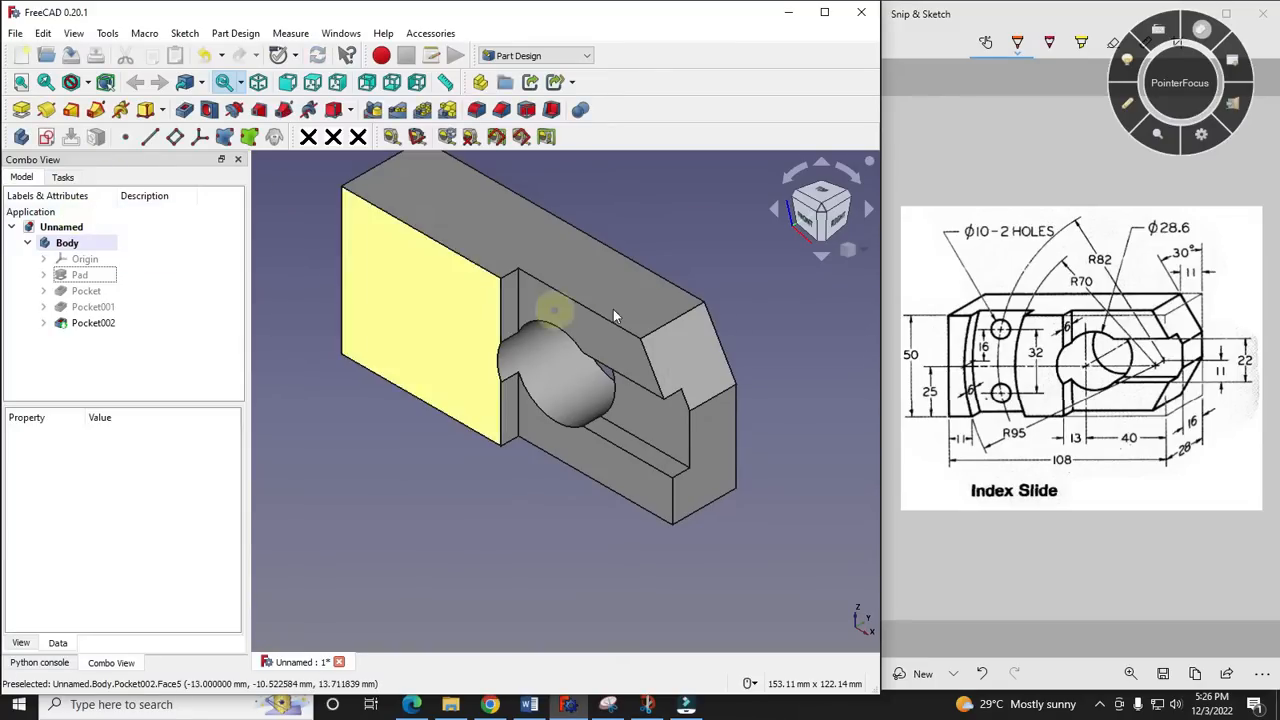
- Mirror the tapered corner pocket about the base XY plane to cut the matching lower corner
click(85, 326)
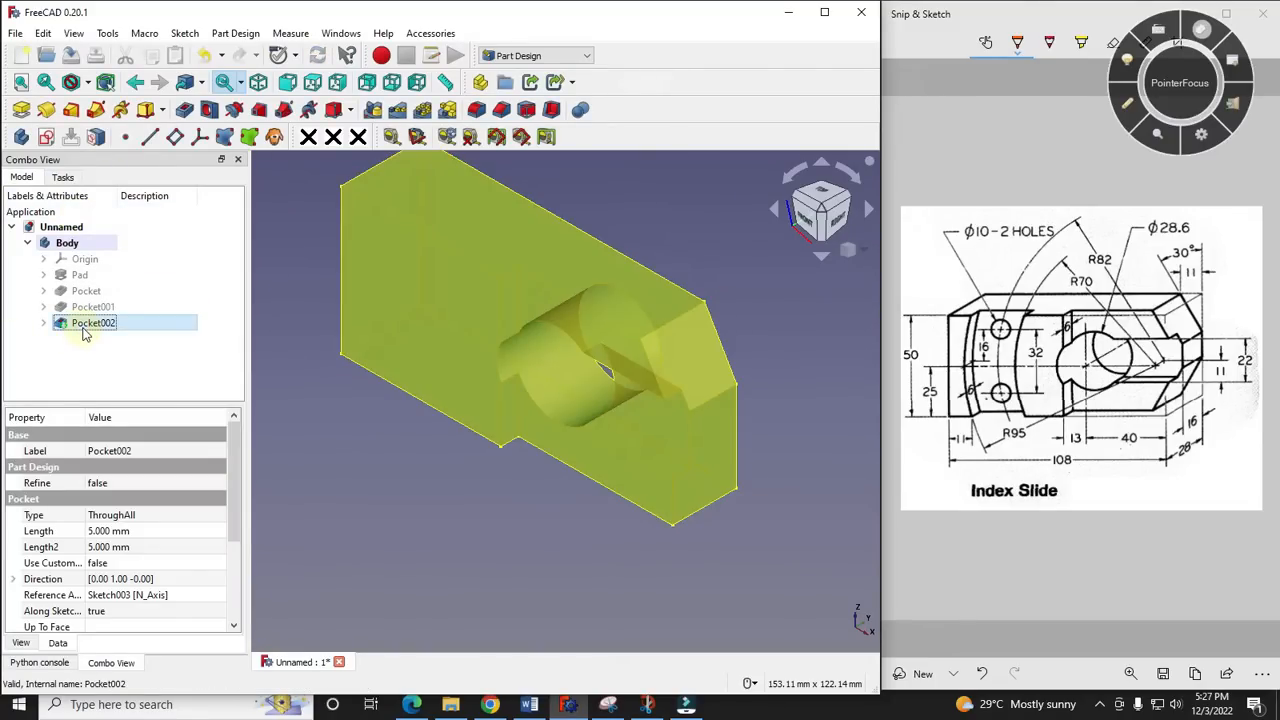
click(373, 109)
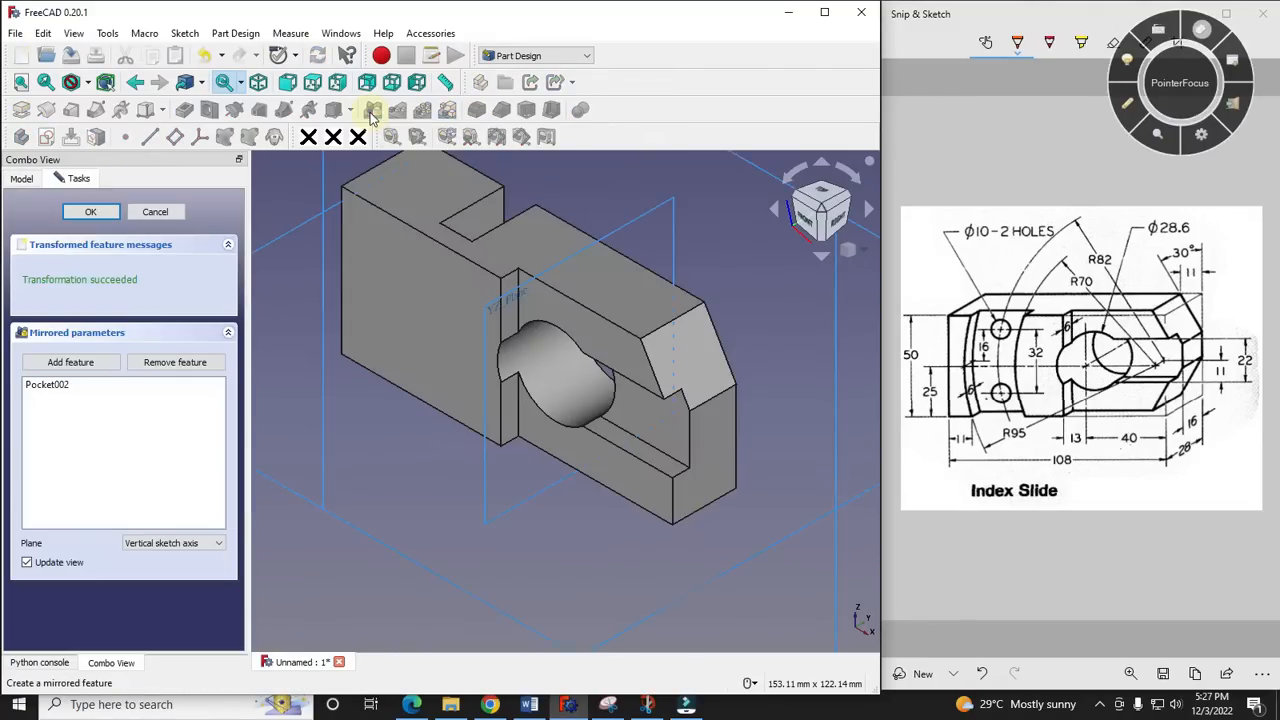
click(97, 326)
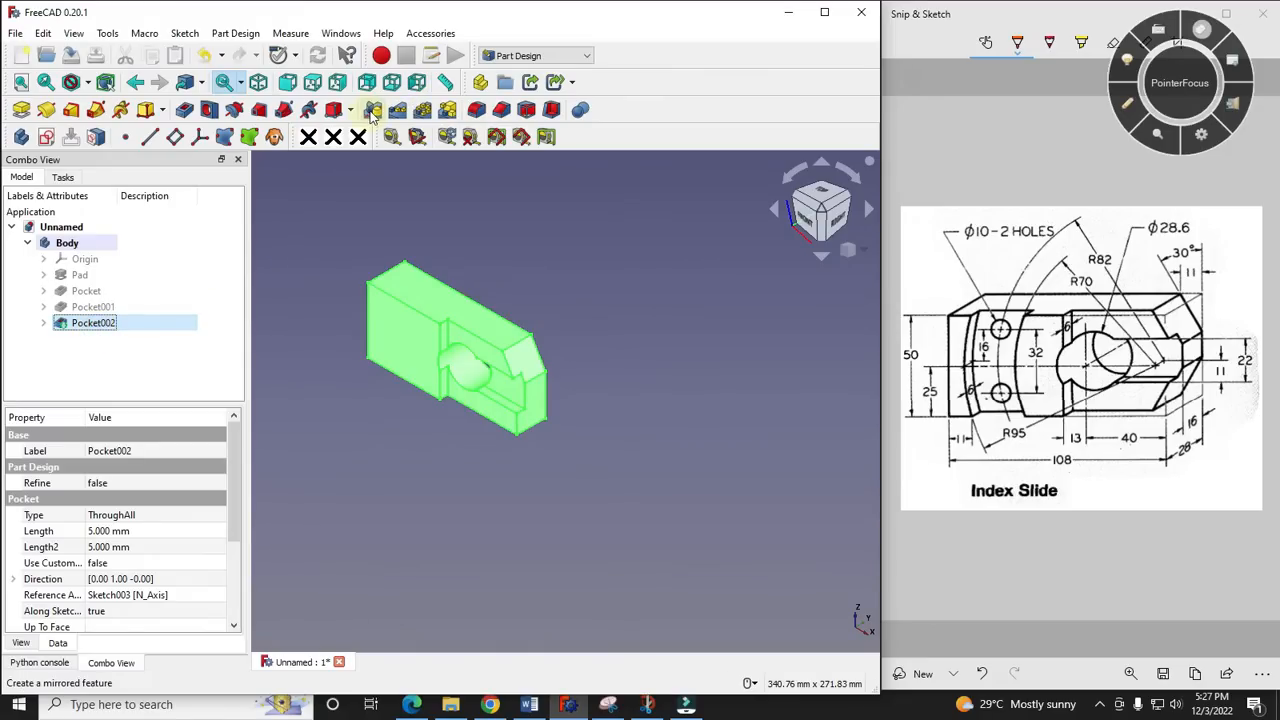
click(373, 110)
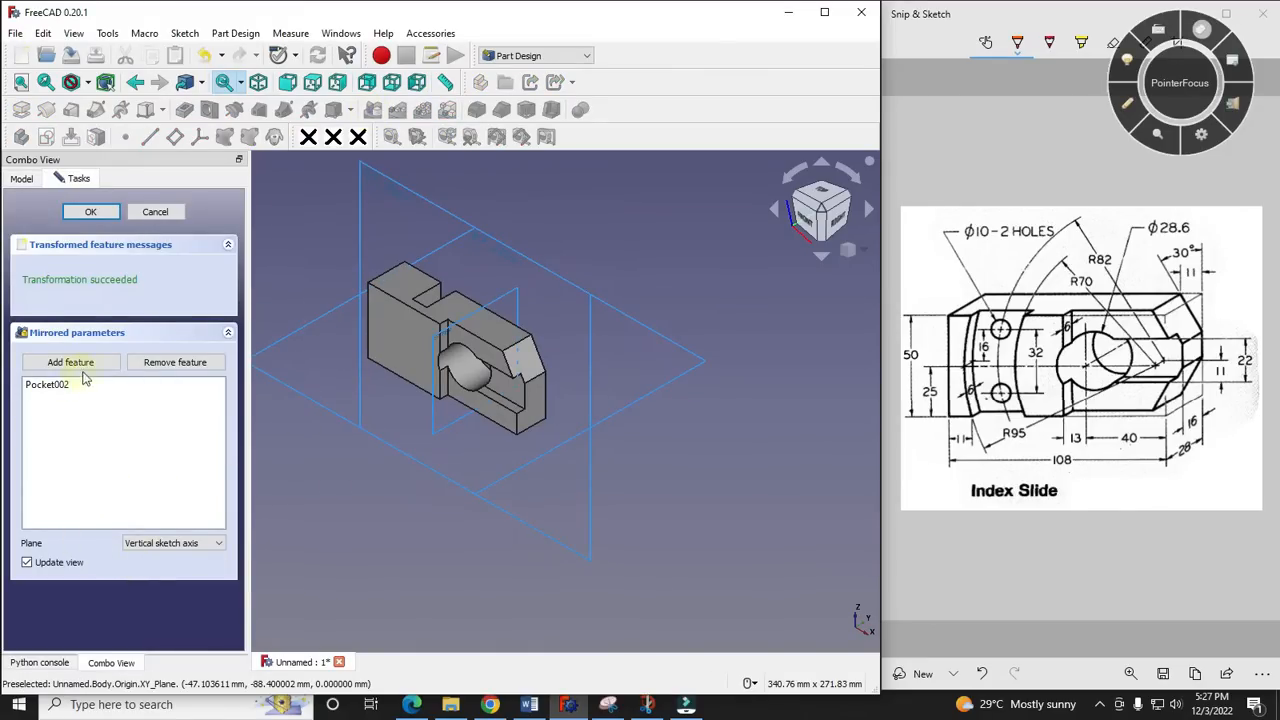
click(167, 546)
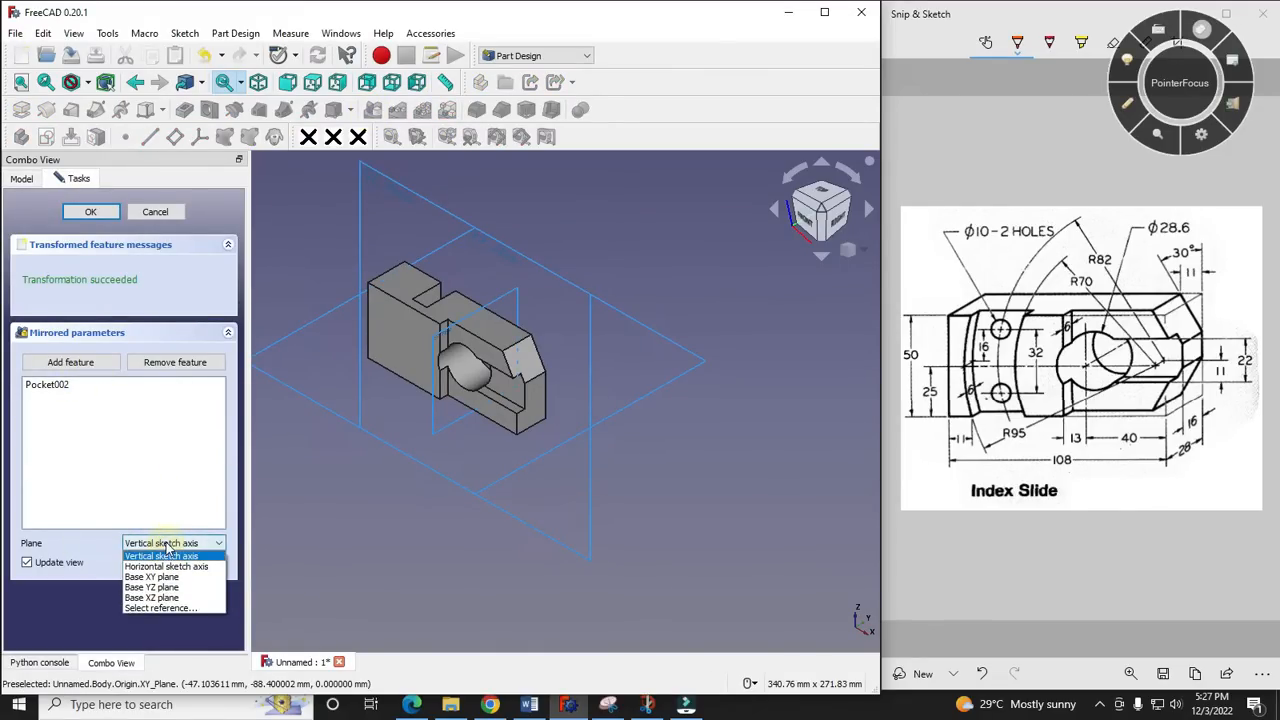
click(171, 606)
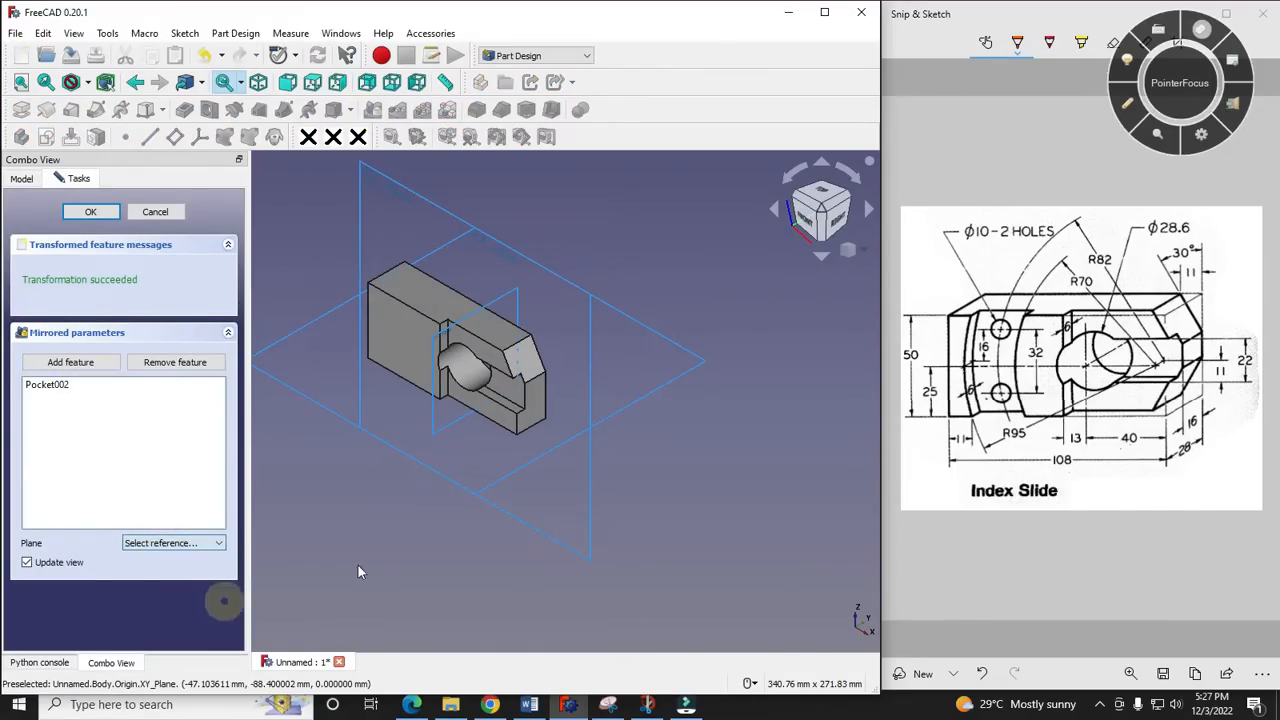
click(614, 416)
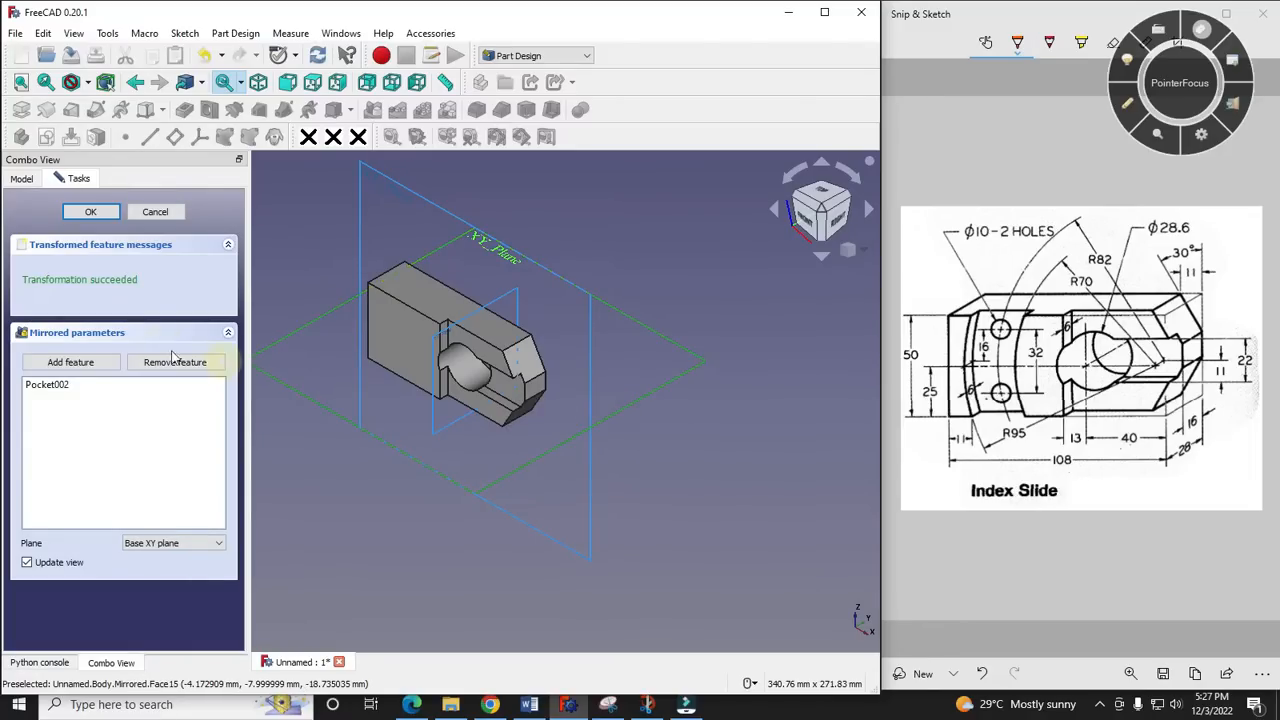
click(88, 213)
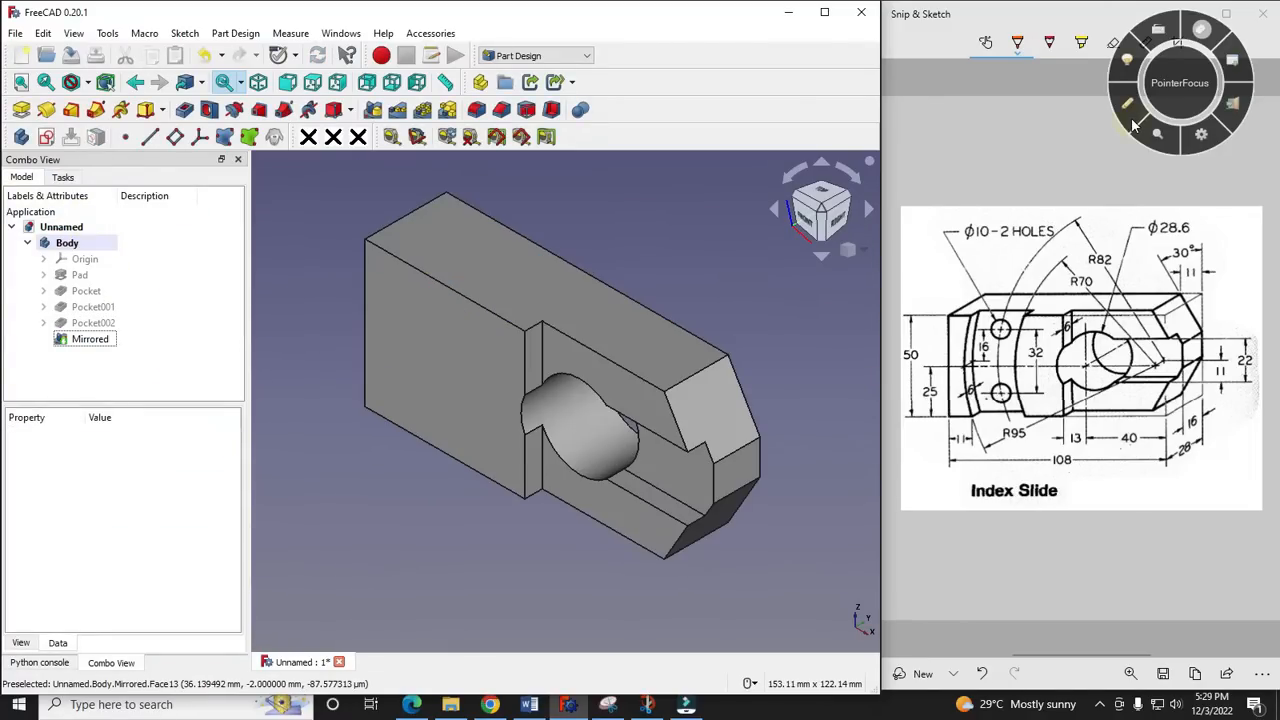
- Circle the curved recess with its two holes on the reference drawing using the PointerFocus pen
click(1127, 105)
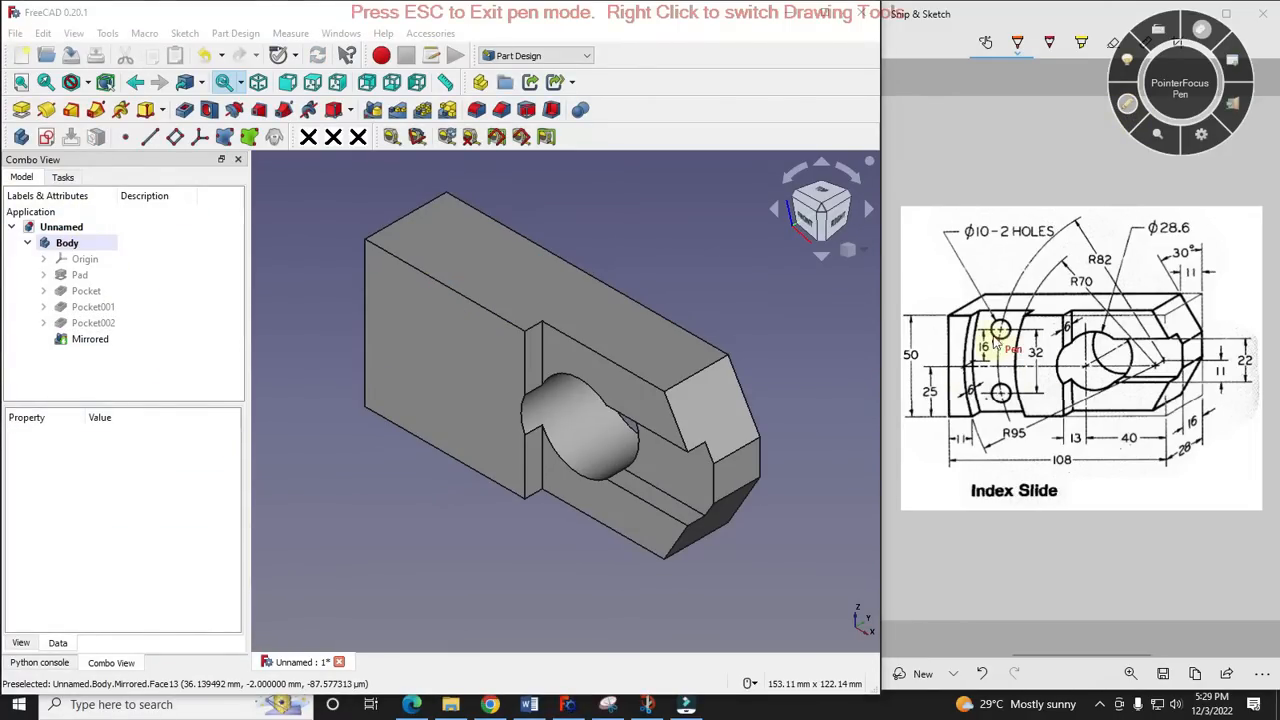
drag(963, 300, 986, 432)
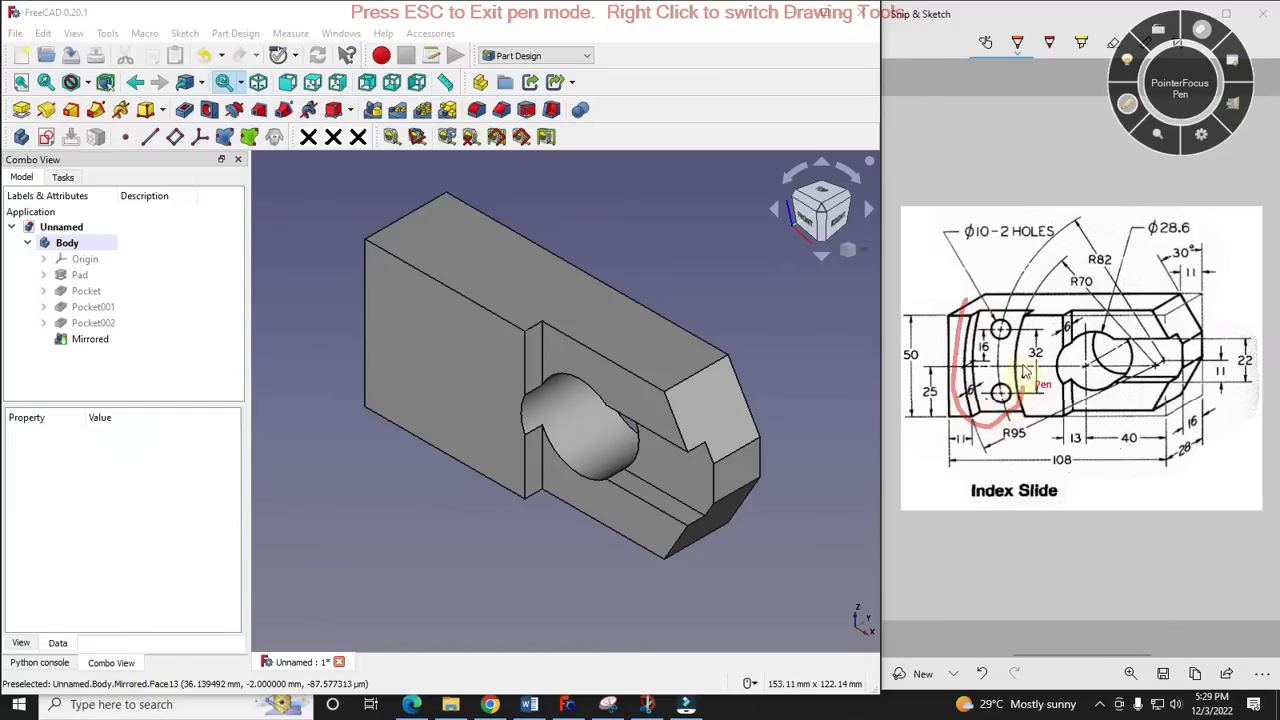
drag(1025, 372, 975, 308)
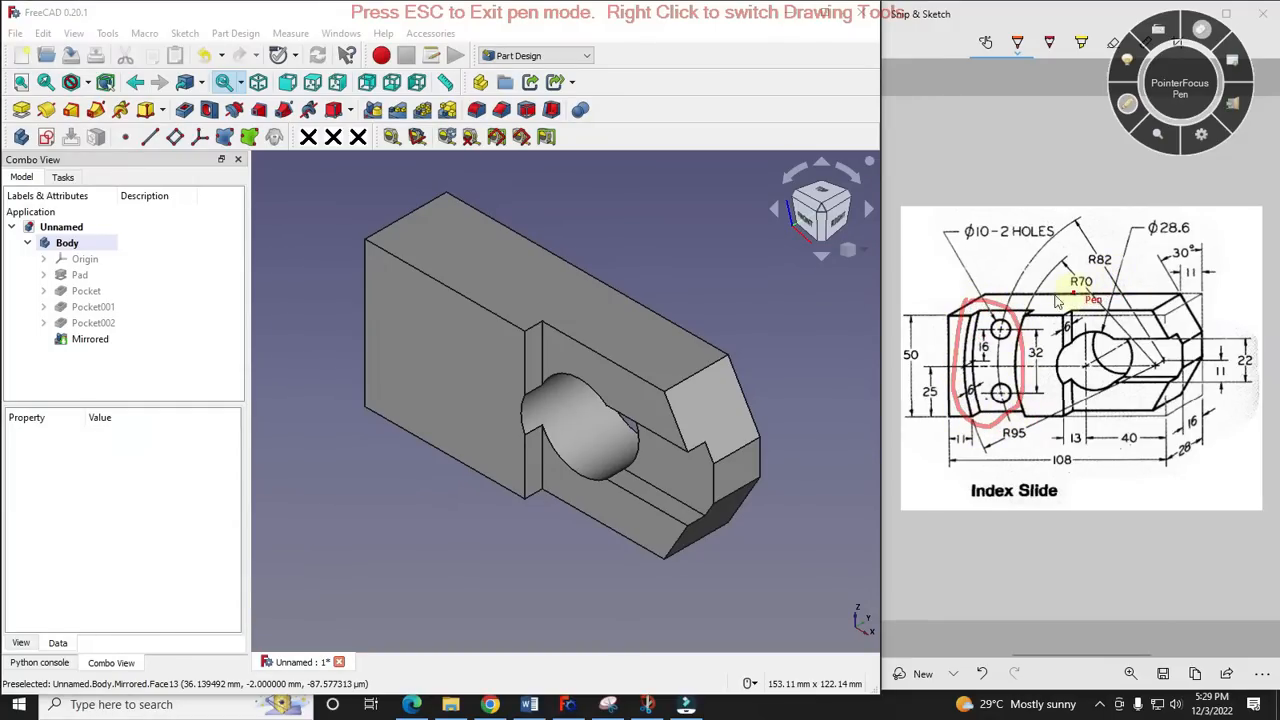
- Trace the curved recess's two arcs and its upper and lower edges on the reference drawing with the pen
click(1128, 106)
click(966, 345)
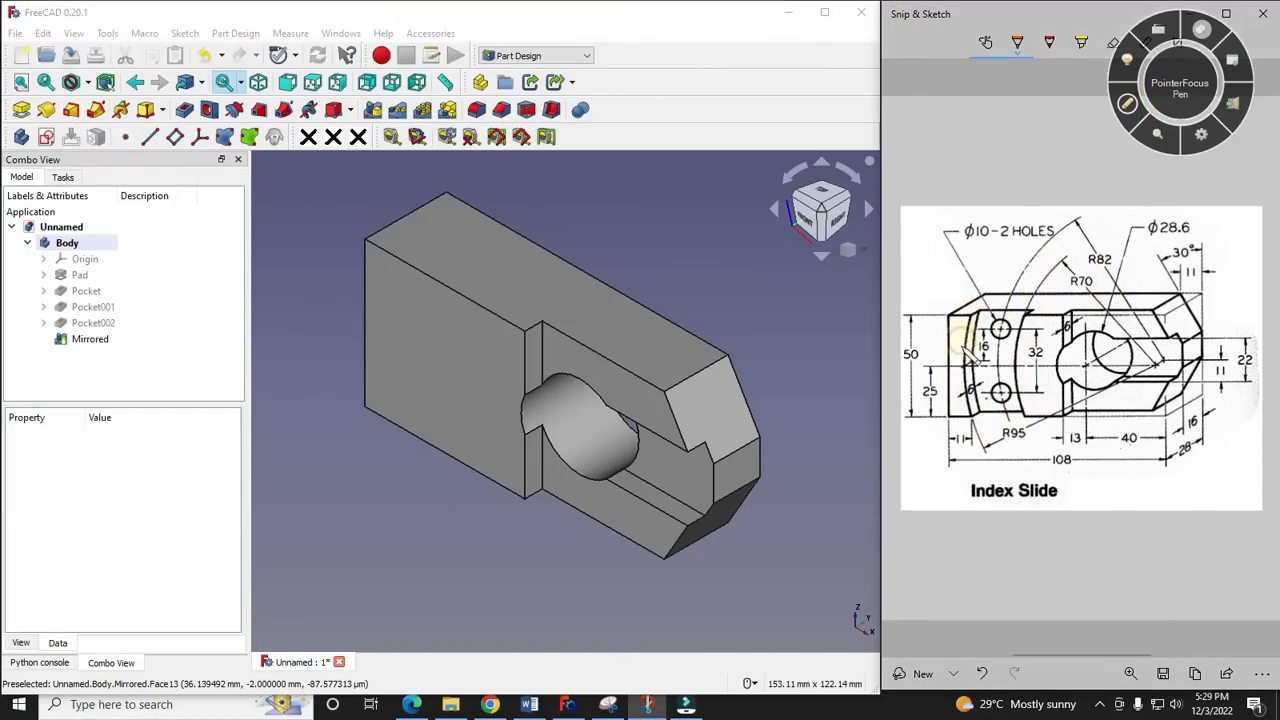
click(1128, 106)
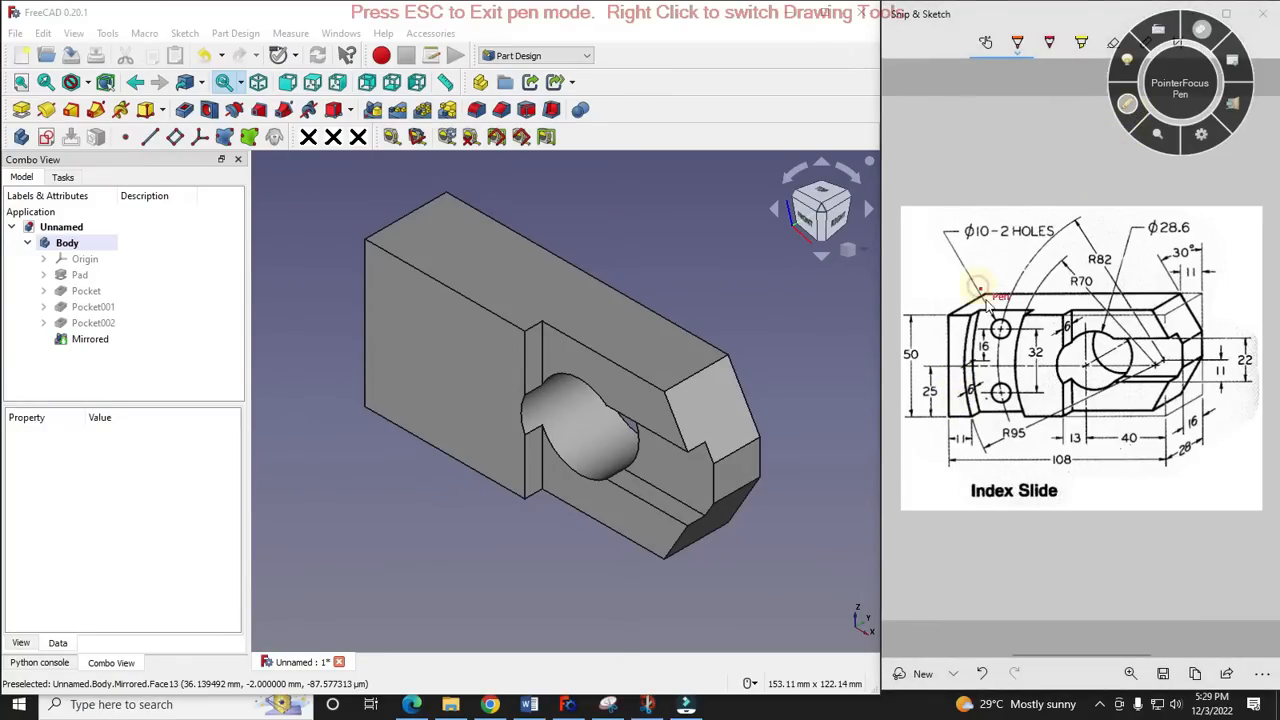
drag(972, 312, 960, 432)
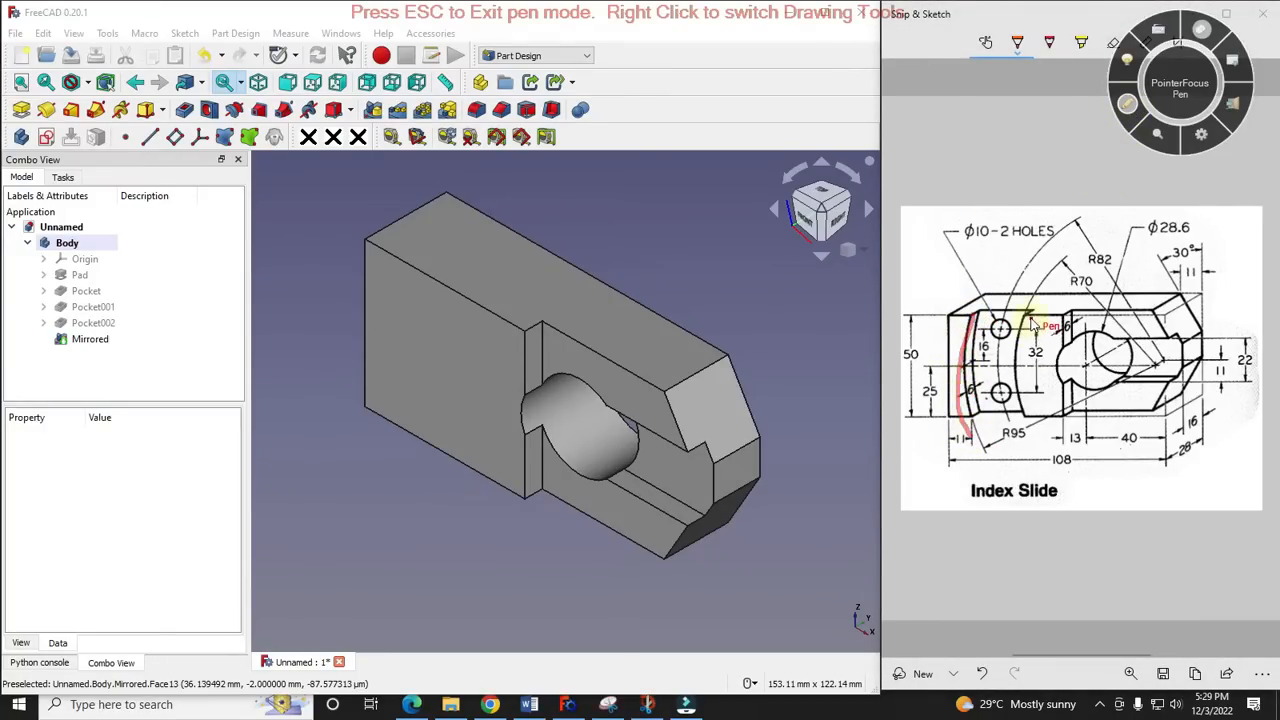
drag(1020, 356, 1024, 428)
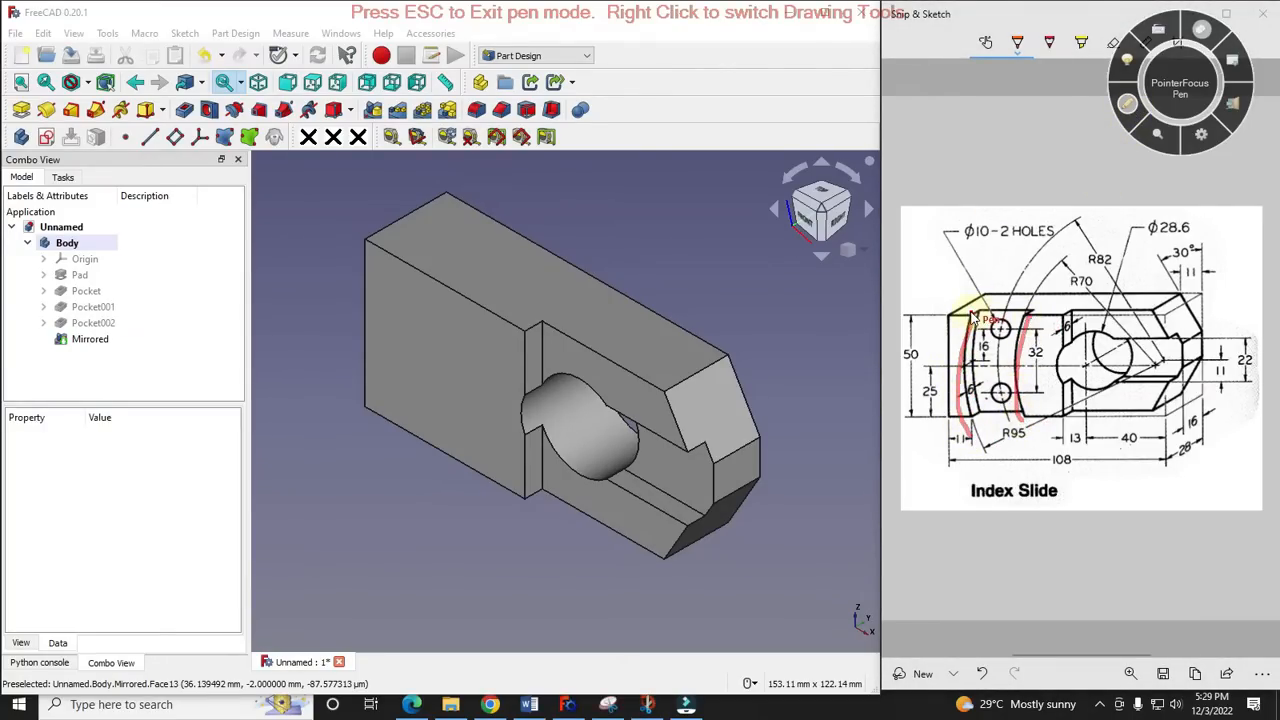
drag(975, 424, 1048, 424)
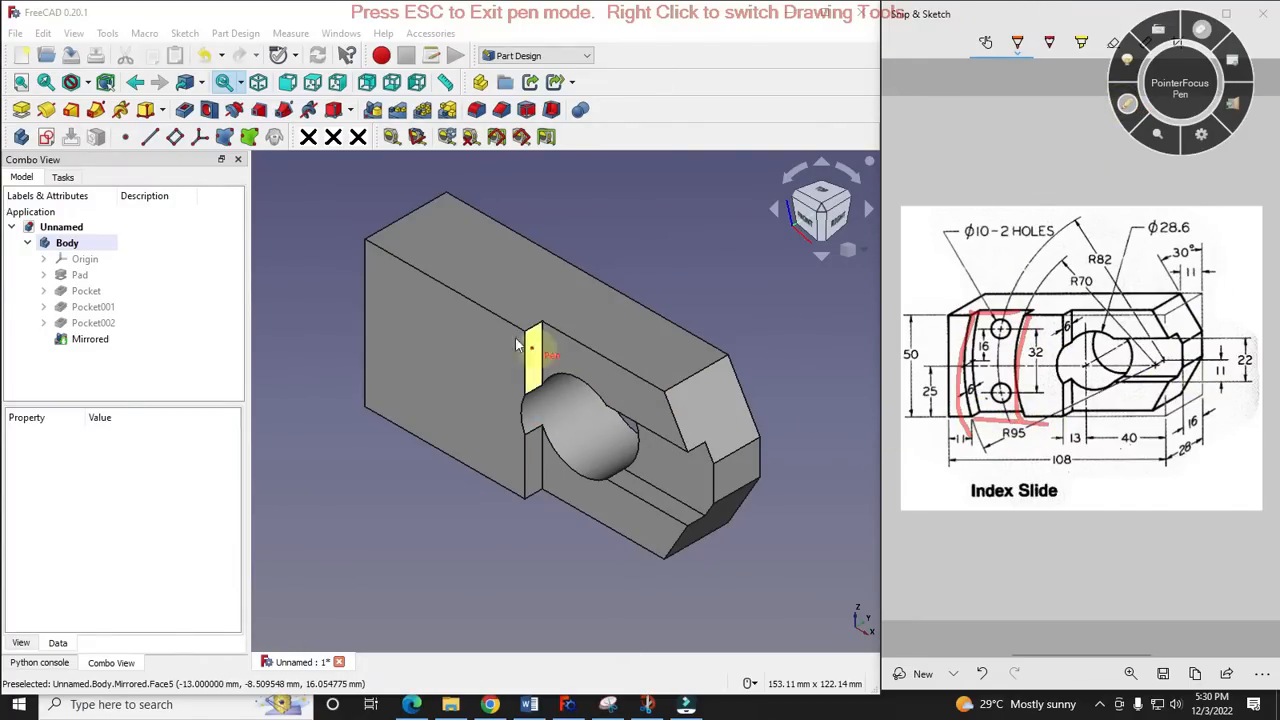
click(1130, 106)
- Start a sketch on the raised rectangular front face and project its upper and lower edges as external geometry
click(446, 360)
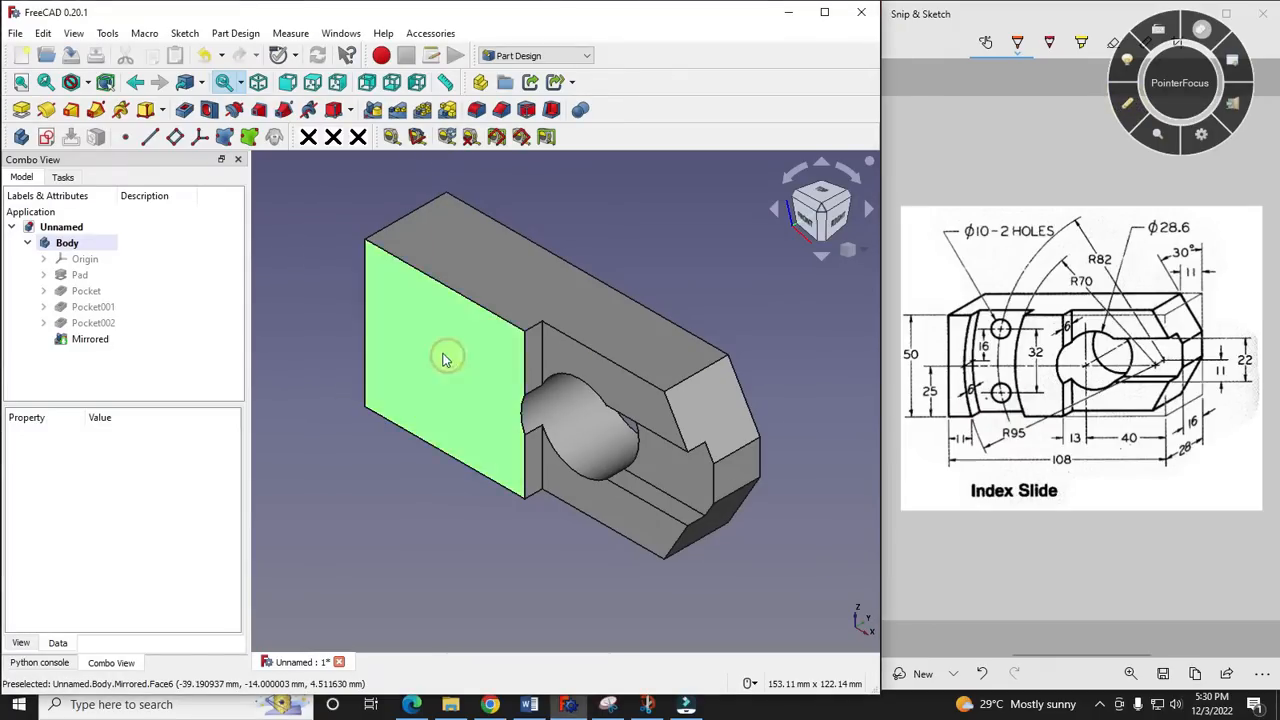
click(46, 136)
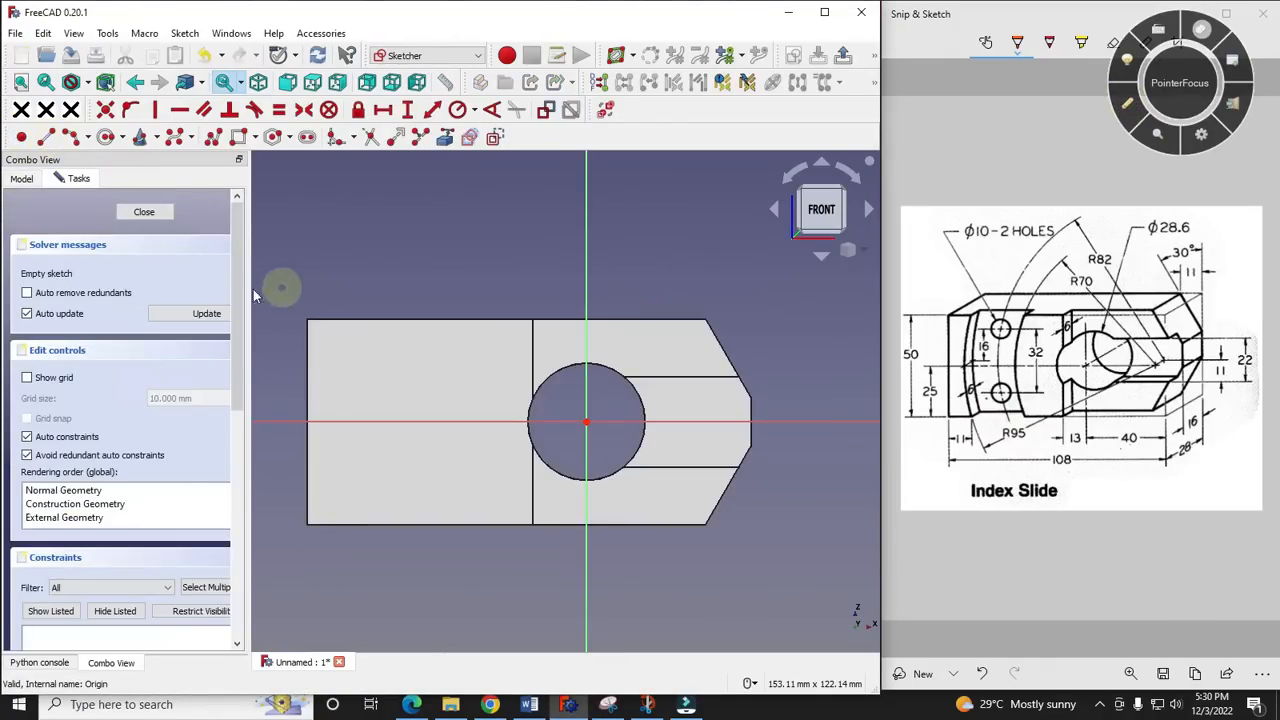
click(445, 137)
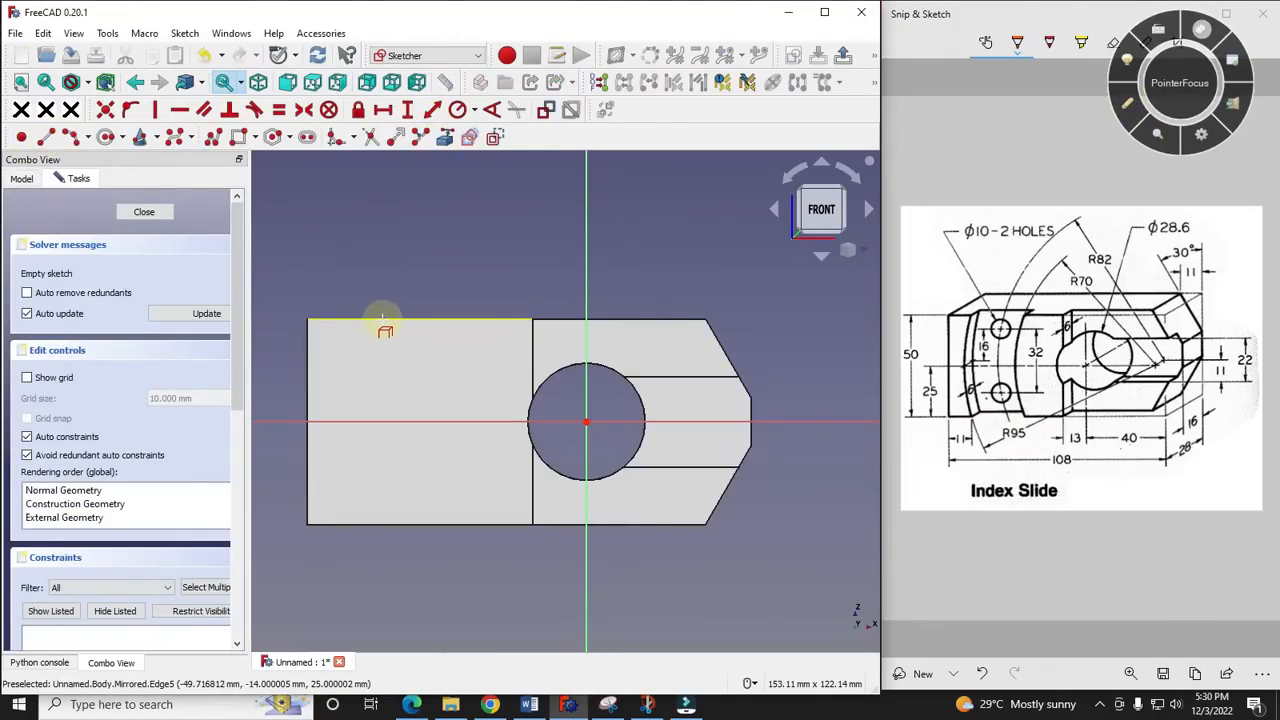
click(383, 318)
click(390, 522)
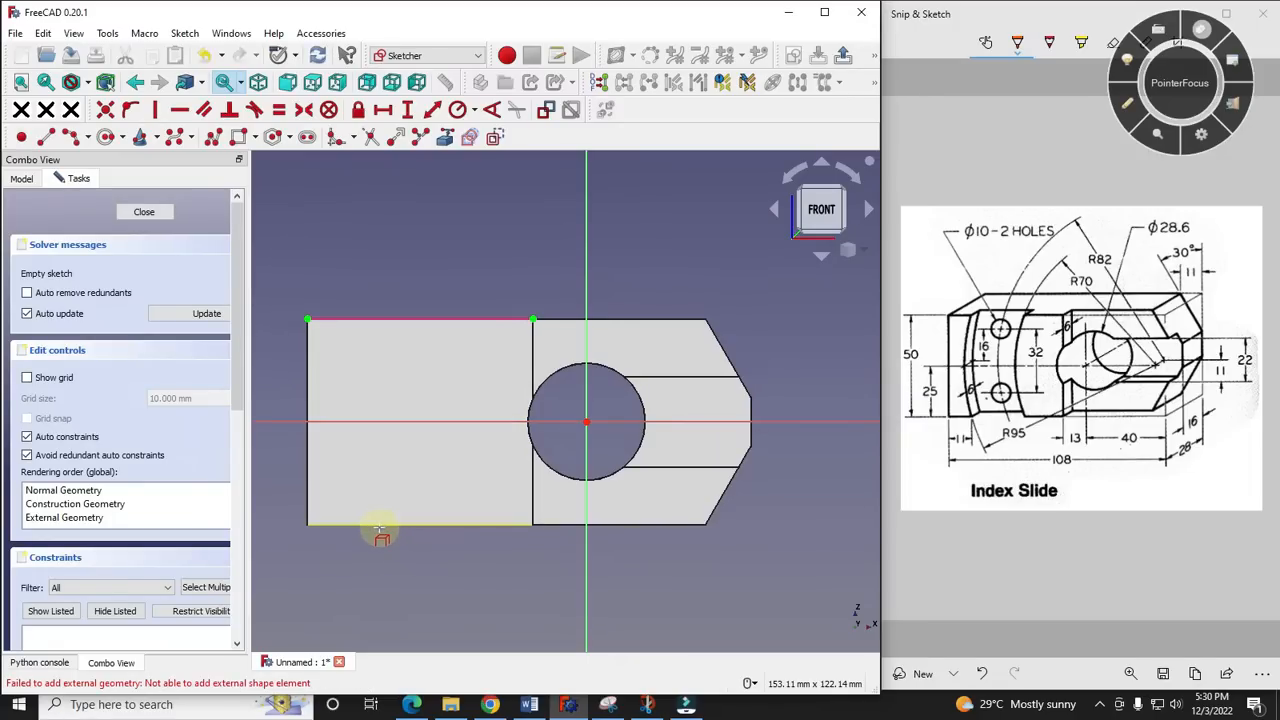
click(382, 525)
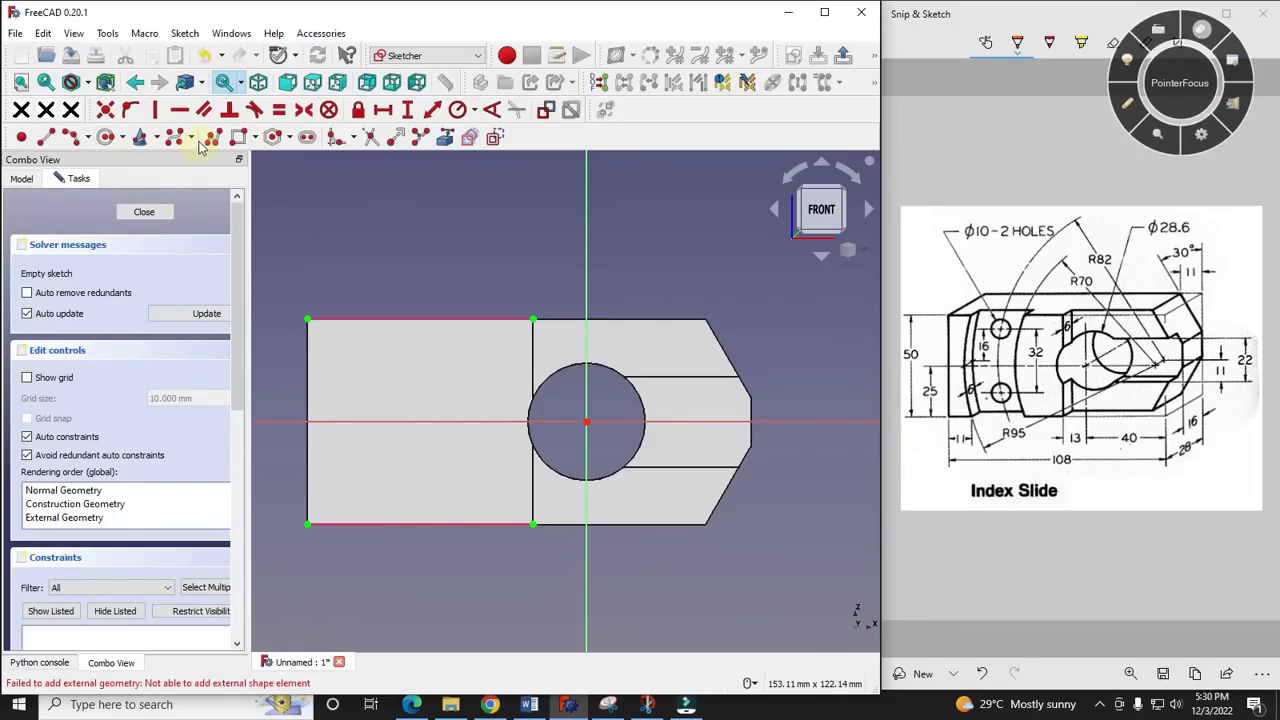
- Draw two left-bulging three-point arcs side by side, each spanning from the projected lower edge to the upper edge
click(78, 140)
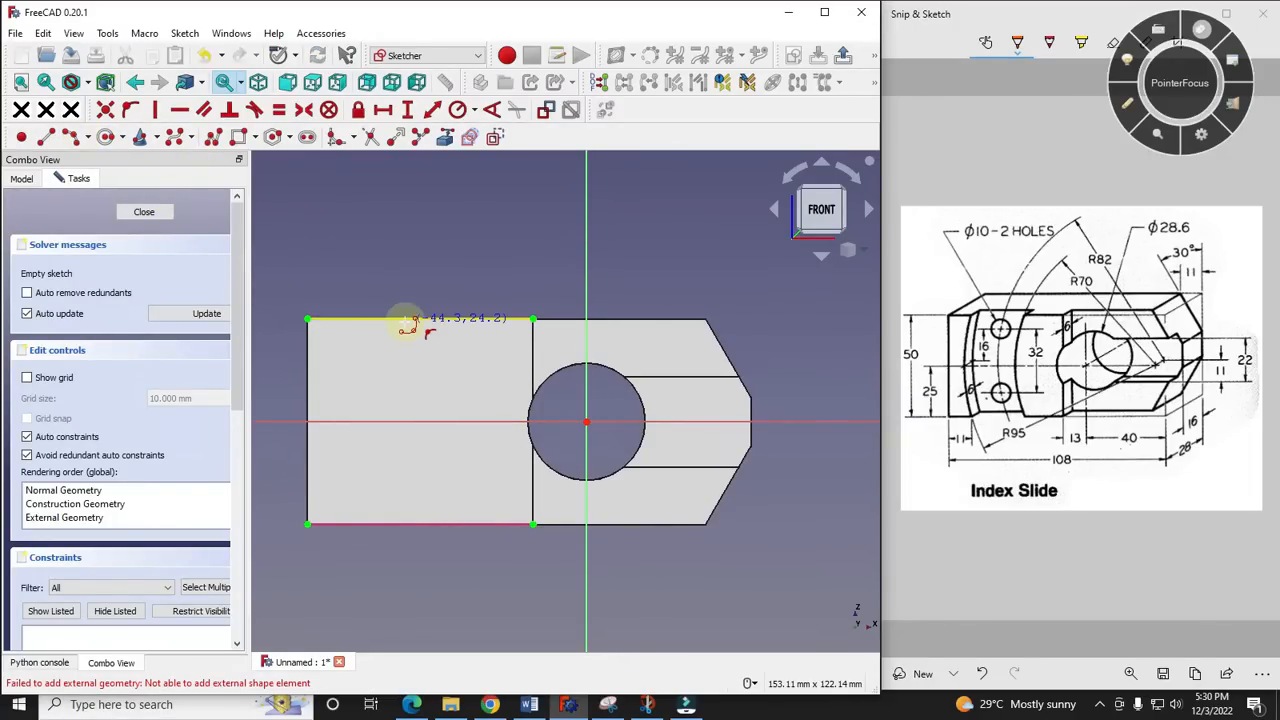
click(406, 422)
click(410, 522)
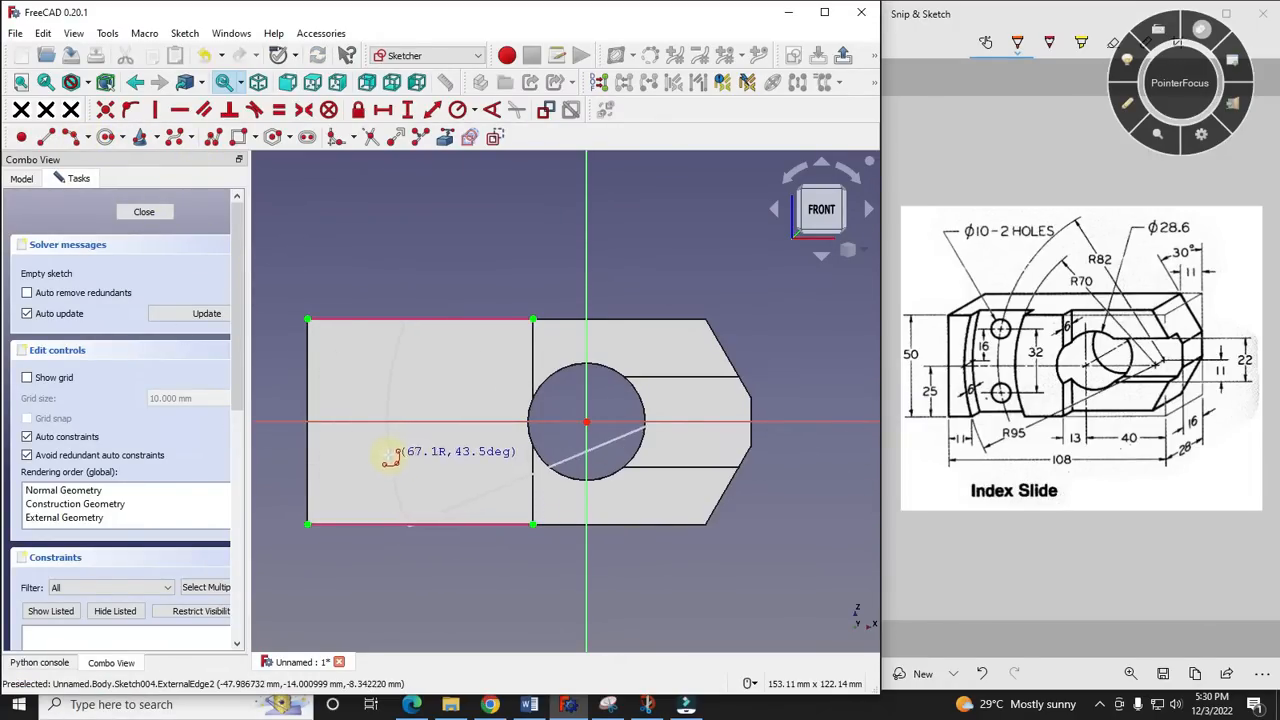
click(405, 320)
click(344, 421)
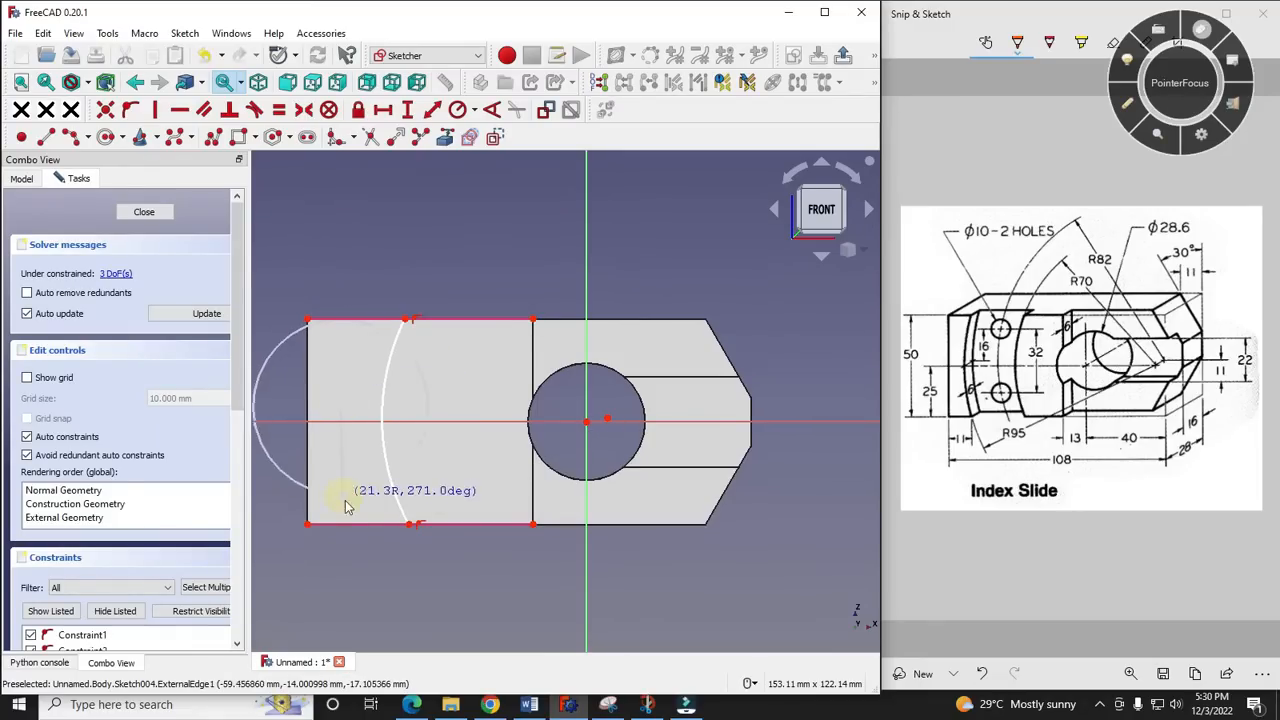
click(348, 525)
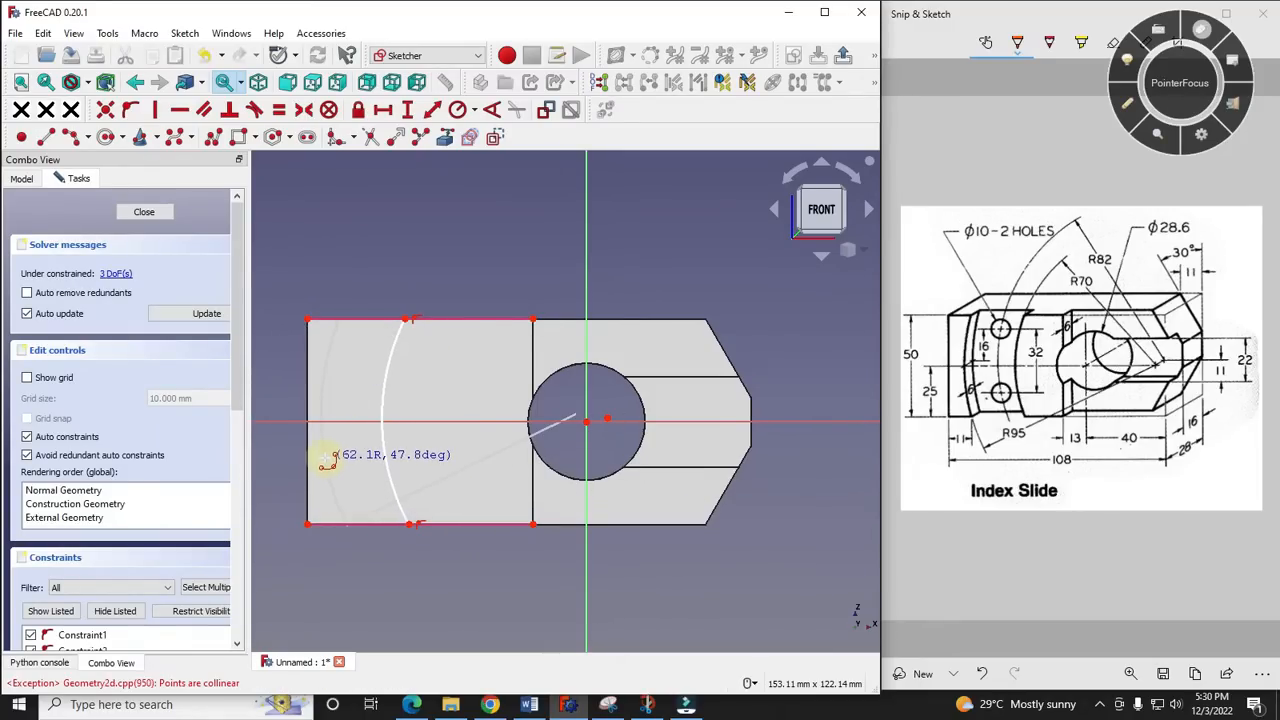
click(300, 452)
- Close the recess profile with two lines joining the arcs' upper ends and lower ends along the projected edges
scroll(337, 329, up, 2)
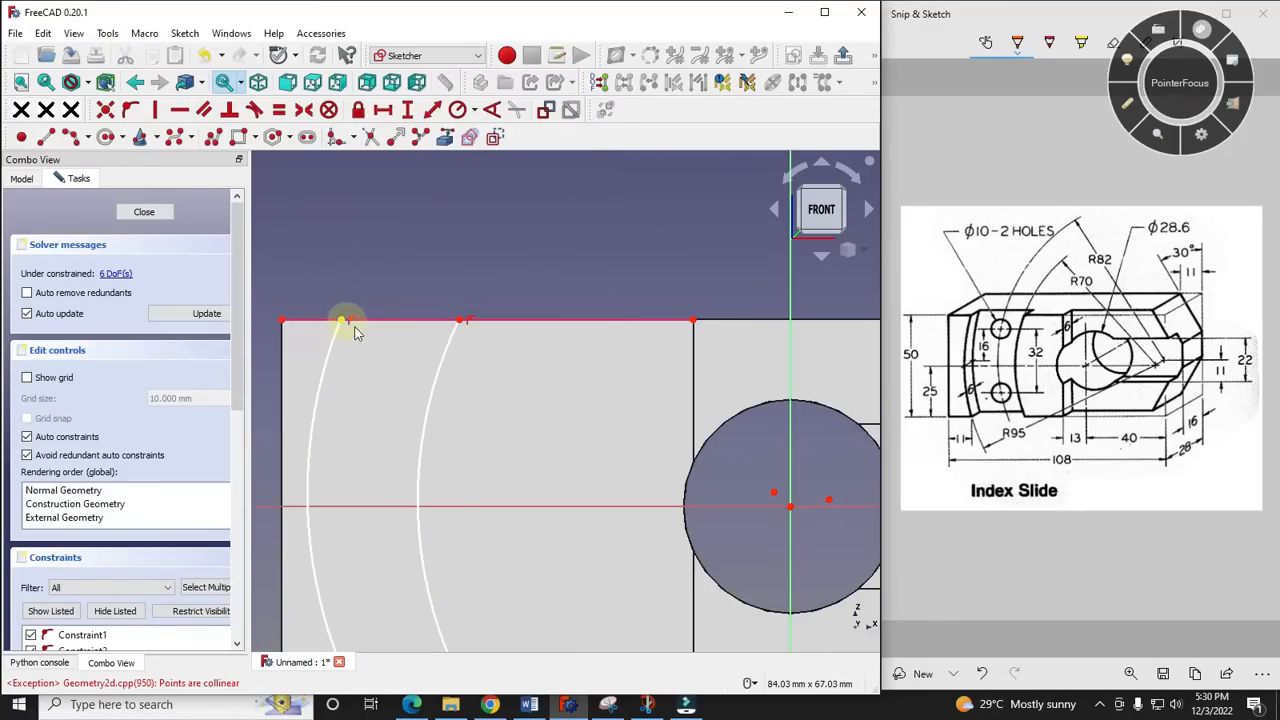
scroll(343, 329, down, 1)
scroll(354, 354, up, 1)
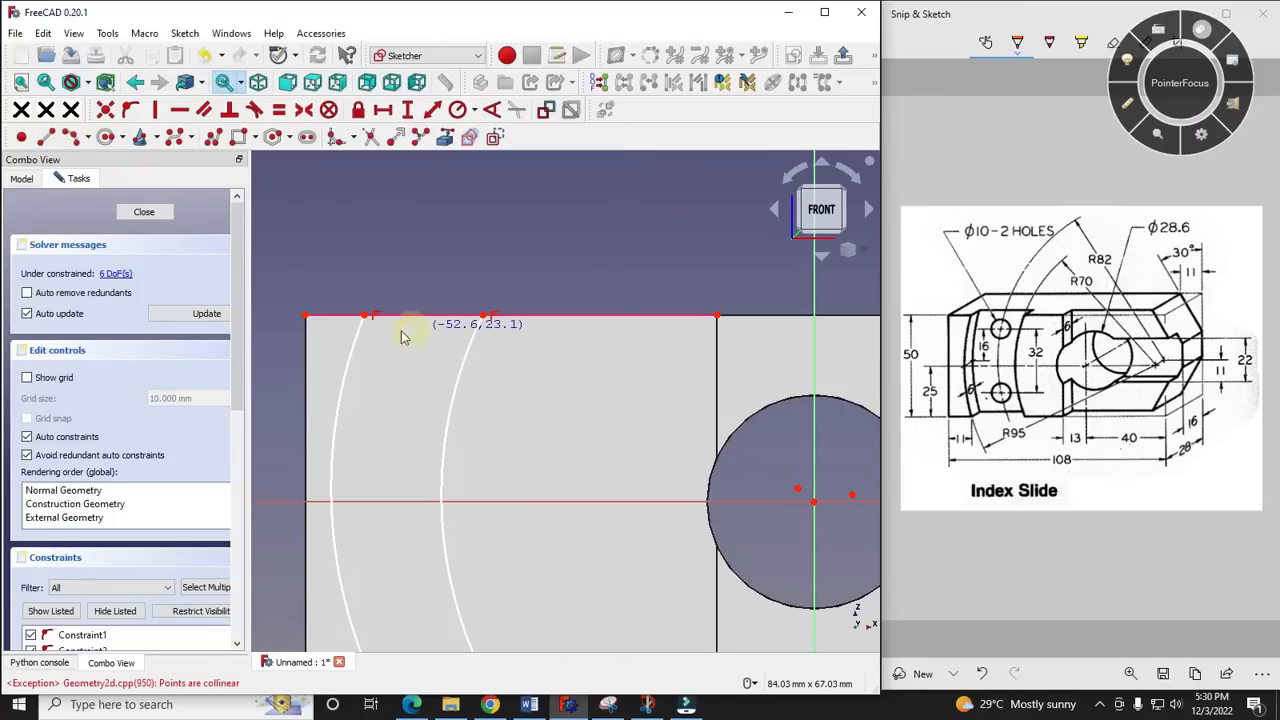
click(365, 316)
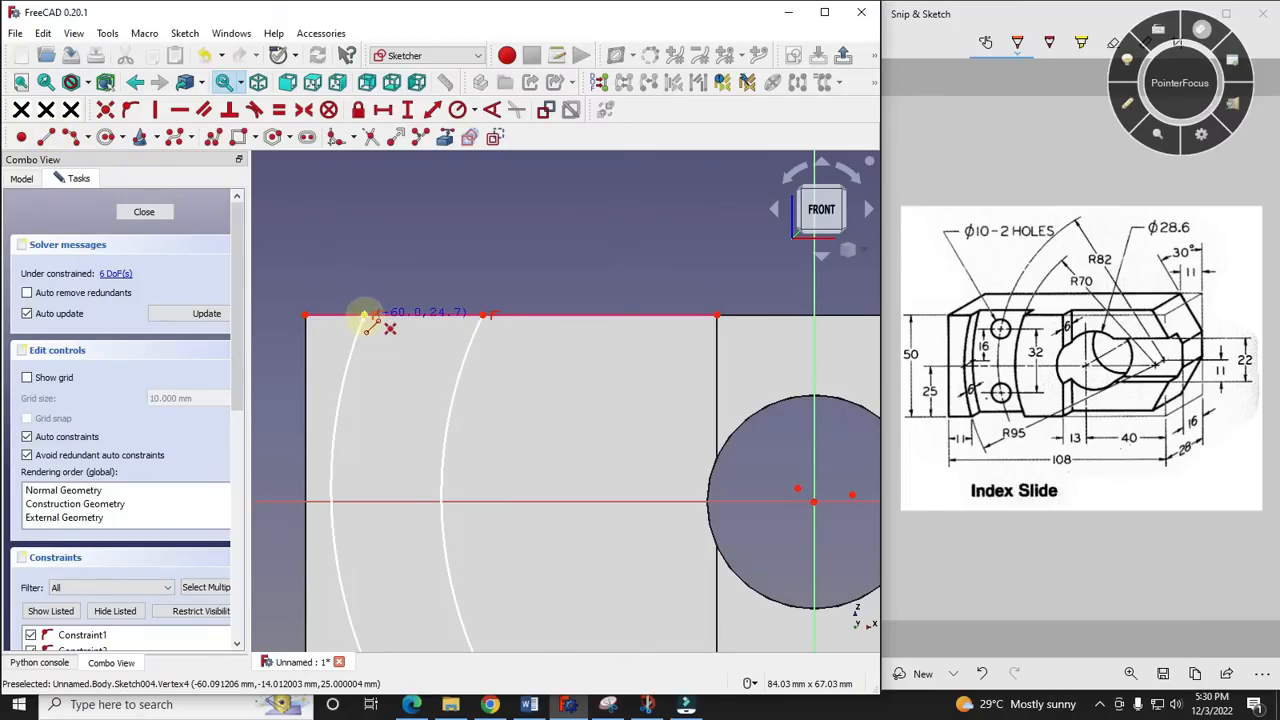
click(484, 320)
scroll(508, 268, down, 4)
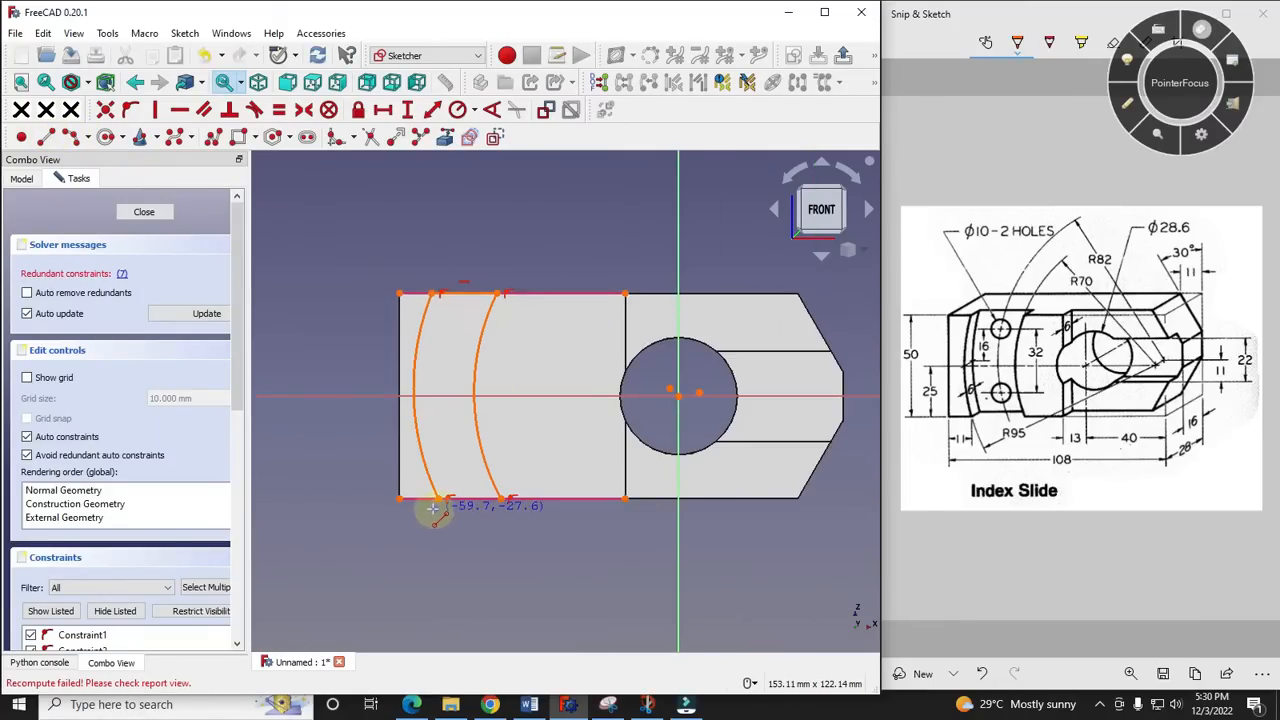
click(440, 498)
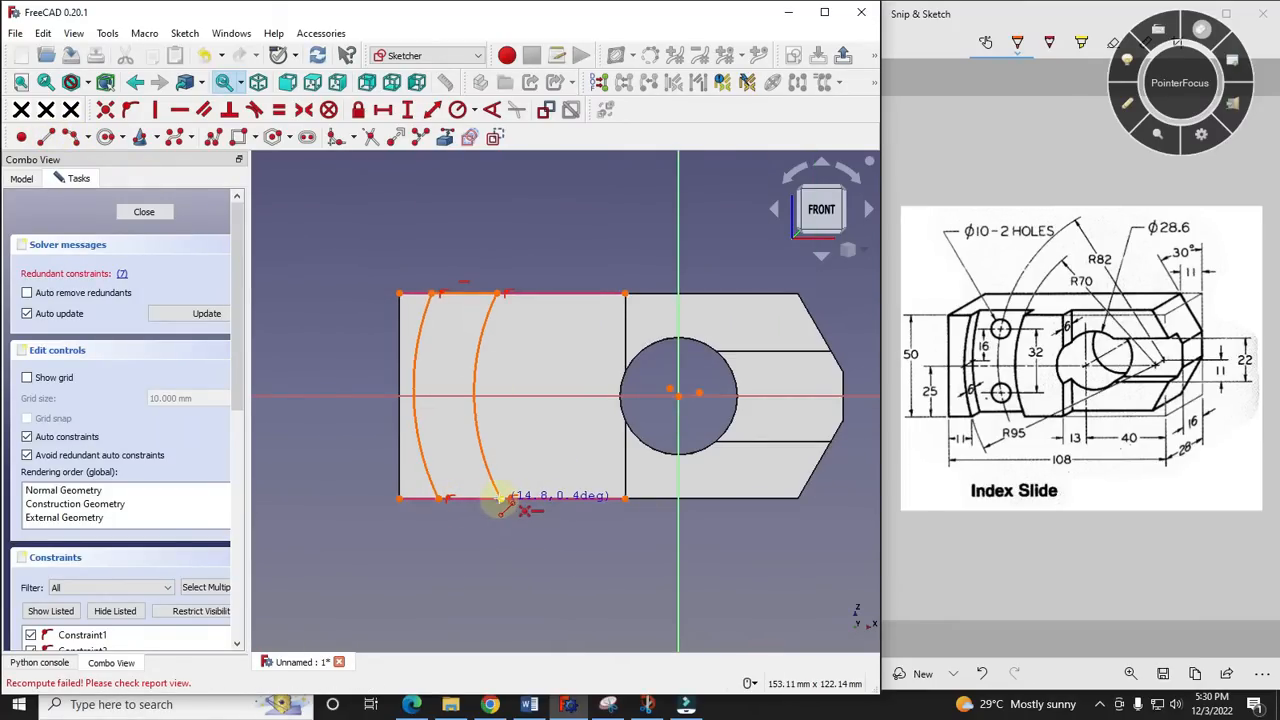
click(510, 497)
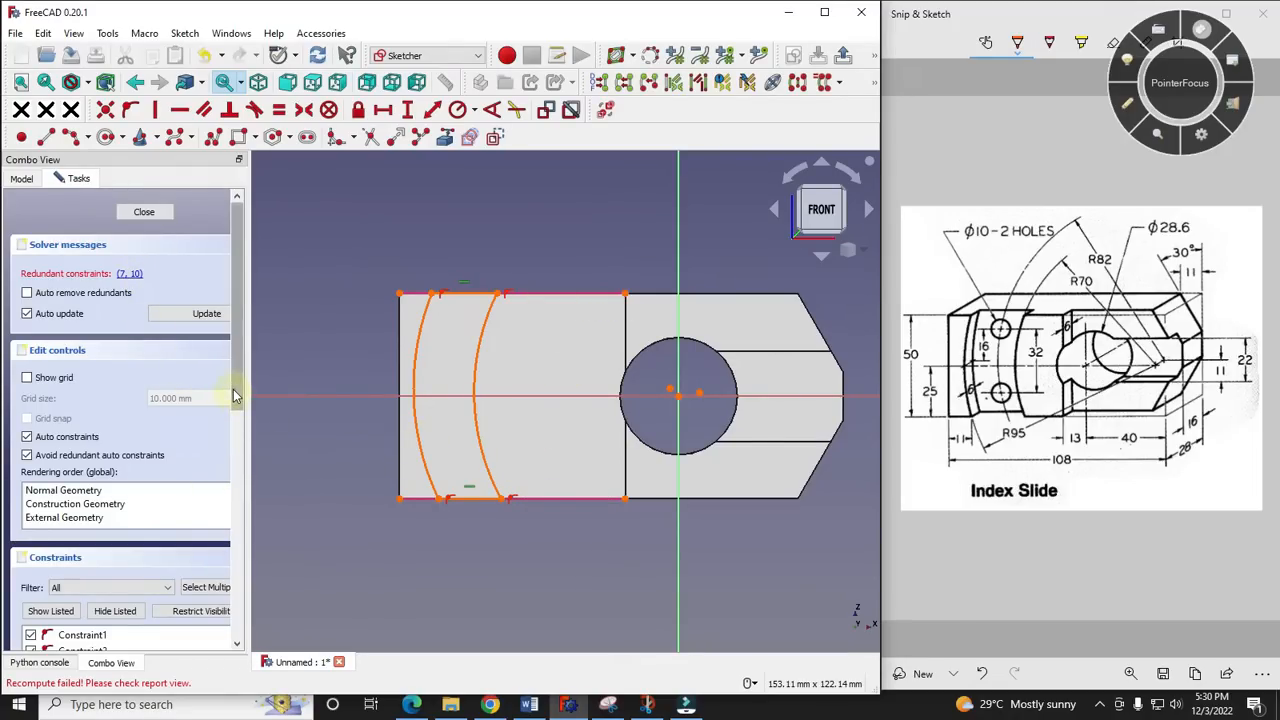
- Delete the redundant horizontal constraints on the two lines closing the recess profile
scroll(235, 396, down, 7)
right_click(112, 357)
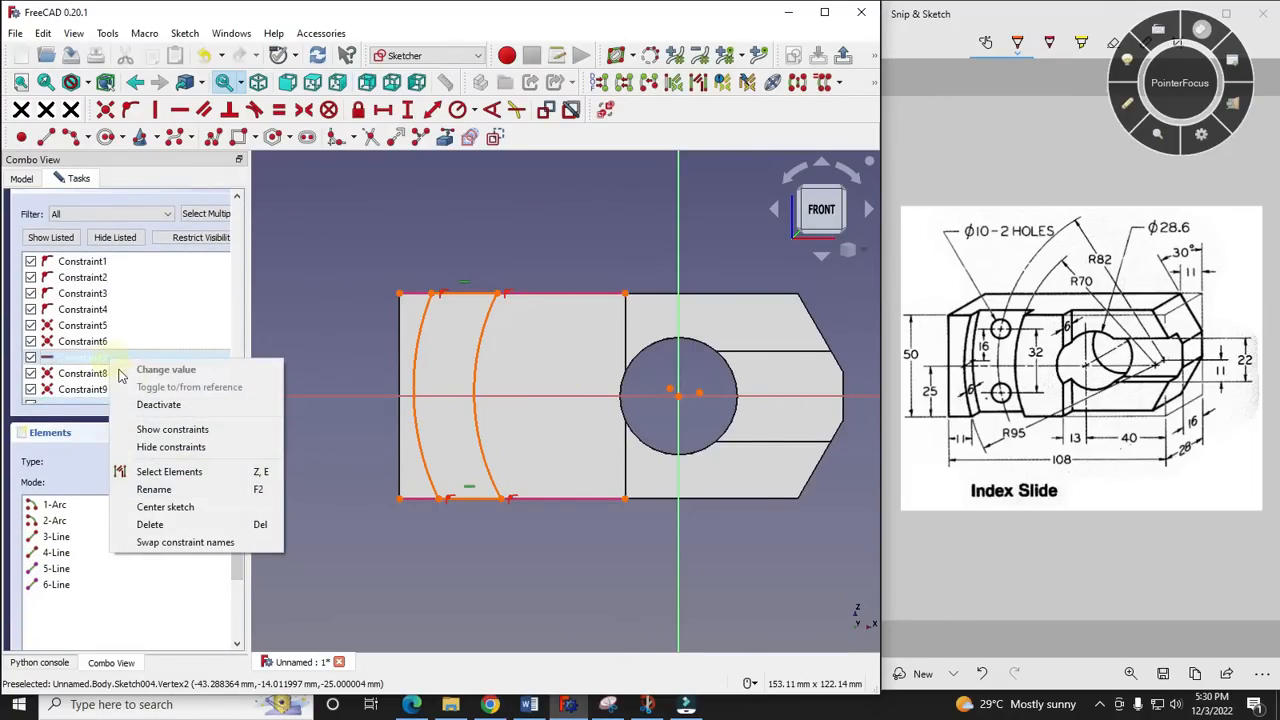
click(150, 524)
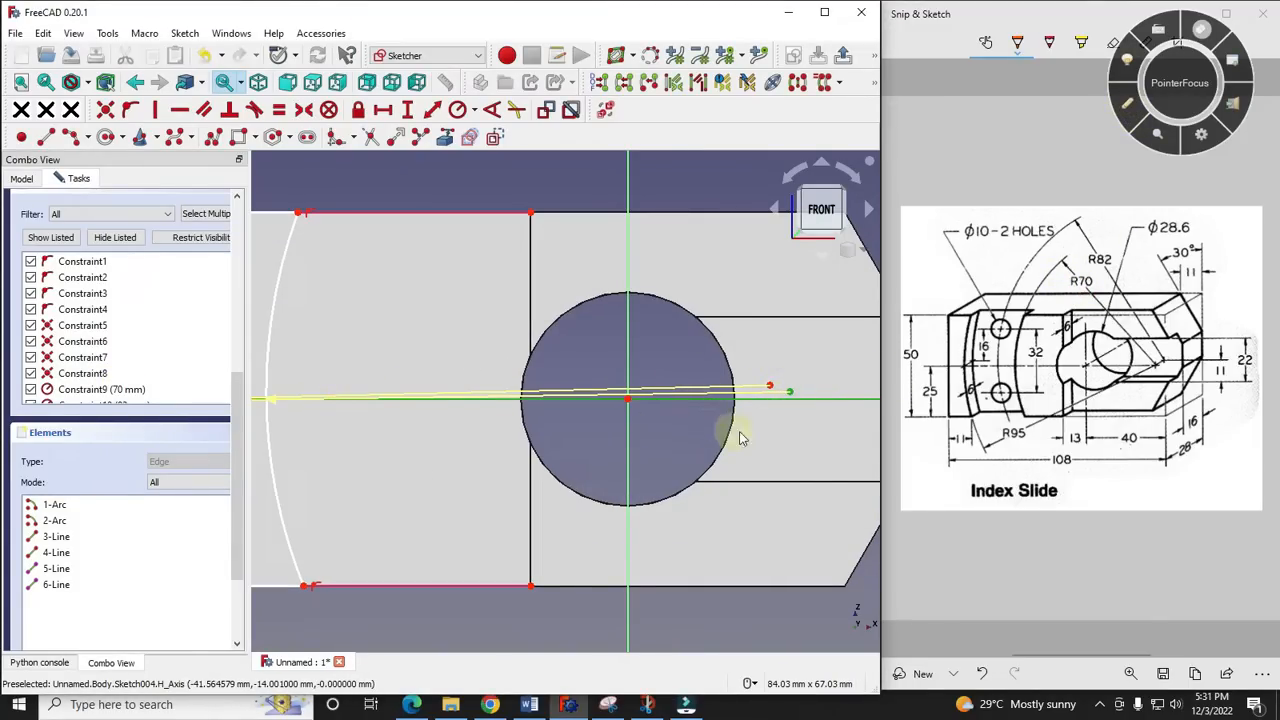
- Constrain the R70 arc's centre to the horizontal axis and make the R82 arc's centre coincident with it
scroll(625, 432, down, 1)
scroll(625, 432, down, 2)
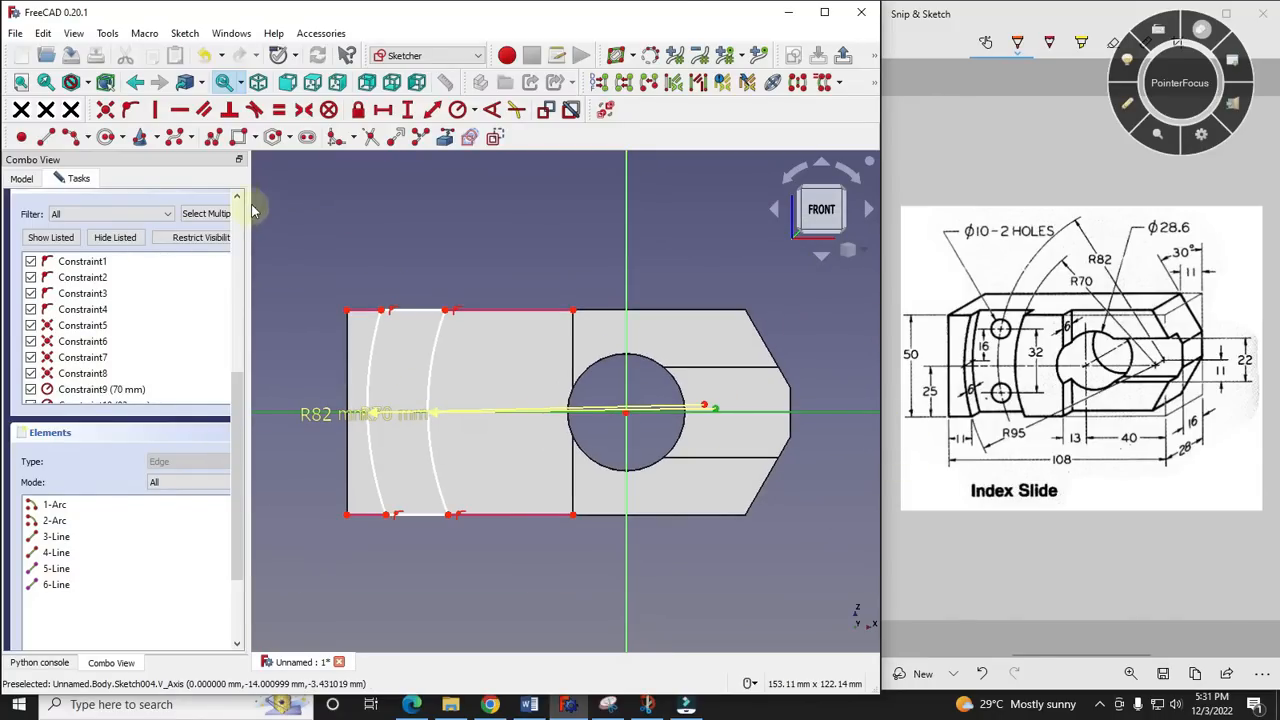
scroll(695, 420, up, 2)
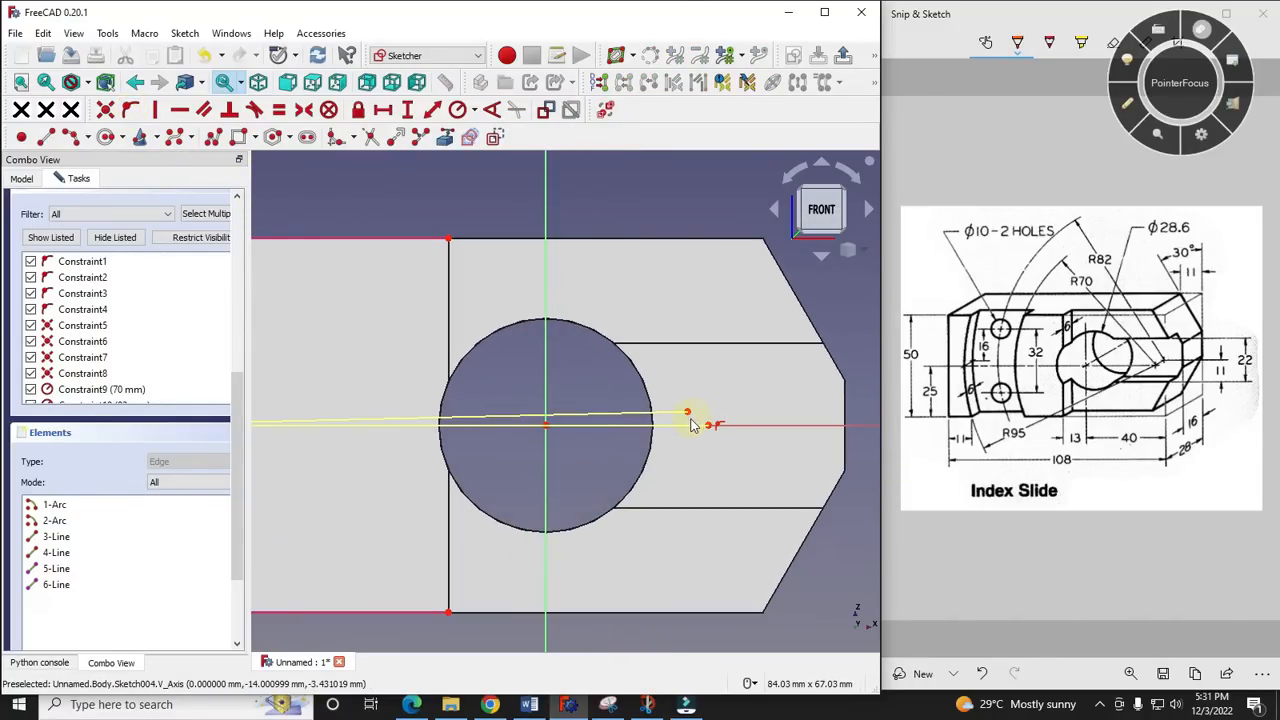
click(688, 413)
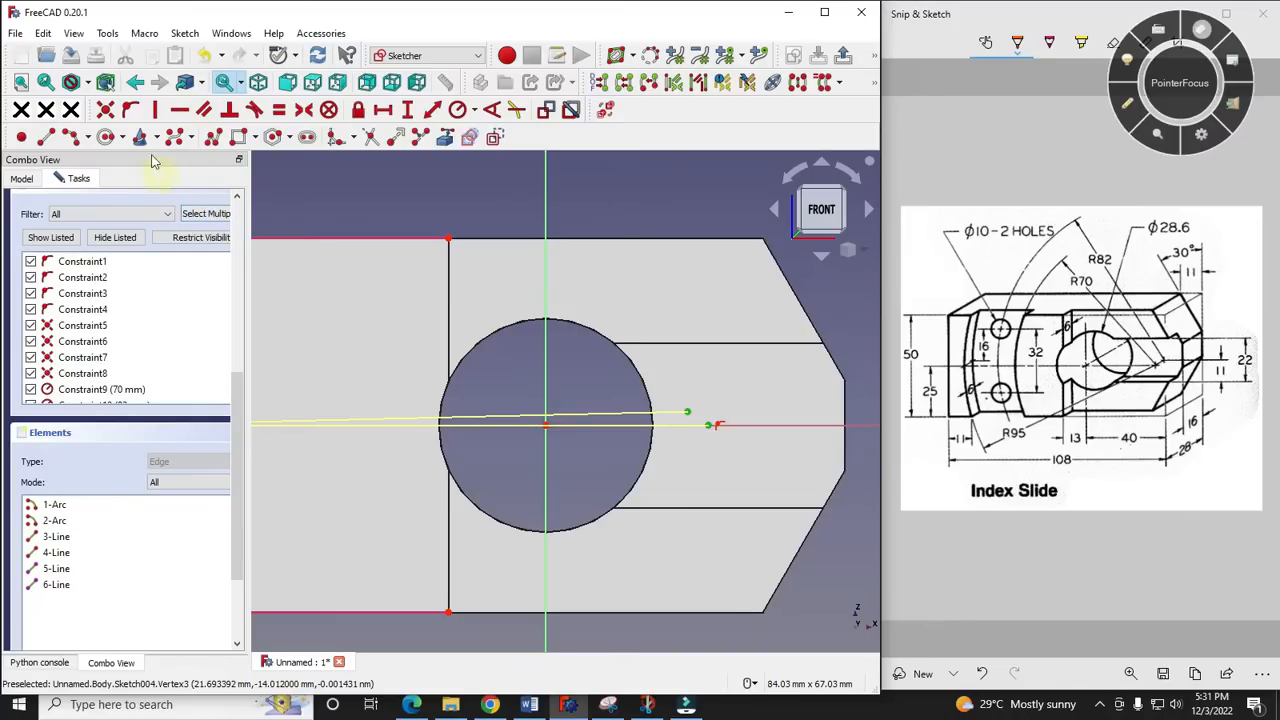
scroll(729, 400, down, 2)
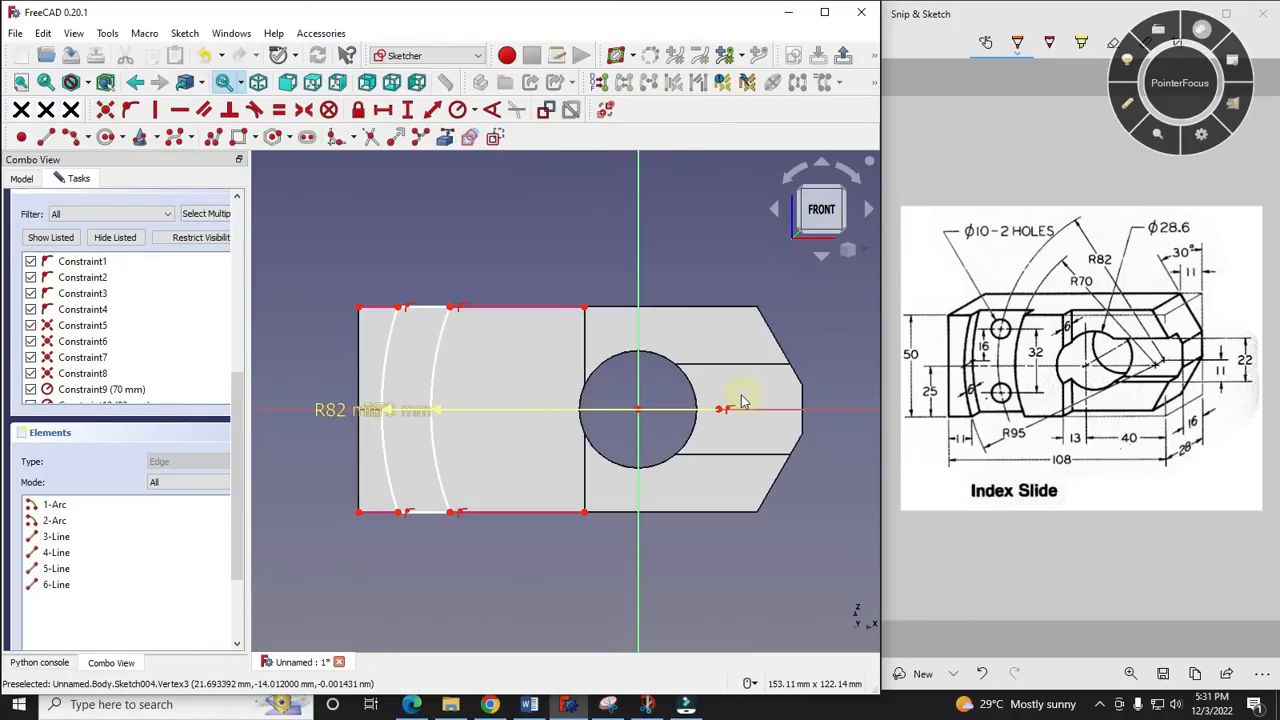
- Mark the 11 mm dimension between the part's left end and the recess on the reference drawing with the pen
scroll(669, 289, up, 1)
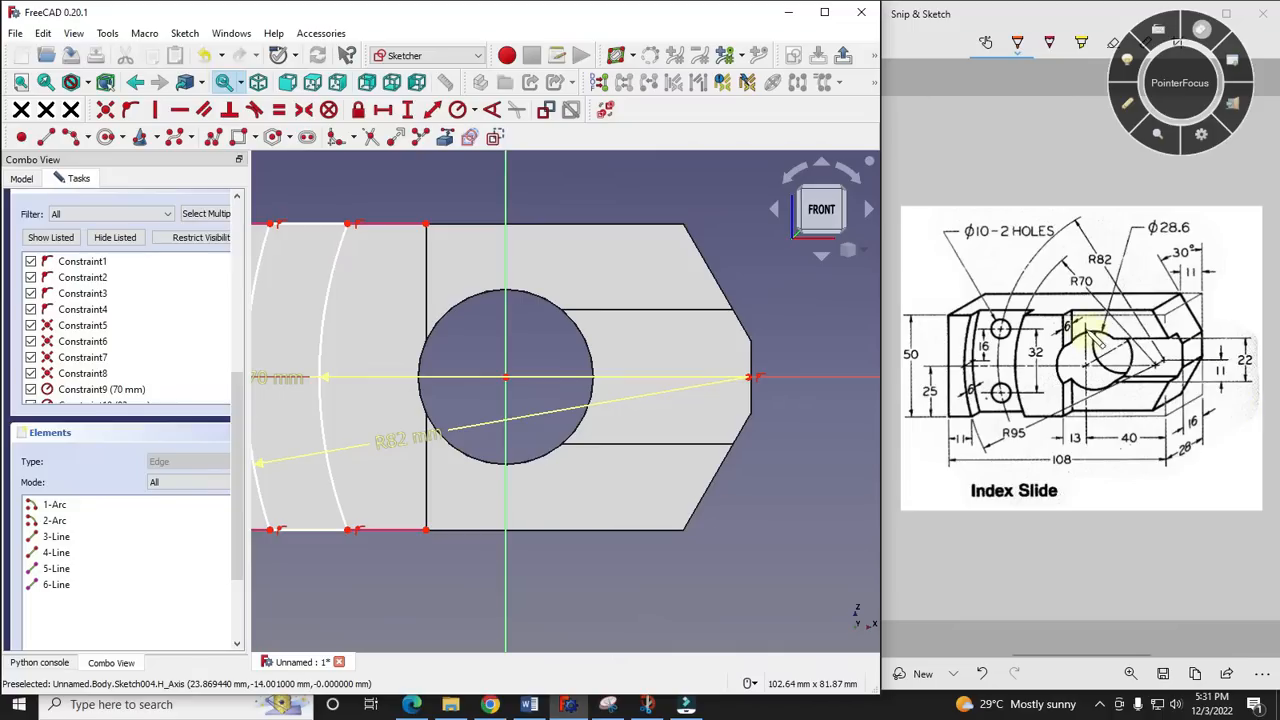
scroll(960, 435, up, 1)
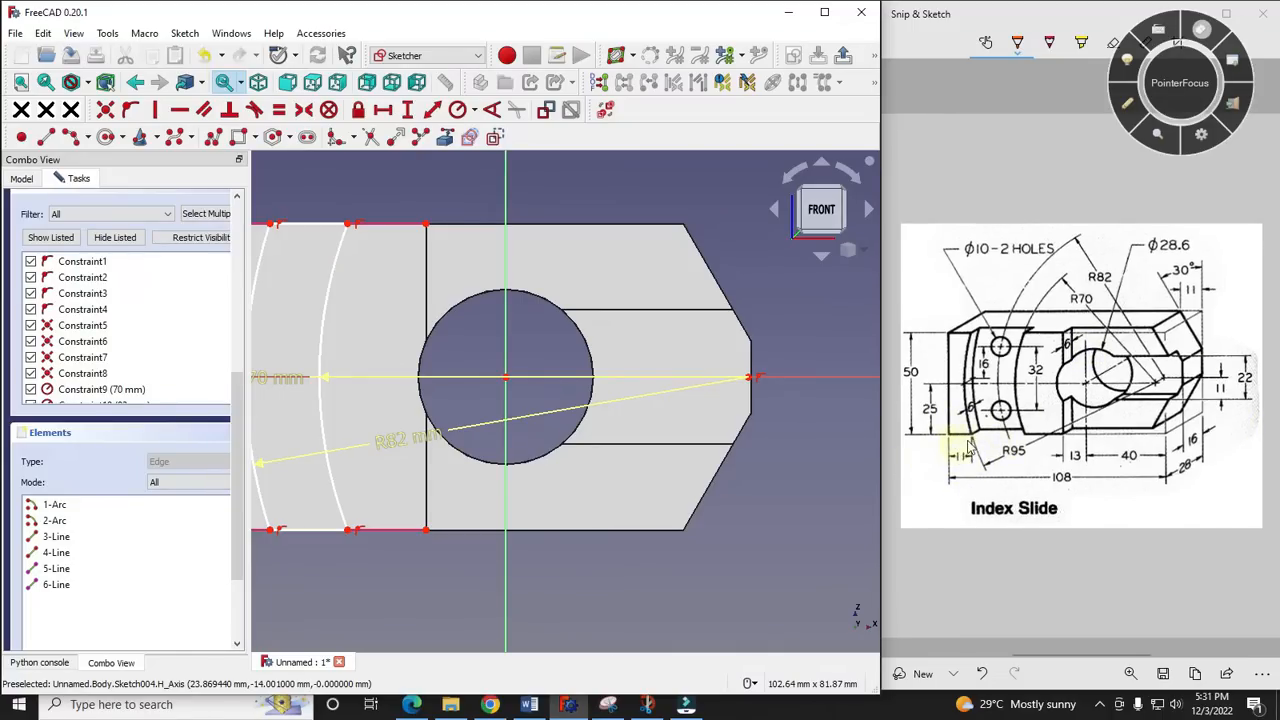
key(F9)
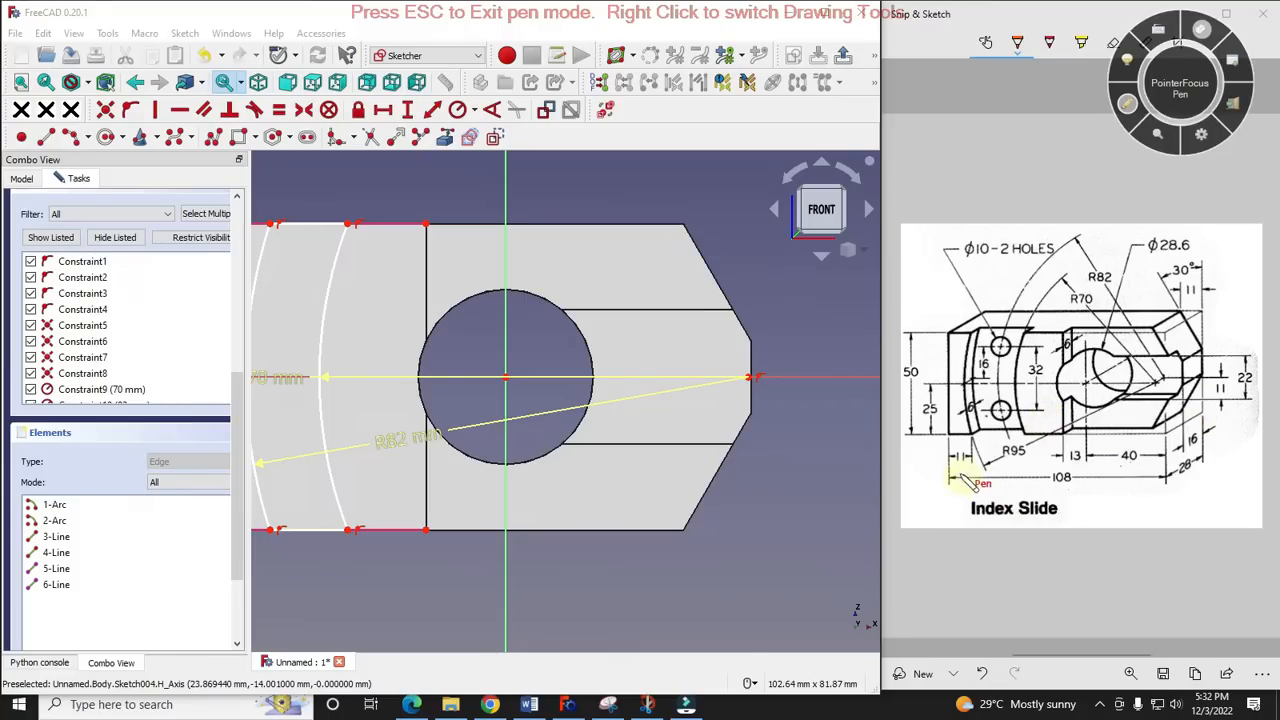
drag(949, 470, 984, 476)
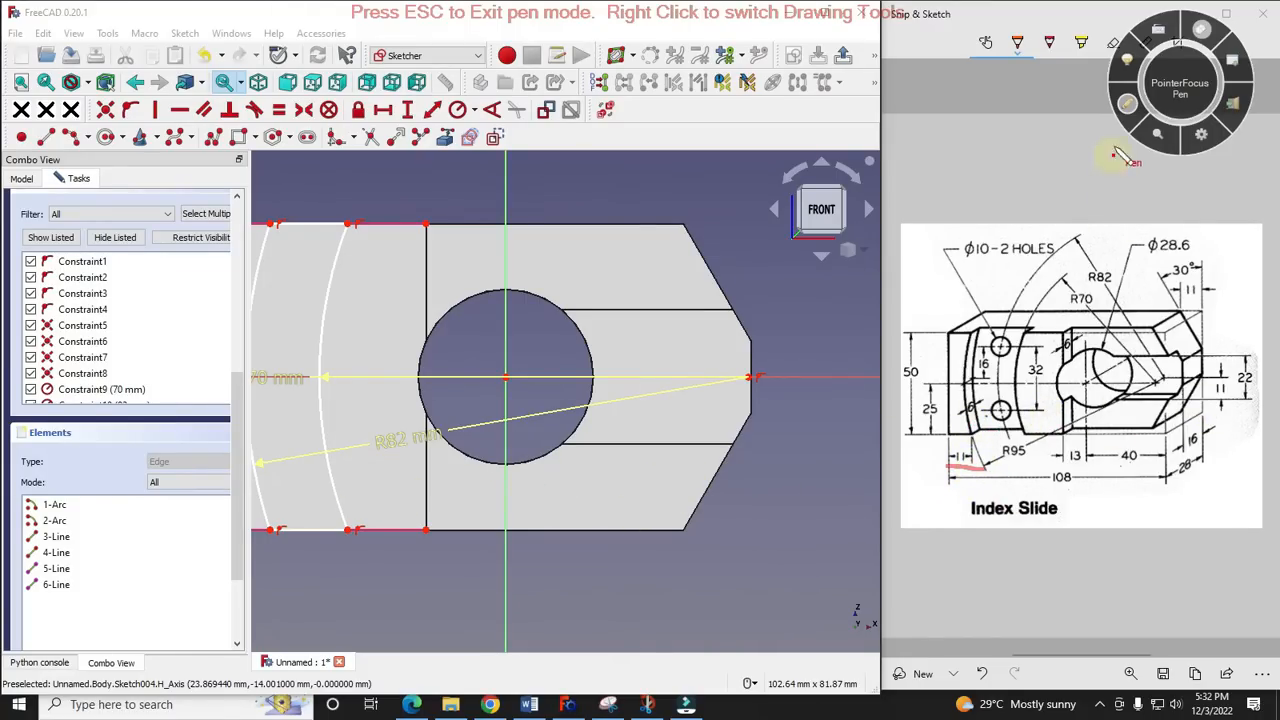
key(Escape)
scroll(1058, 332, down, 2)
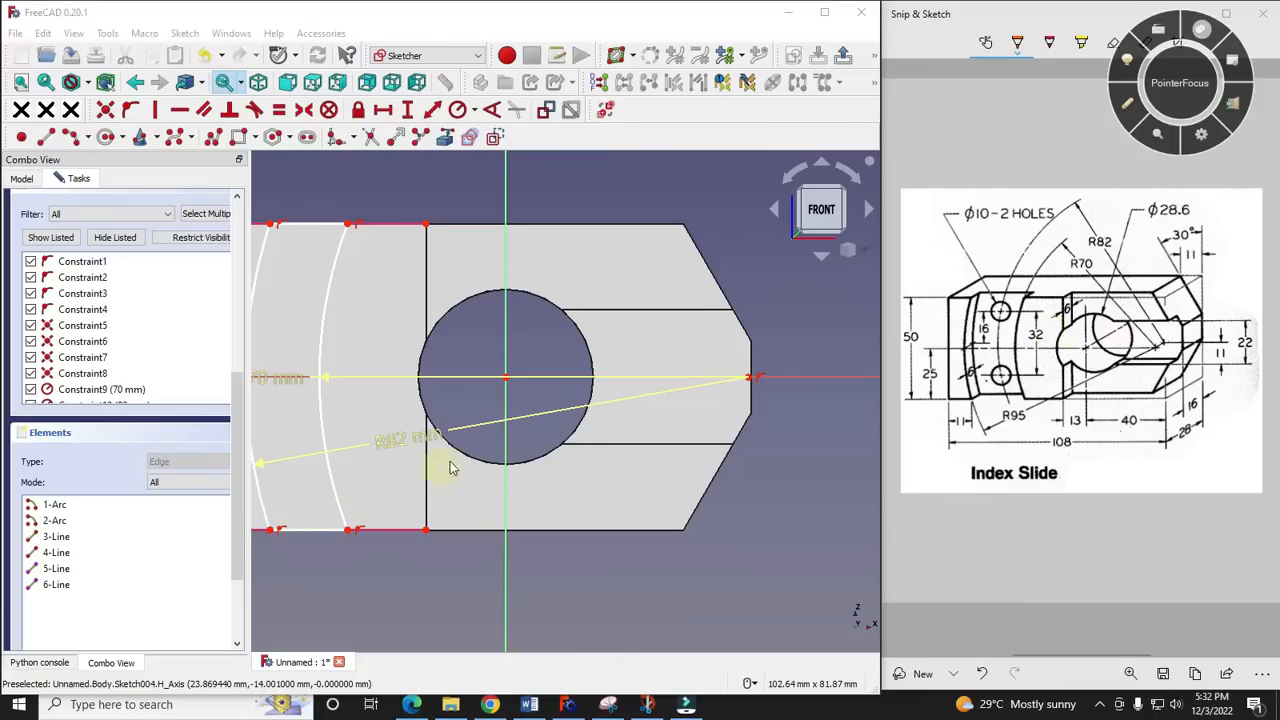
- Project the front face's left vertical edge into the recess sketch as external geometry
scroll(450, 468, up, 2)
scroll(509, 420, down, 4)
scroll(286, 445, up, 4)
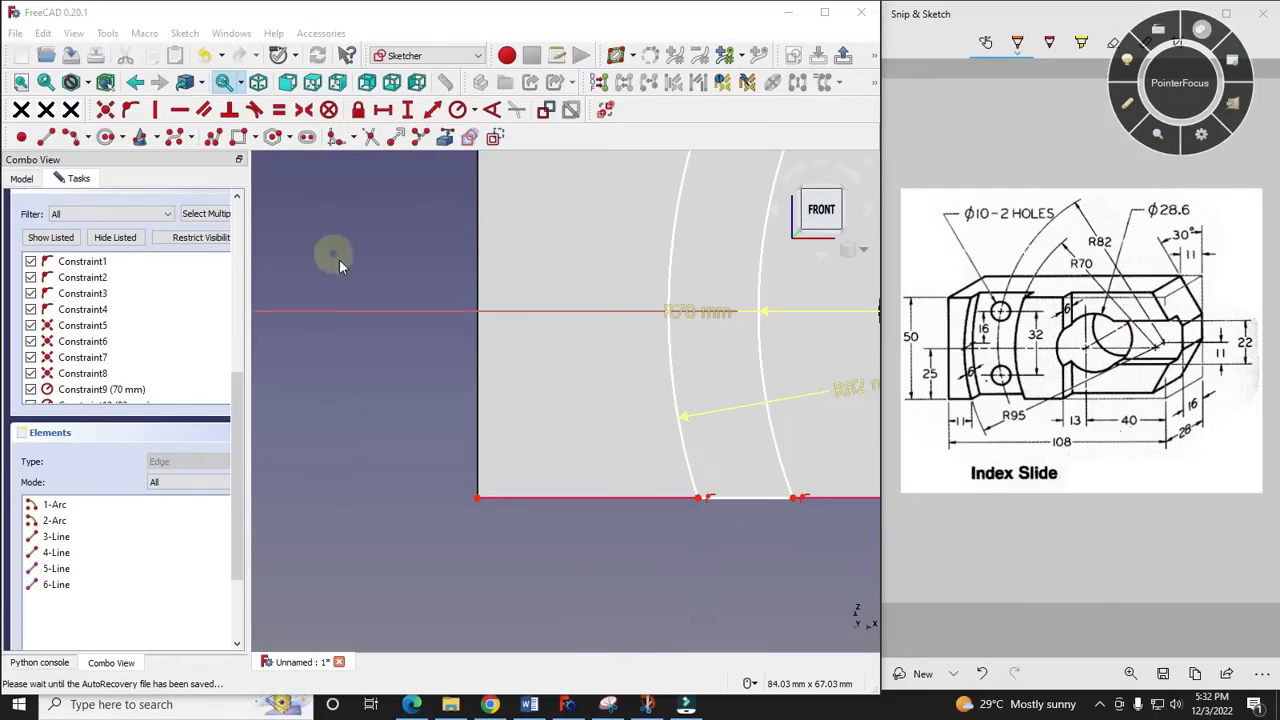
click(494, 137)
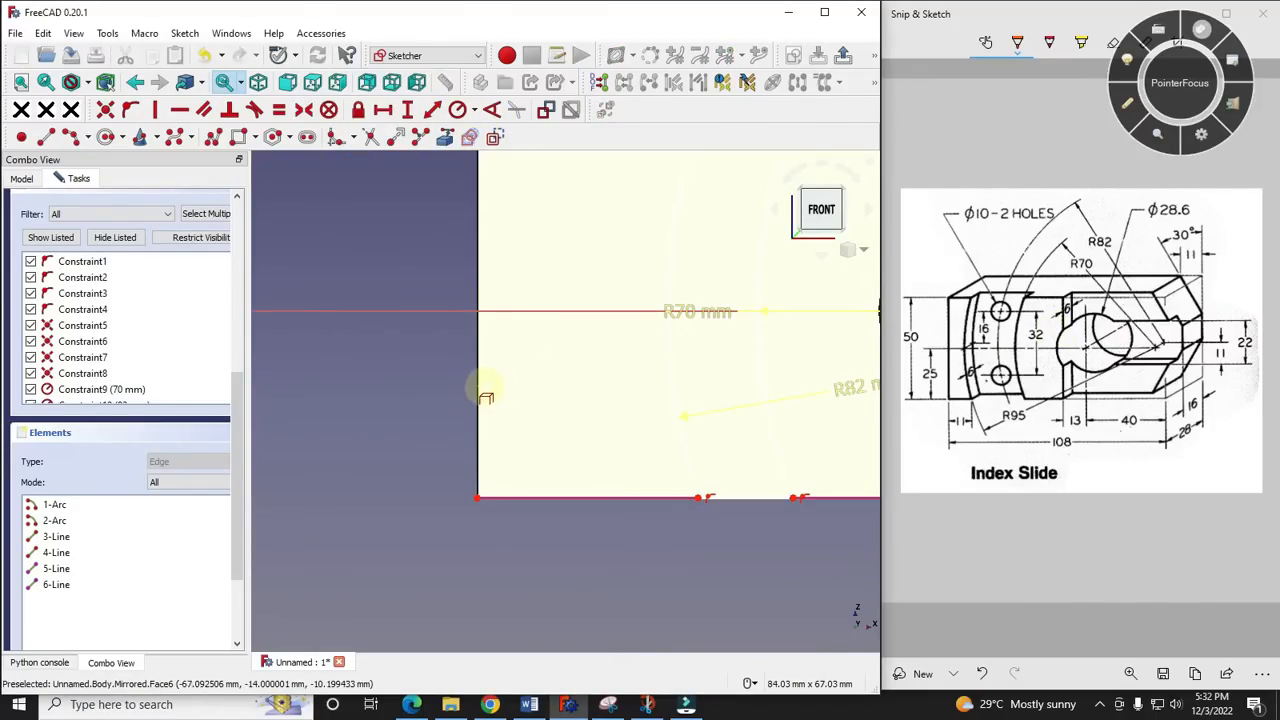
click(479, 378)
scroll(370, 430, down, 3)
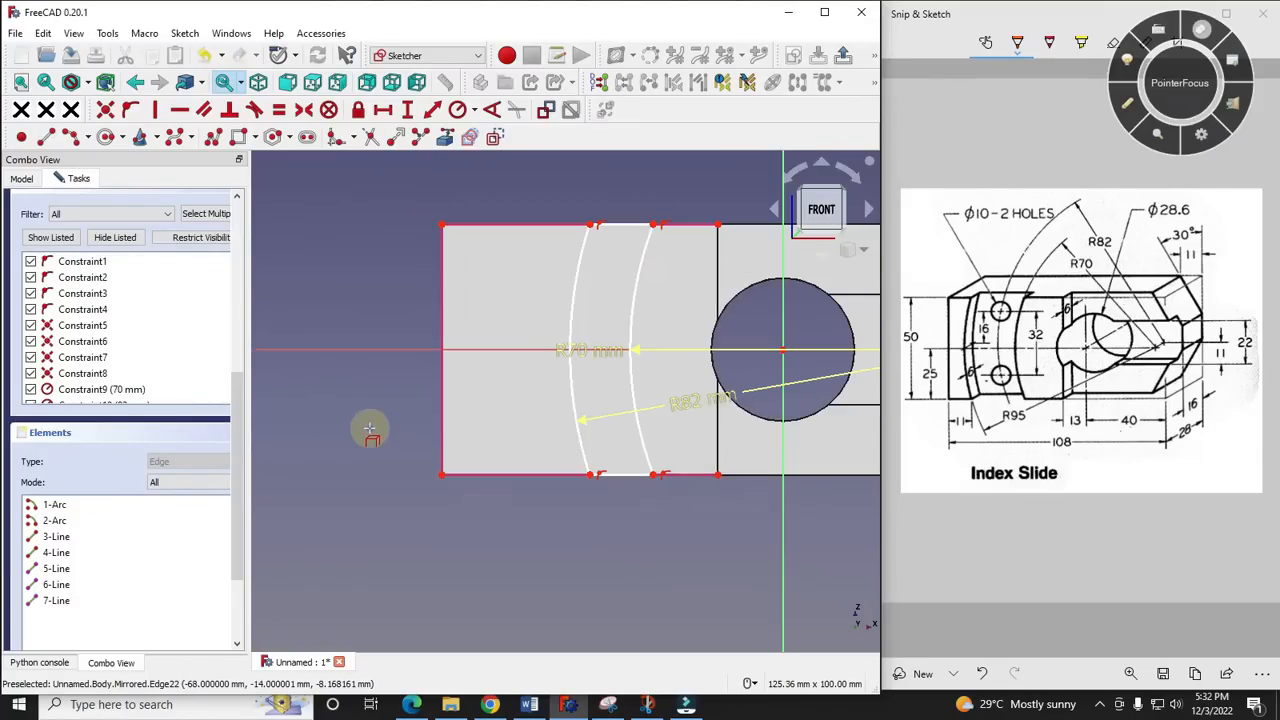
key(Escape)
- Dimension the horizontal distance between the front face's lower-left corner and the recess profile's lower-left corner as 11 mm
click(442, 476)
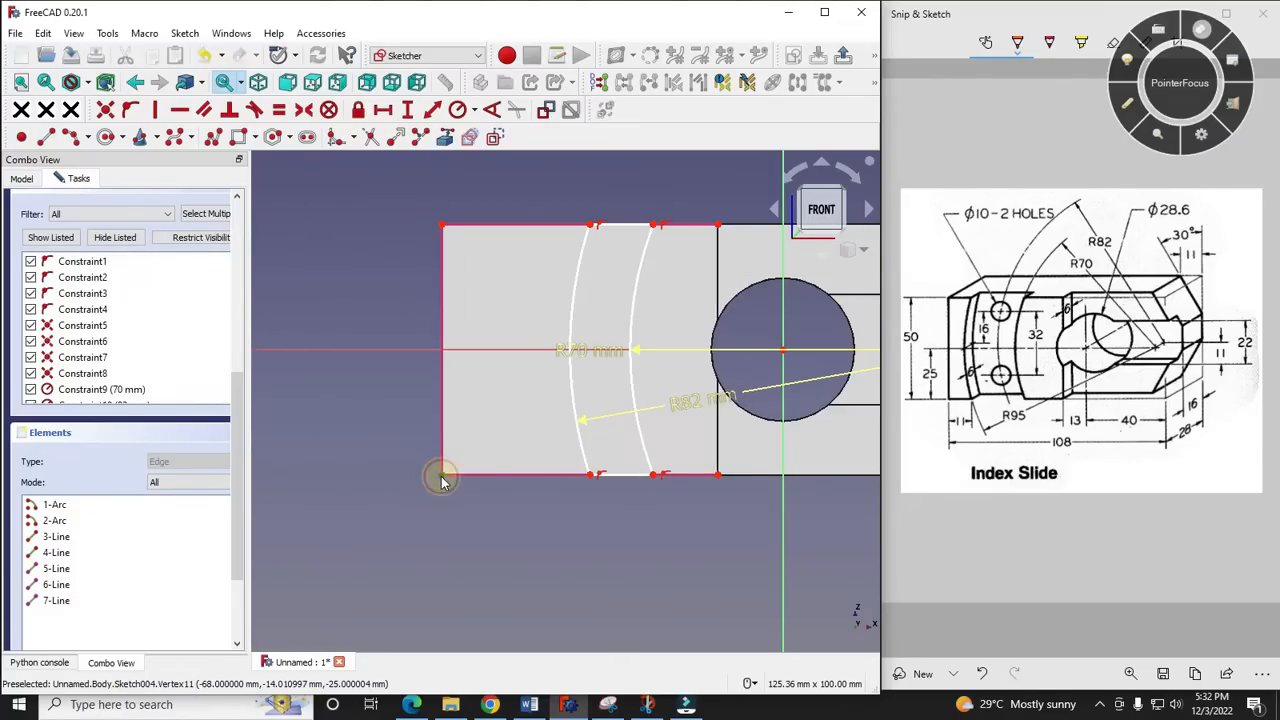
click(589, 479)
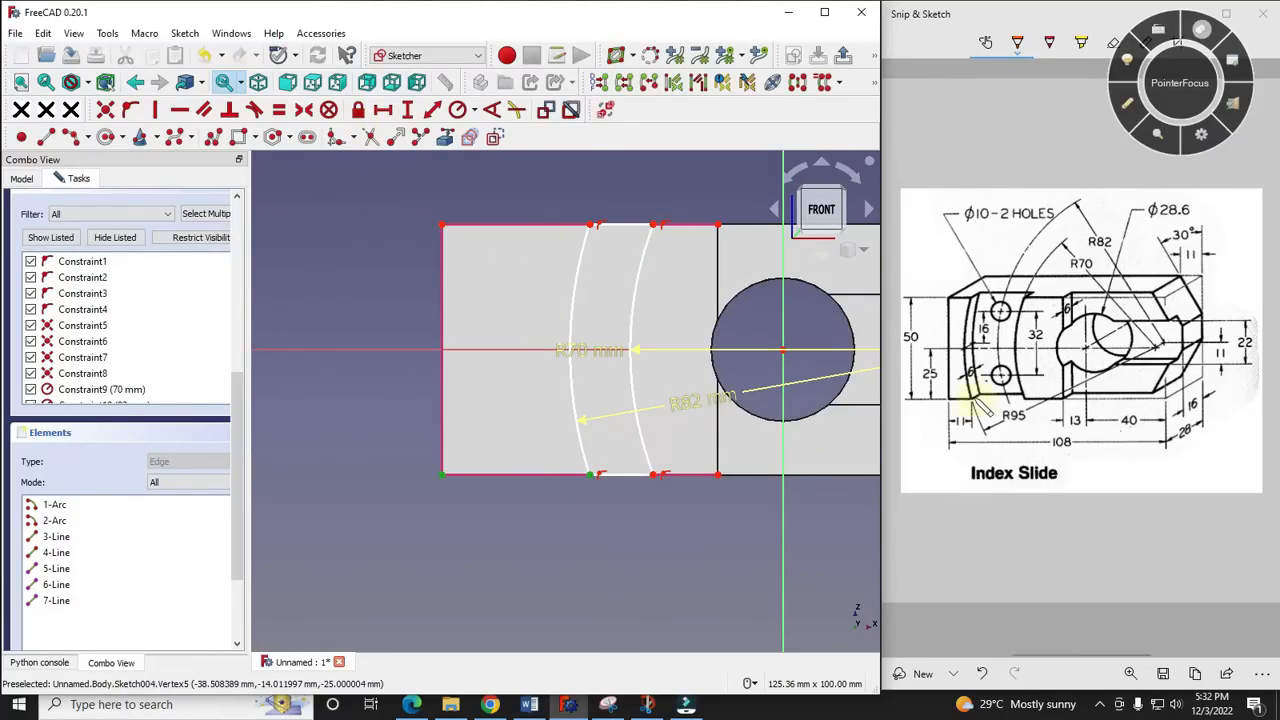
click(382, 109)
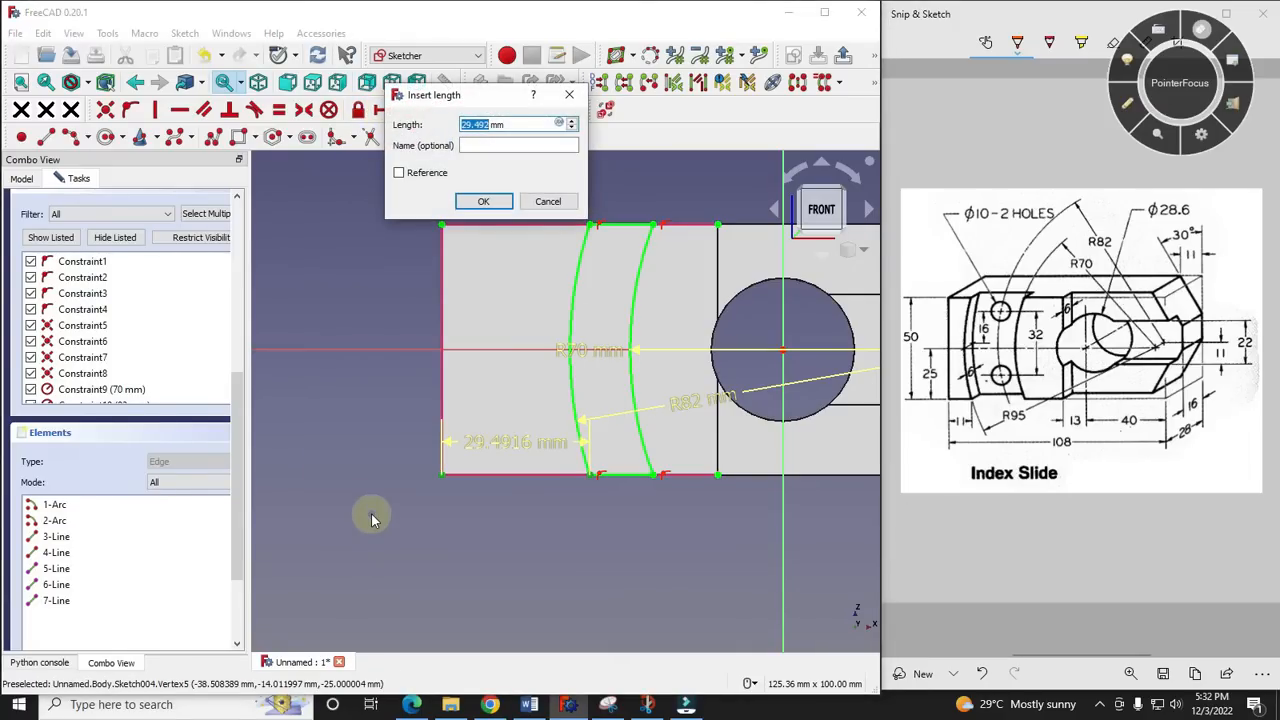
text(11)
key(Return)
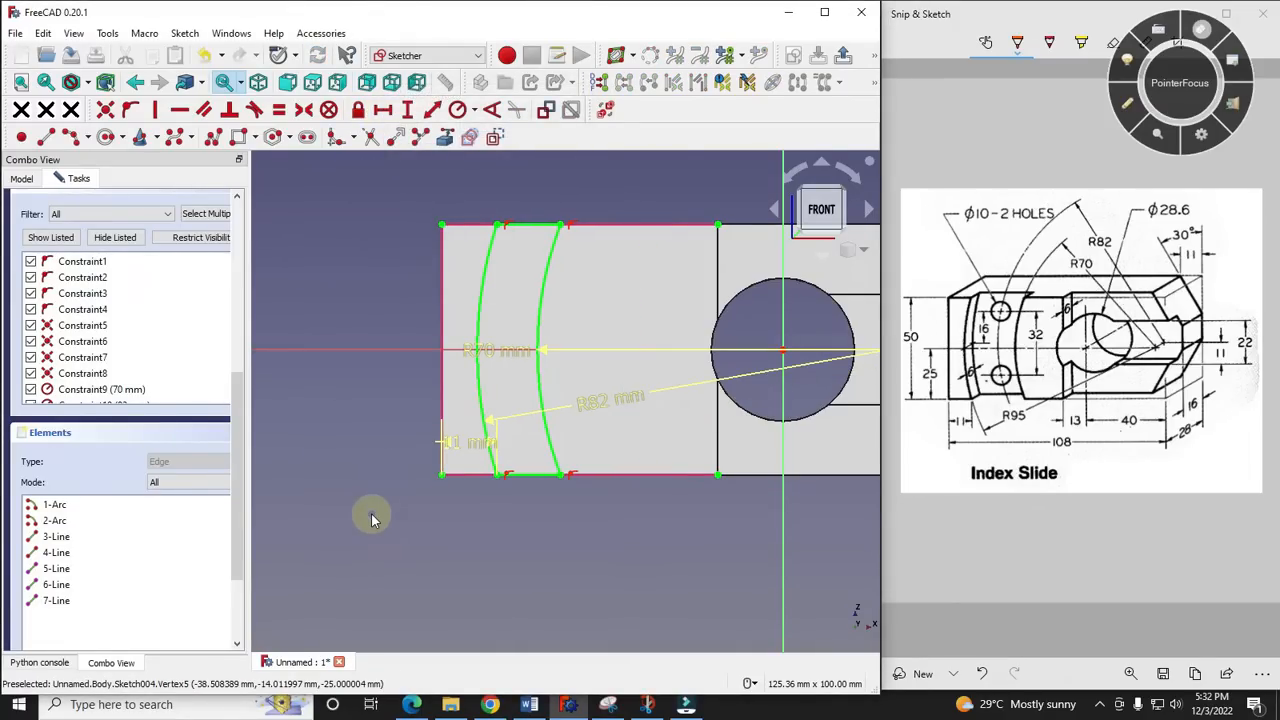
- Close the recess sketch and pocket it 6 mm deep, marking the 6 mm depth on the reference drawing with the pen
middle_drag(599, 321, 551, 398)
scroll(513, 302, up, 2)
scroll(427, 328, down, 2)
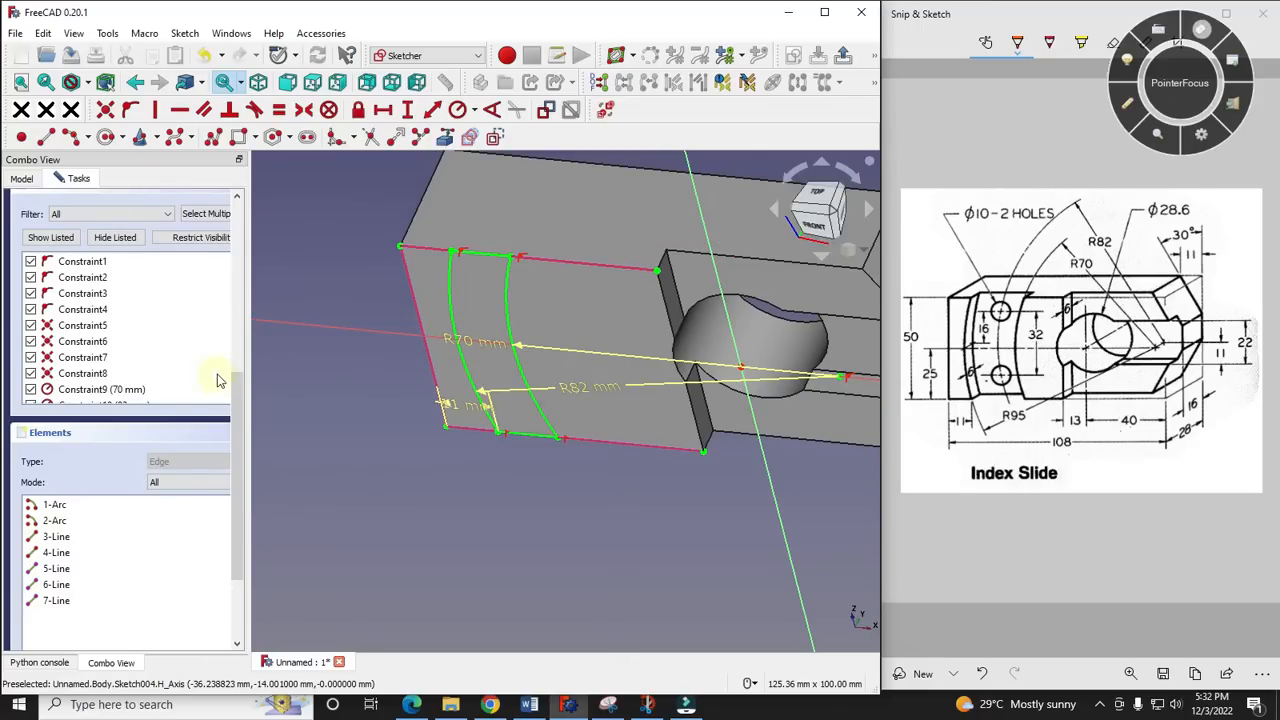
drag(237, 376, 236, 202)
click(143, 212)
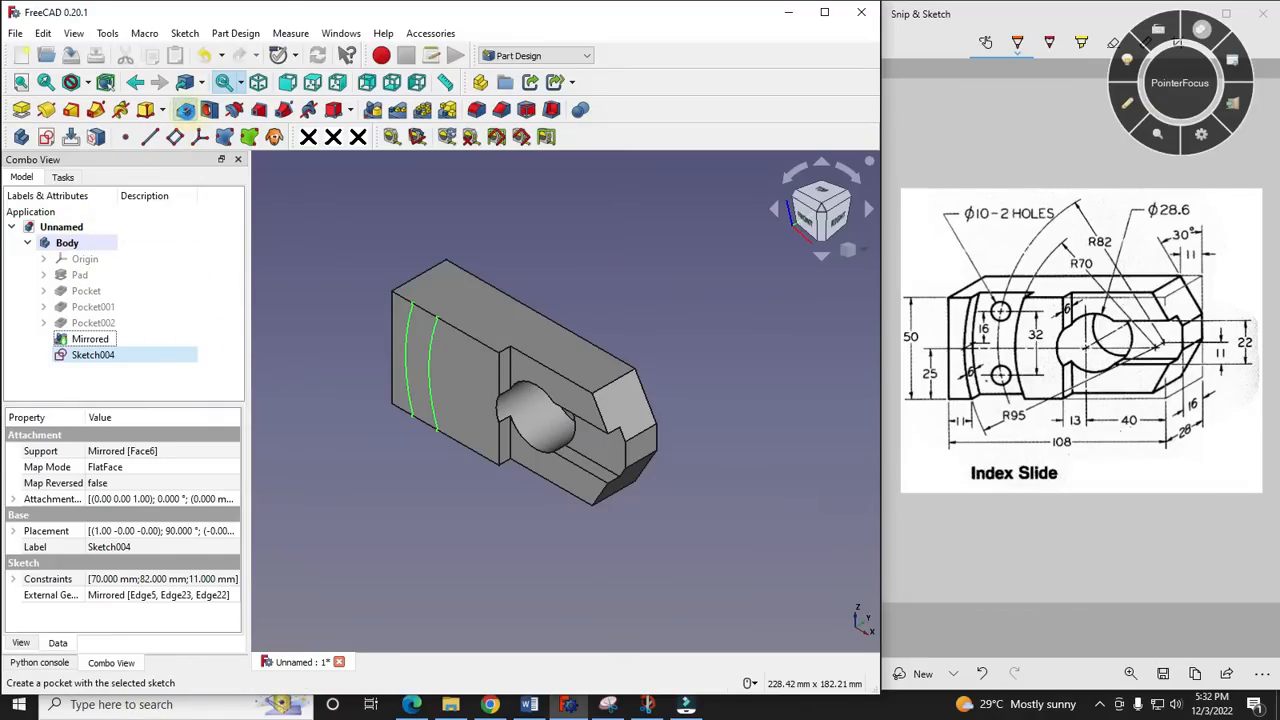
click(185, 109)
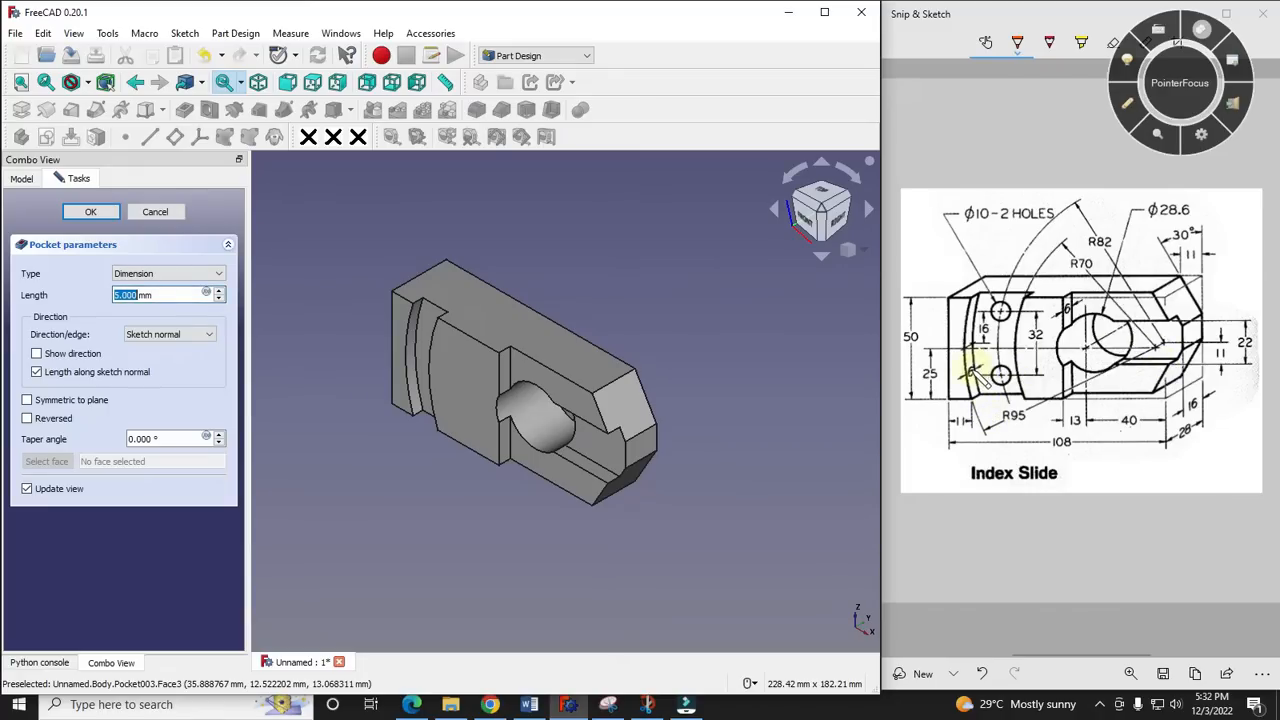
click(1128, 104)
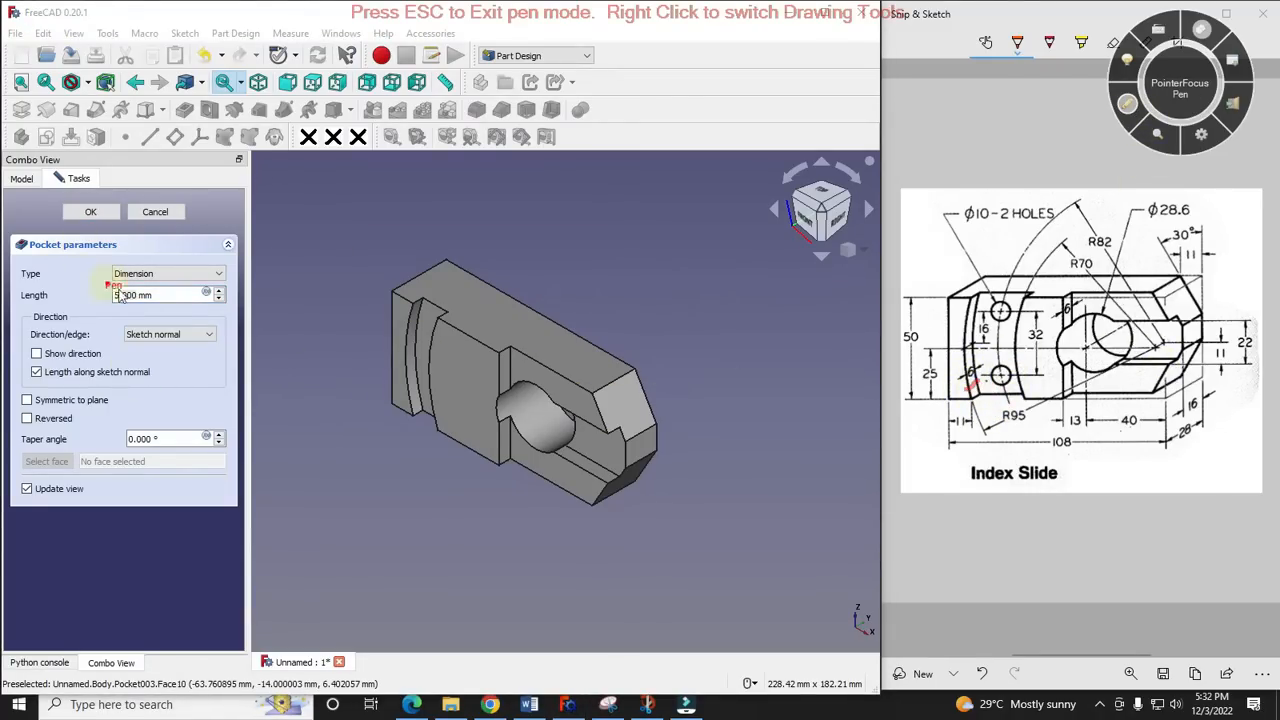
click(1130, 107)
click(172, 294)
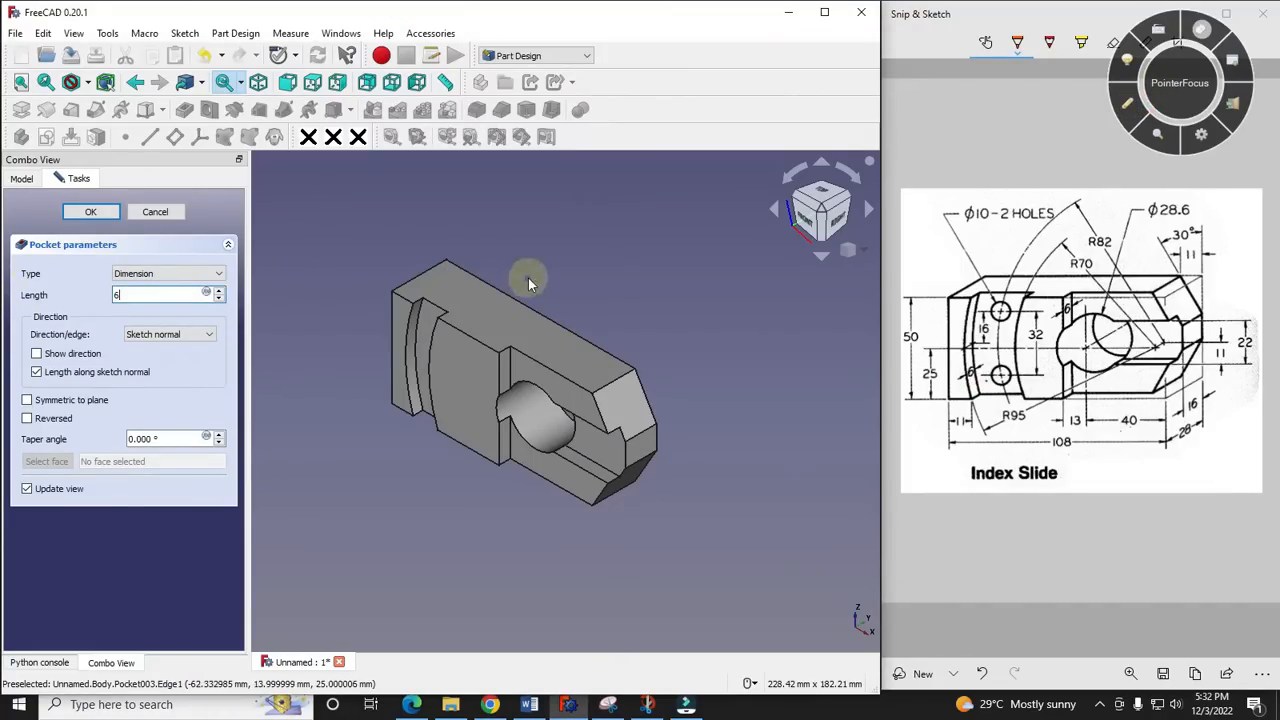
click(89, 213)
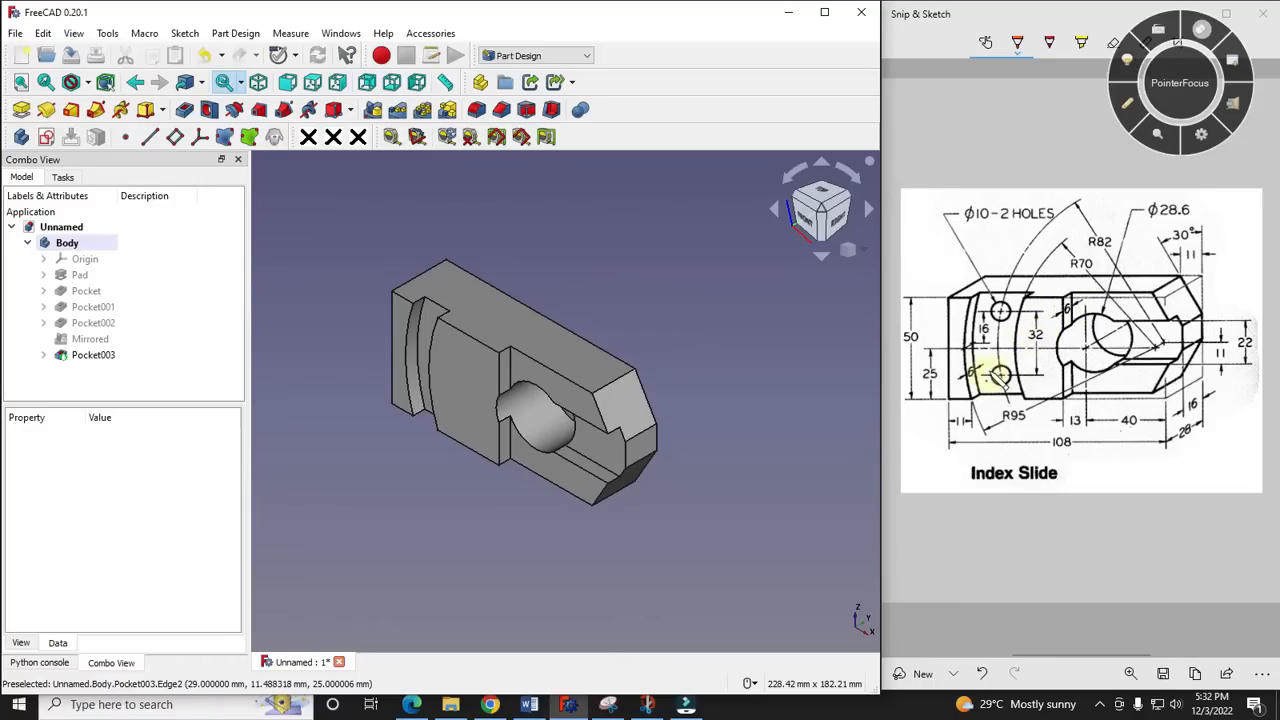
- Mark the recess floor near the upper hole on the reference drawing, and start a sketch on that curved recess's floor face
click(1127, 103)
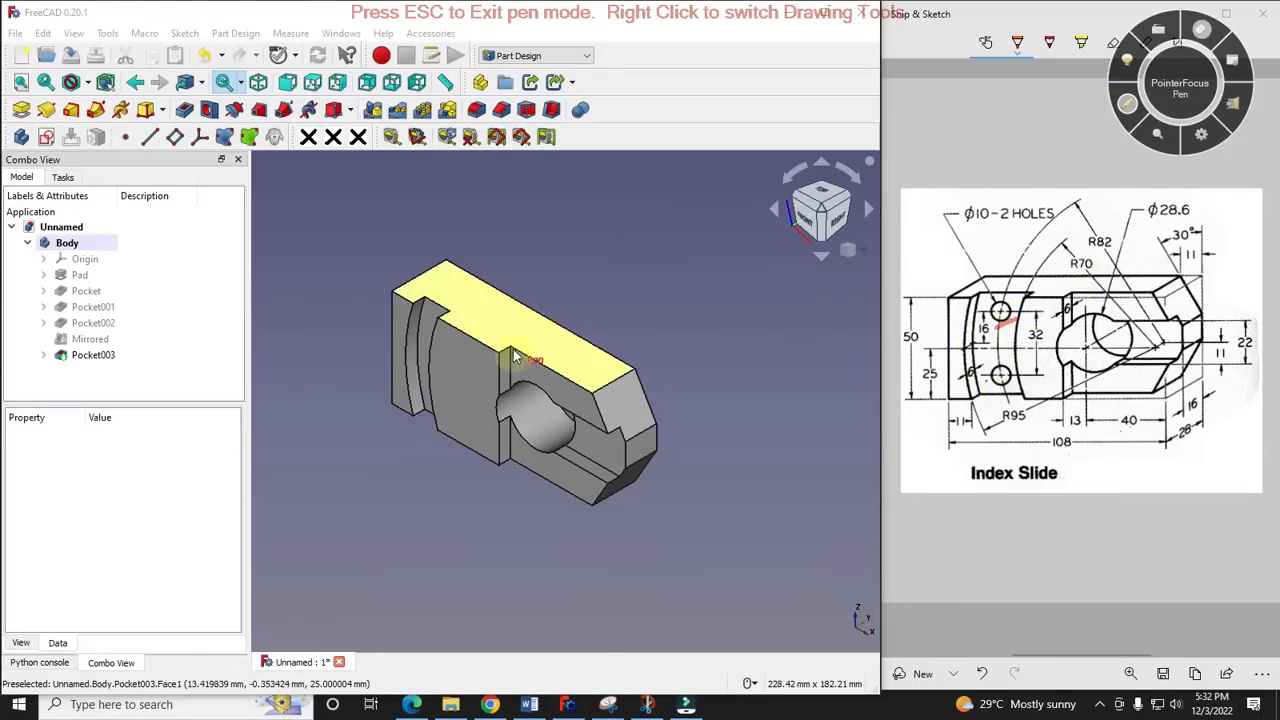
click(1125, 107)
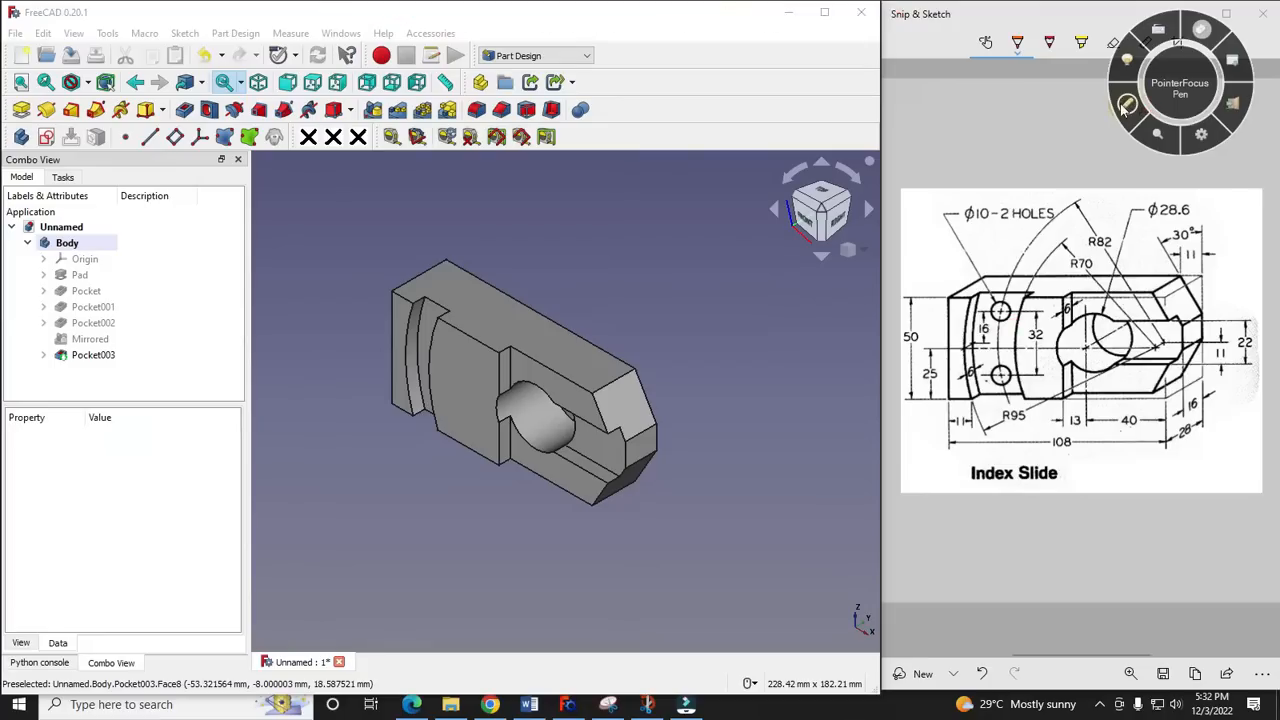
click(427, 335)
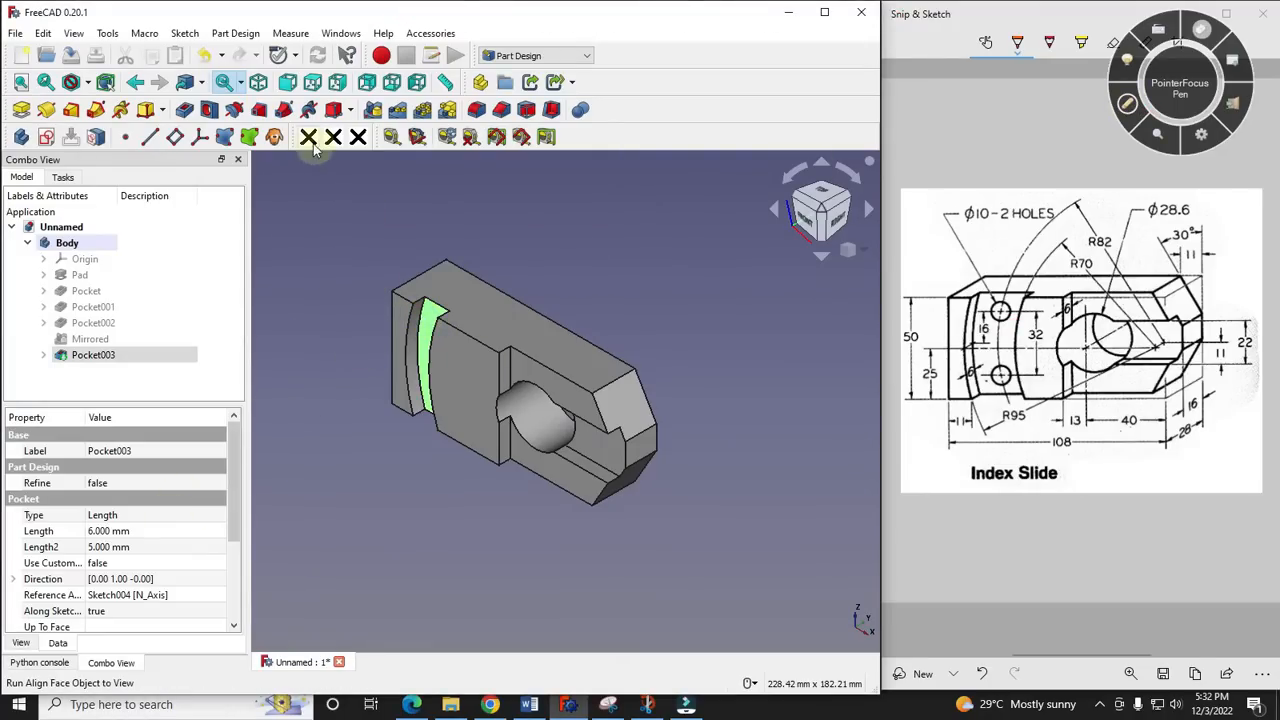
click(47, 139)
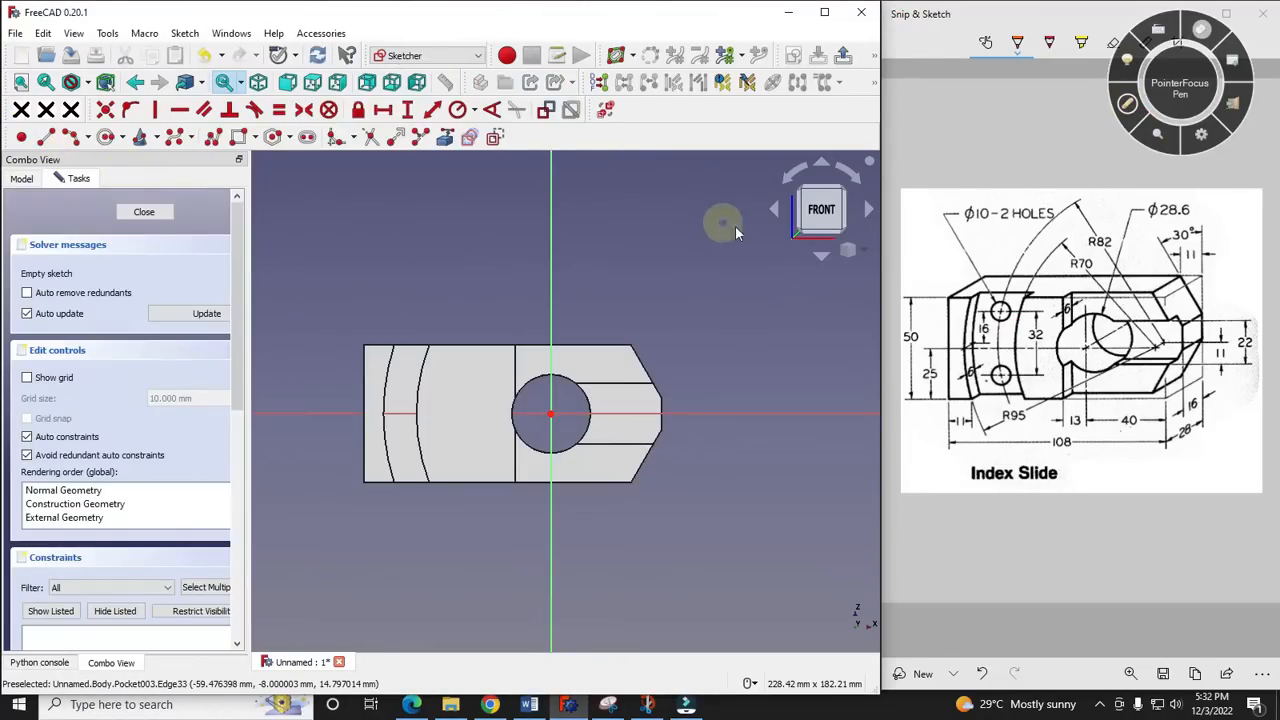
- Sketch two circles inside the curved recess, one above and one below the horizontal axis, and constrain them equal
scroll(334, 404, up, 3)
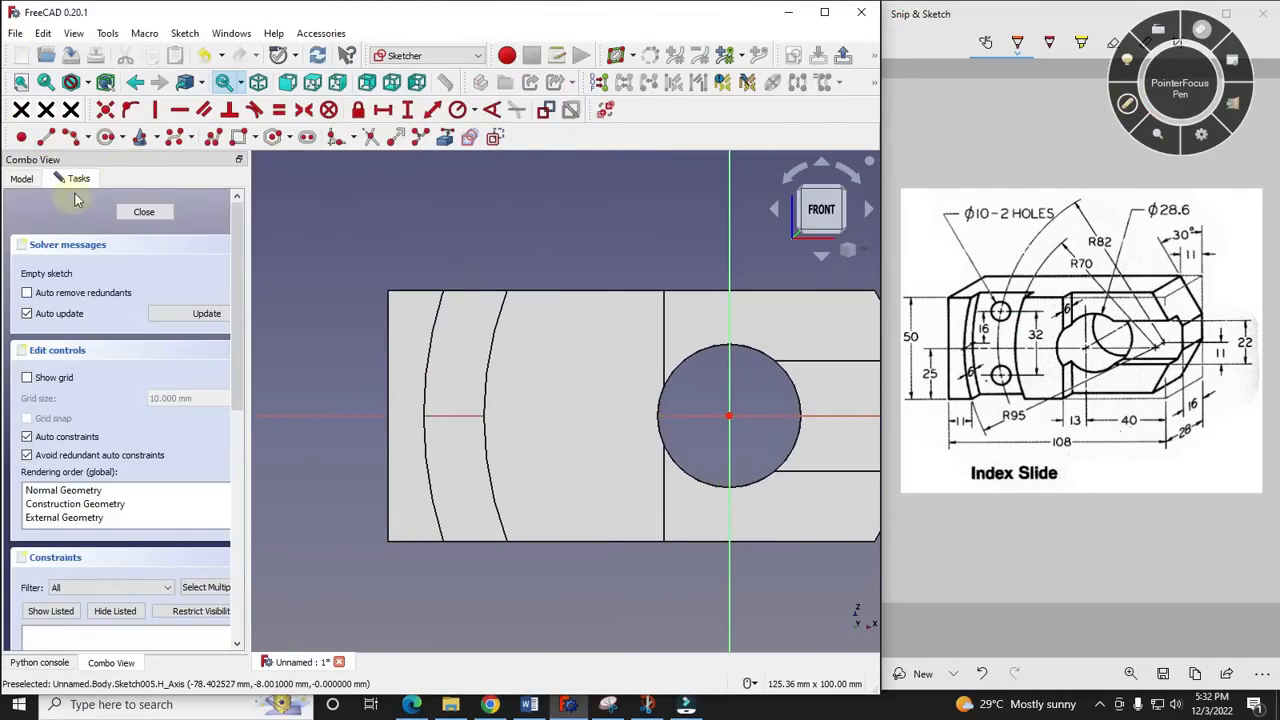
click(104, 145)
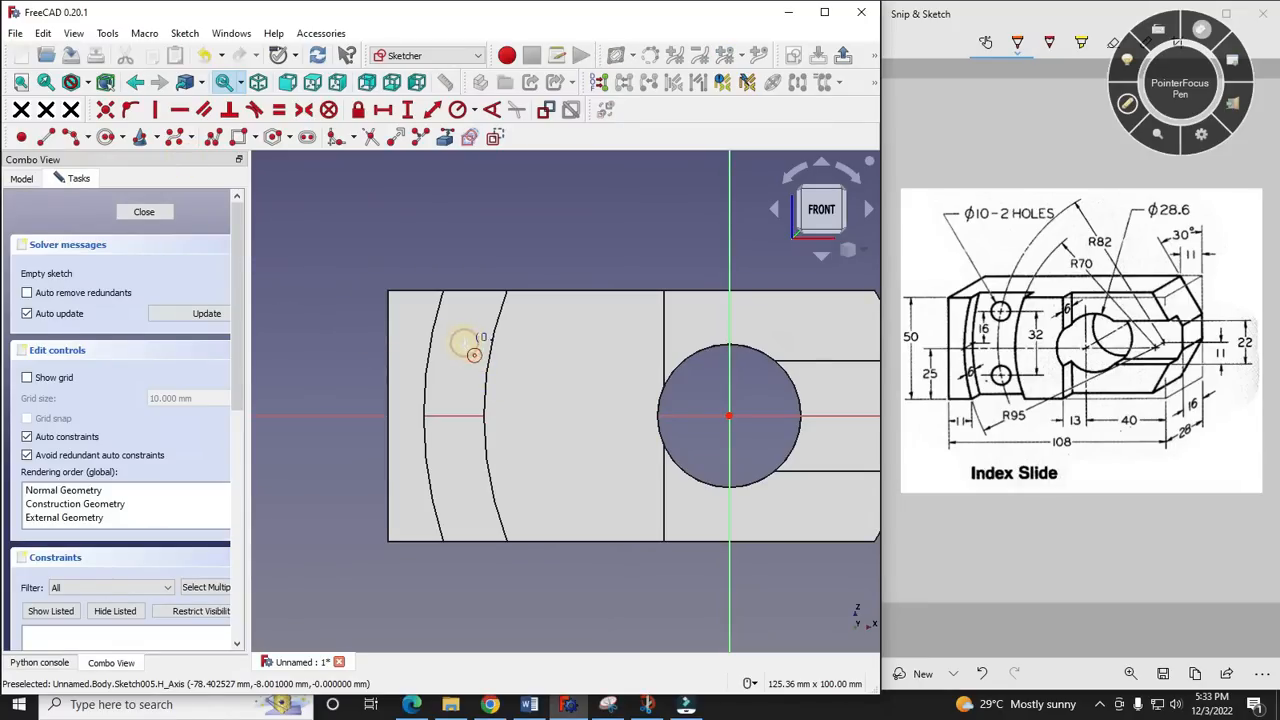
click(463, 339)
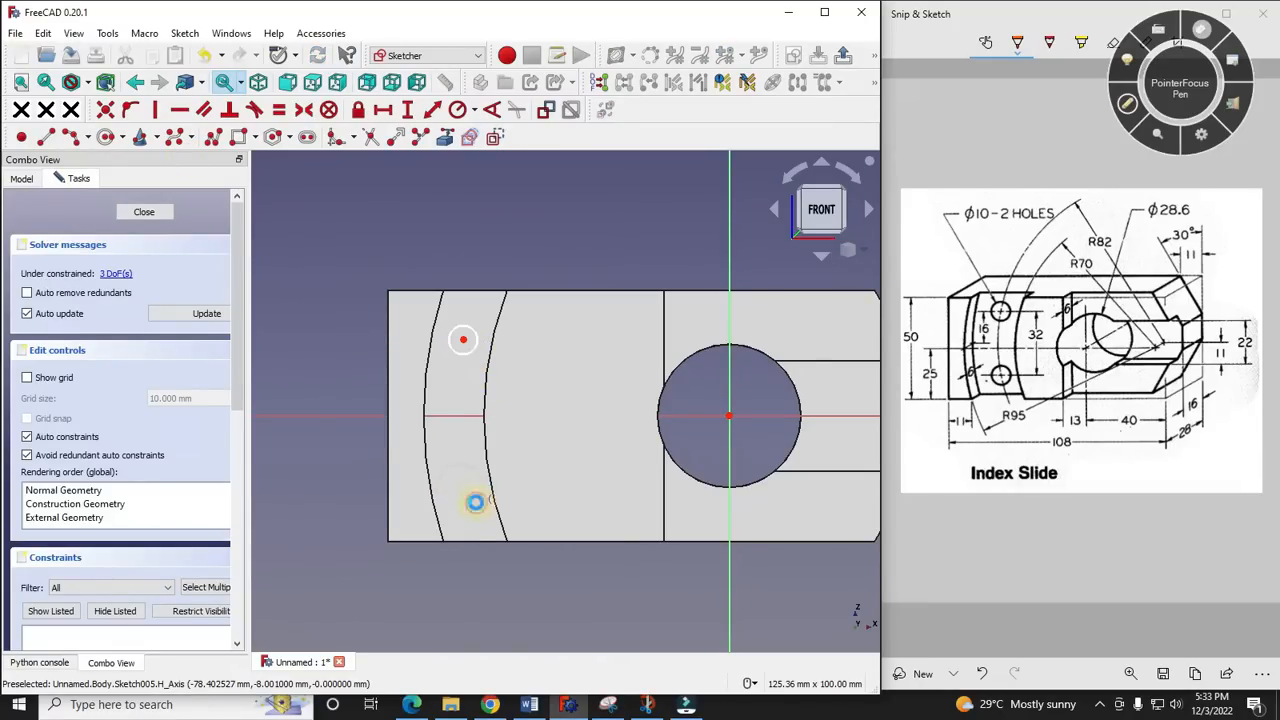
click(475, 502)
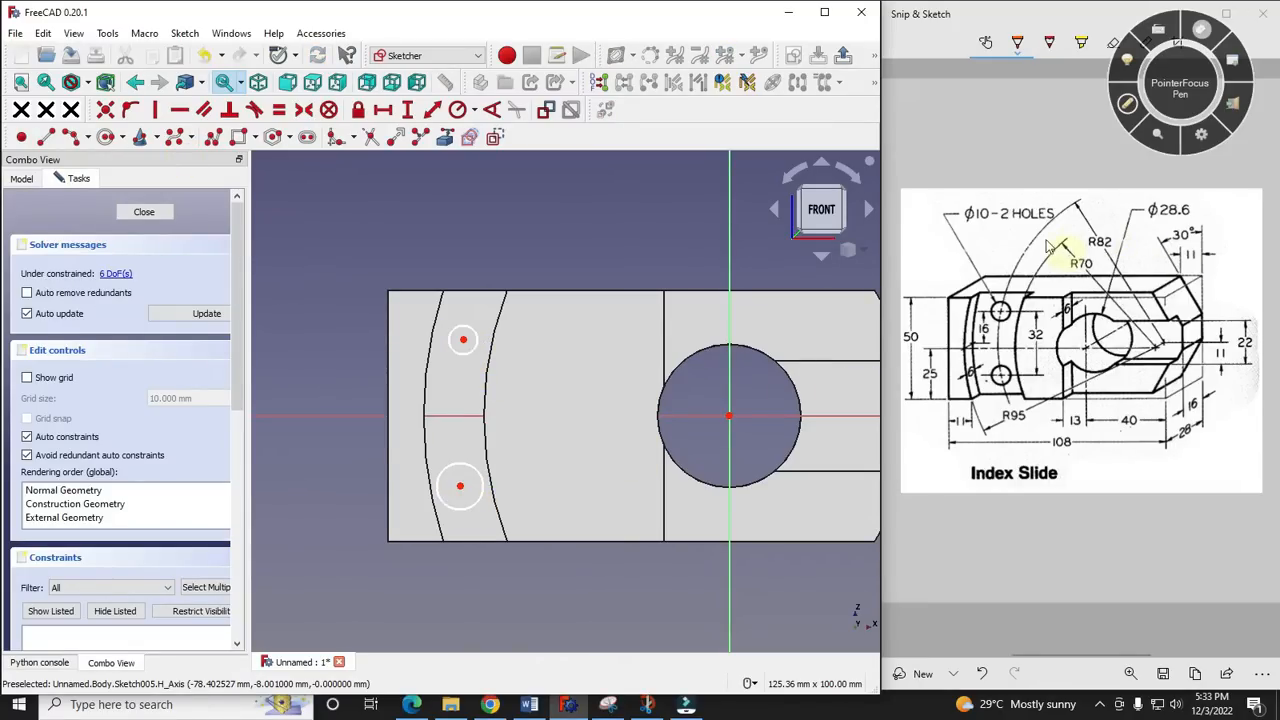
click(471, 333)
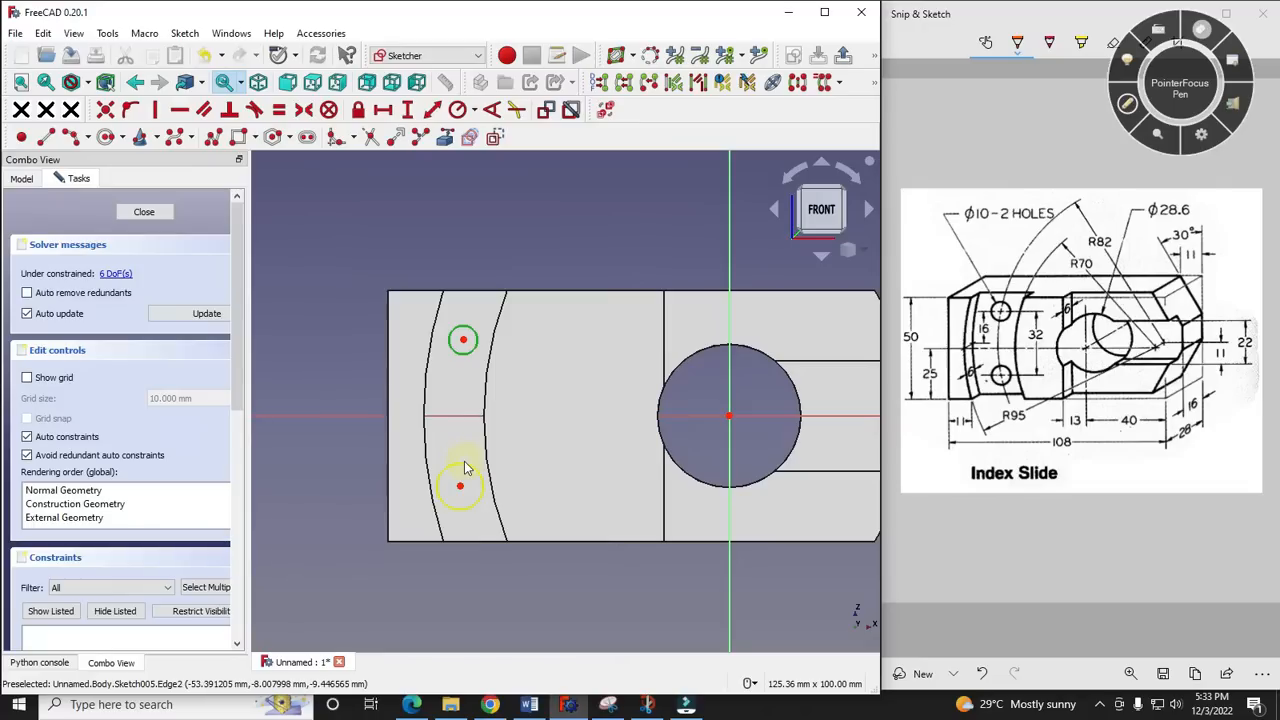
click(279, 109)
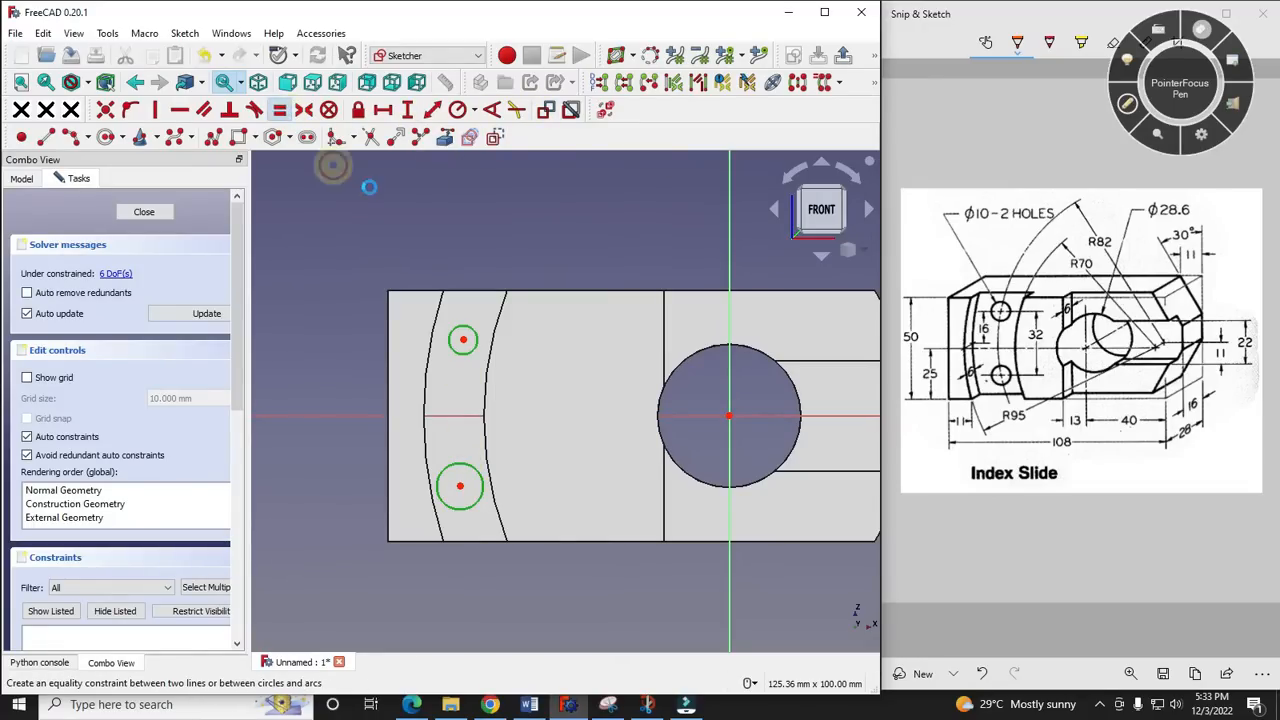
- Dimension the upper hole circle's diameter as 10 mm
click(476, 341)
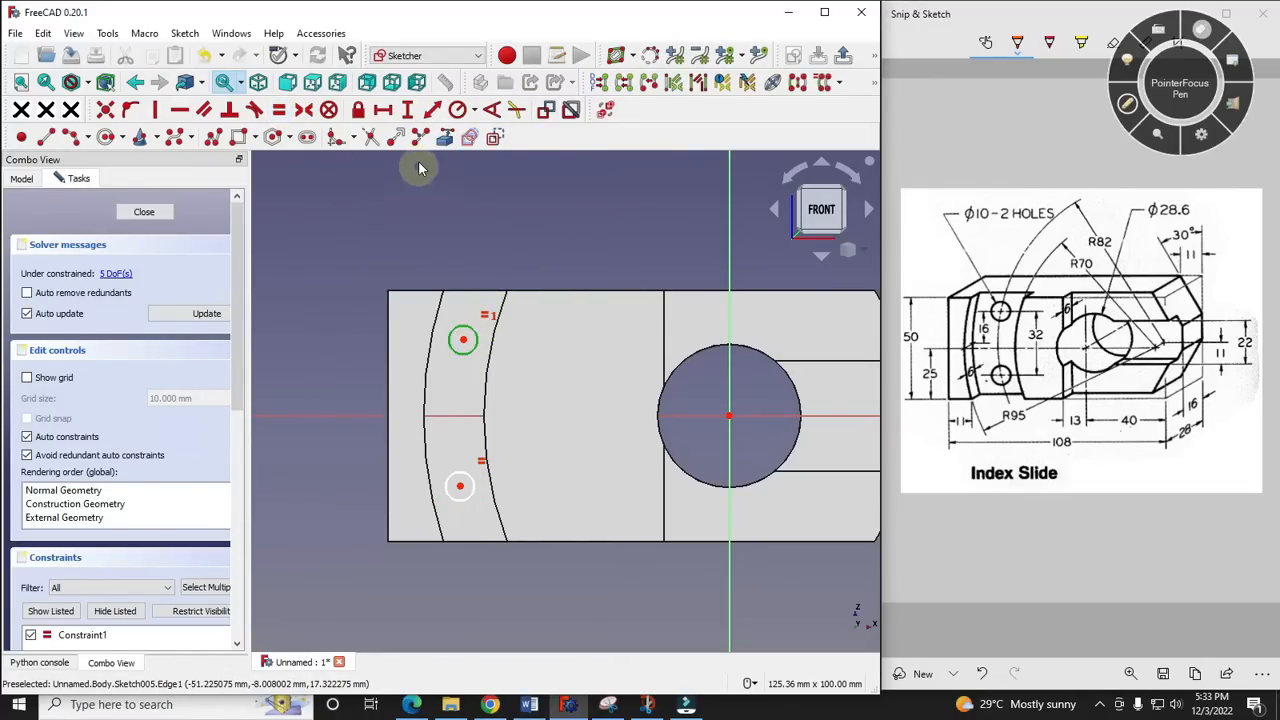
click(475, 111)
click(505, 151)
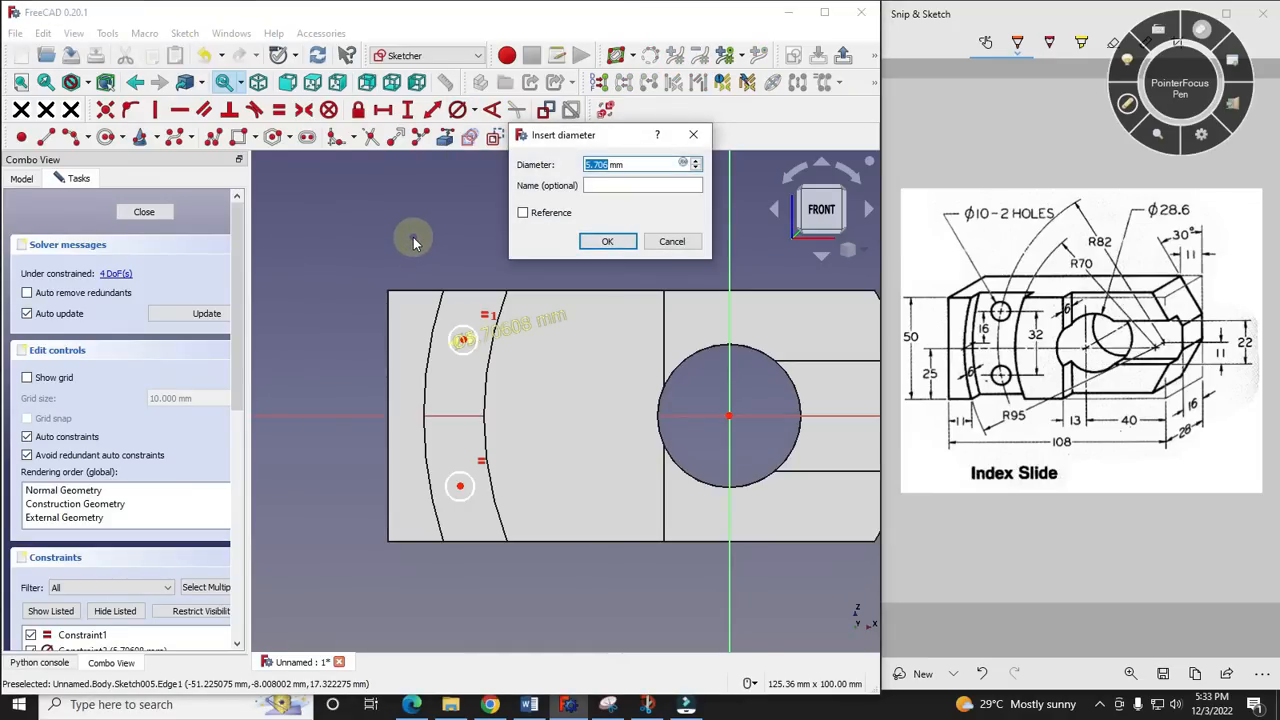
text(10)
key(Return)
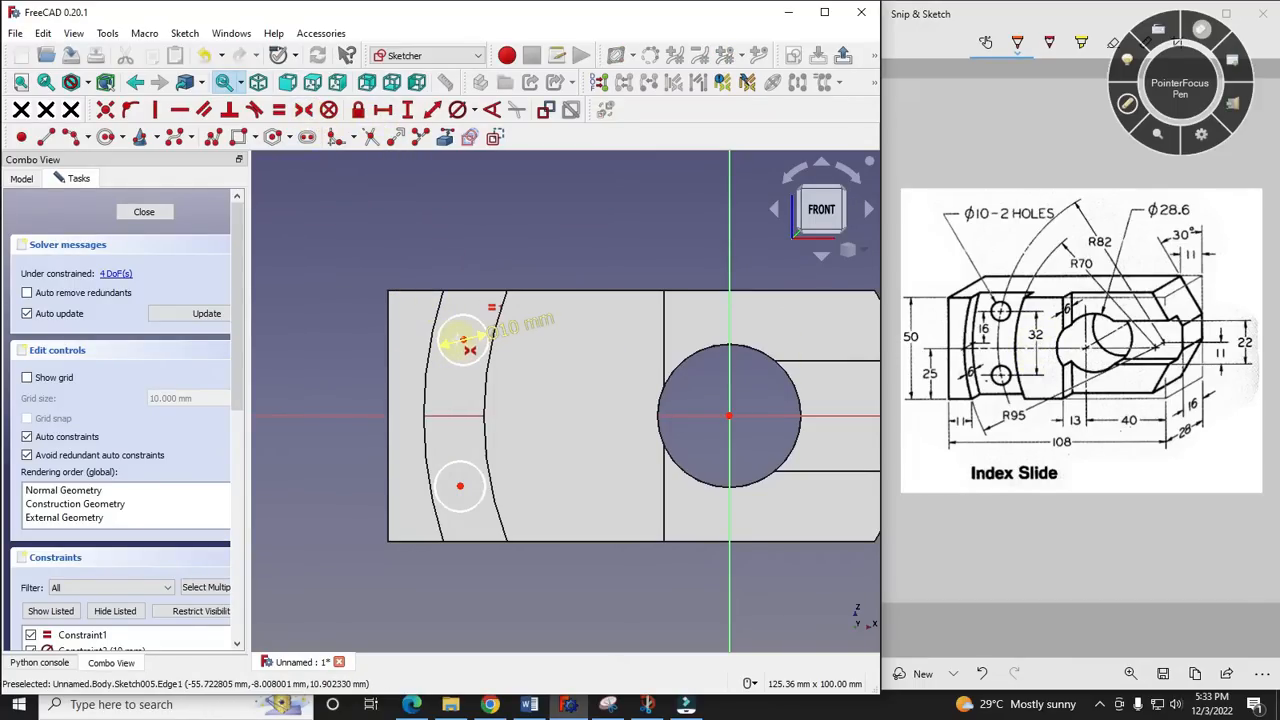
- Constrain the two circle centres symmetric about the horizontal axis, and move the upper circle slightly closer to the axis
click(463, 340)
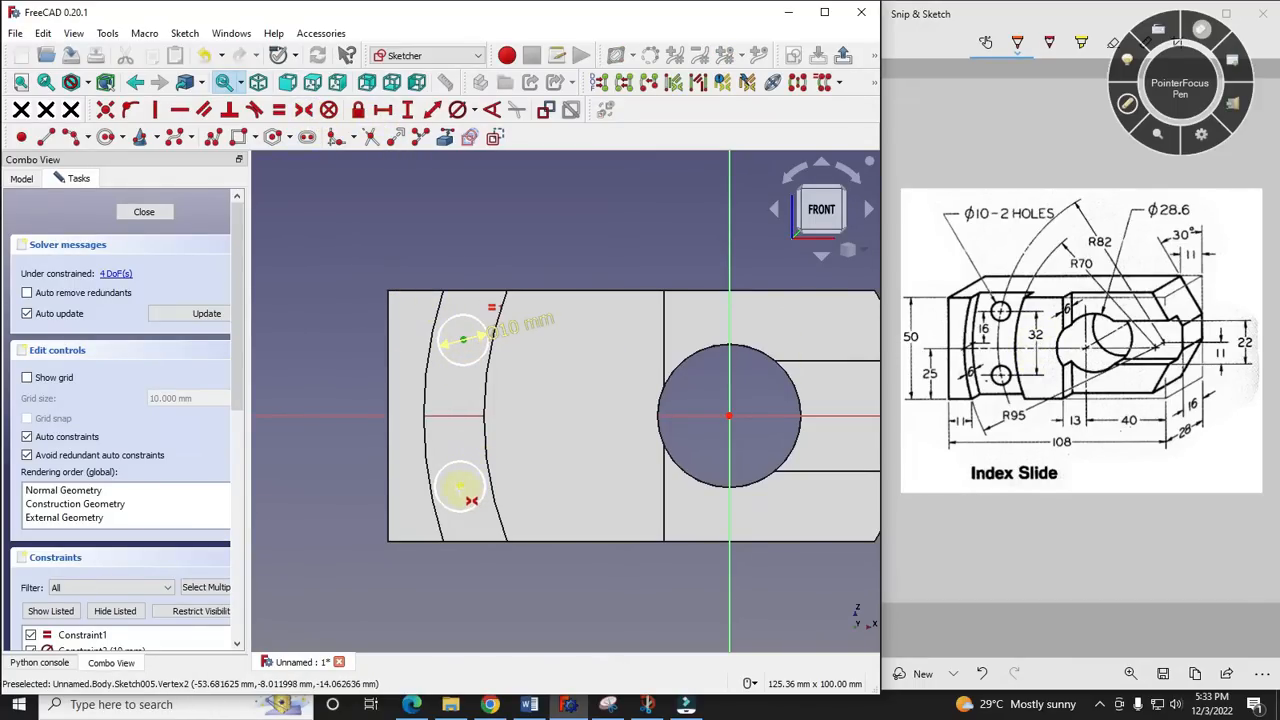
click(461, 416)
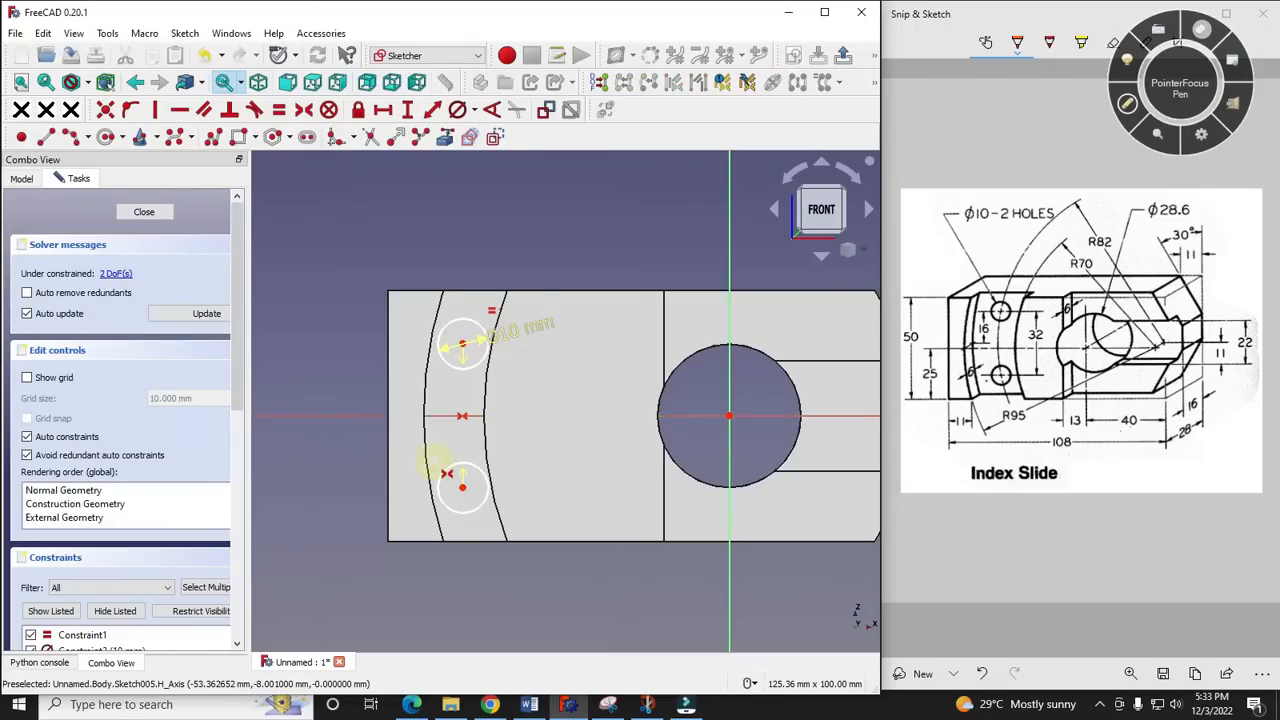
key(s)
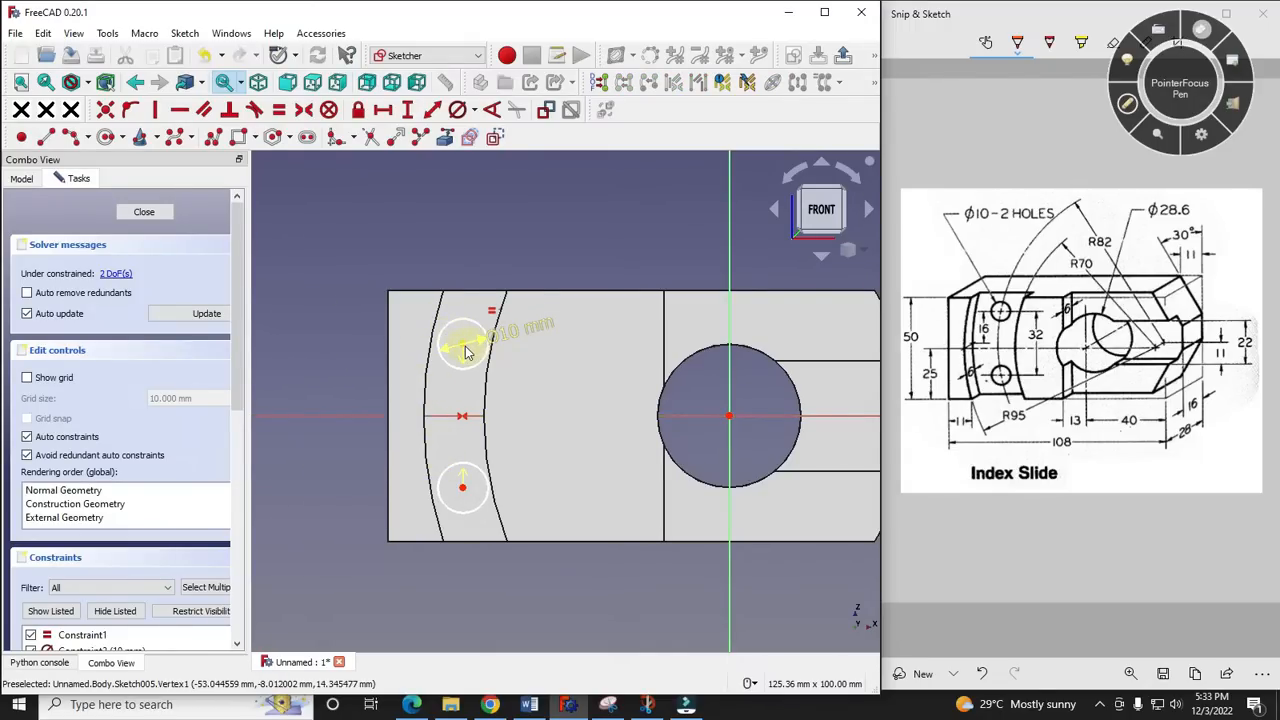
drag(461, 343, 457, 360)
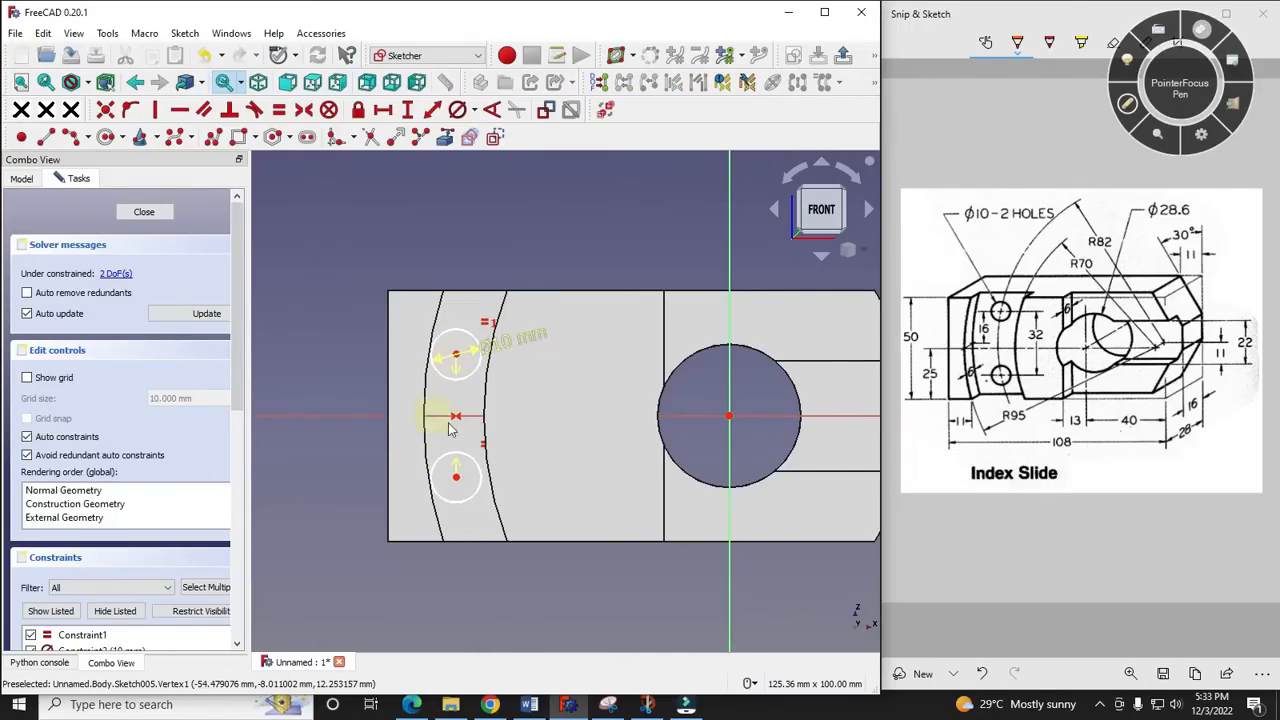
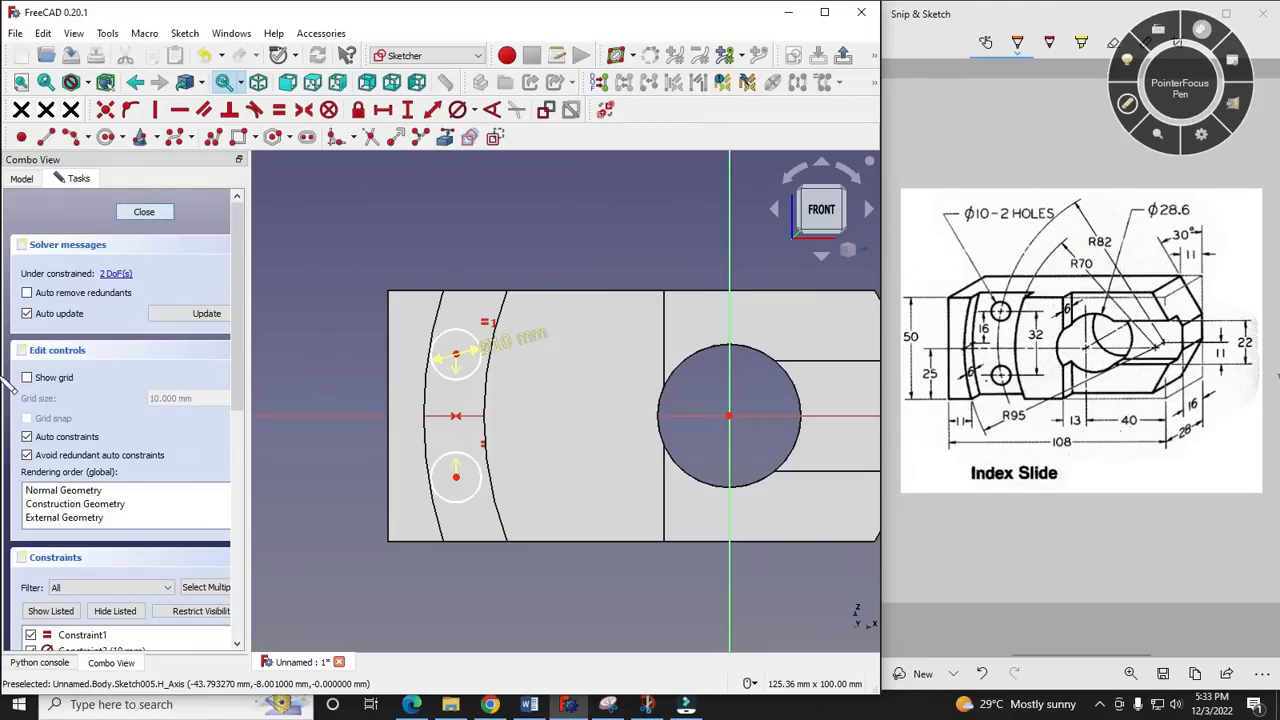
- Close the hole sketch and underline the R82 dimension on the reference drawing
click(1127, 104)
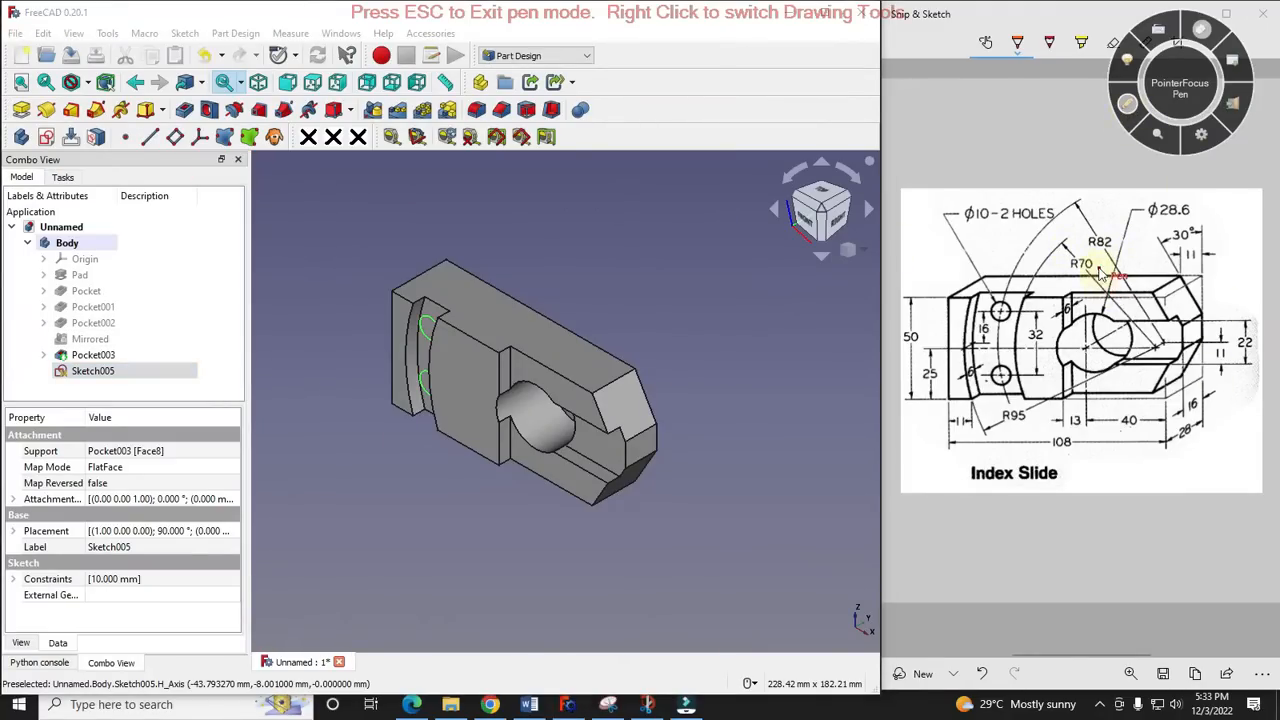
drag(1094, 253, 1146, 249)
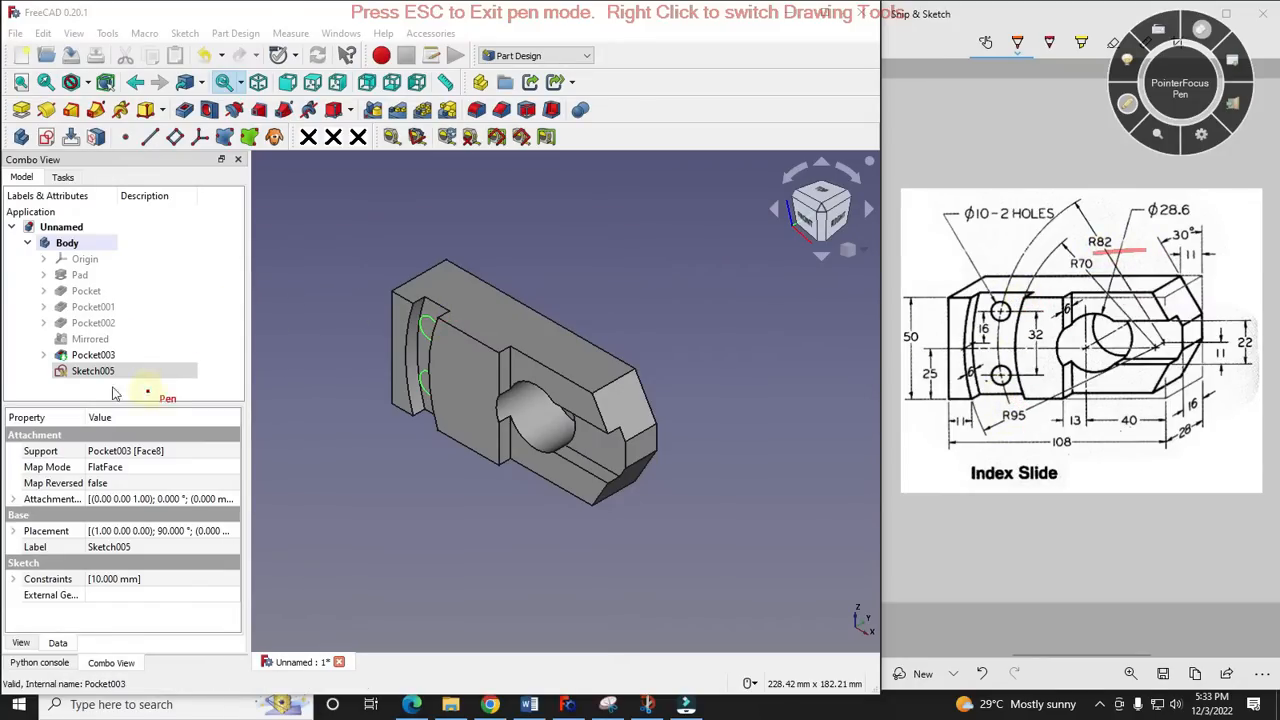
key(Escape)
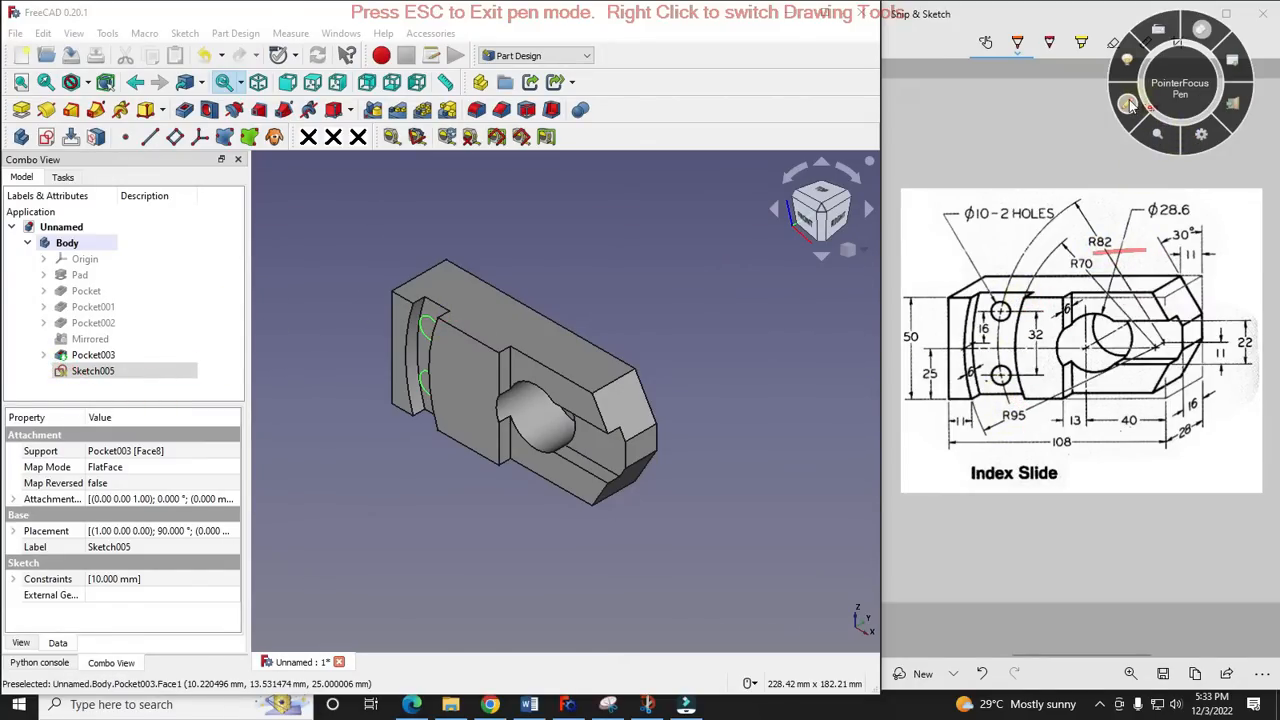
- Edit the curved recess pocket's sketch, set the outer arc's radius to 95 mm, and close the sketch
click(43, 355)
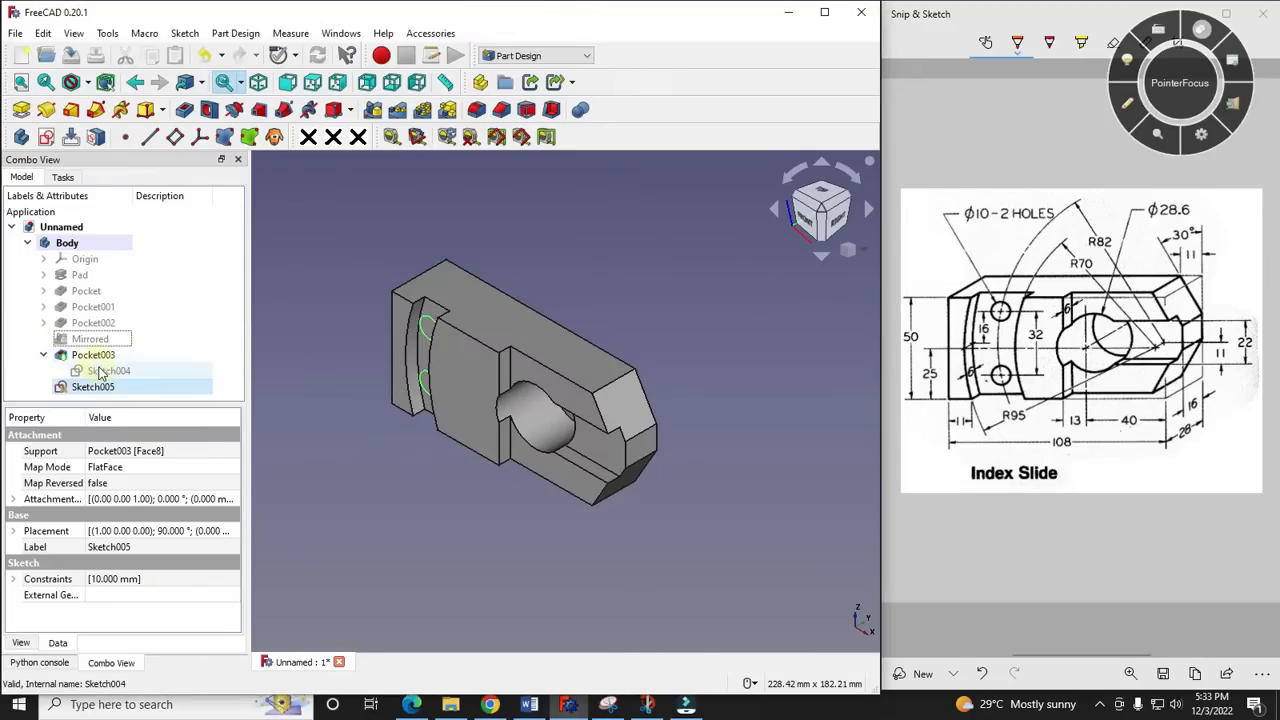
double_click(95, 370)
scroll(389, 413, up, 2)
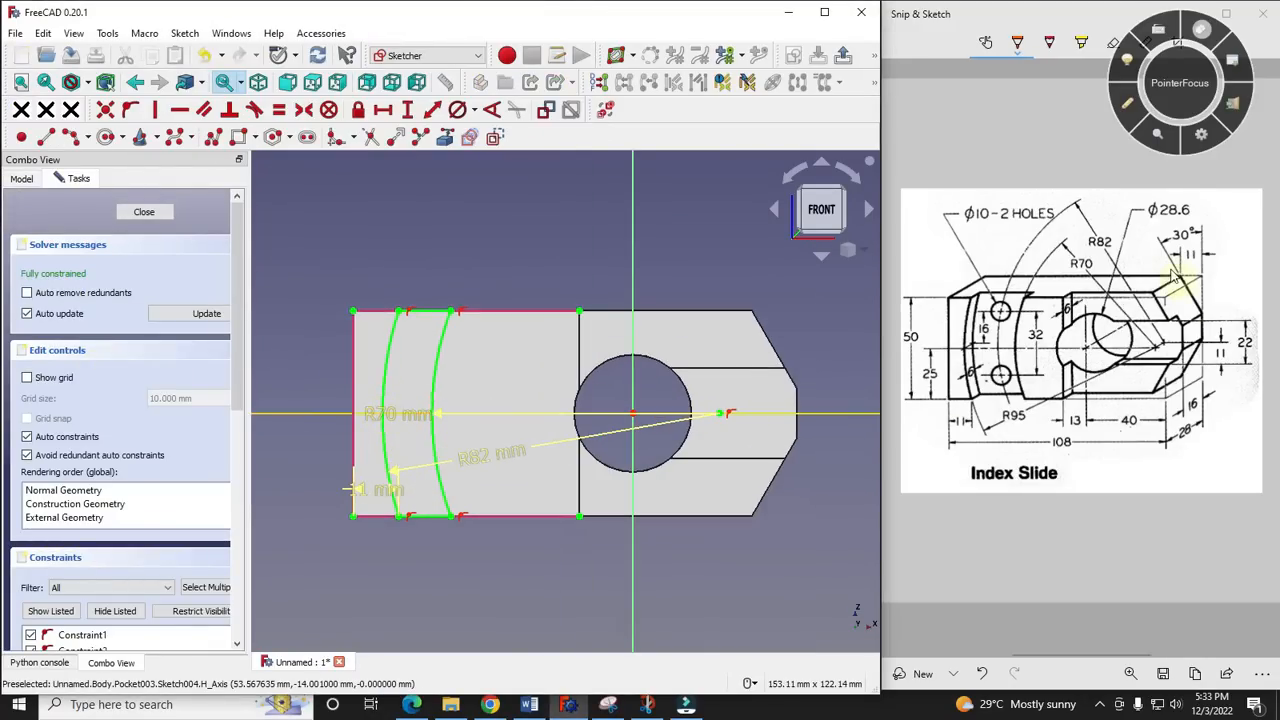
click(1015, 435)
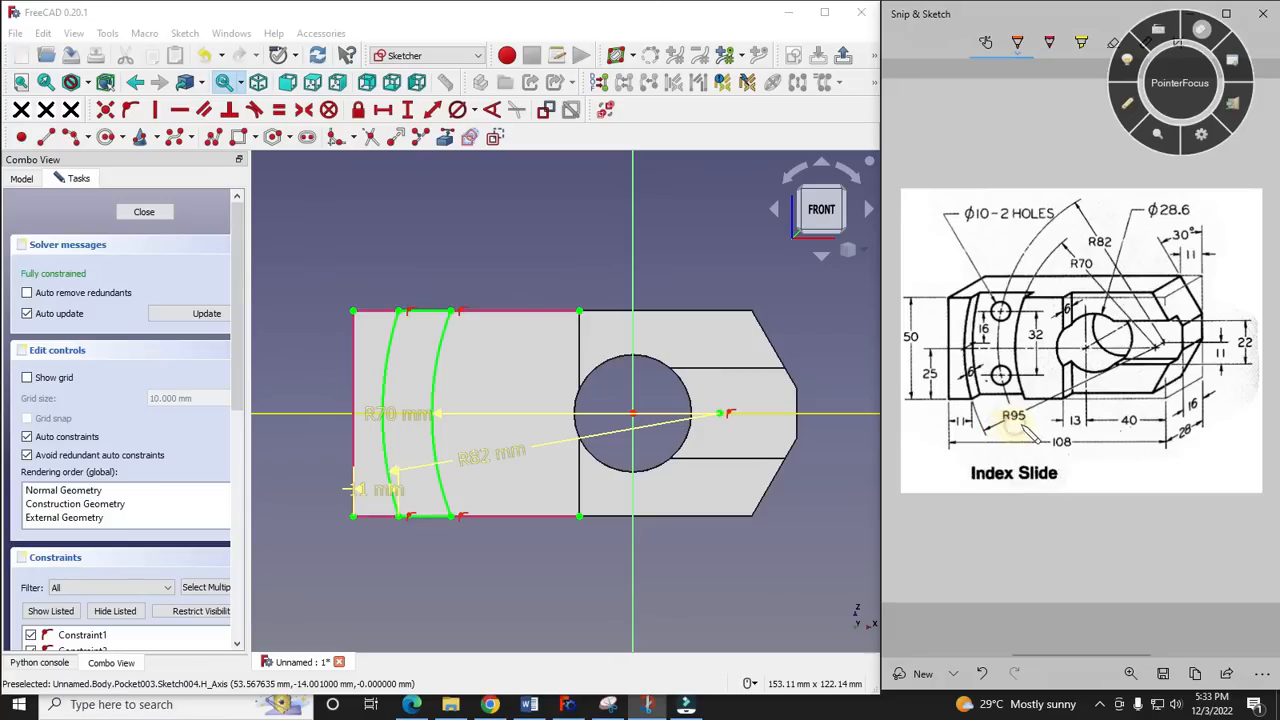
scroll(410, 470, up, 2)
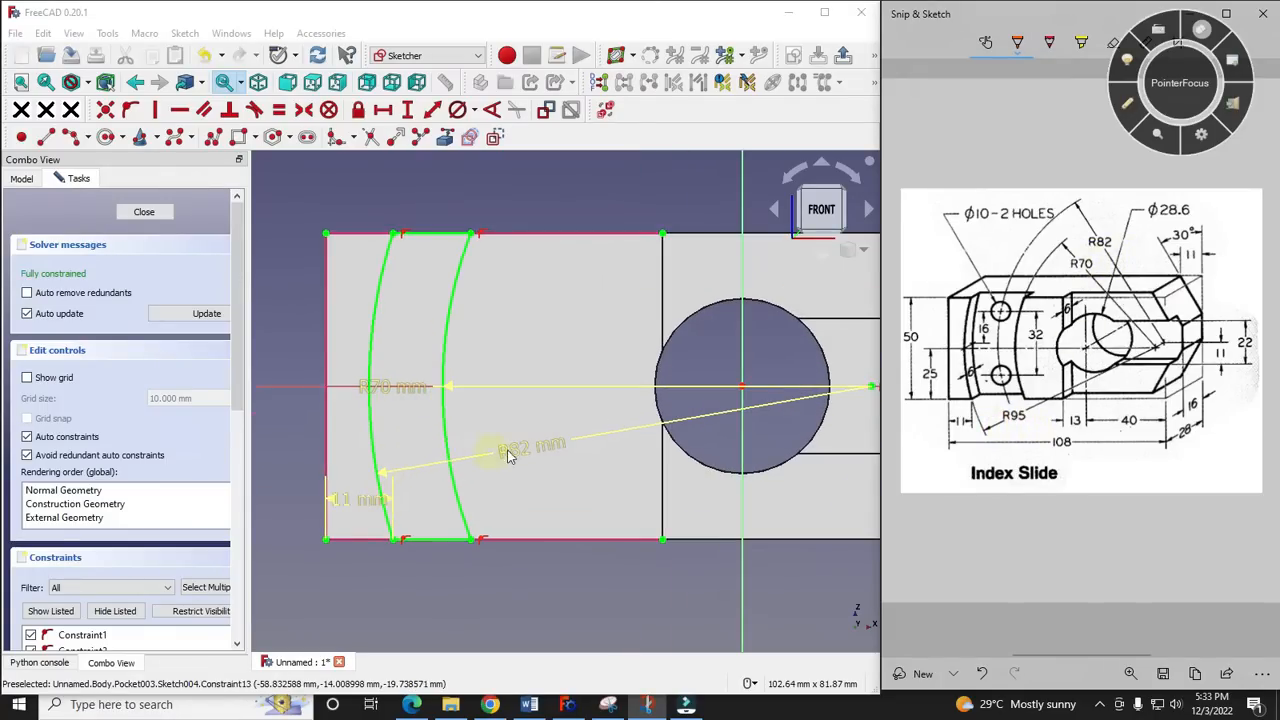
click(525, 455)
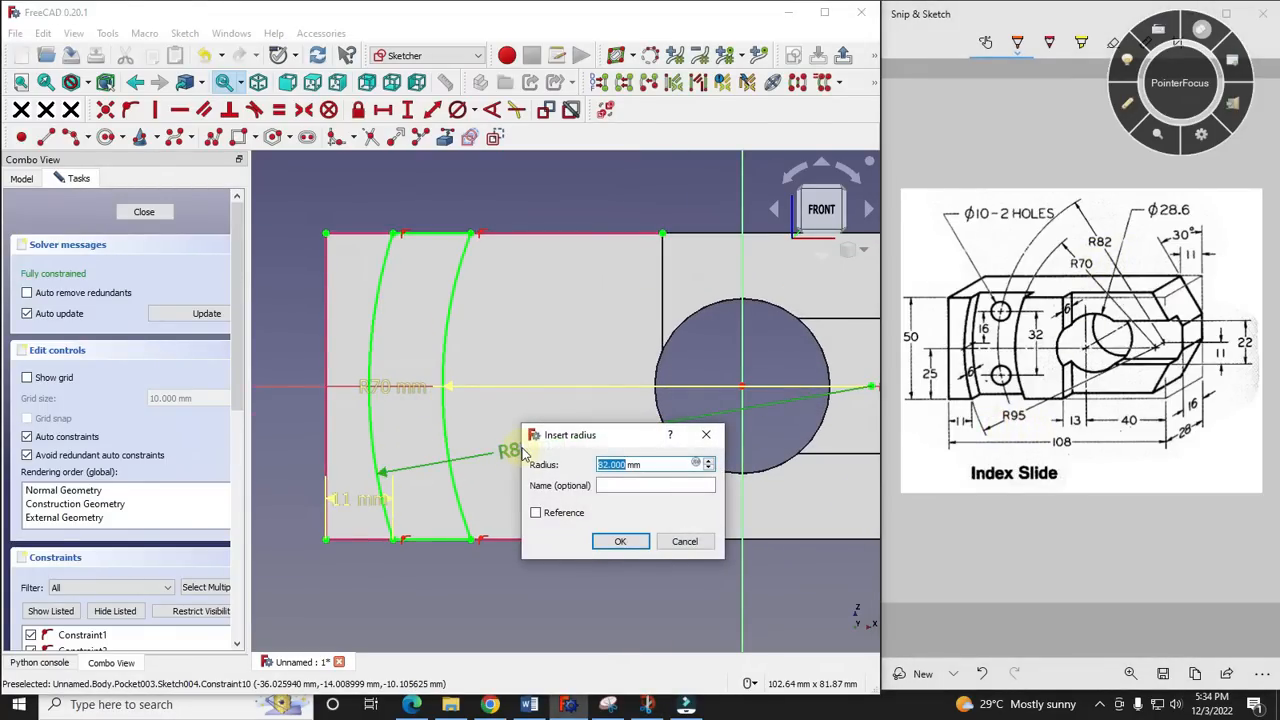
key(Return)
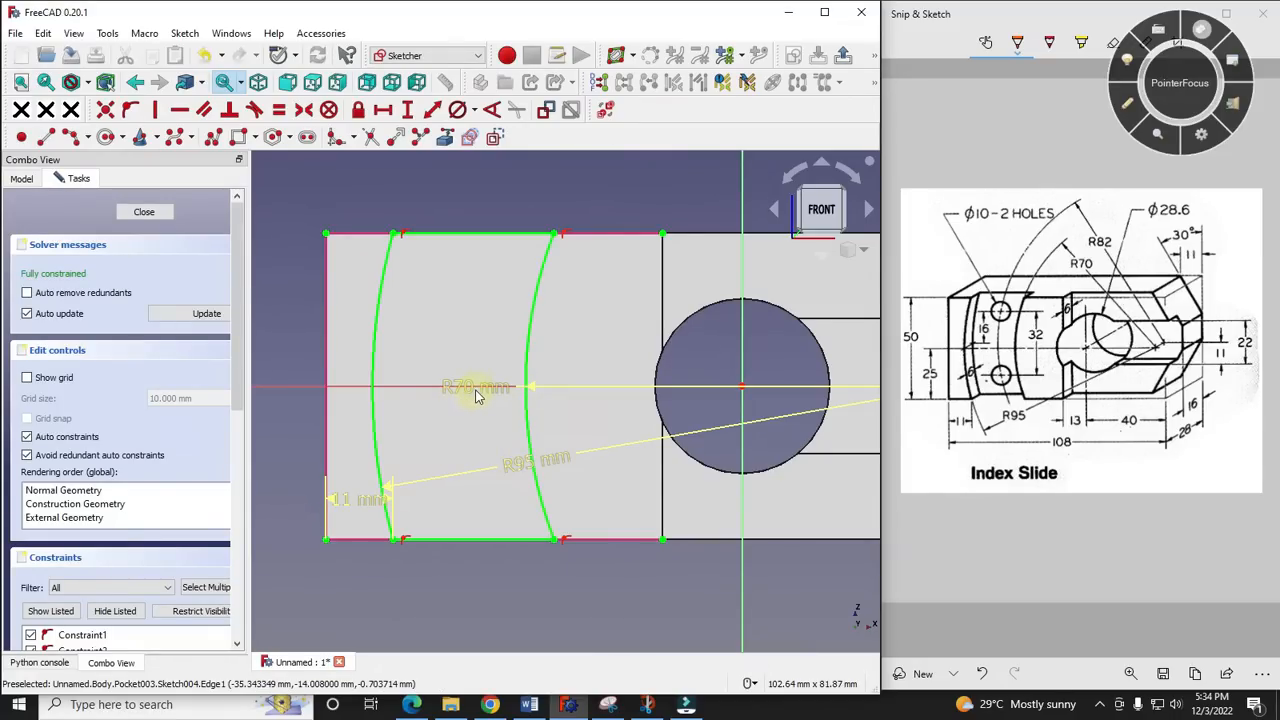
scroll(492, 468, up, 3)
scroll(492, 470, down, 6)
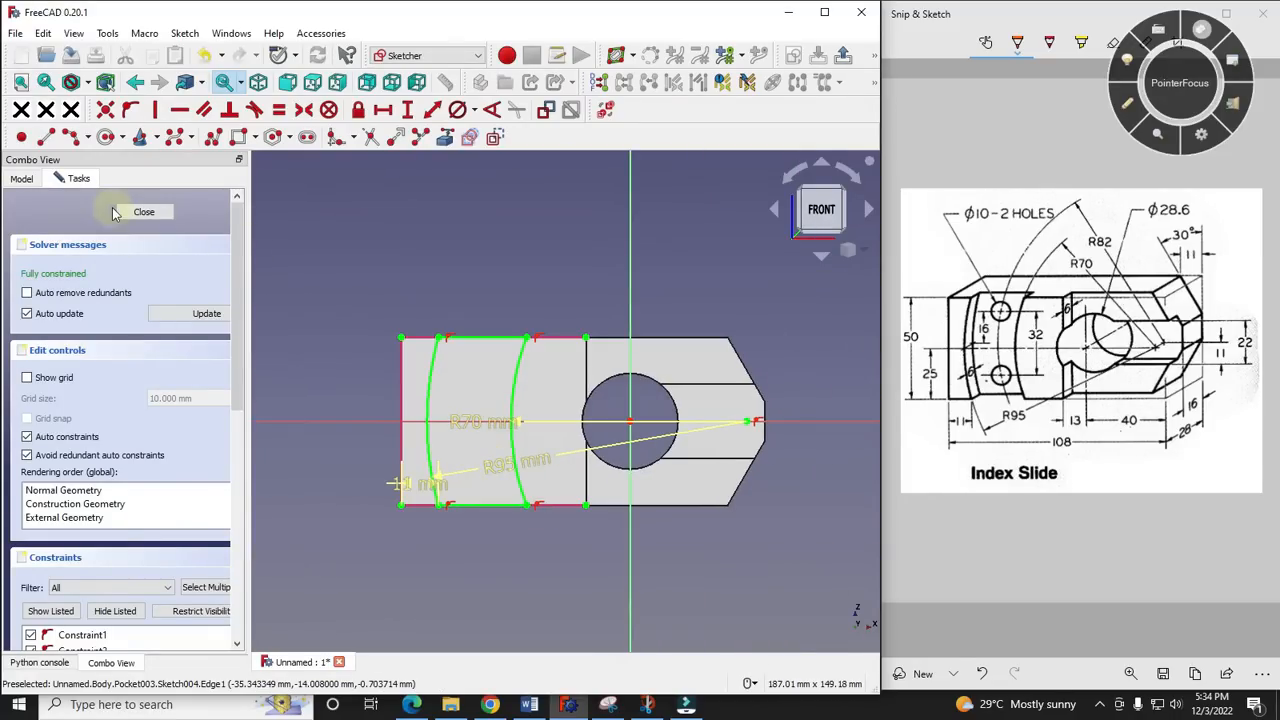
click(150, 215)
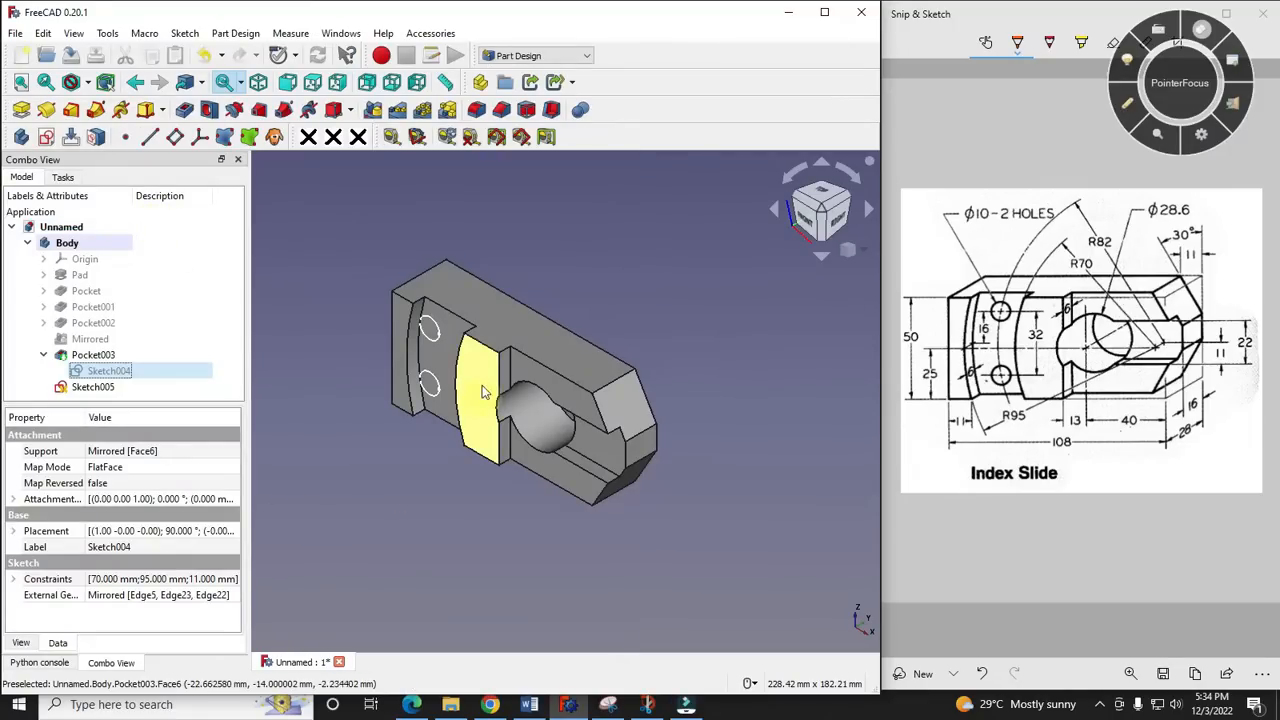
- Reopen the two-hole sketch and draw an arc across the curved recess that extends beyond the part's upper and lower edges
scroll(470, 390, up, 2)
double_click(92, 387)
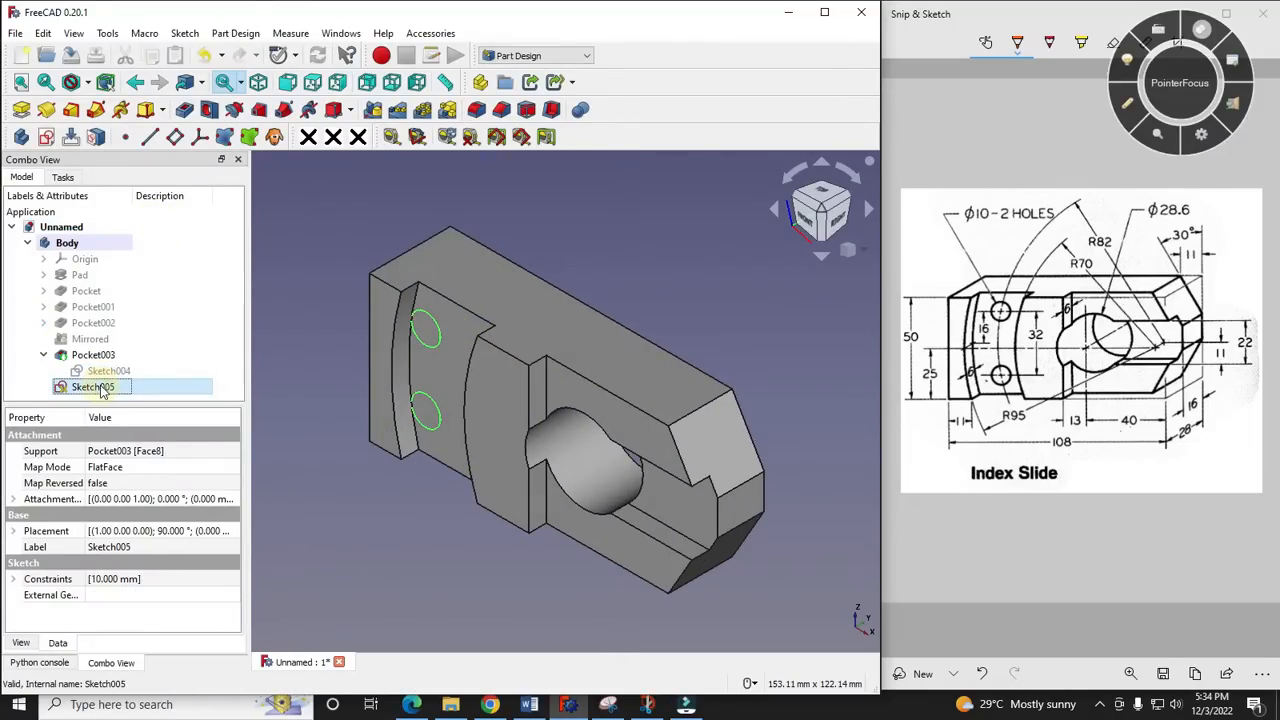
scroll(482, 421, down, 3)
scroll(387, 384, up, 2)
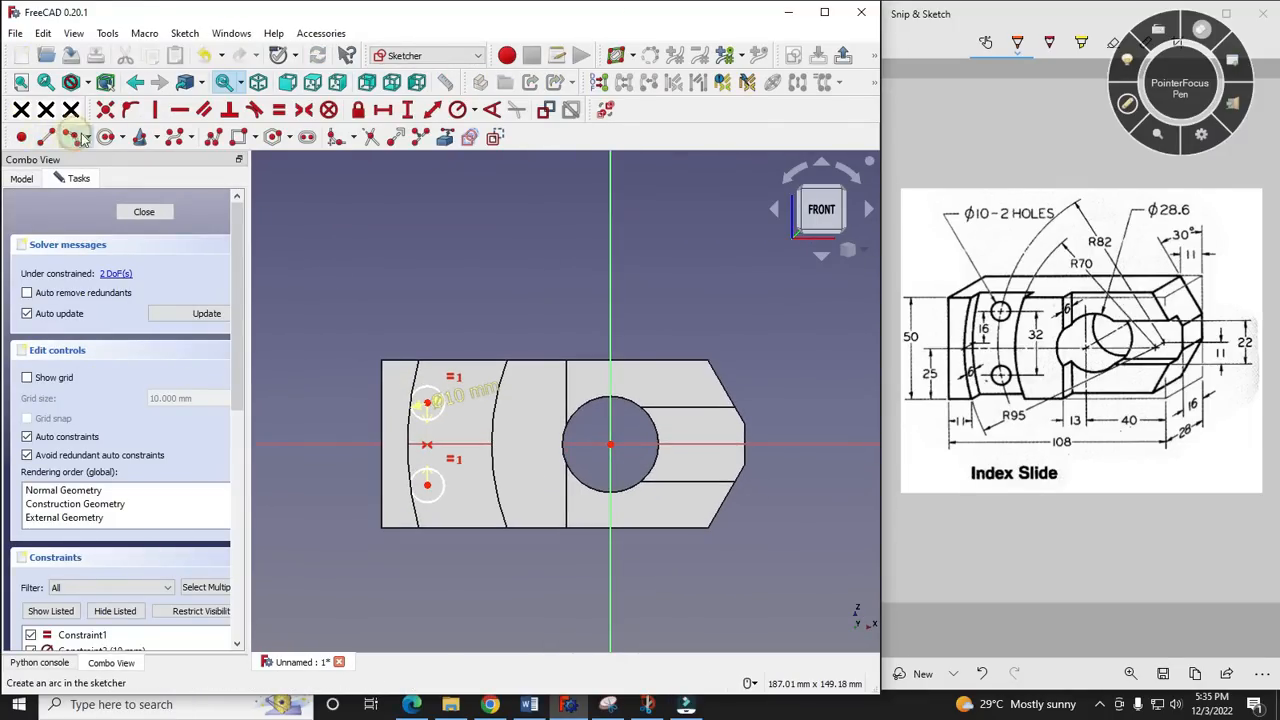
click(80, 137)
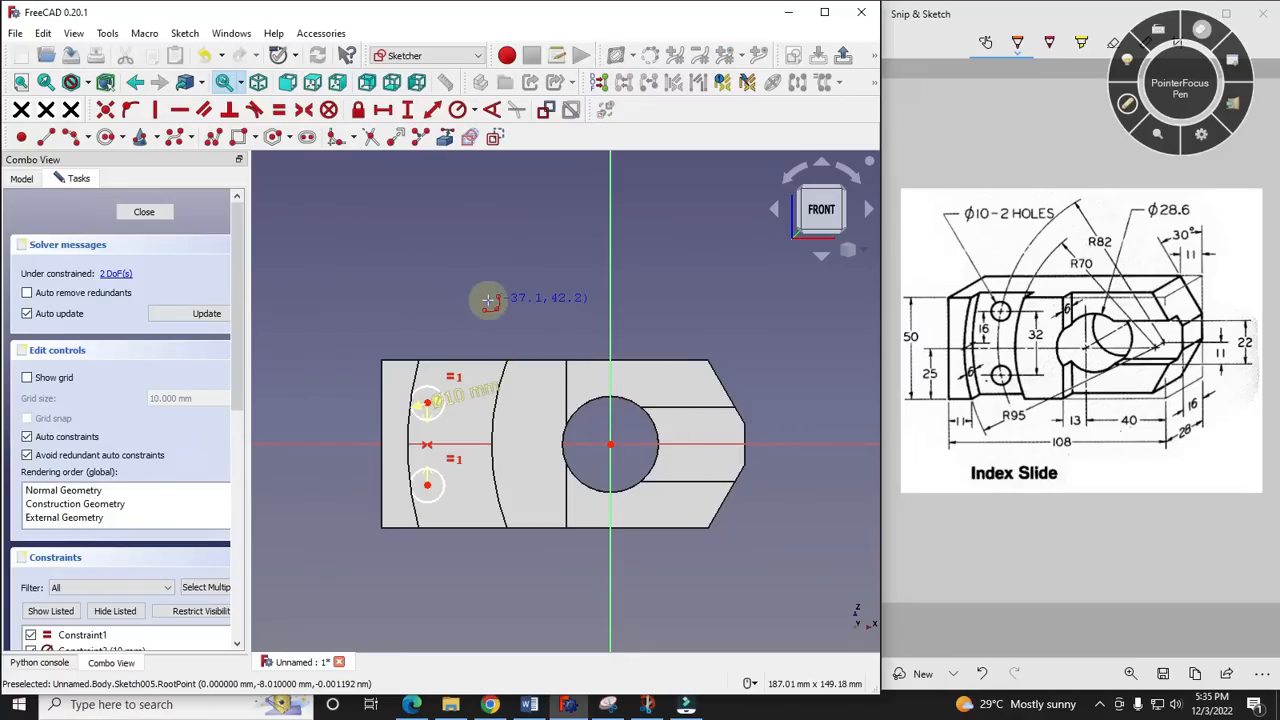
click(488, 446)
click(487, 597)
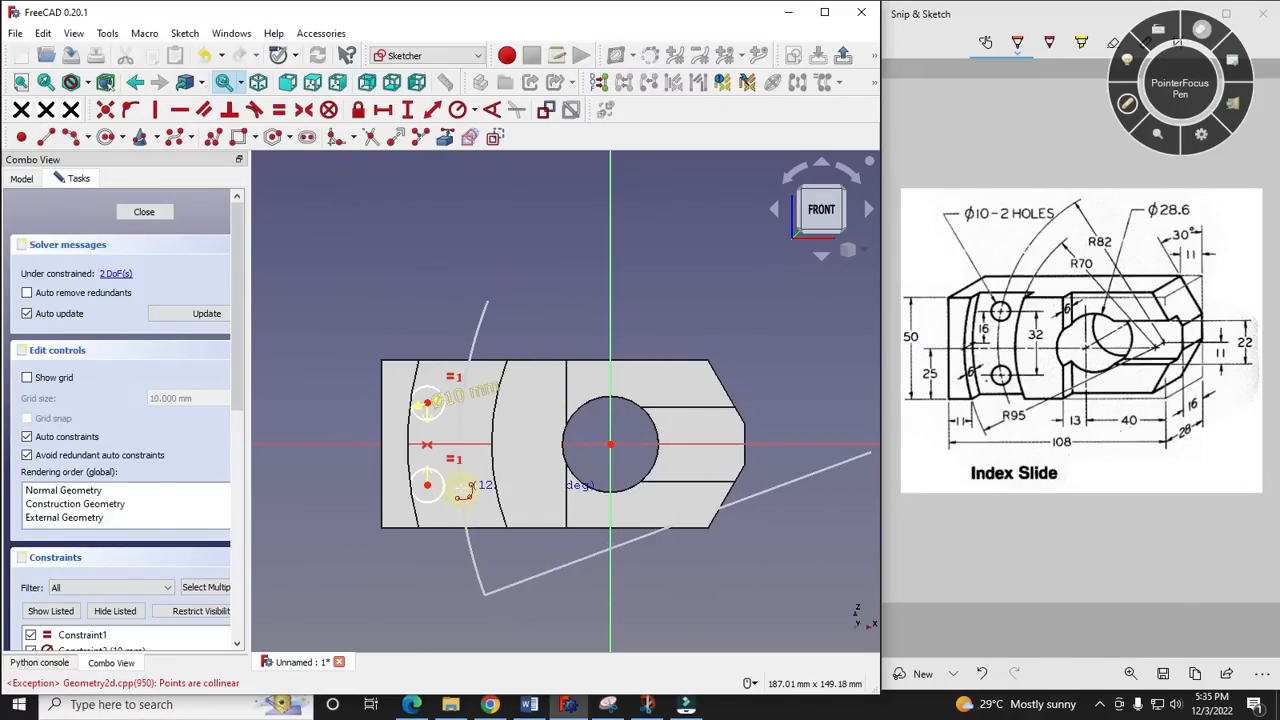
- Reference the recess's inner curved edge as external geometry and make the new arc's centre coincident with that edge's centre
scroll(430, 408, up, 2)
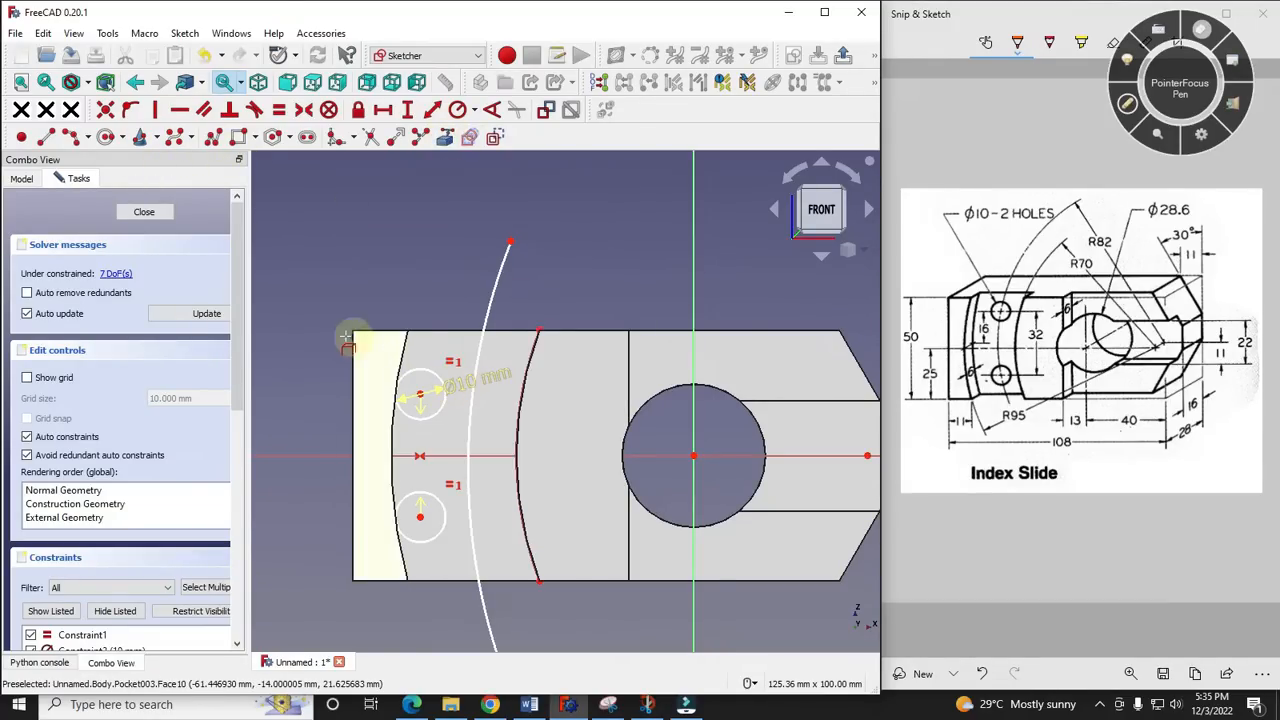
scroll(358, 338, down, 2)
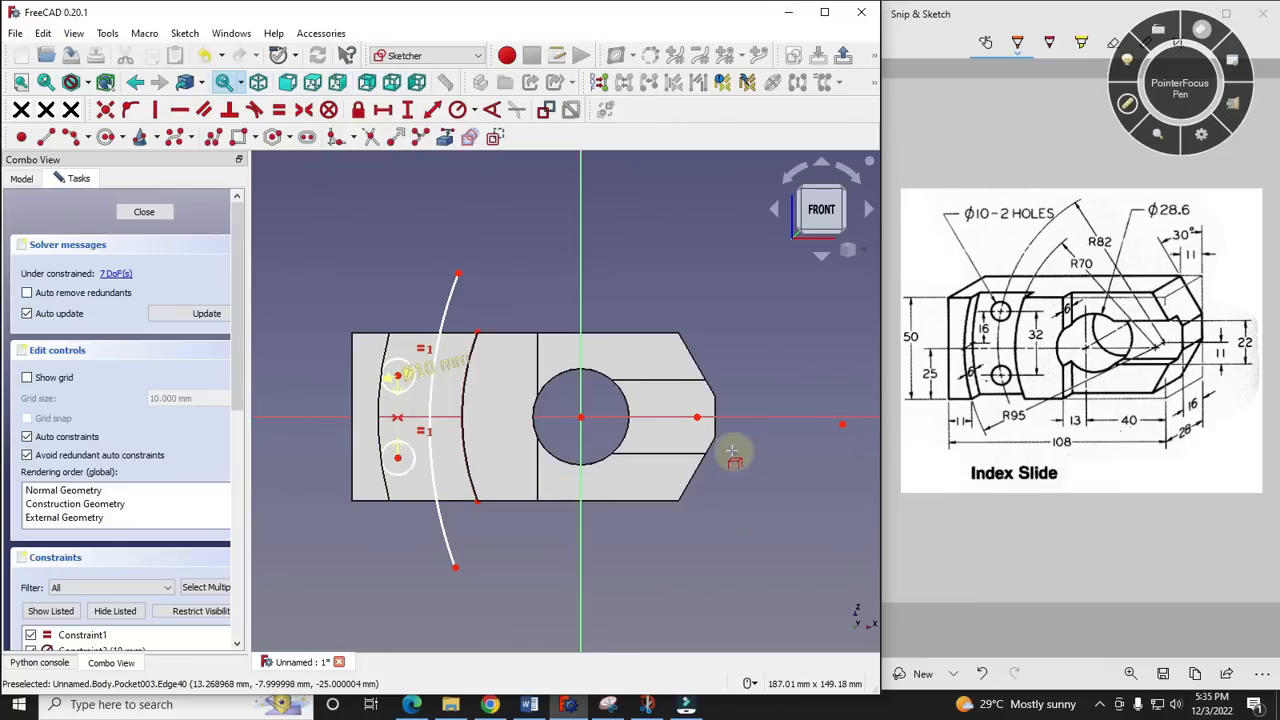
click(843, 425)
click(697, 418)
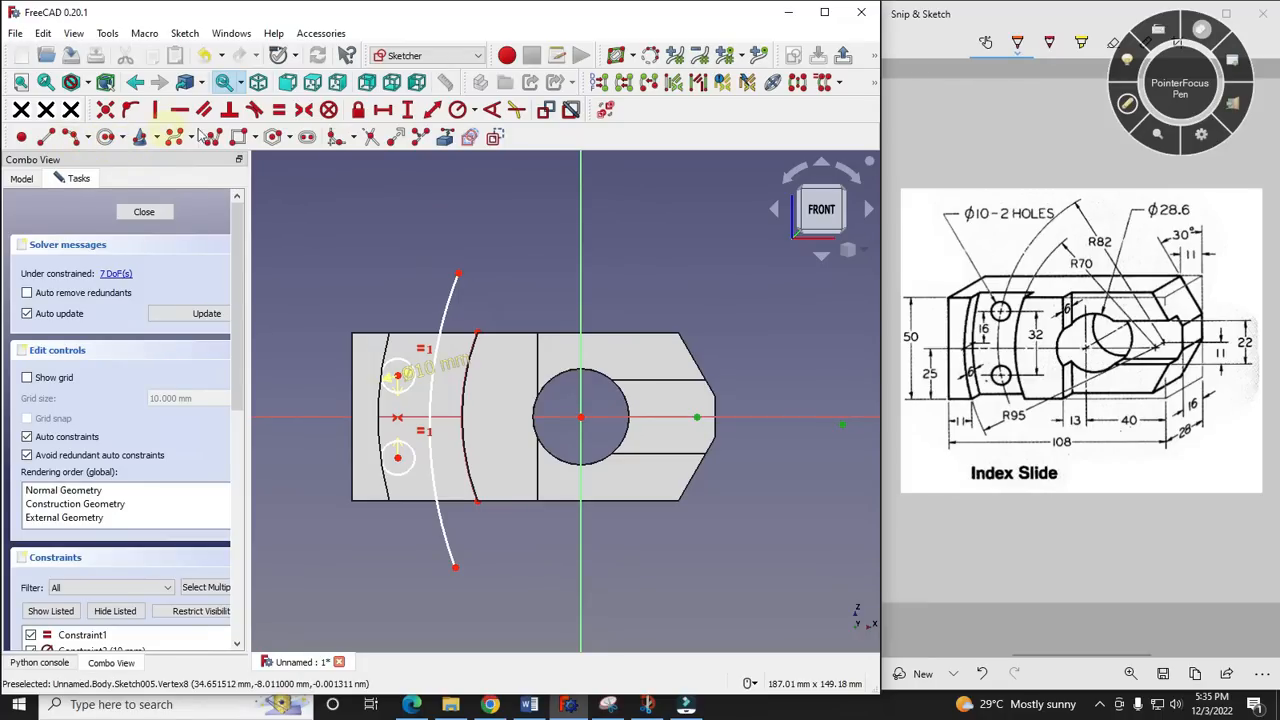
click(106, 110)
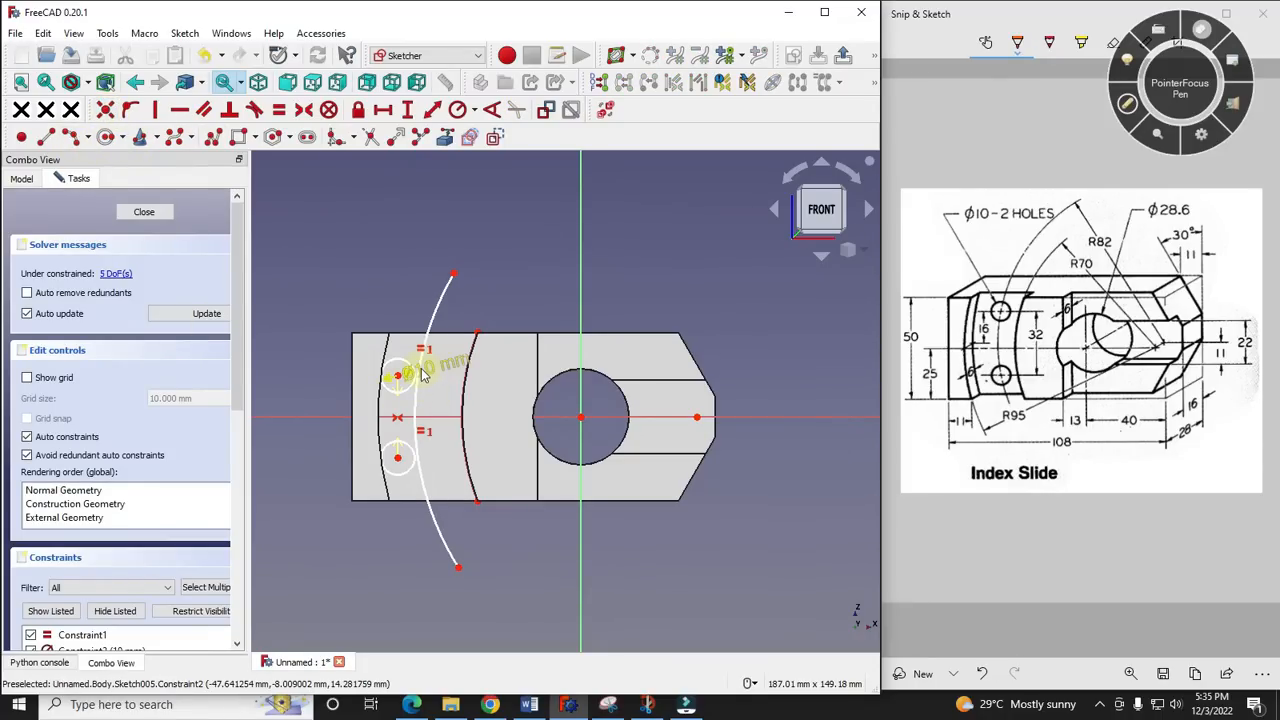
- Dimension the new arc's radius as 82 mm and convert the arc to construction geometry
click(419, 416)
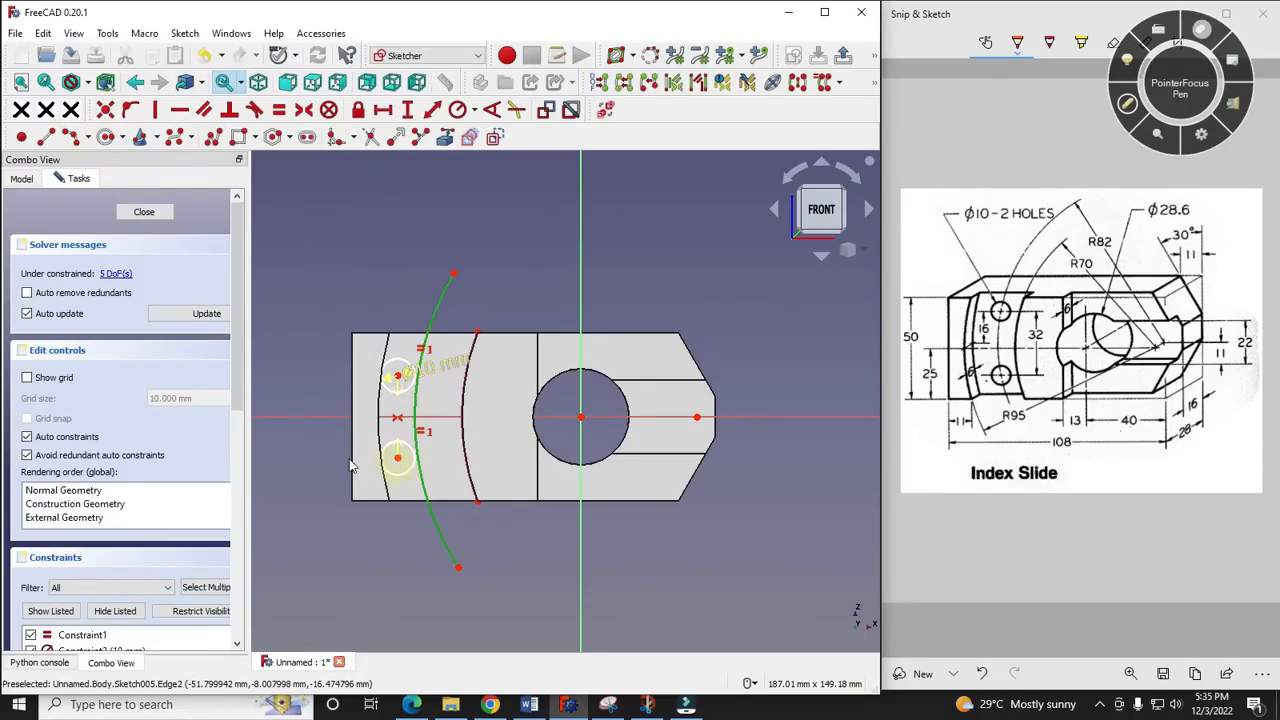
click(476, 112)
click(505, 128)
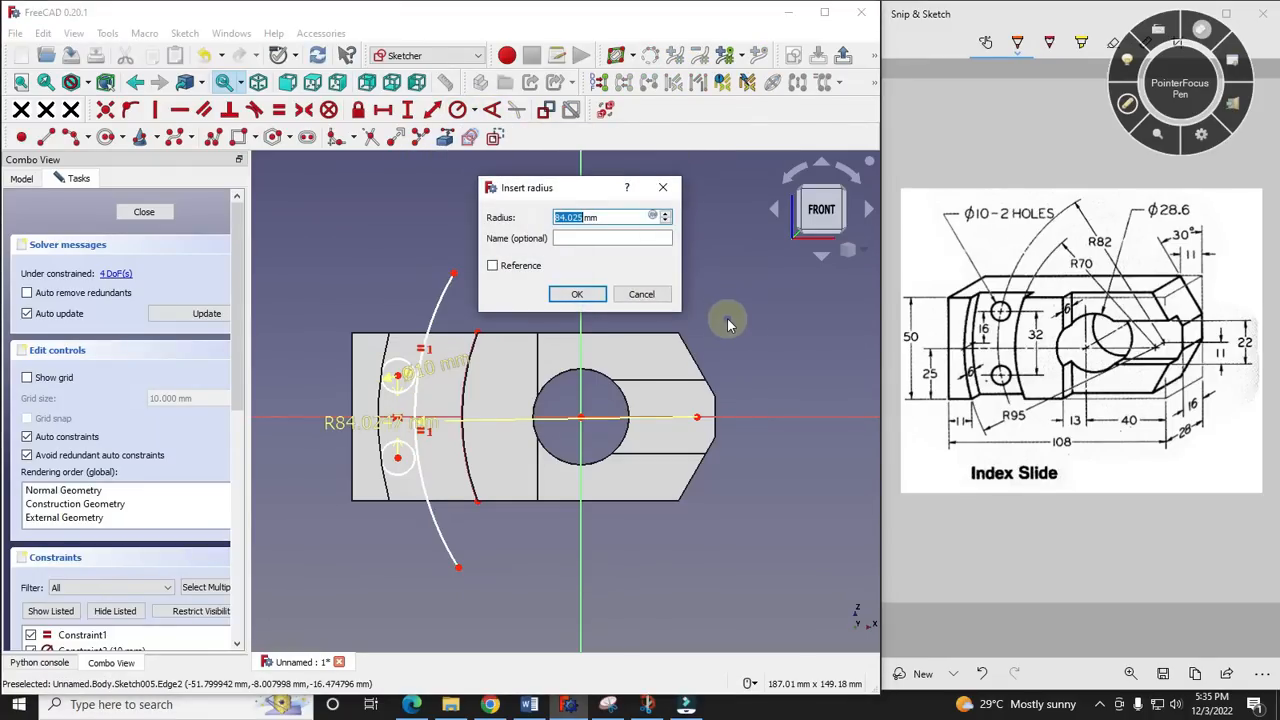
key(Return)
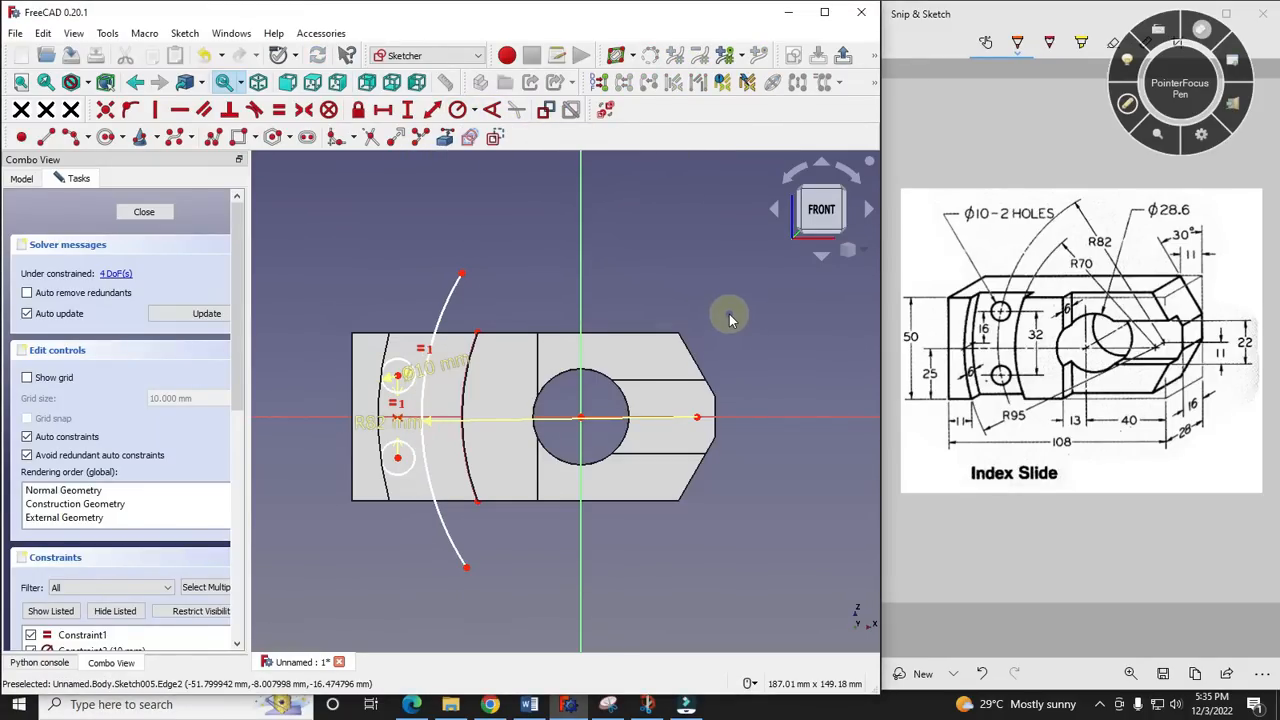
scroll(457, 306, up, 2)
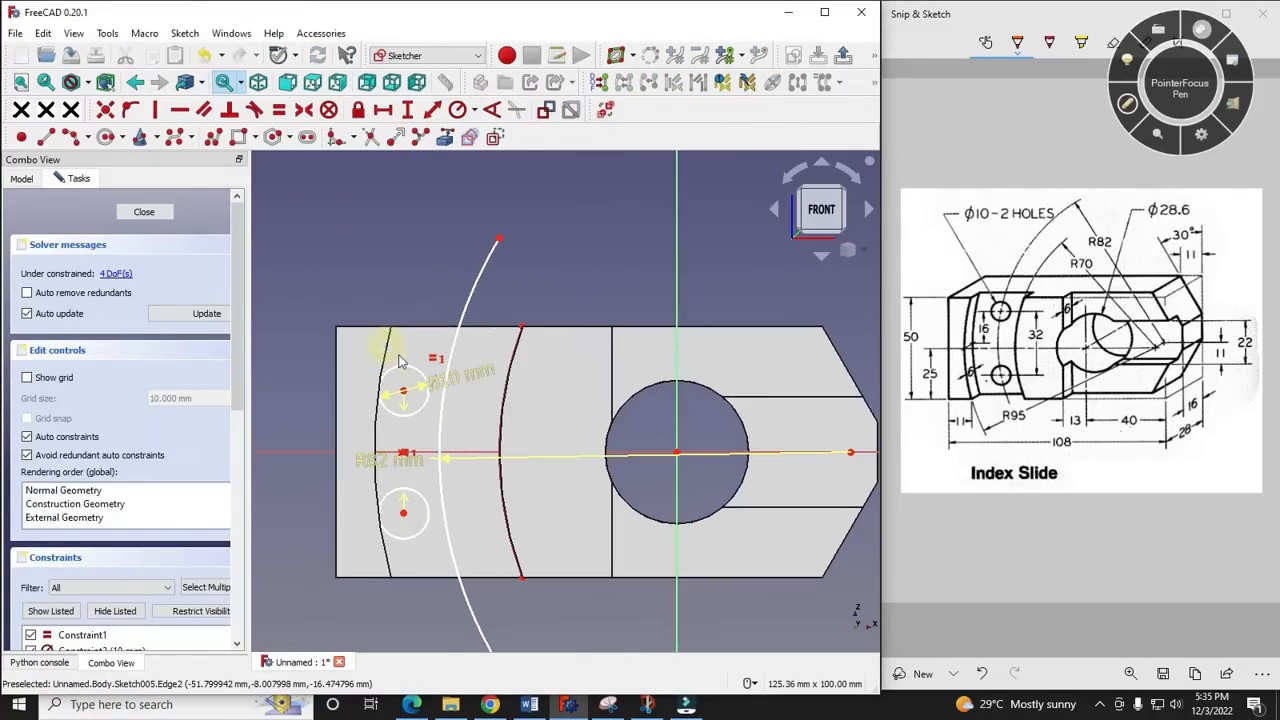
click(466, 301)
click(493, 139)
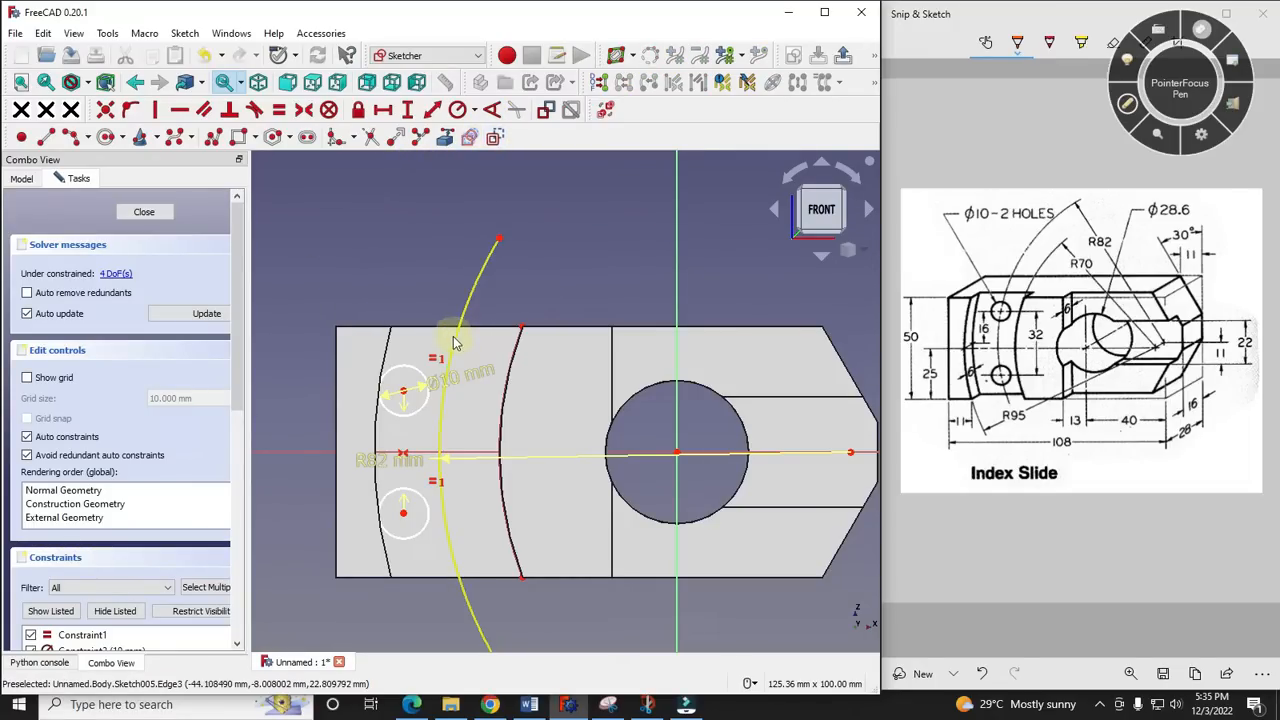
- Reference the upper and lower straight edges of the recess floor as external geometry
click(444, 138)
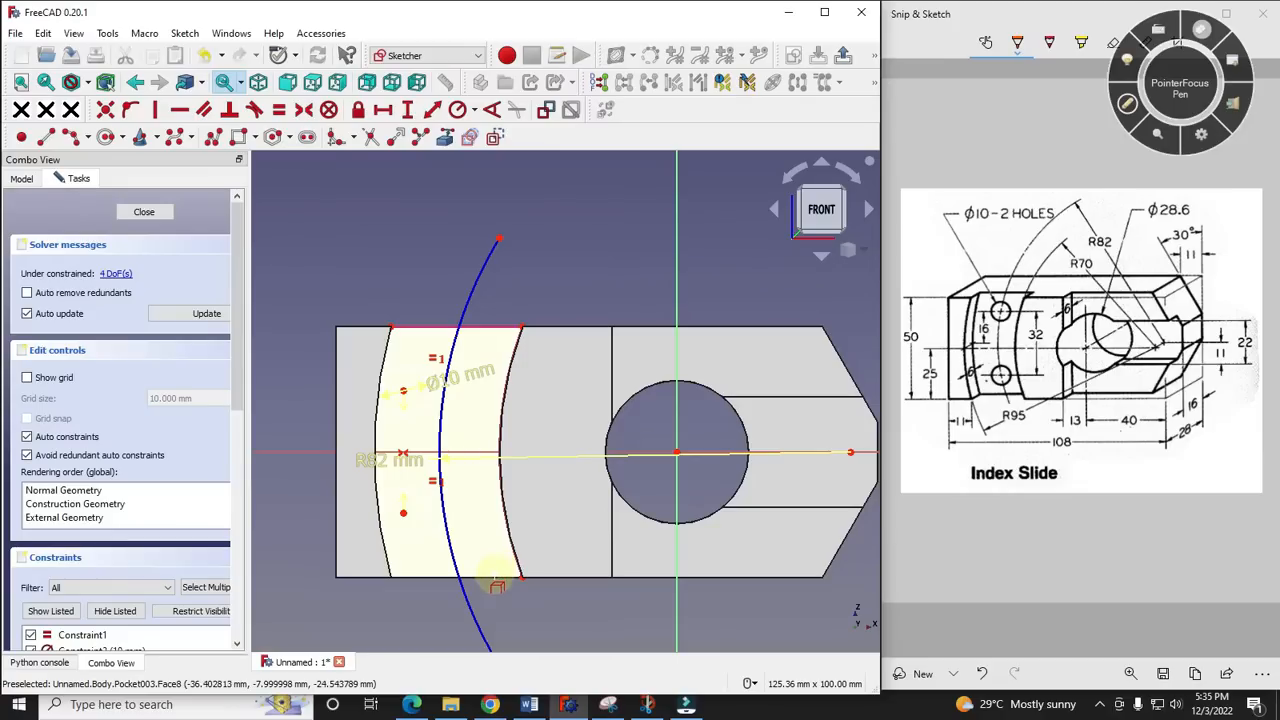
middle_drag(598, 341, 571, 301)
click(486, 611)
middle_drag(500, 530, 563, 645)
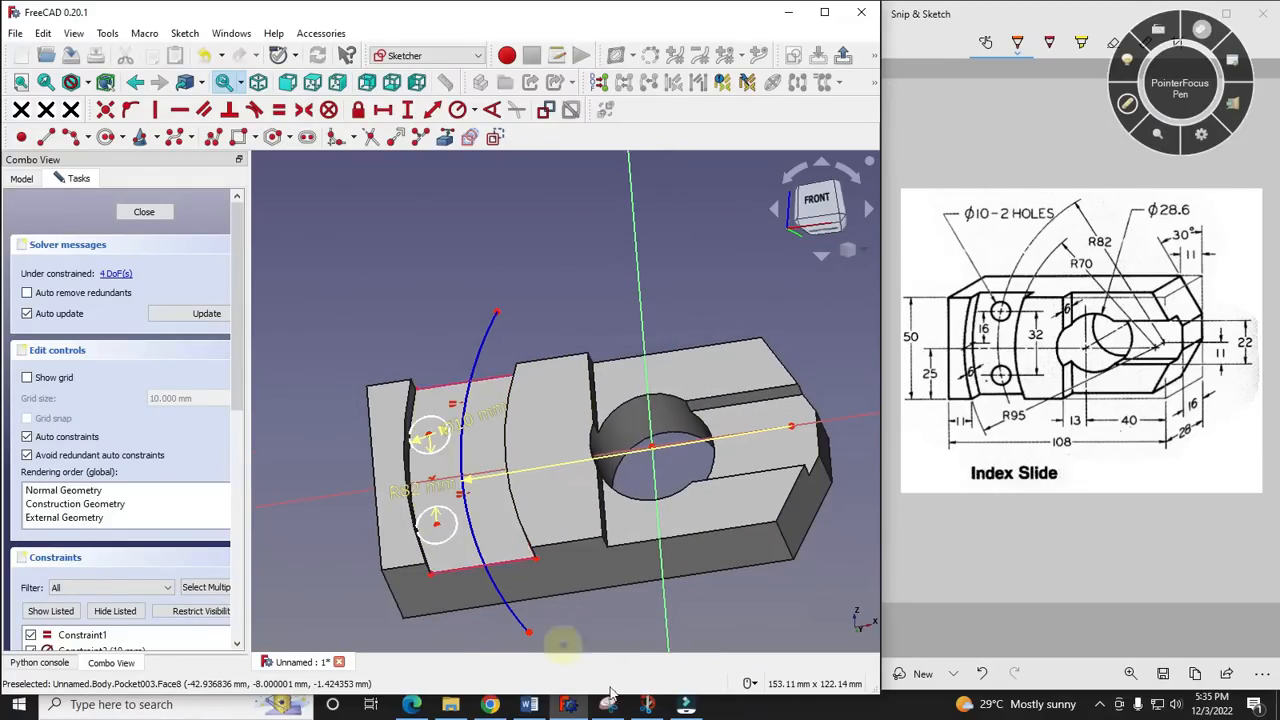
- Constrain the construction arc's lower and upper endpoints onto the matching straight edges of the recess floor
click(529, 634)
click(482, 563)
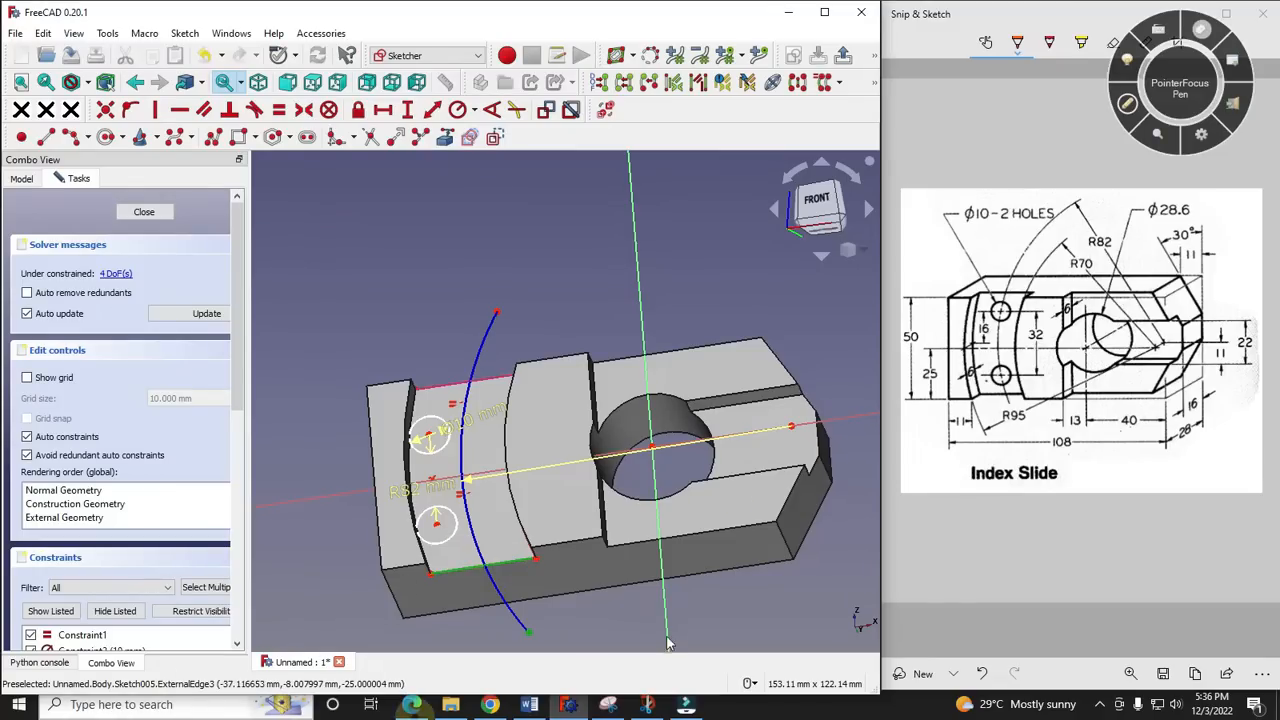
click(130, 110)
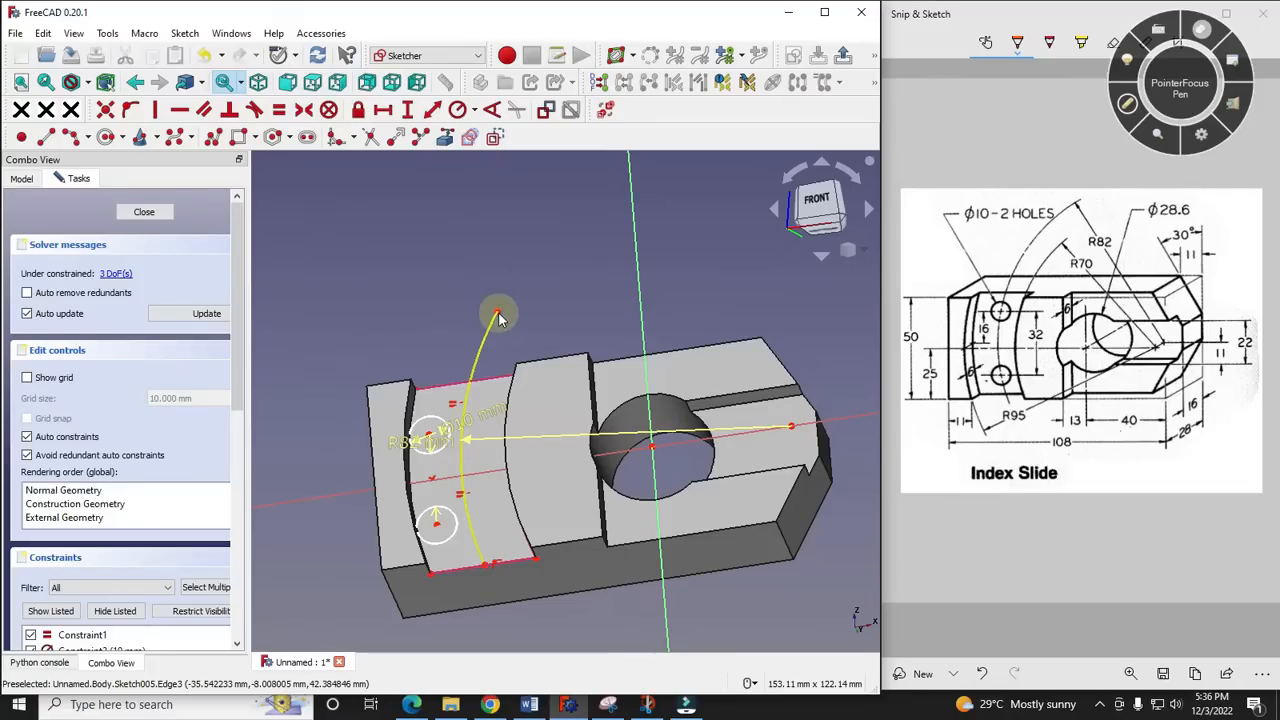
click(465, 382)
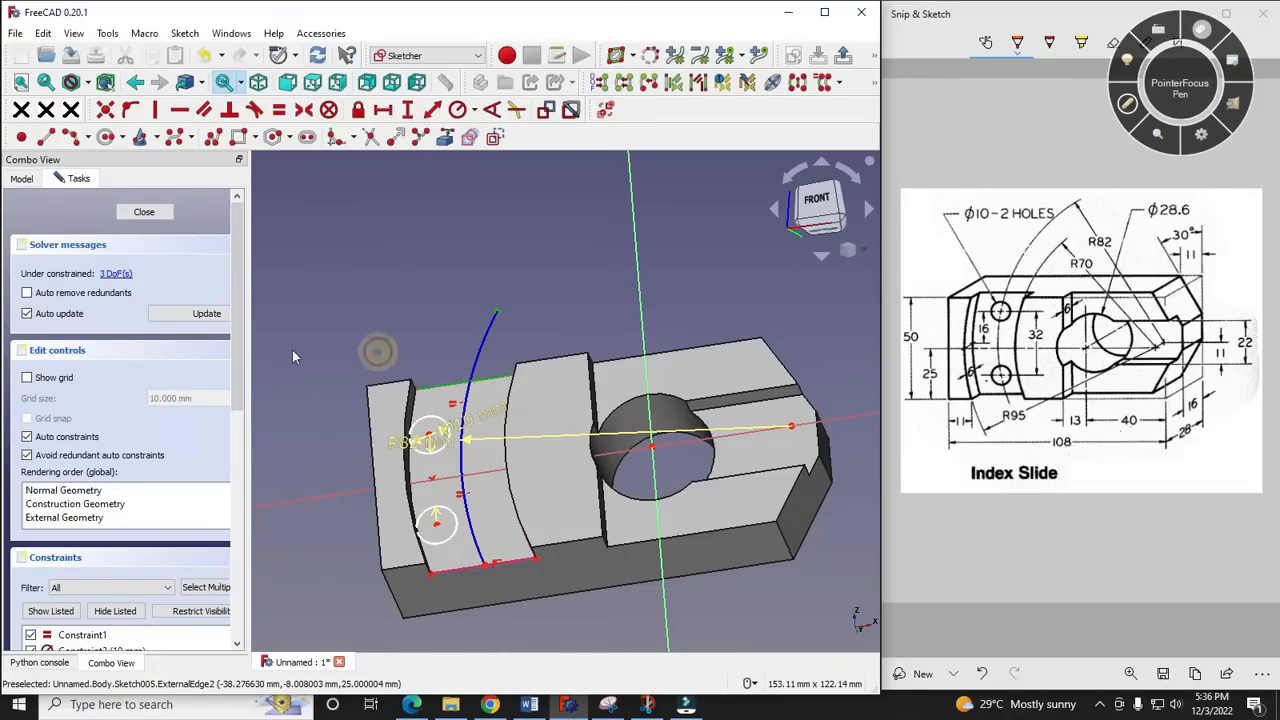
click(130, 110)
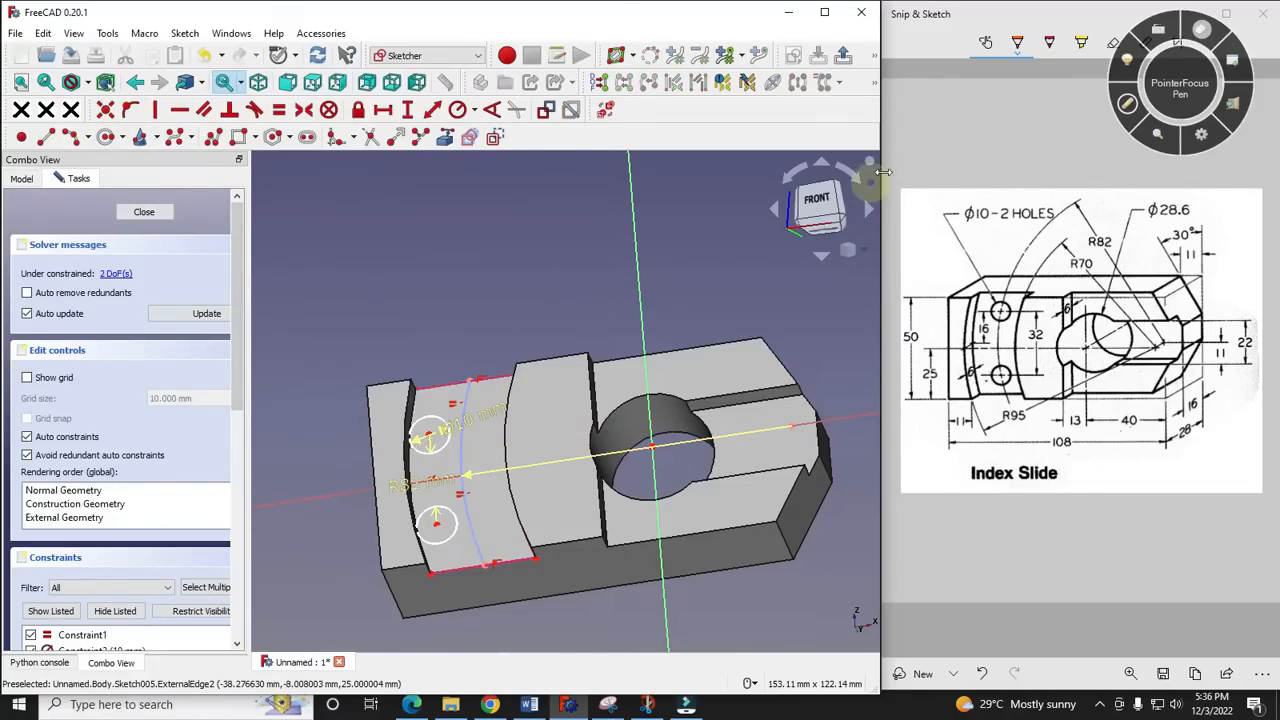
- Return to the front view and constrain the upper hole circle's centre onto the construction arc
click(818, 205)
scroll(386, 455, up, 3)
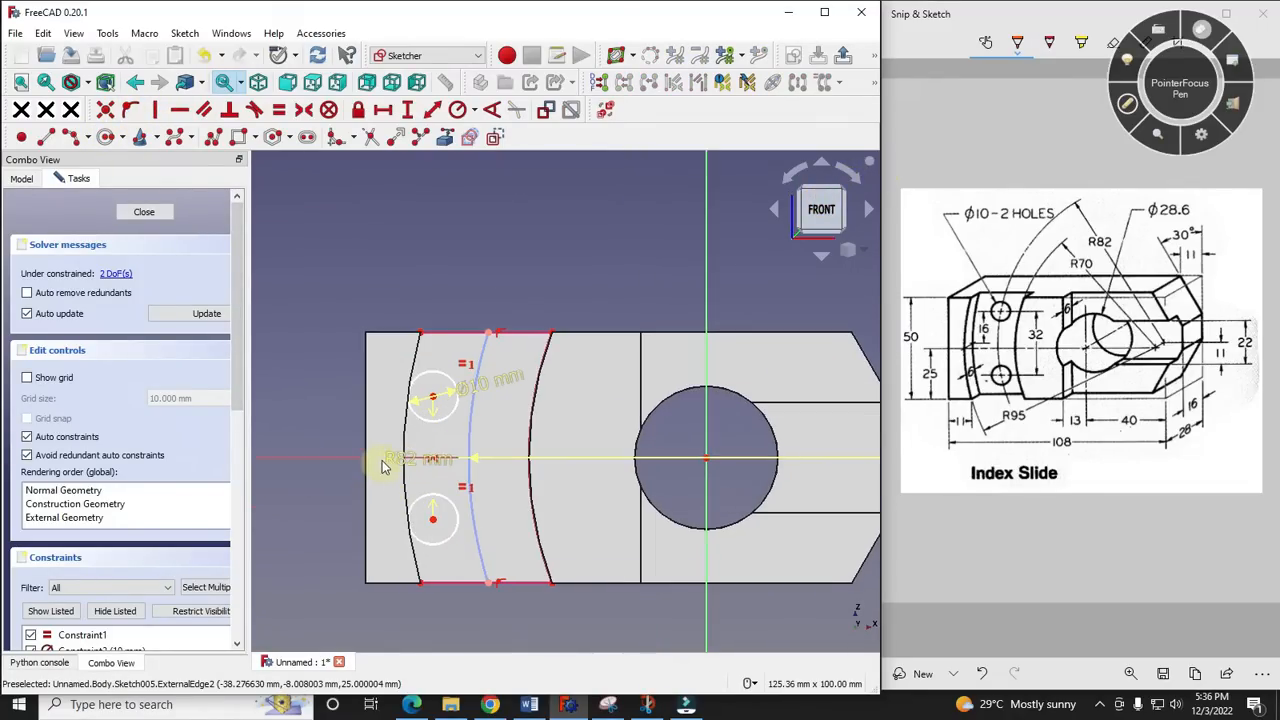
click(474, 404)
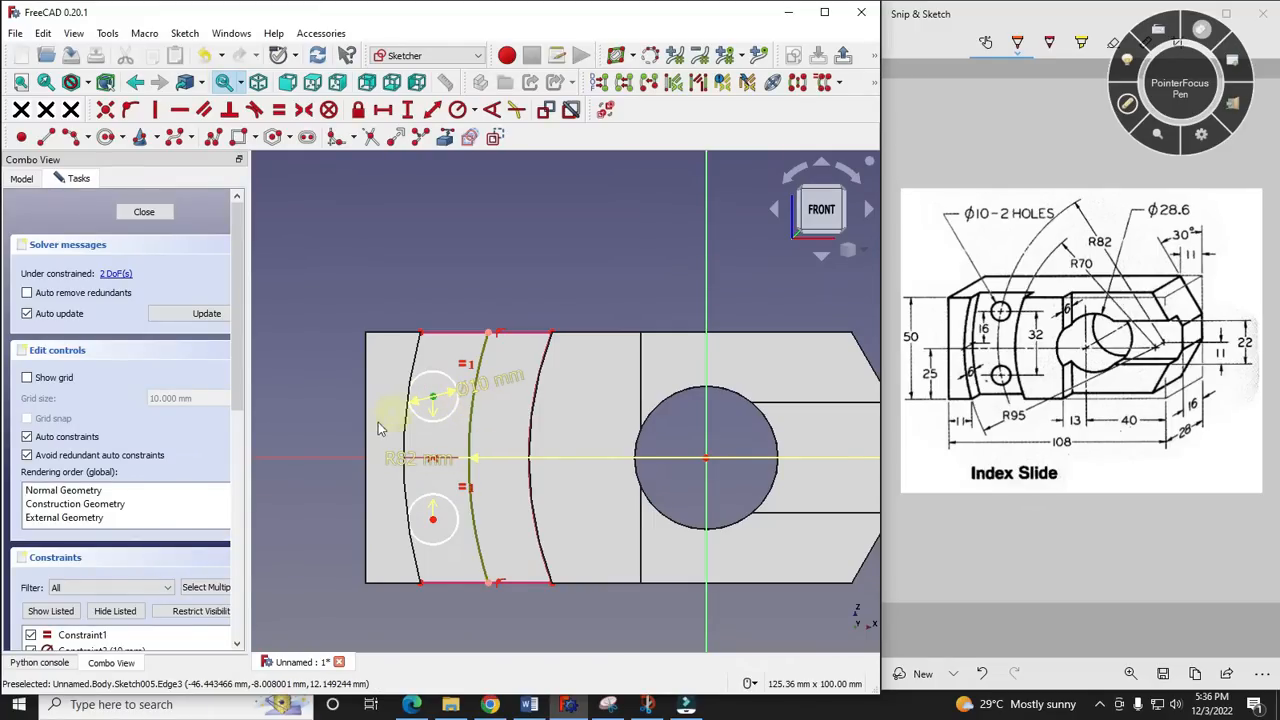
click(130, 109)
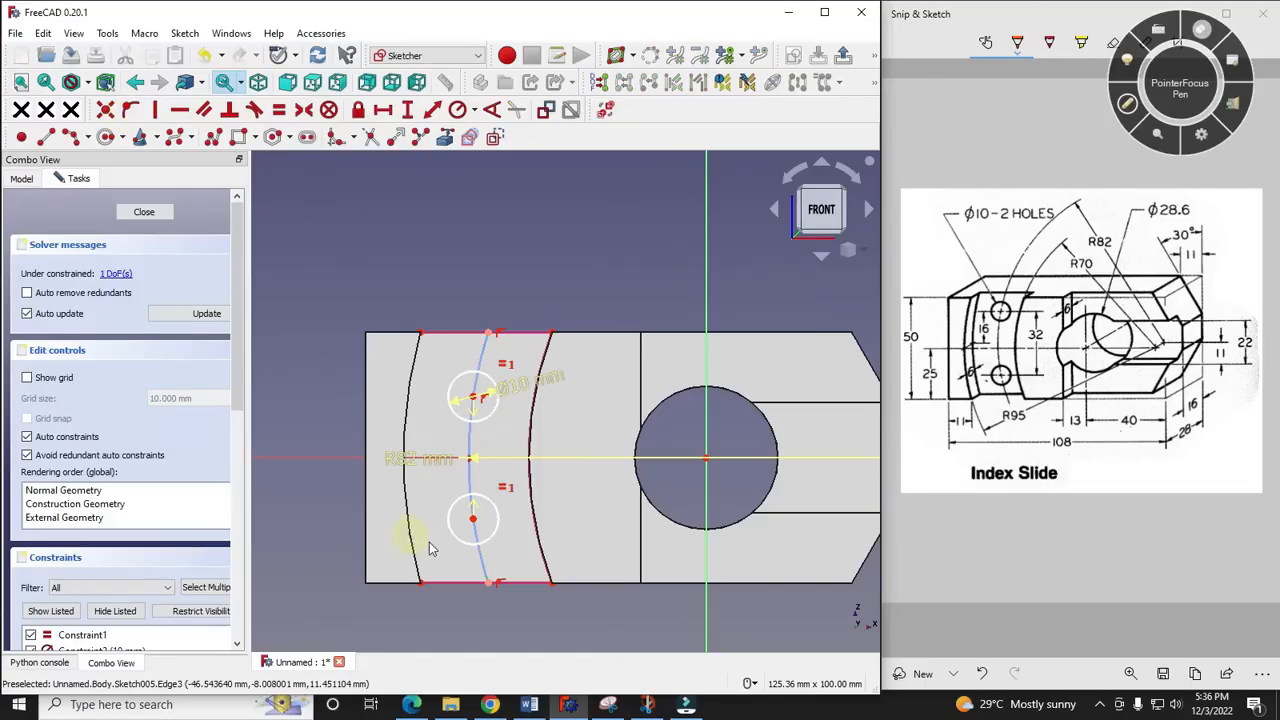
- Try to constrain the lower hole circle's centre onto the construction arc
click(475, 521)
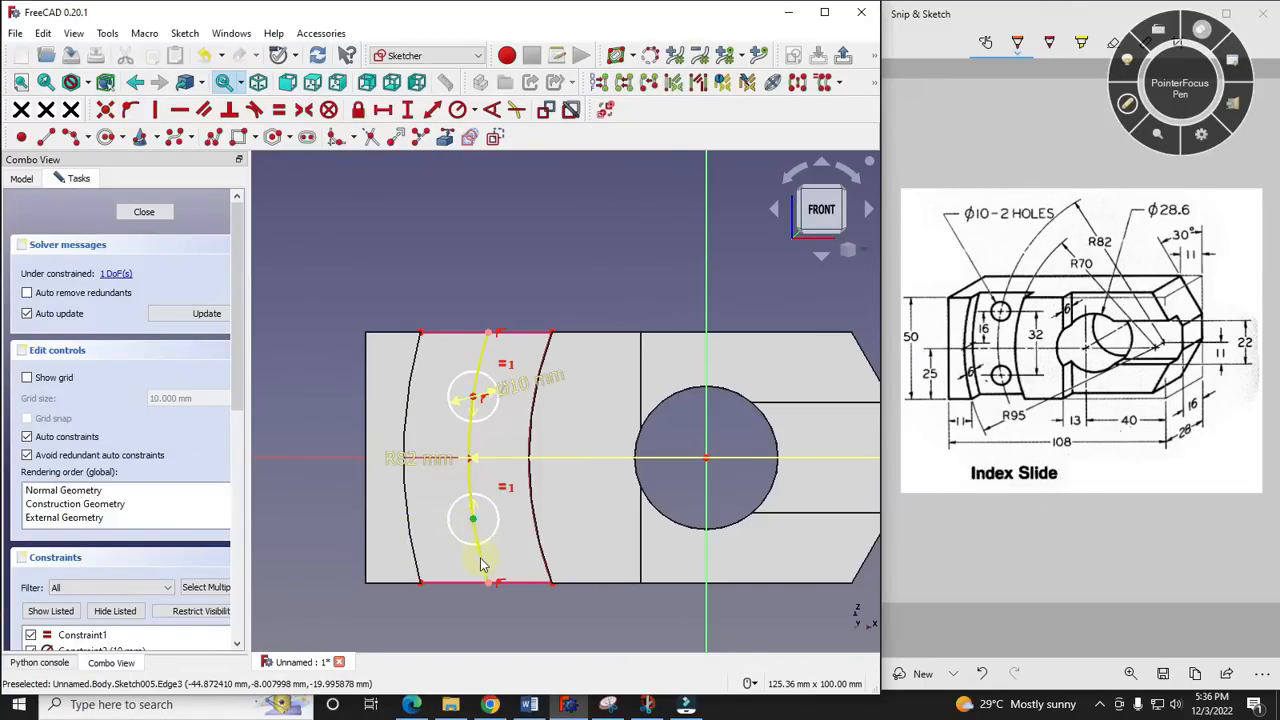
click(481, 565)
click(130, 109)
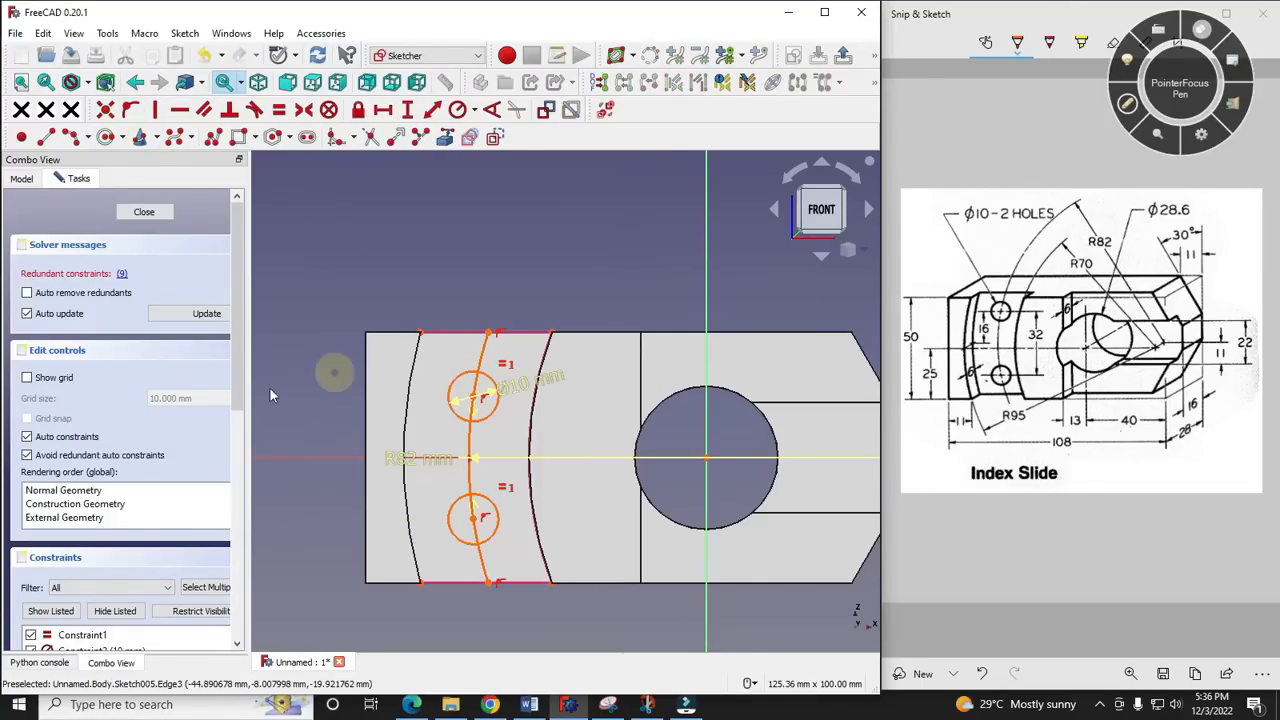
- Undo the constraint tying the lower hole circle's centre to the arc and test-move the upper circle along the arc
key(ctrl+z)
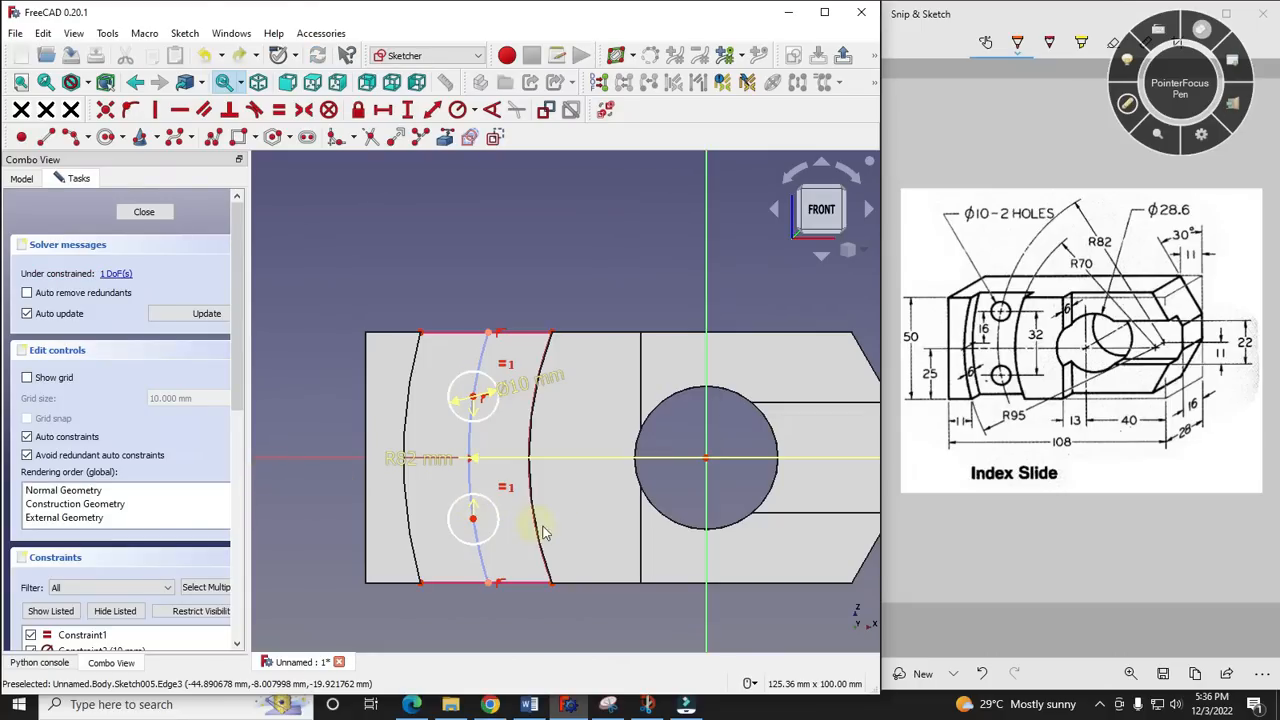
mouse_move(470, 398)
mouse_down()
mouse_move(479, 360)
mouse_move(471, 409)
mouse_move(473, 393)
mouse_up()
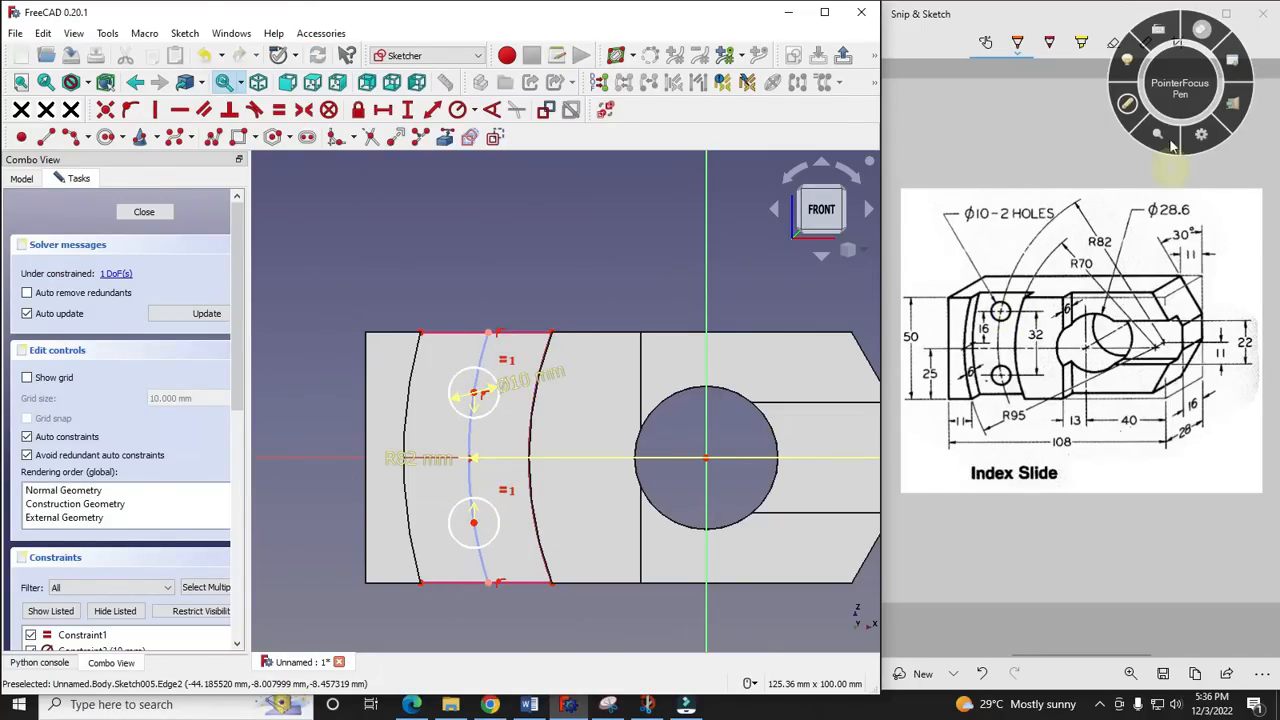
- Set the vertical distance between the two hole centres to 32 mm, as in the reference drawing, and close the sketch
click(1128, 108)
drag(1026, 341, 1050, 341)
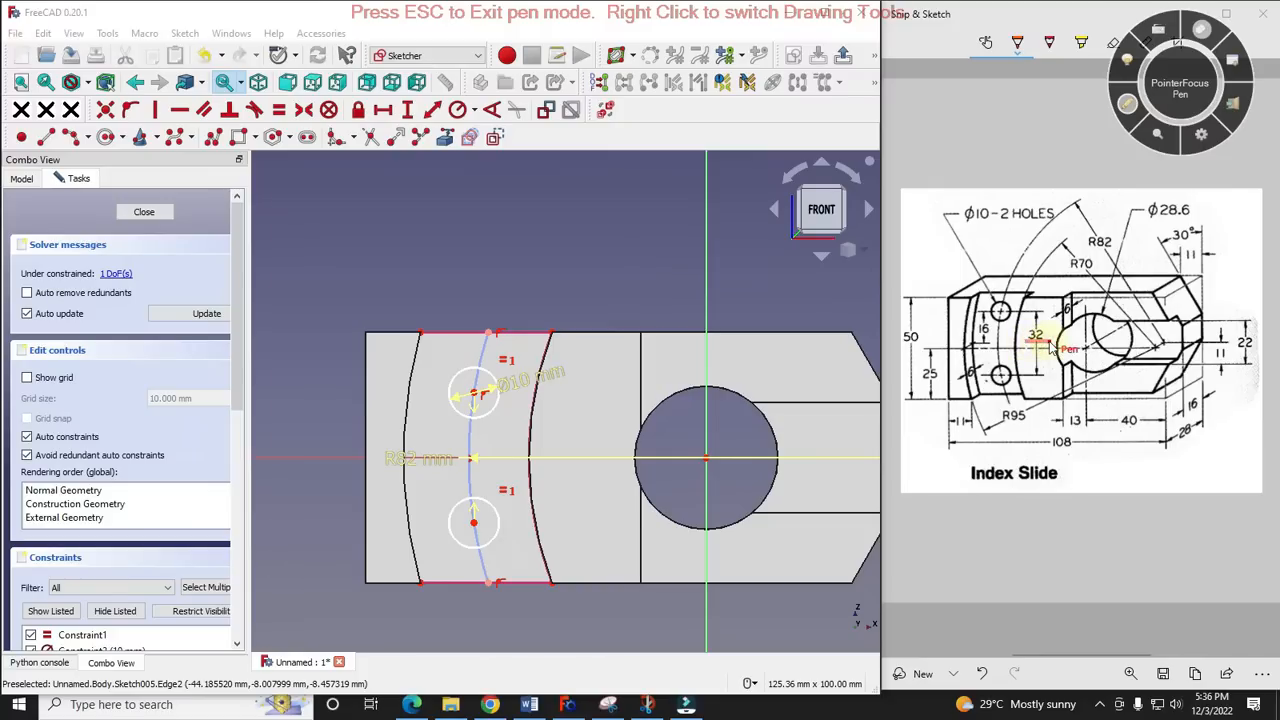
click(1128, 108)
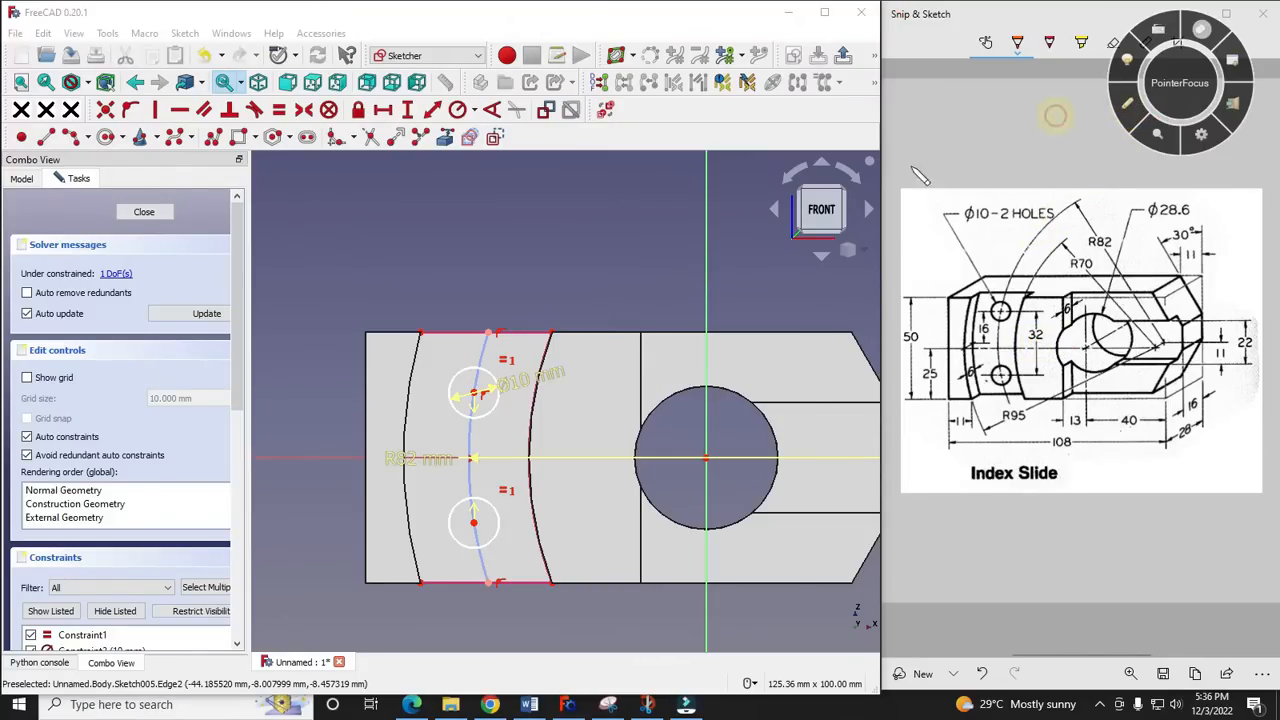
click(475, 397)
click(475, 523)
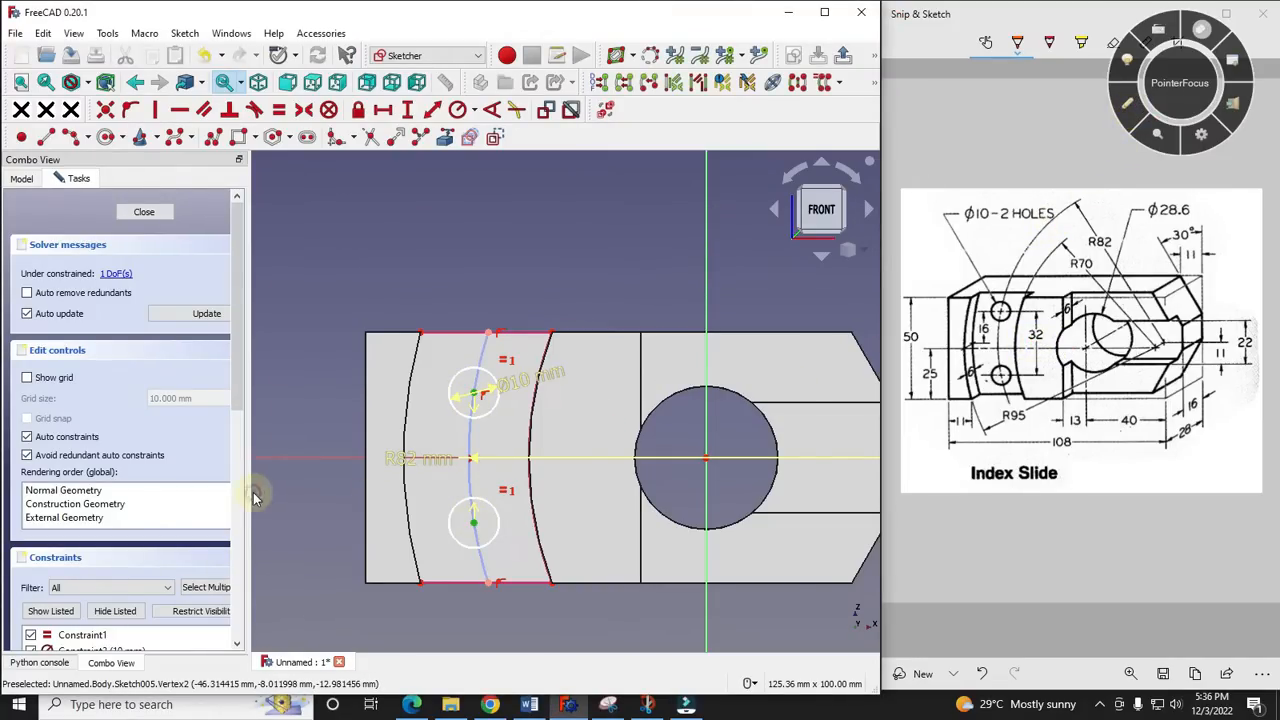
click(407, 109)
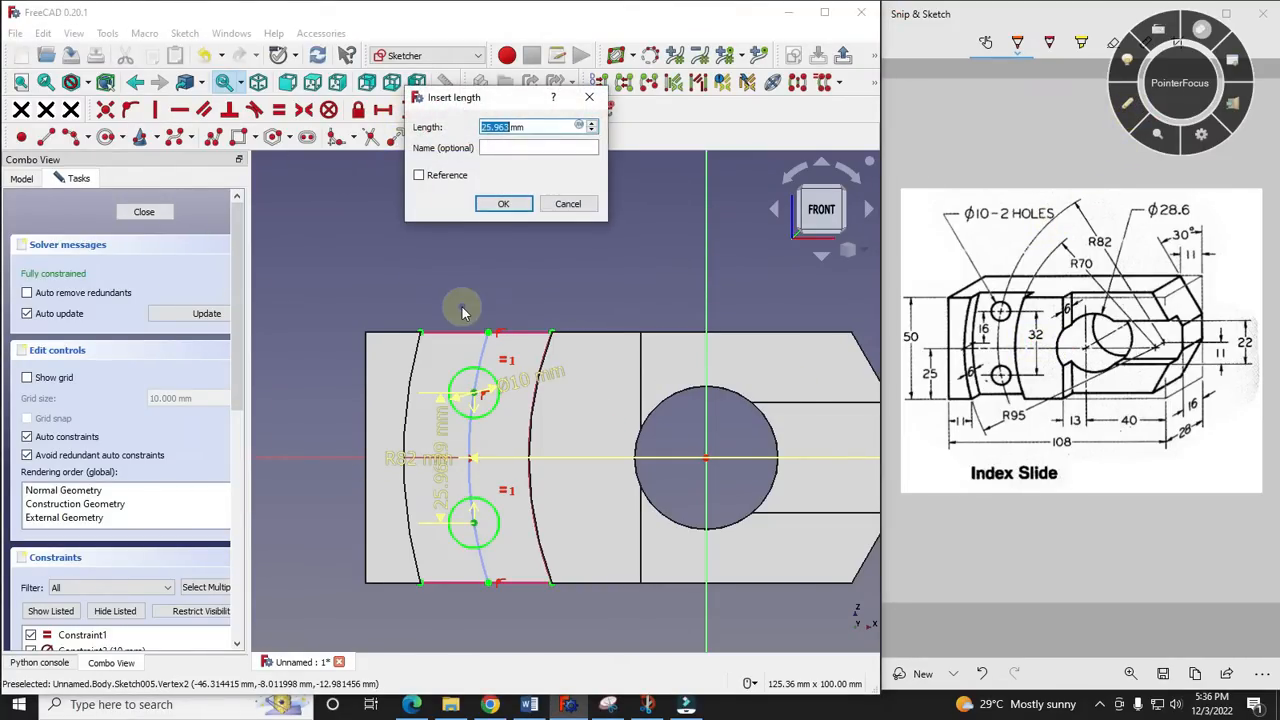
text(32)
key(Return)
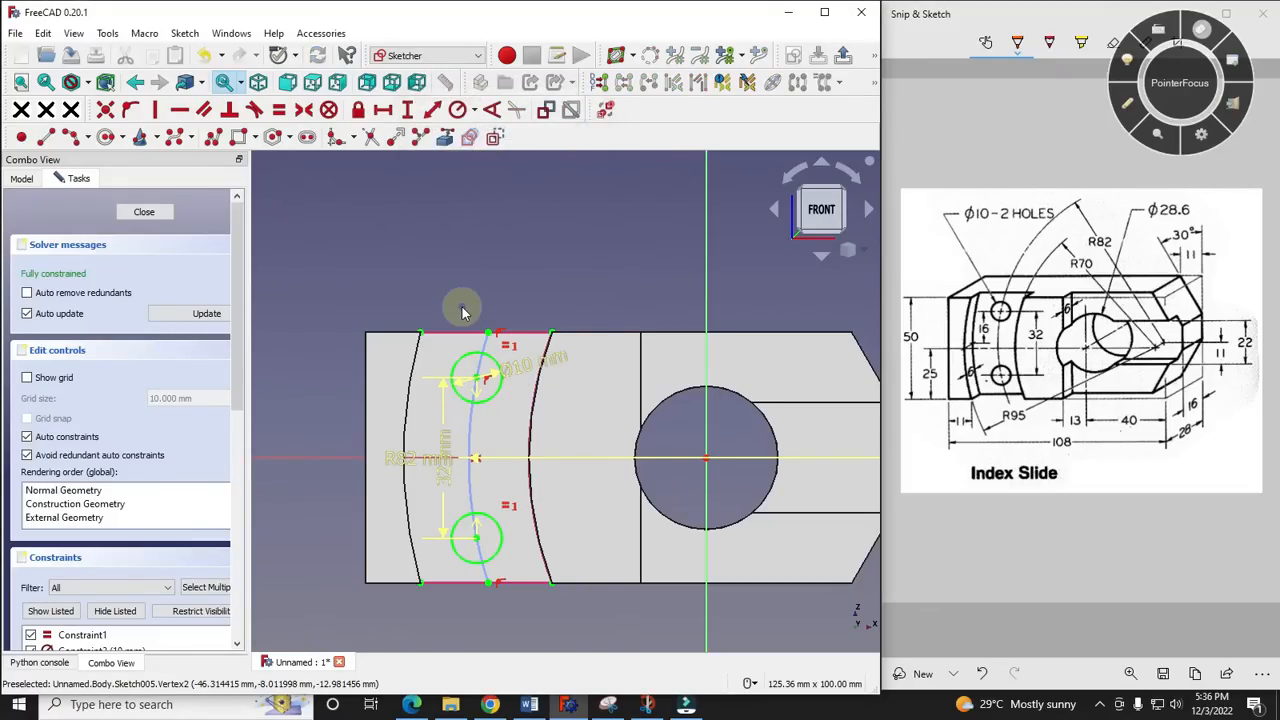
scroll(475, 370, up, 5)
scroll(479, 370, down, 3)
mouse_move(486, 393)
middle_down()
mouse_move(408, 462)
mouse_move(601, 446)
mouse_move(490, 438)
middle_up()
click(127, 212)
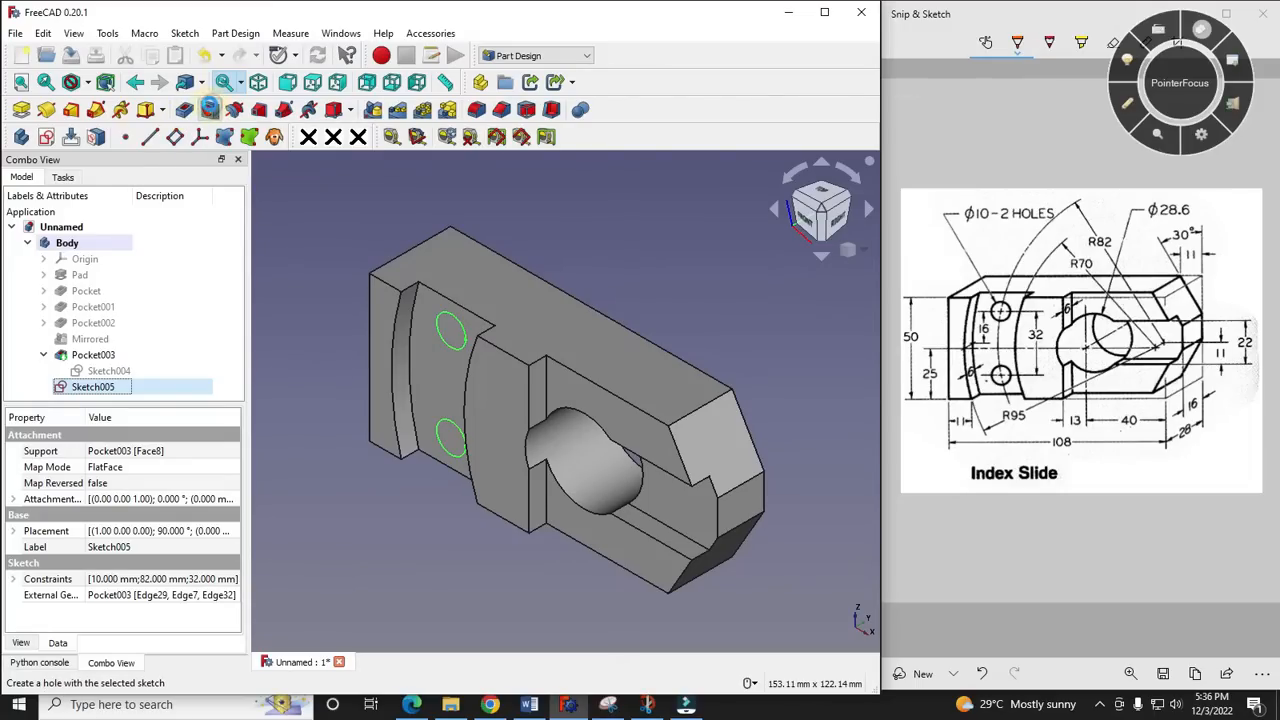
- Cut the two circles as holes with the Hole feature, using a 10 mm diameter and Through all depth
click(209, 109)
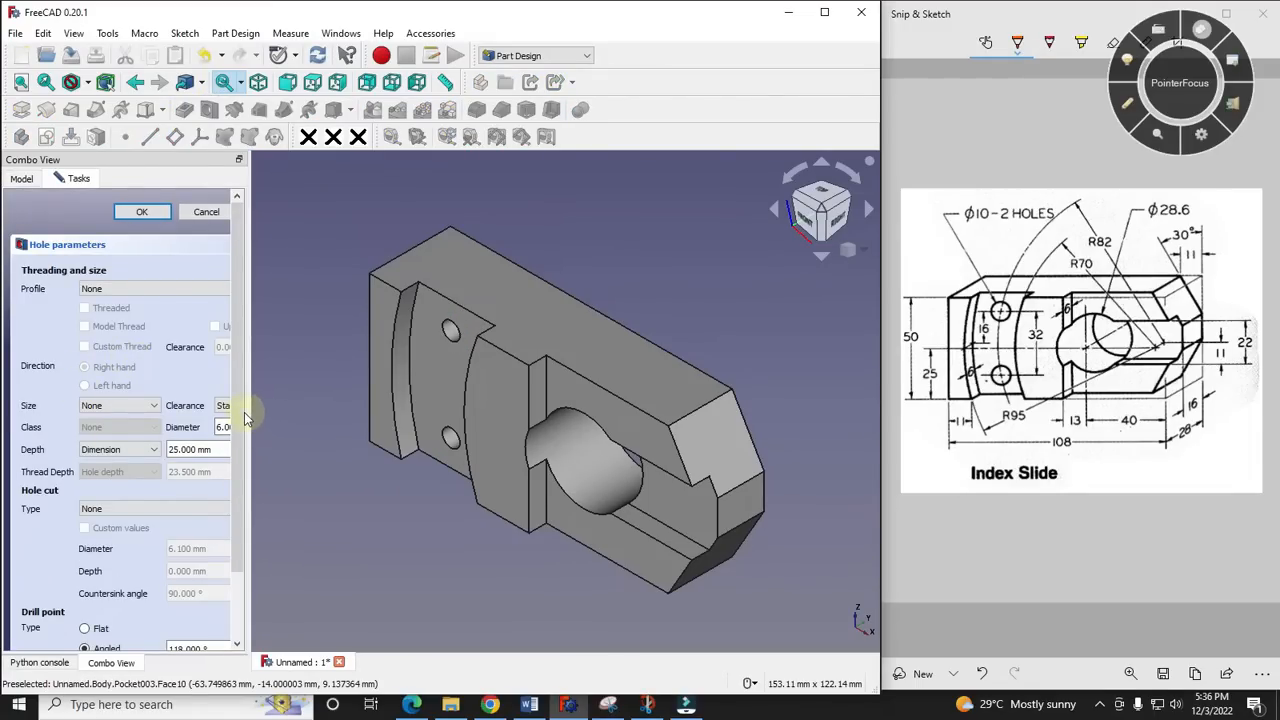
drag(253, 412, 340, 411)
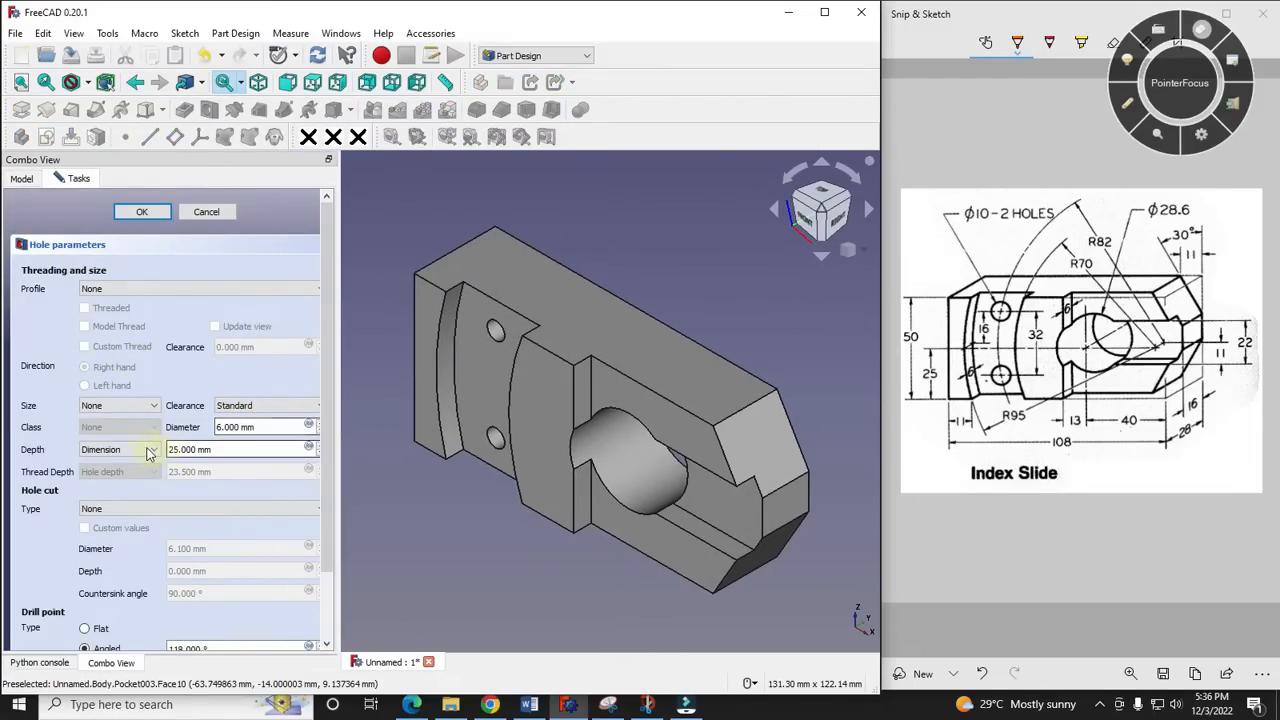
click(149, 451)
click(118, 472)
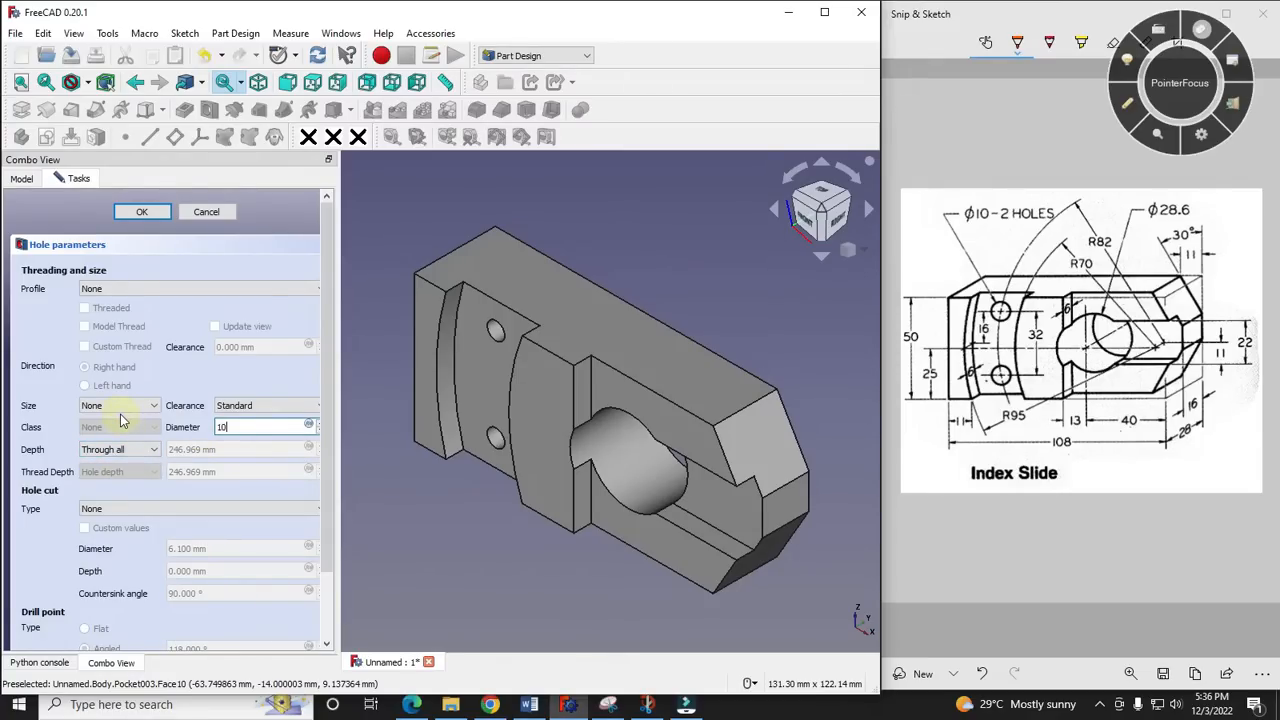
scroll(382, 360, down, 1)
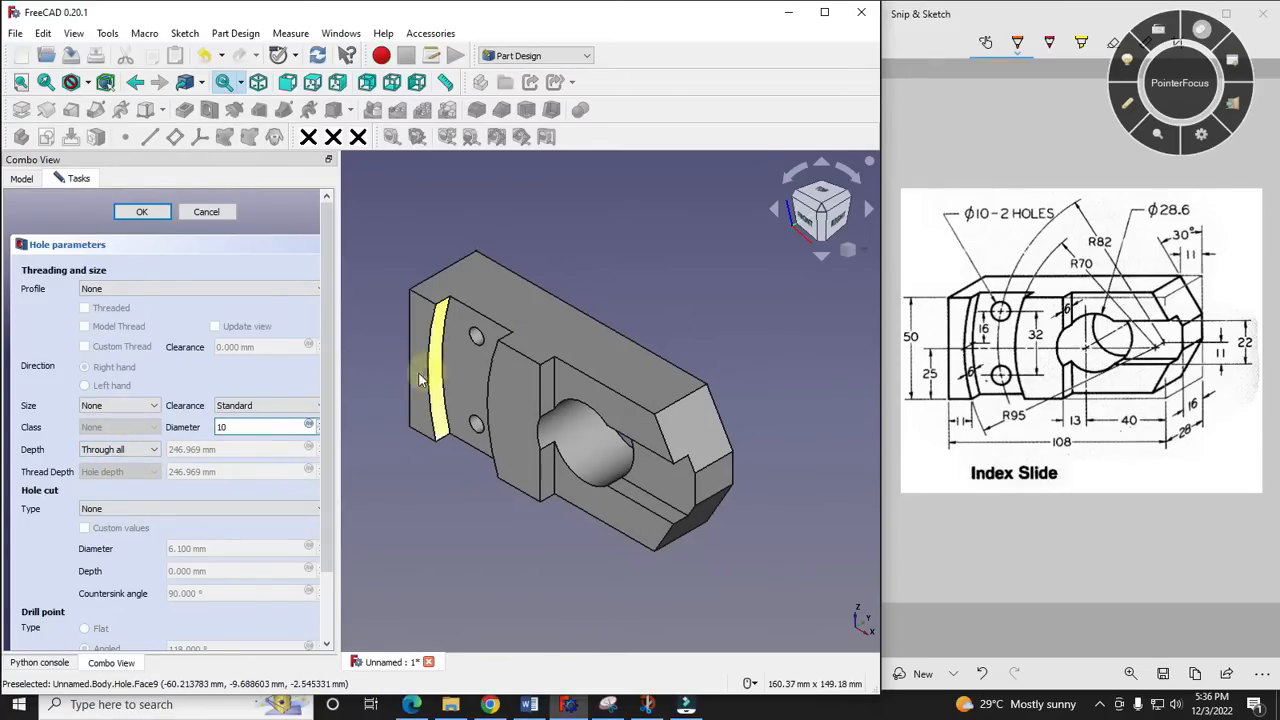
click(145, 212)
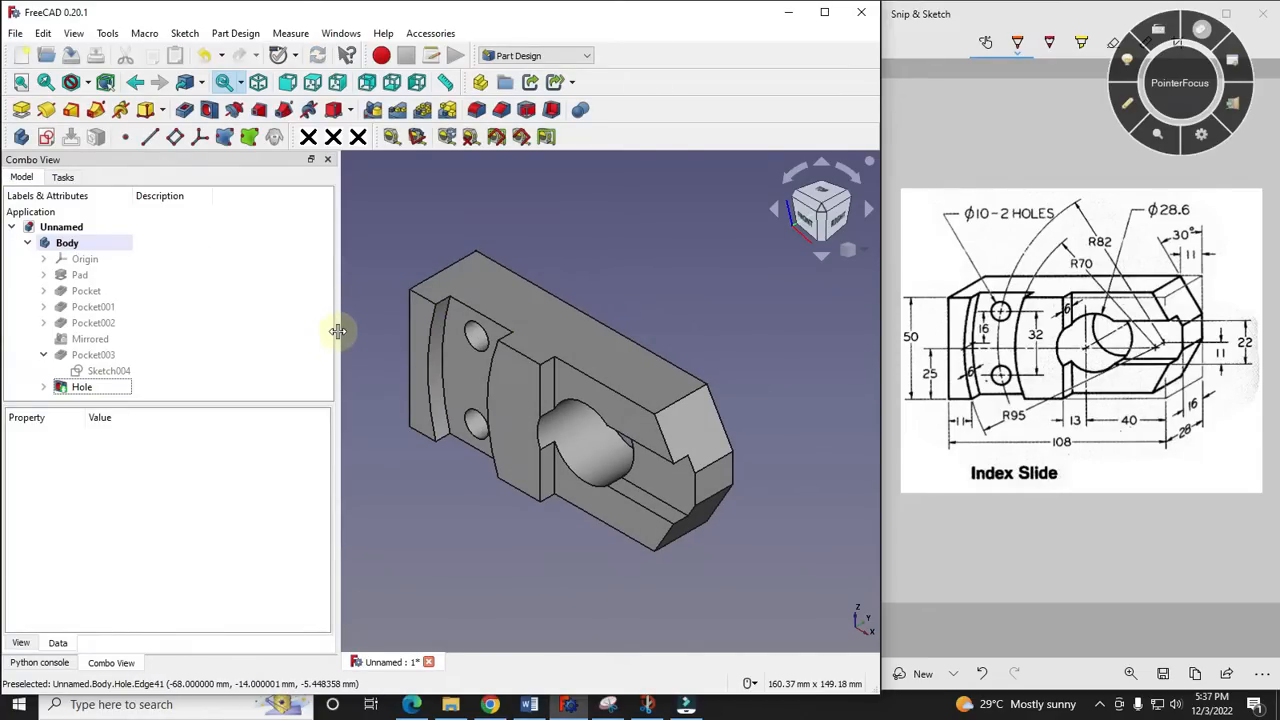
drag(337, 330, 188, 322)
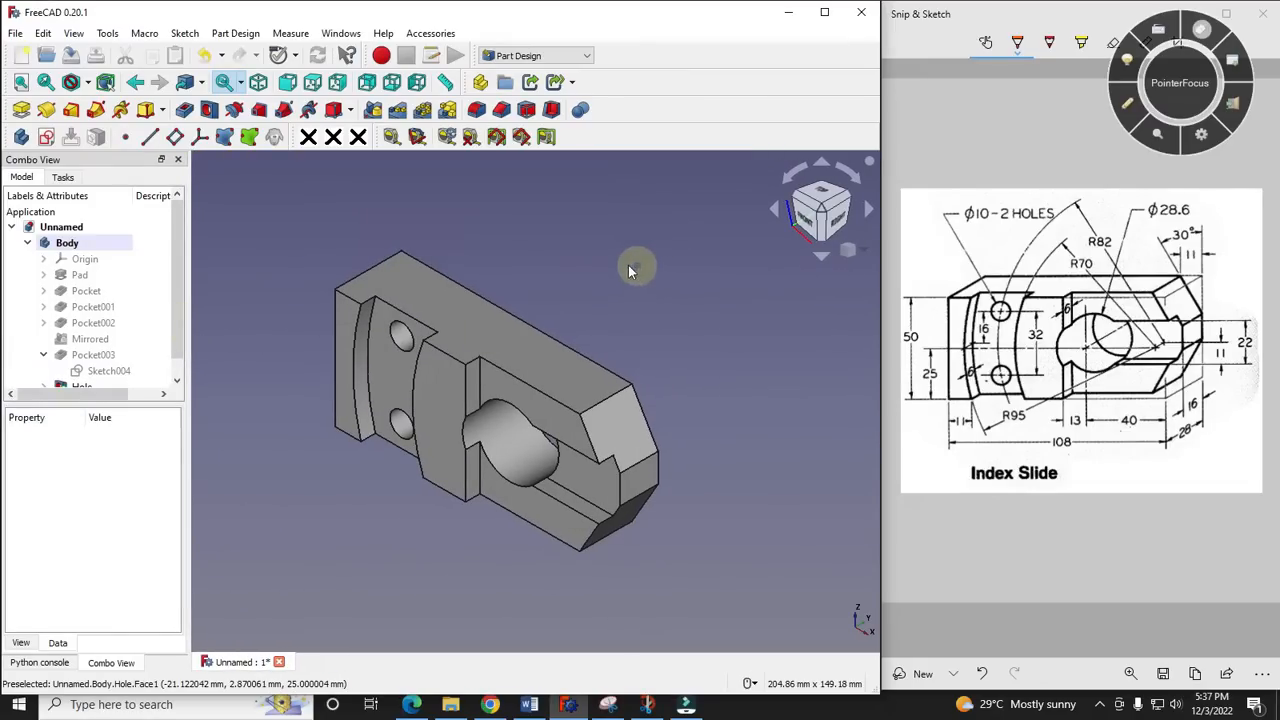
- Review the reference drawing's dimensions one by one with pen marks and compare them with the finished model
scroll(260, 267, up, 1)
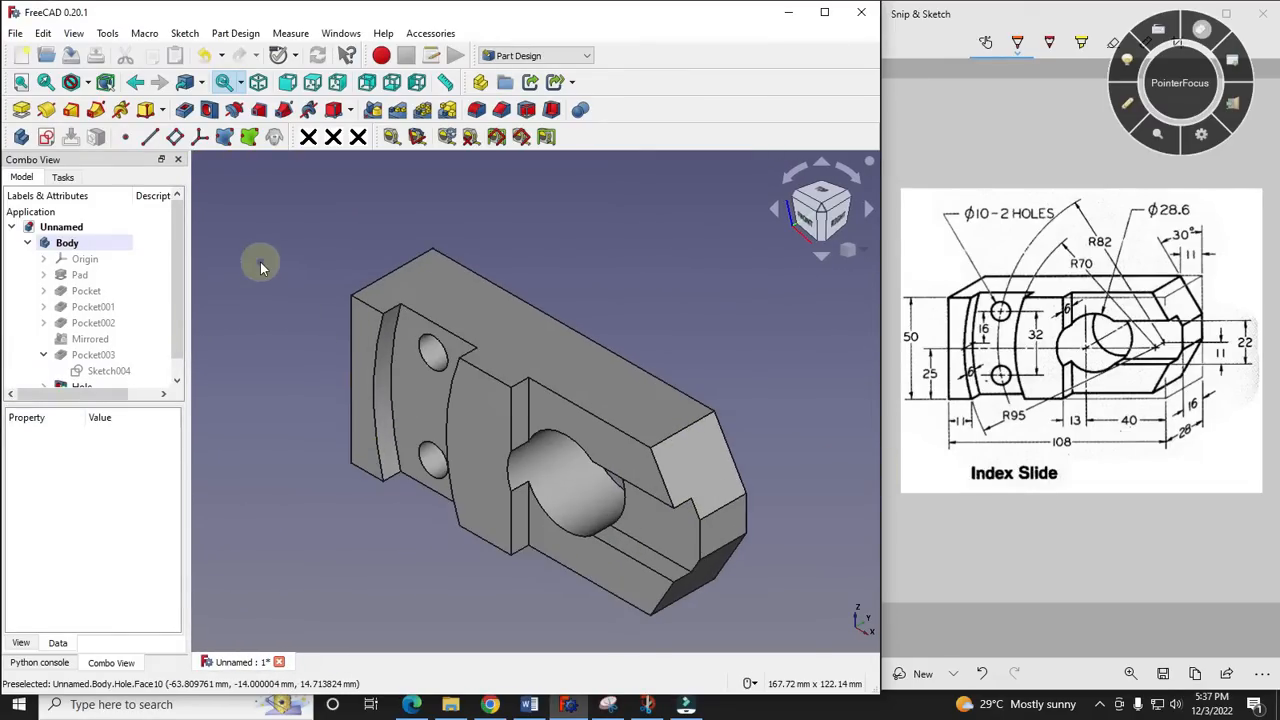
scroll(265, 300, up, 1)
scroll(400, 320, down, 1)
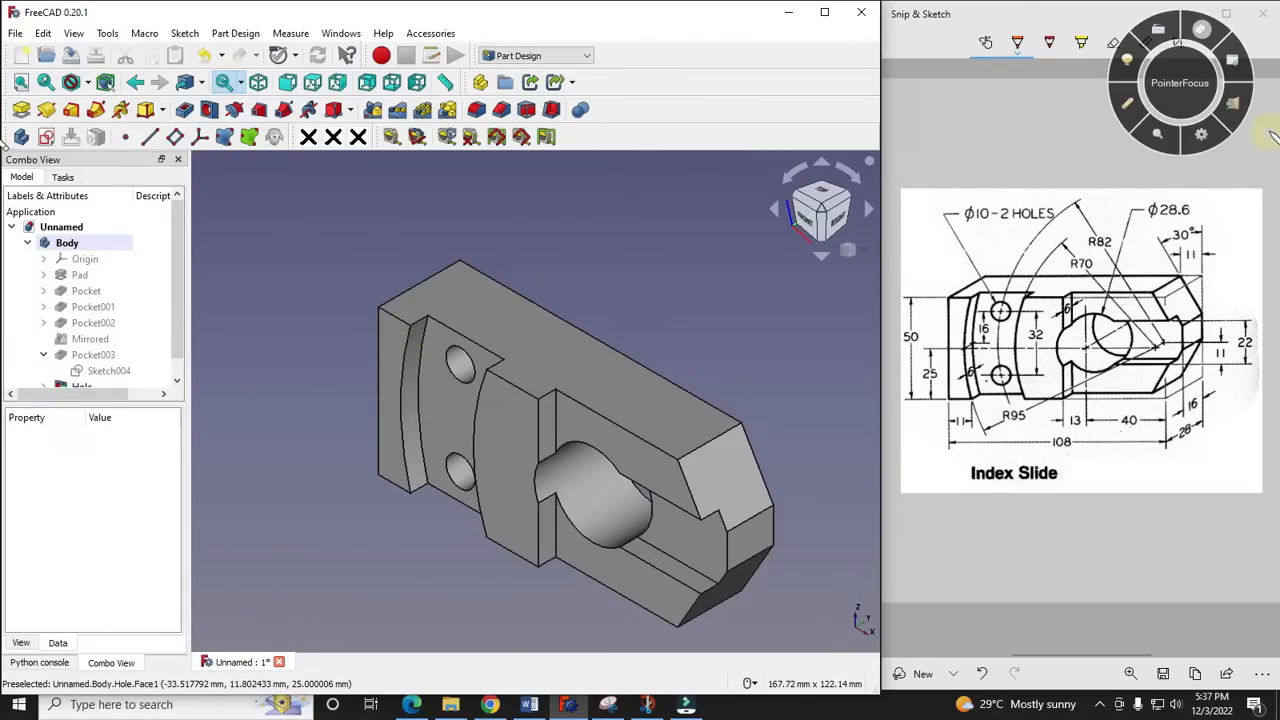
click(1128, 104)
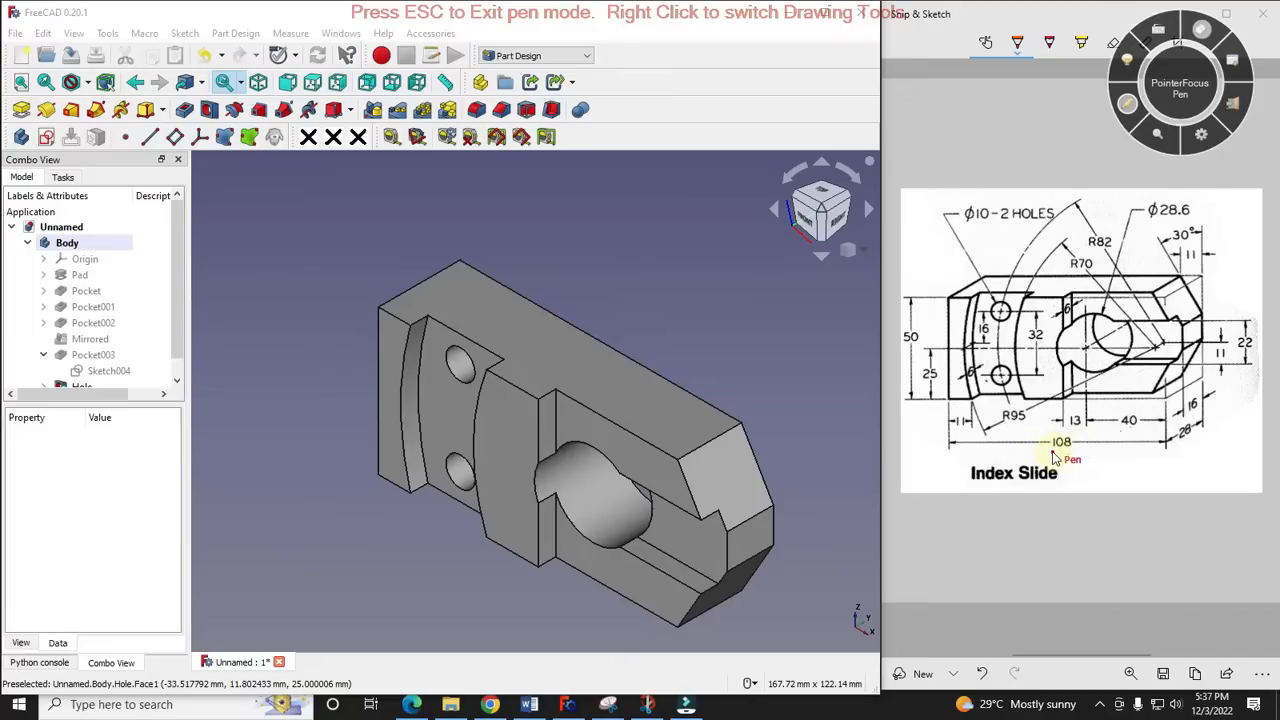
drag(1052, 456, 1093, 451)
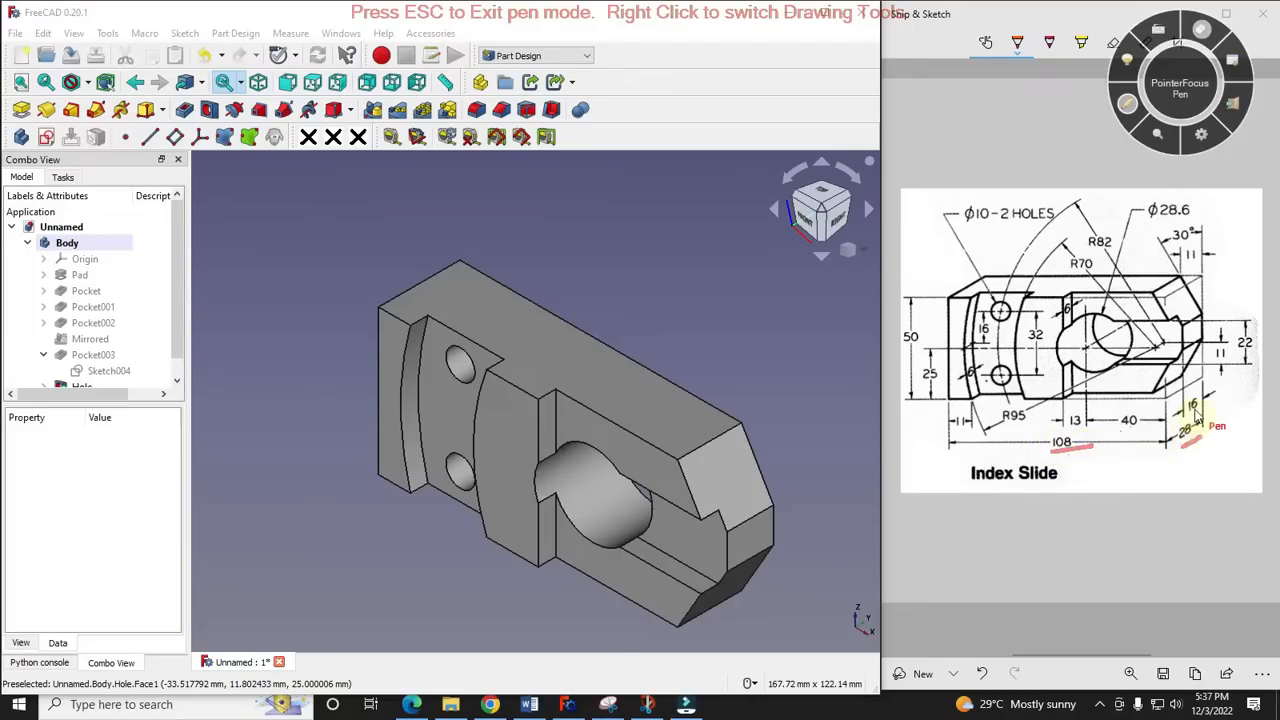
drag(1190, 412, 1208, 398)
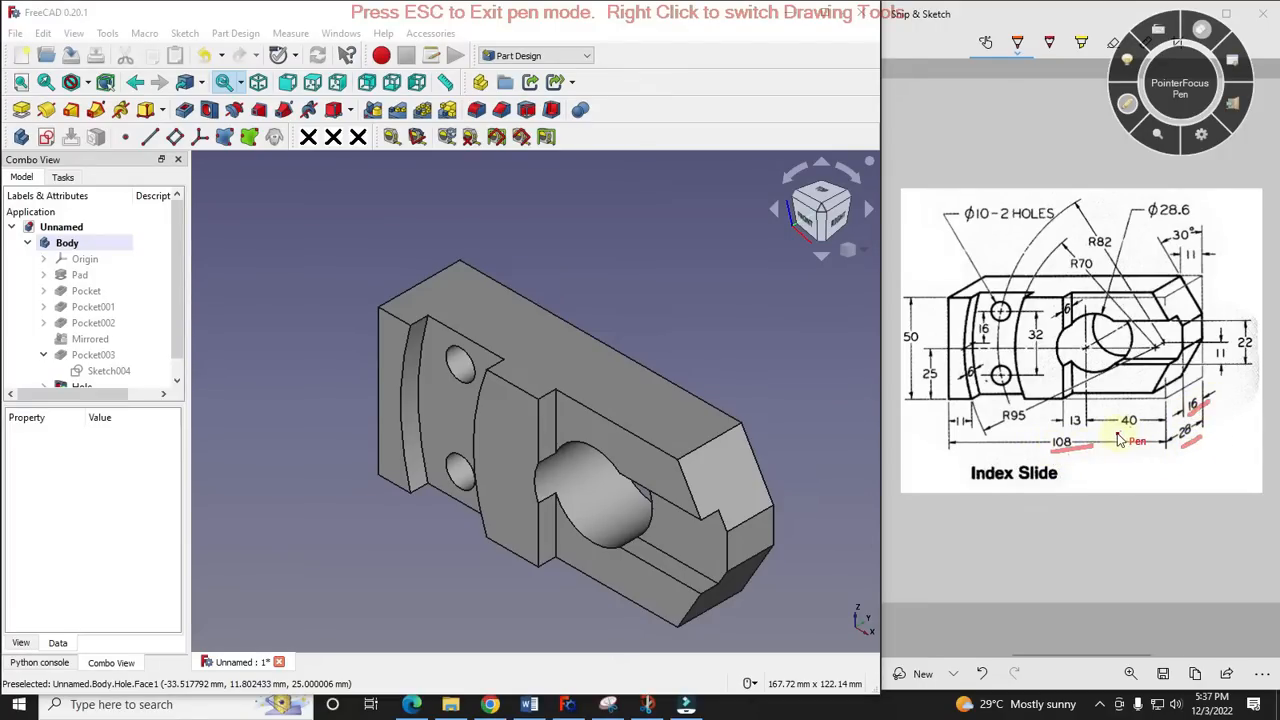
mouse_move(1116, 434)
mouse_down()
mouse_move(1150, 432)
mouse_move(1096, 431)
mouse_up()
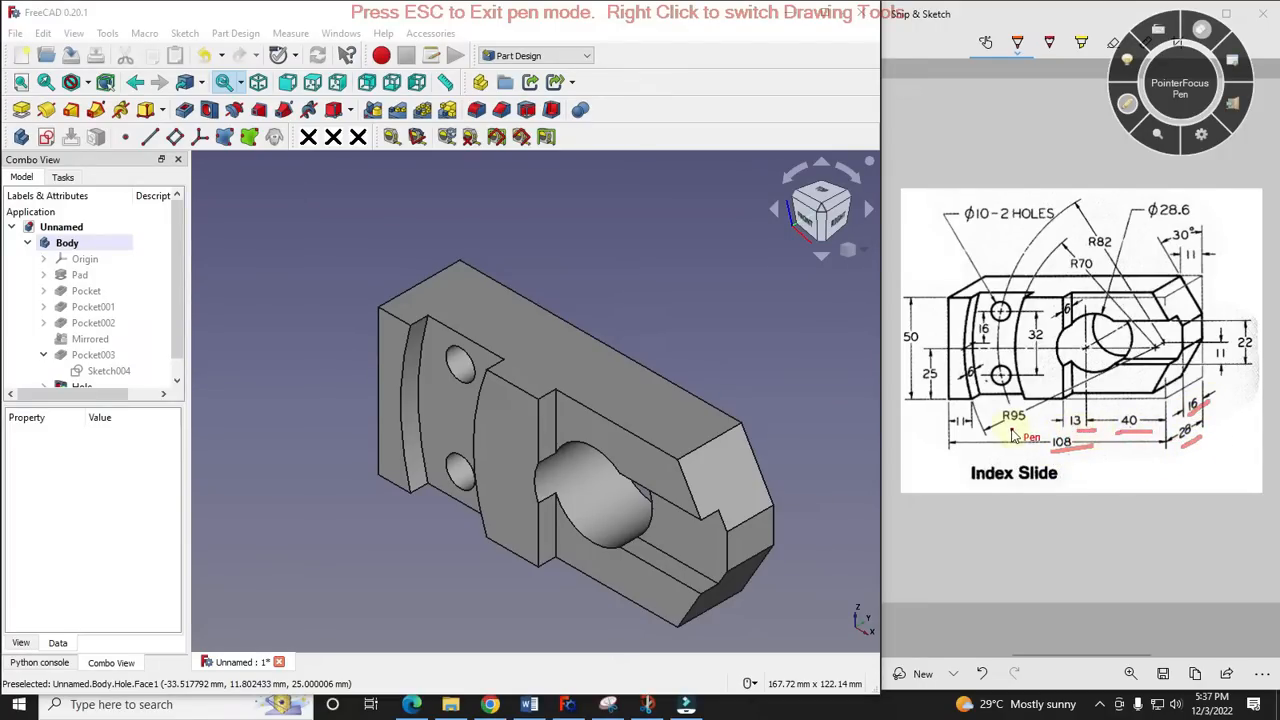
drag(1012, 429, 1040, 425)
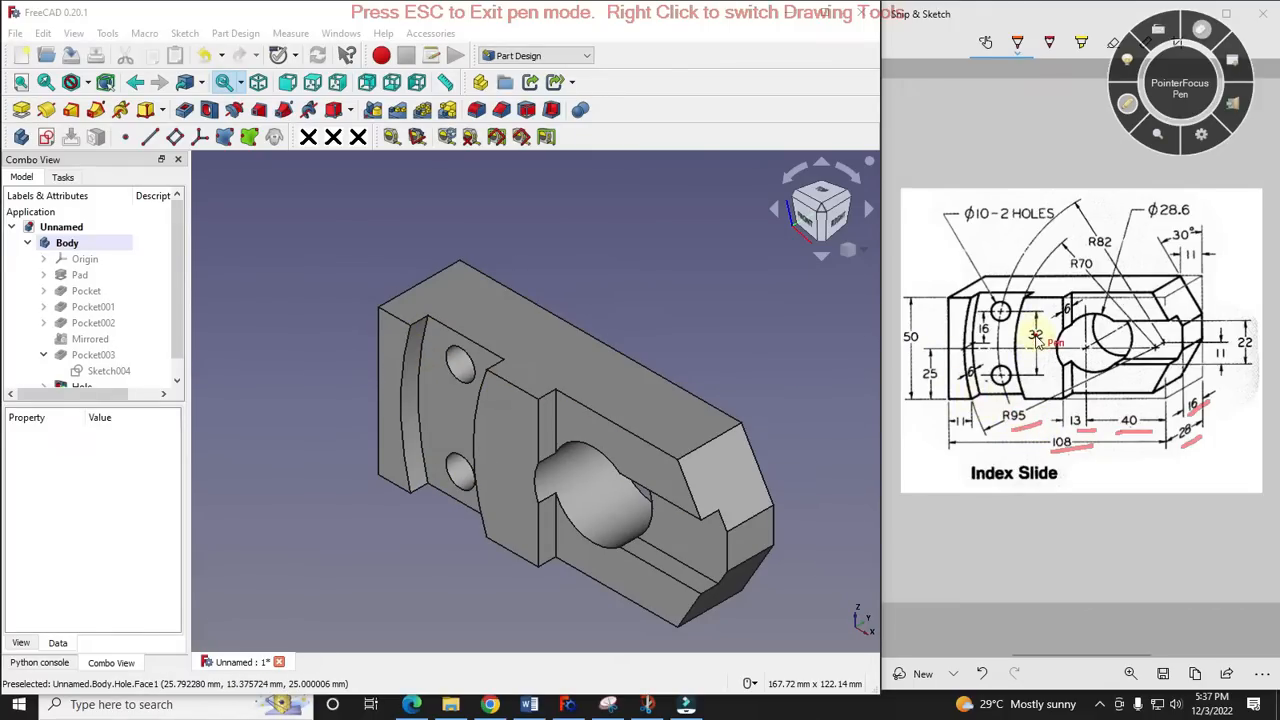
drag(1029, 326, 1054, 317)
drag(979, 337, 1006, 326)
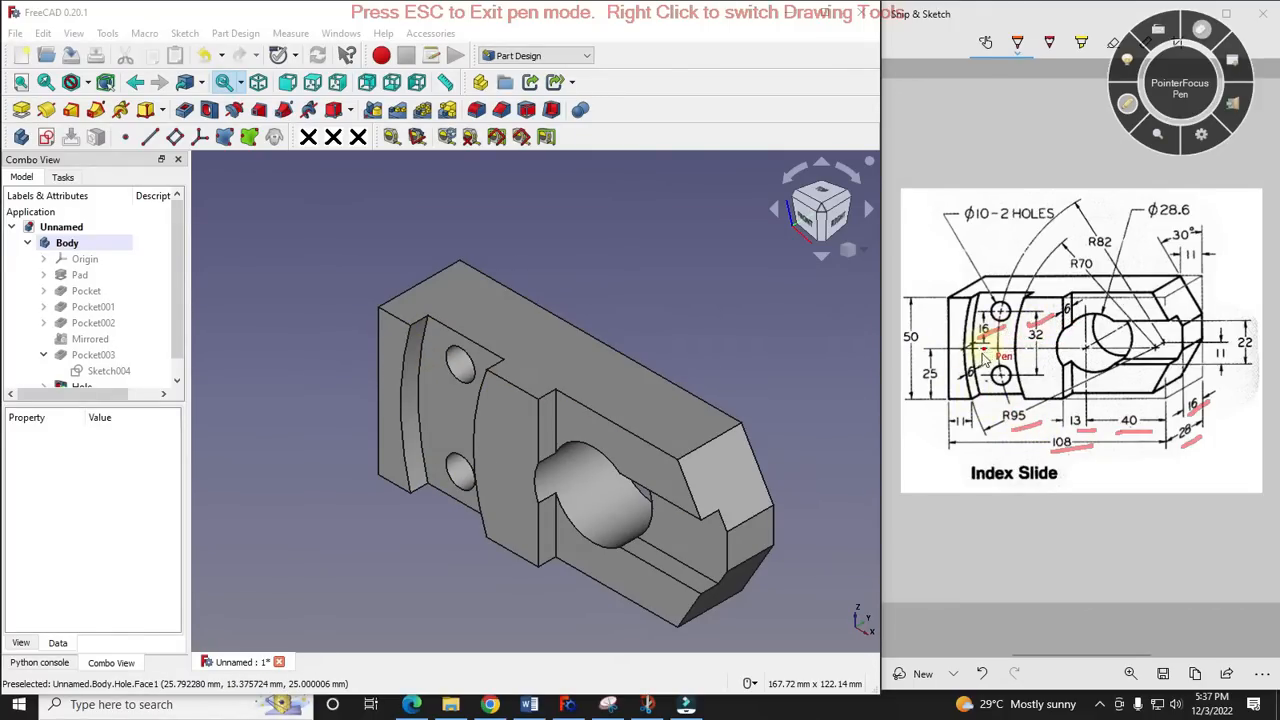
drag(980, 370, 962, 386)
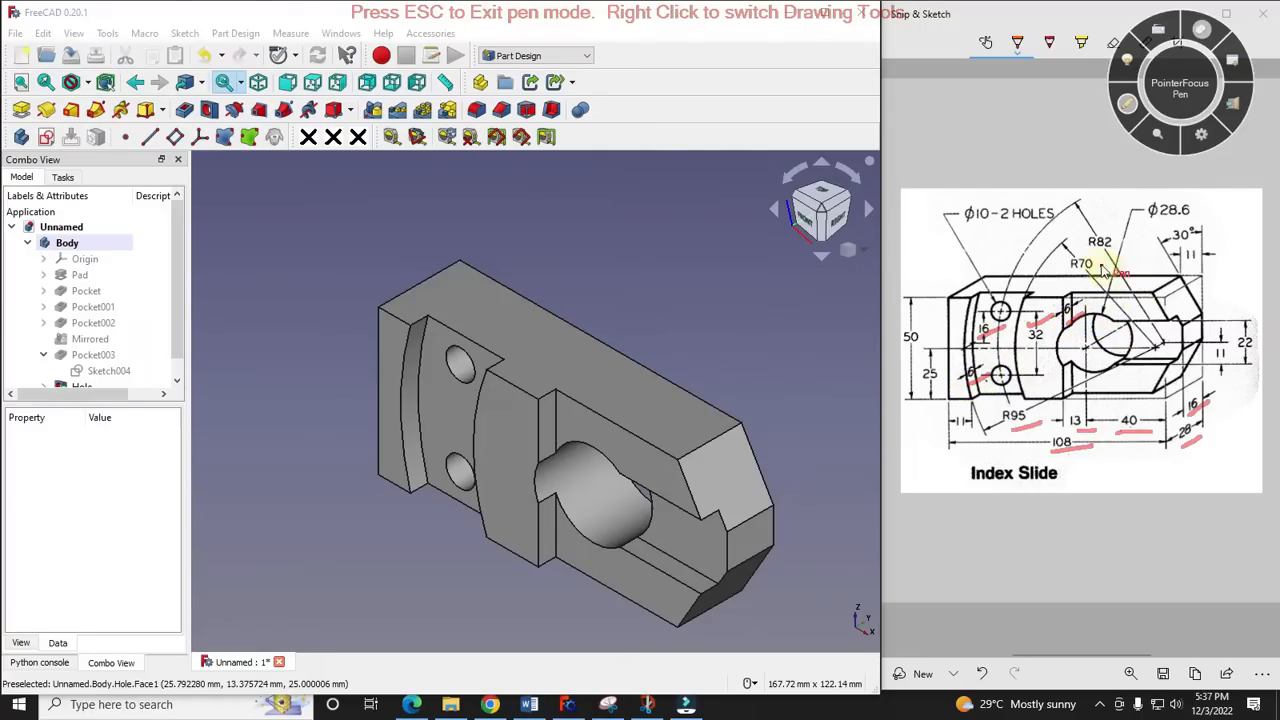
drag(1065, 270, 1069, 256)
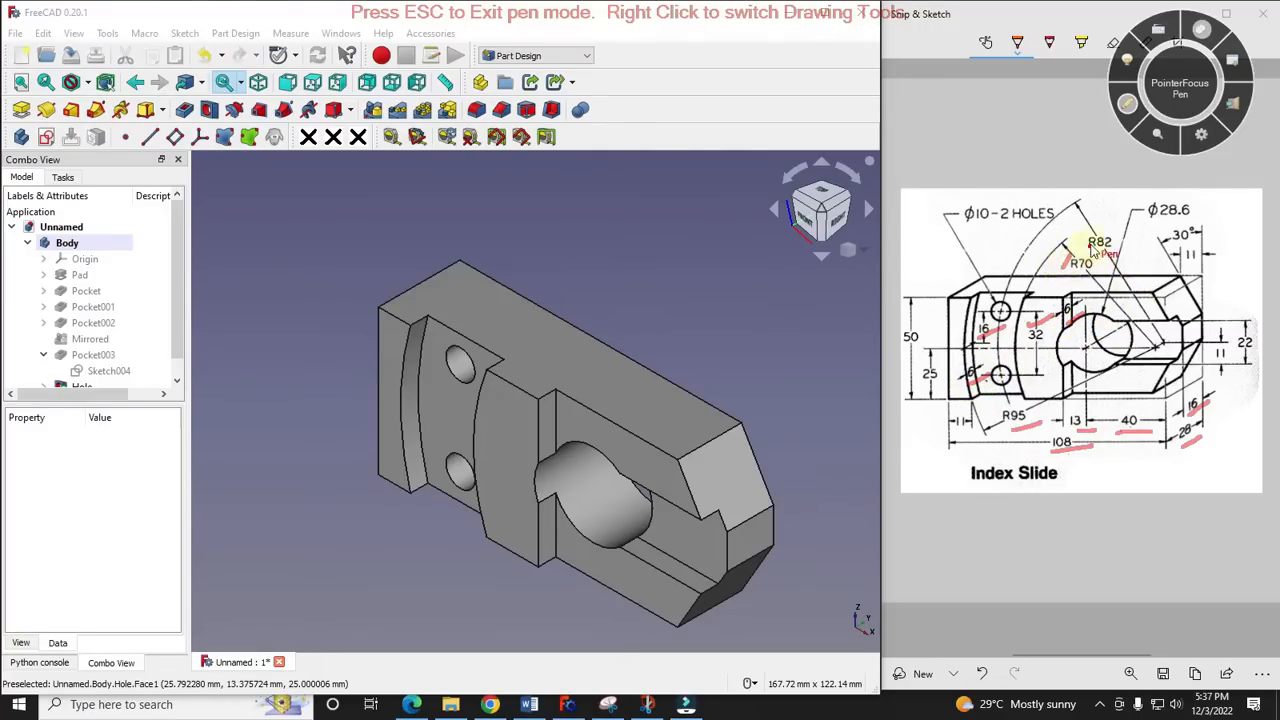
drag(970, 227, 1020, 224)
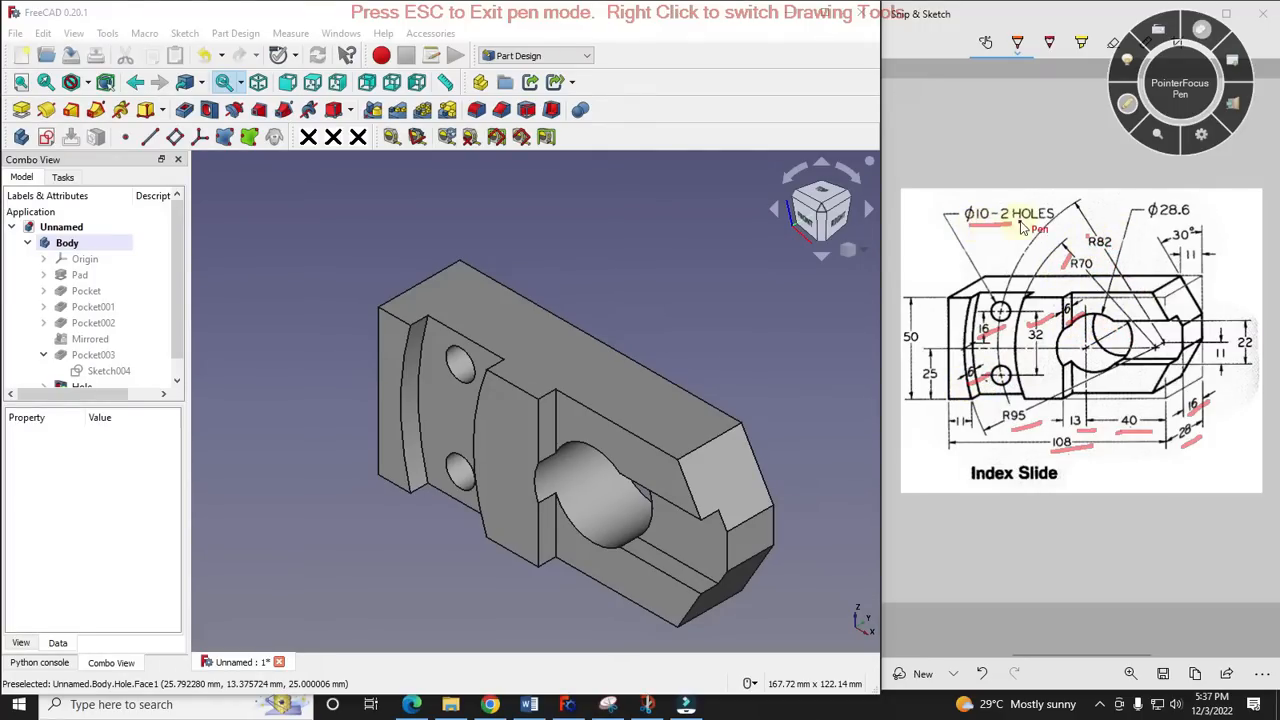
click(911, 324)
drag(911, 333, 985, 290)
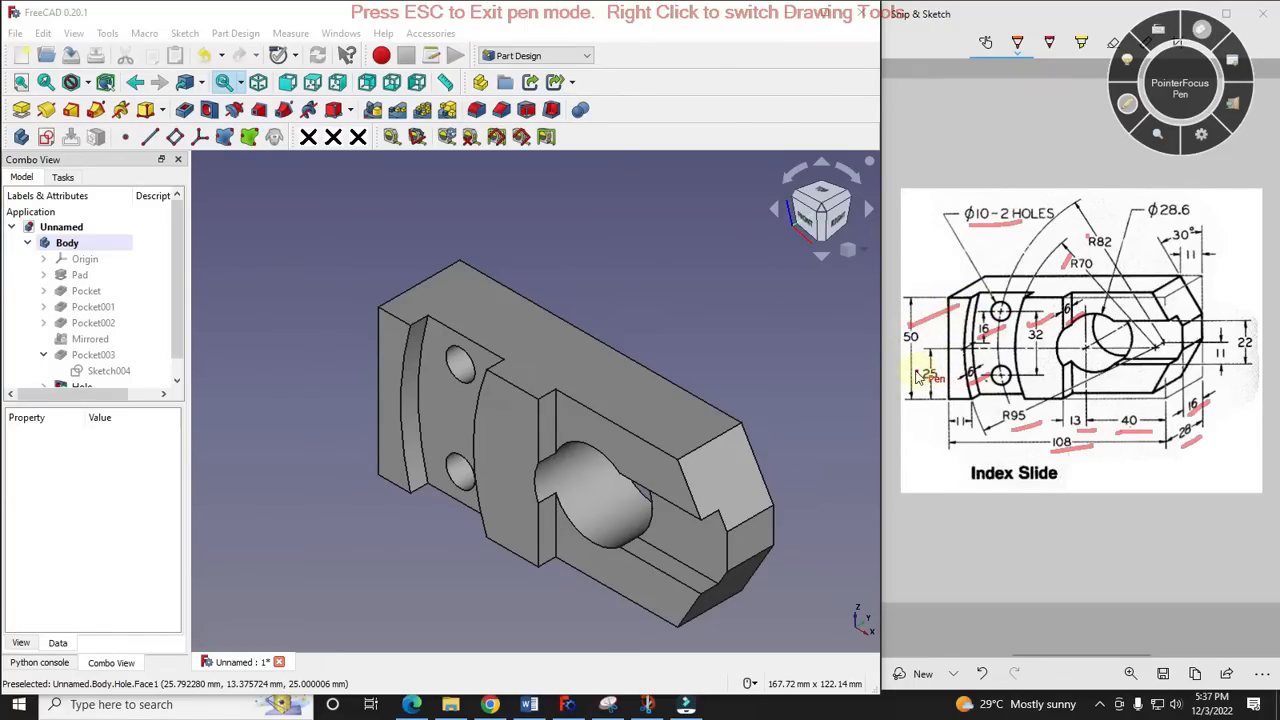
drag(913, 383, 968, 342)
drag(1198, 357, 1256, 321)
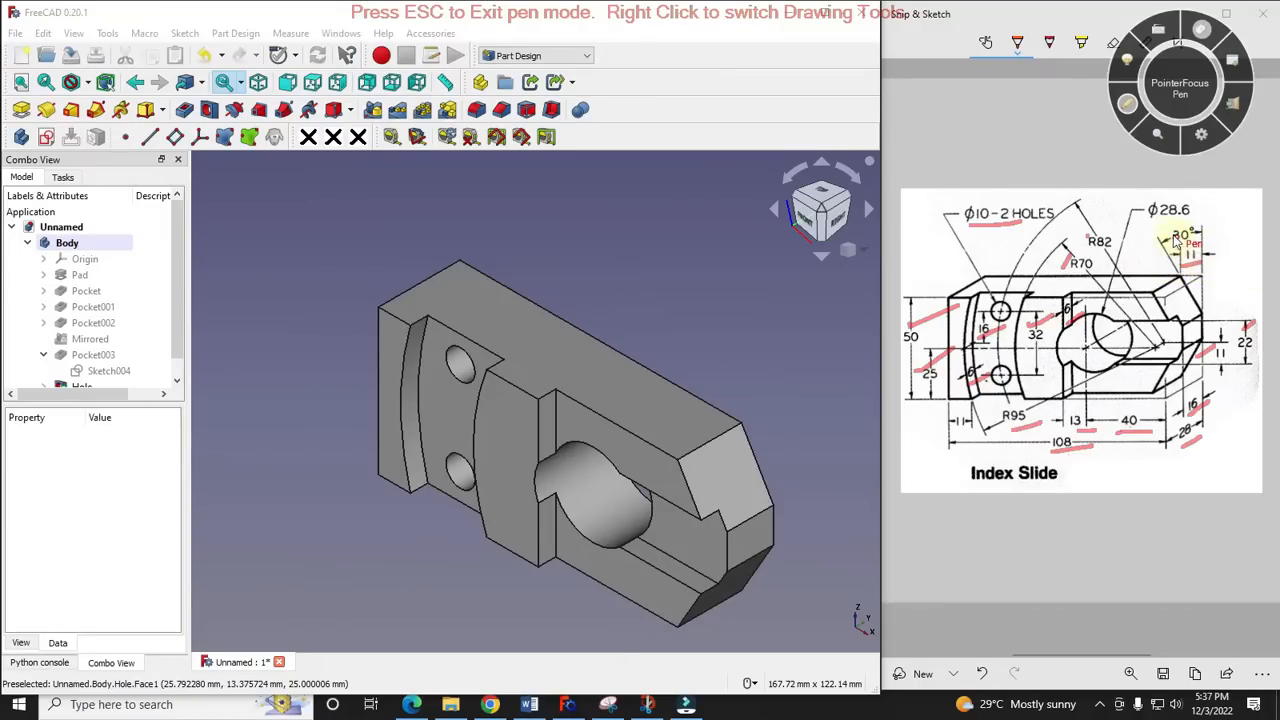
drag(1163, 240, 1192, 198)
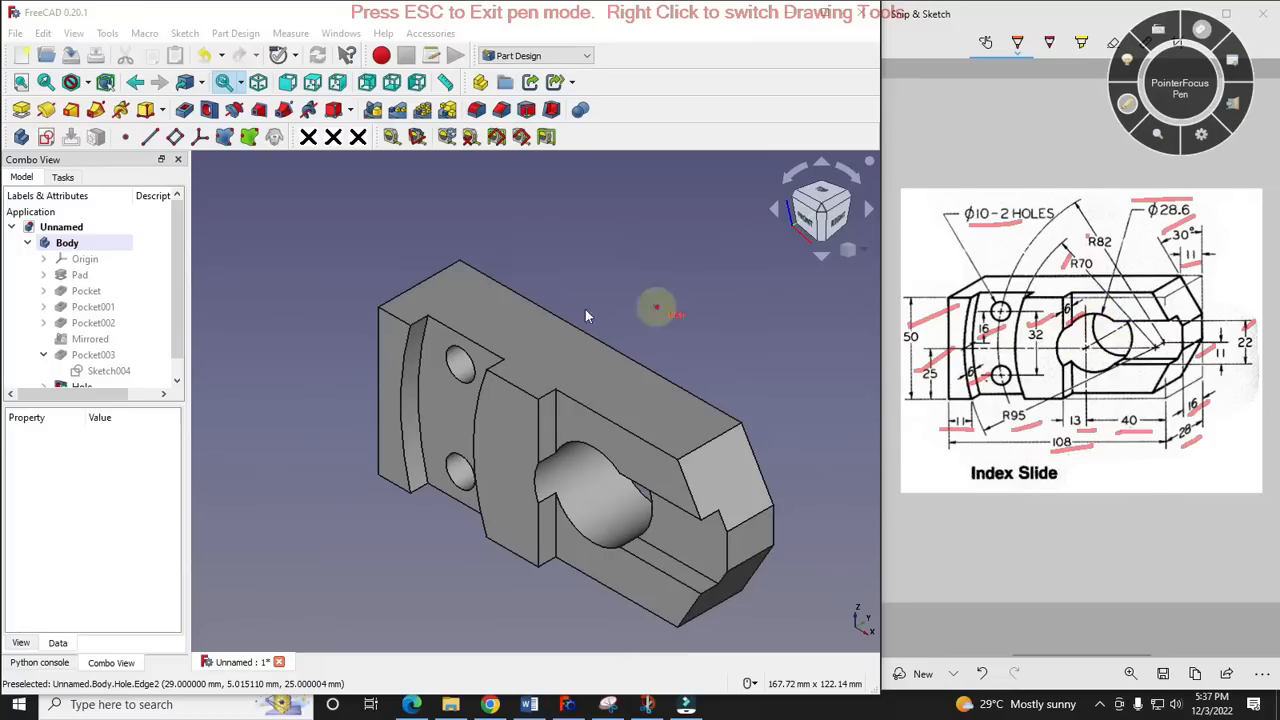
scroll(500, 347, up, 1)
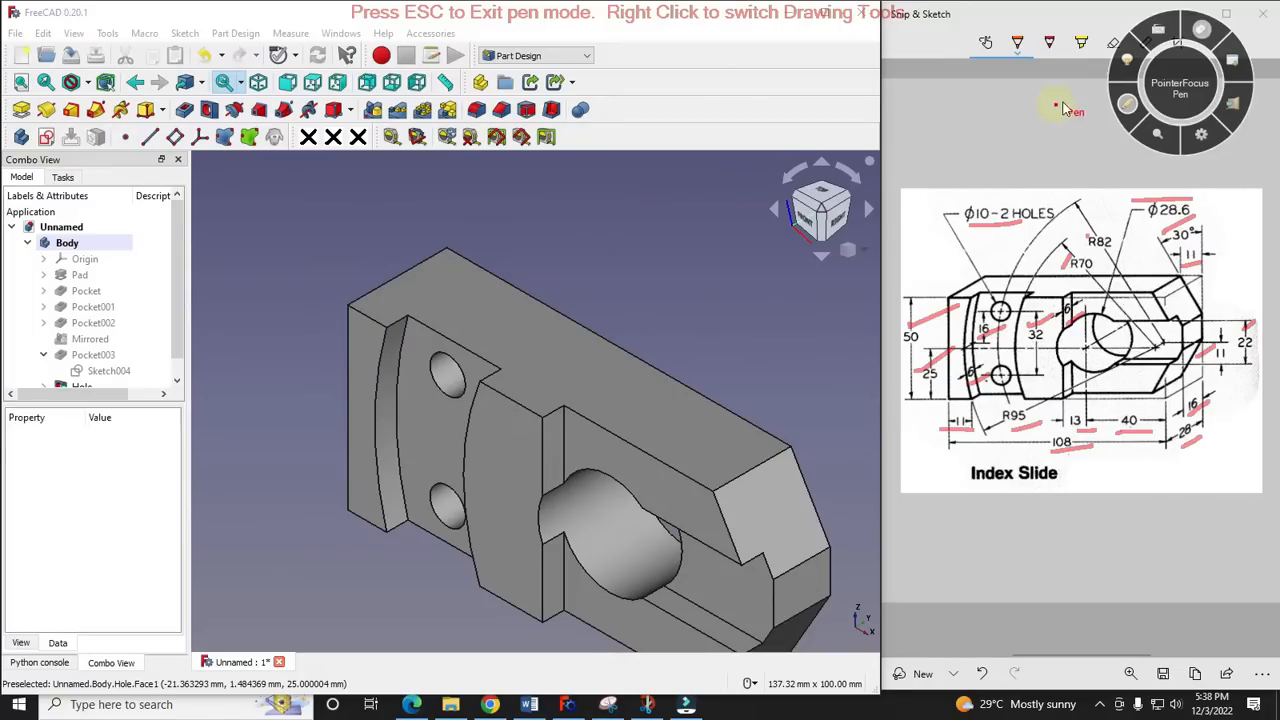
click(1125, 106)
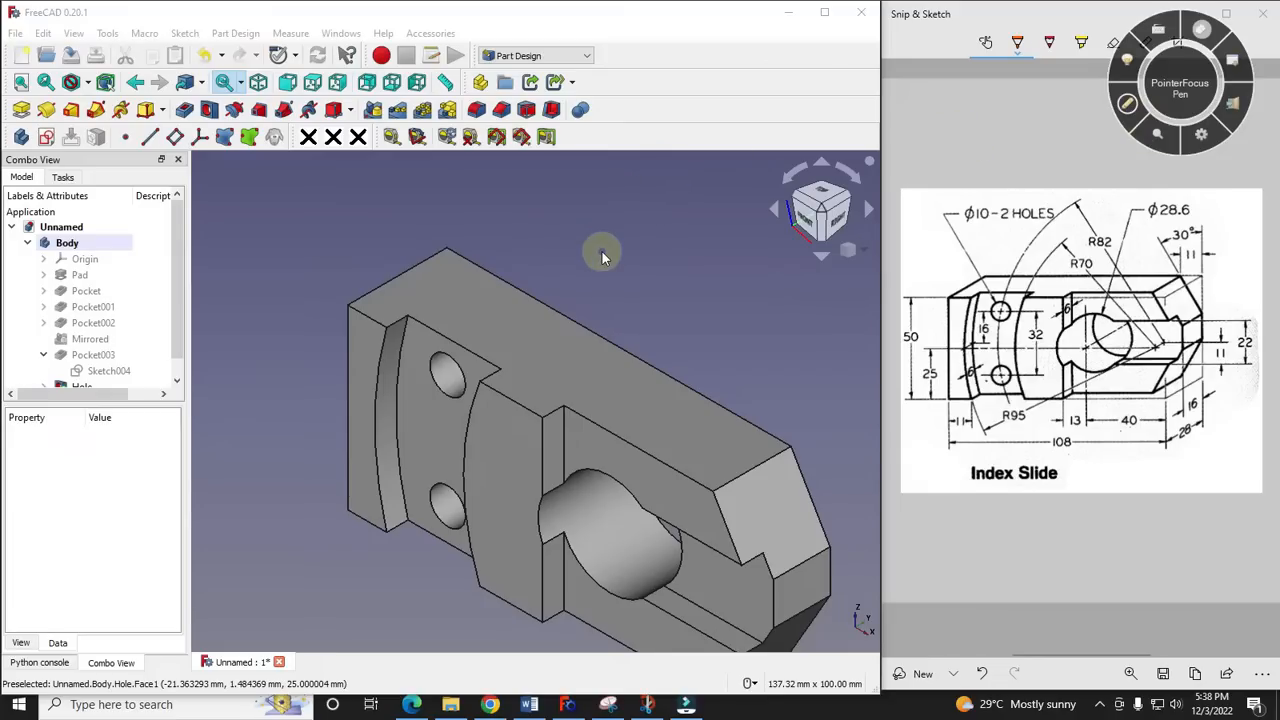
- Try two random colours on the whole body
scroll(514, 216, down, 2)
scroll(543, 292, up, 2)
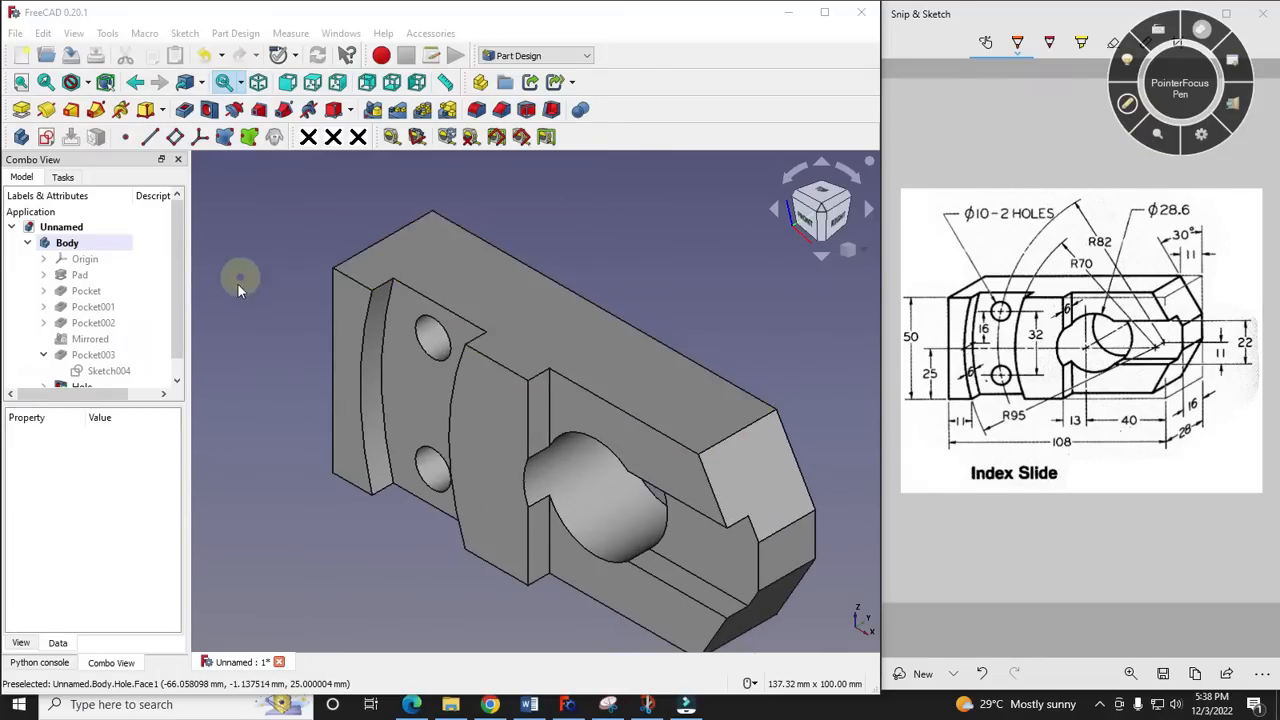
right_click(68, 244)
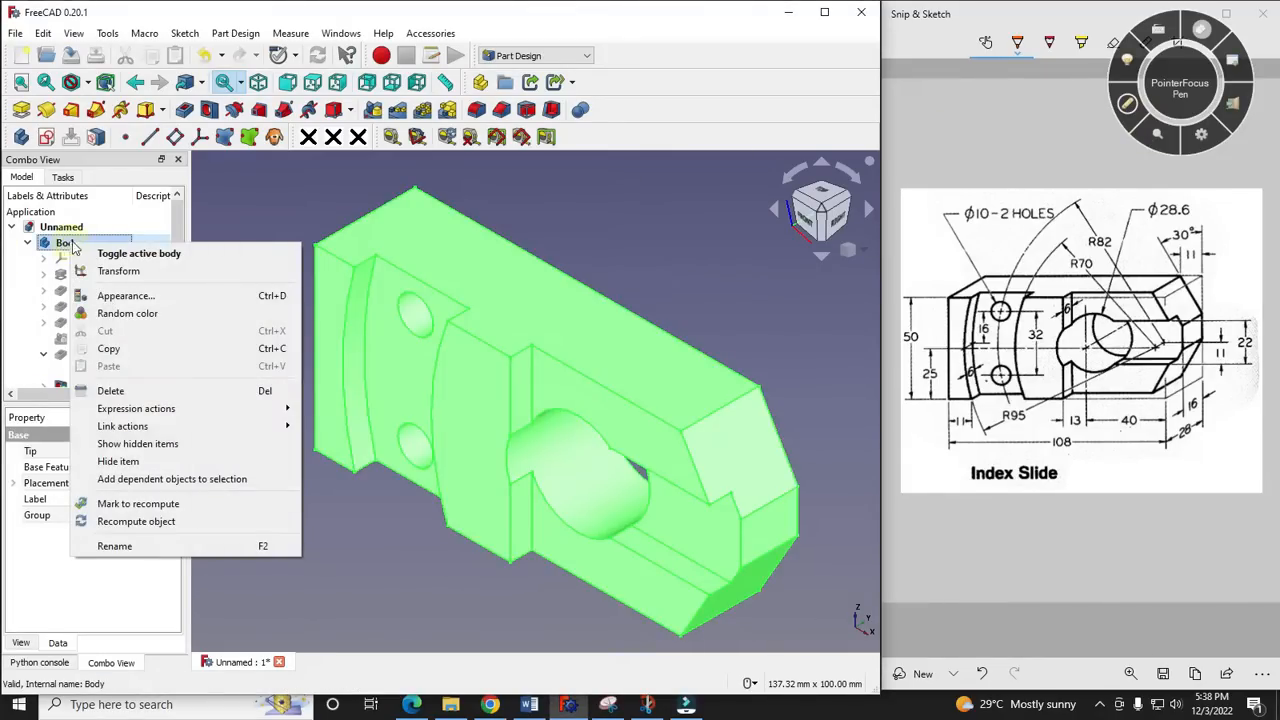
click(155, 313)
click(748, 268)
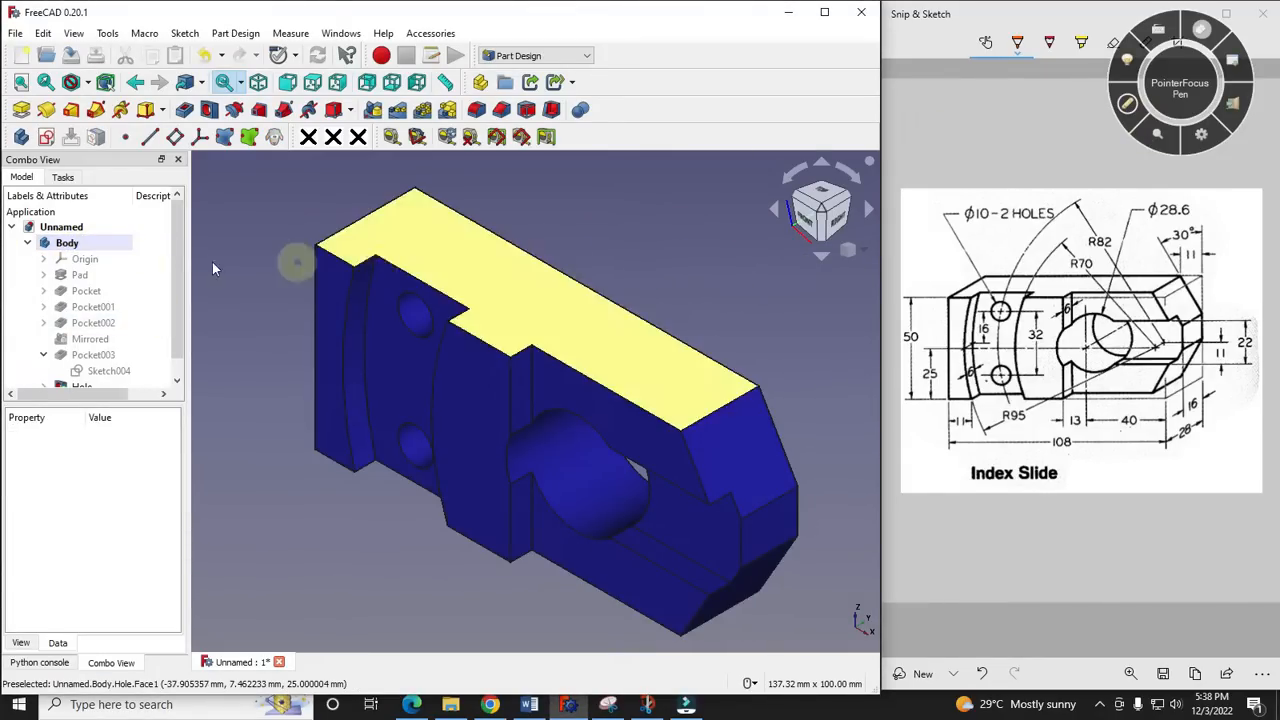
right_click(68, 244)
click(122, 312)
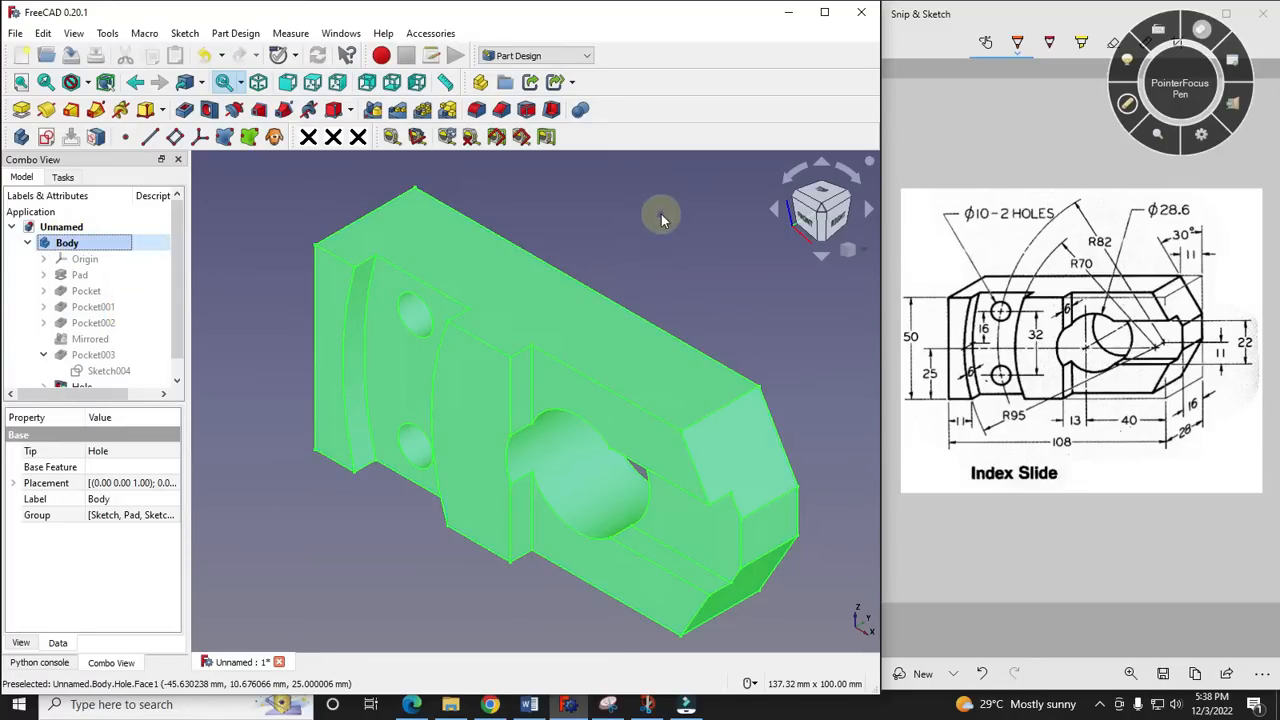
click(661, 214)
- Try the dark blue-grey #55557f as the shape colour of the whole body
right_click(68, 244)
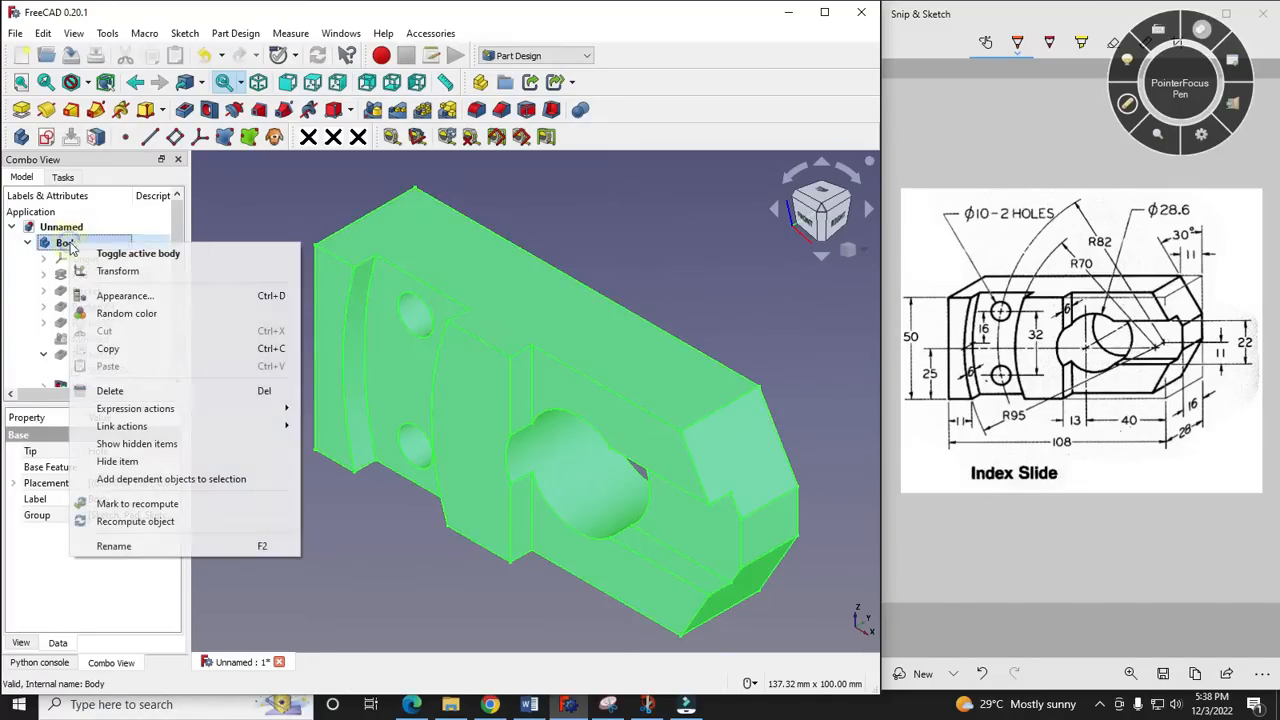
click(124, 296)
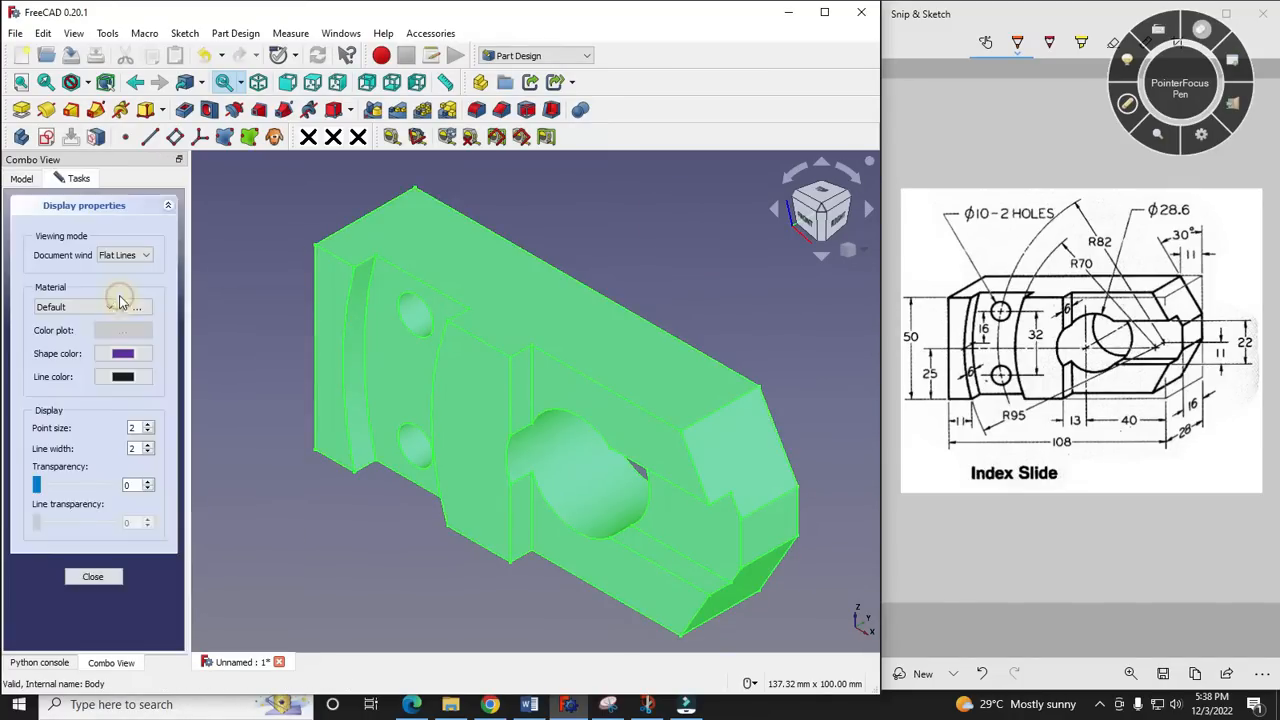
click(137, 356)
click(296, 314)
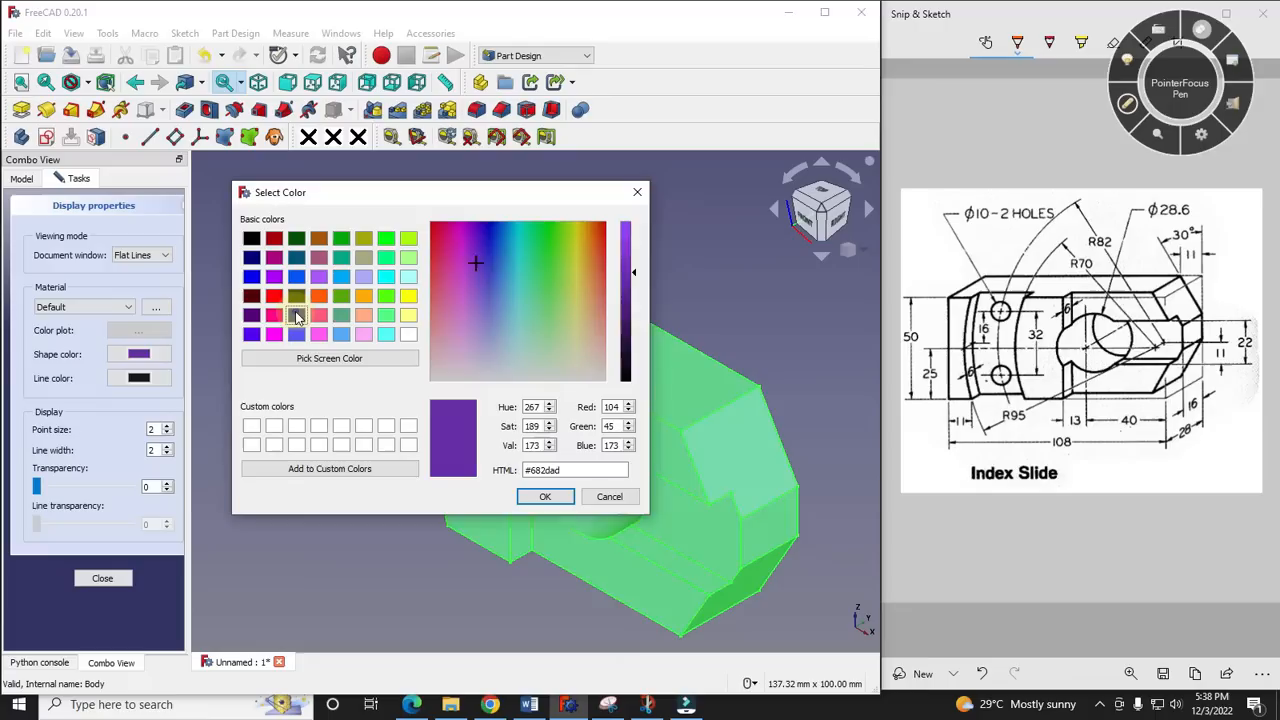
click(558, 499)
click(717, 332)
scroll(298, 223, down, 2)
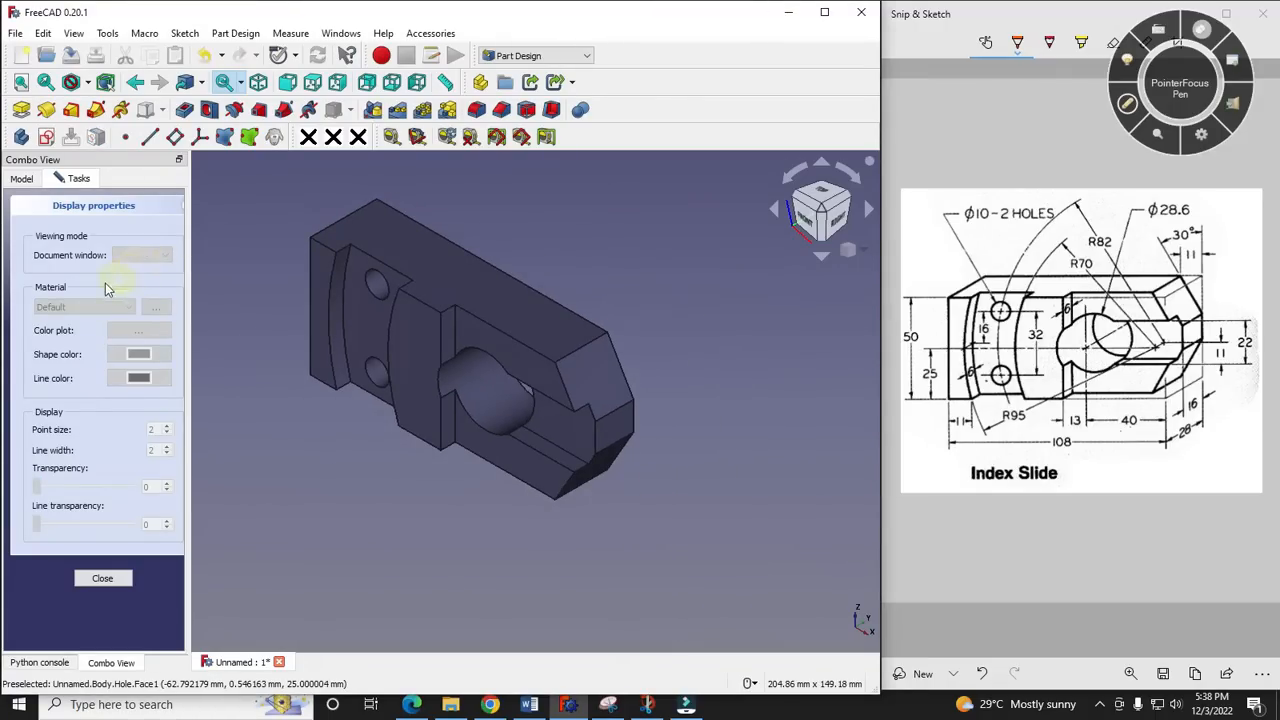
click(102, 578)
- Set the body's shape colour to the olive-beige basic colour #aaaa7f and close its display properties
right_click(76, 243)
click(155, 292)
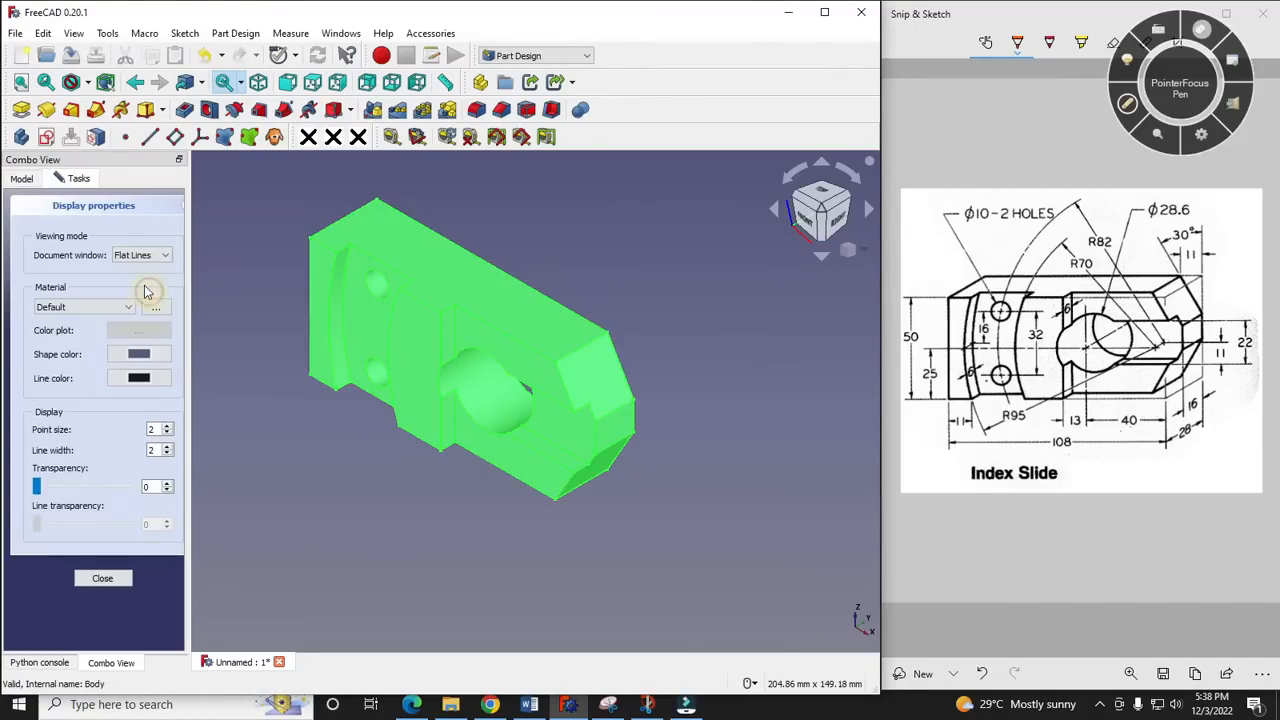
click(153, 357)
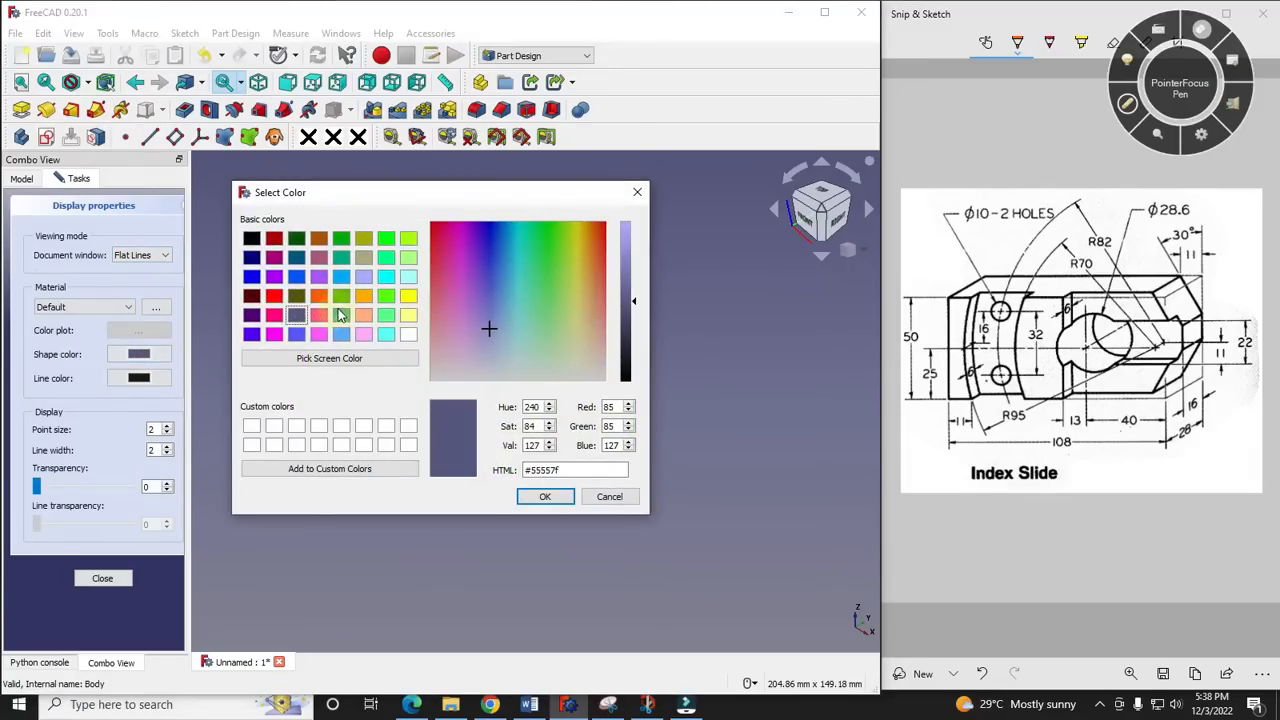
click(365, 258)
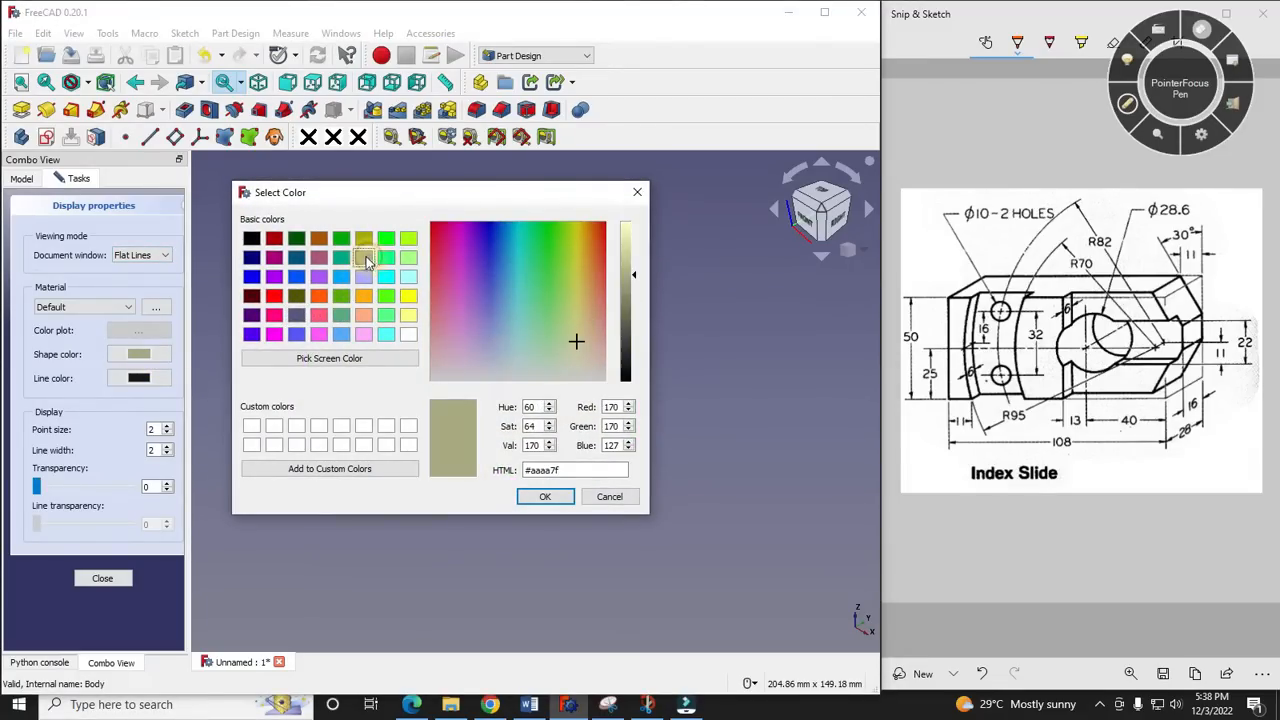
click(548, 494)
click(347, 480)
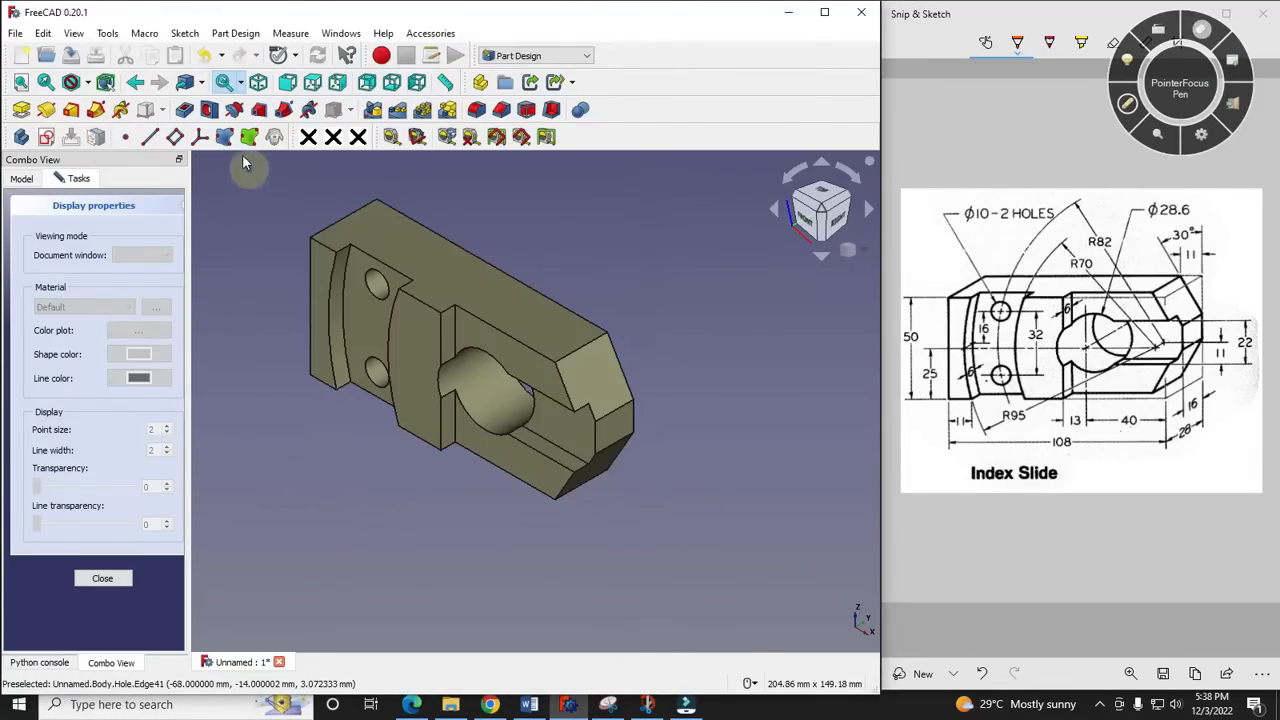
scroll(245, 160, up, 2)
click(86, 573)
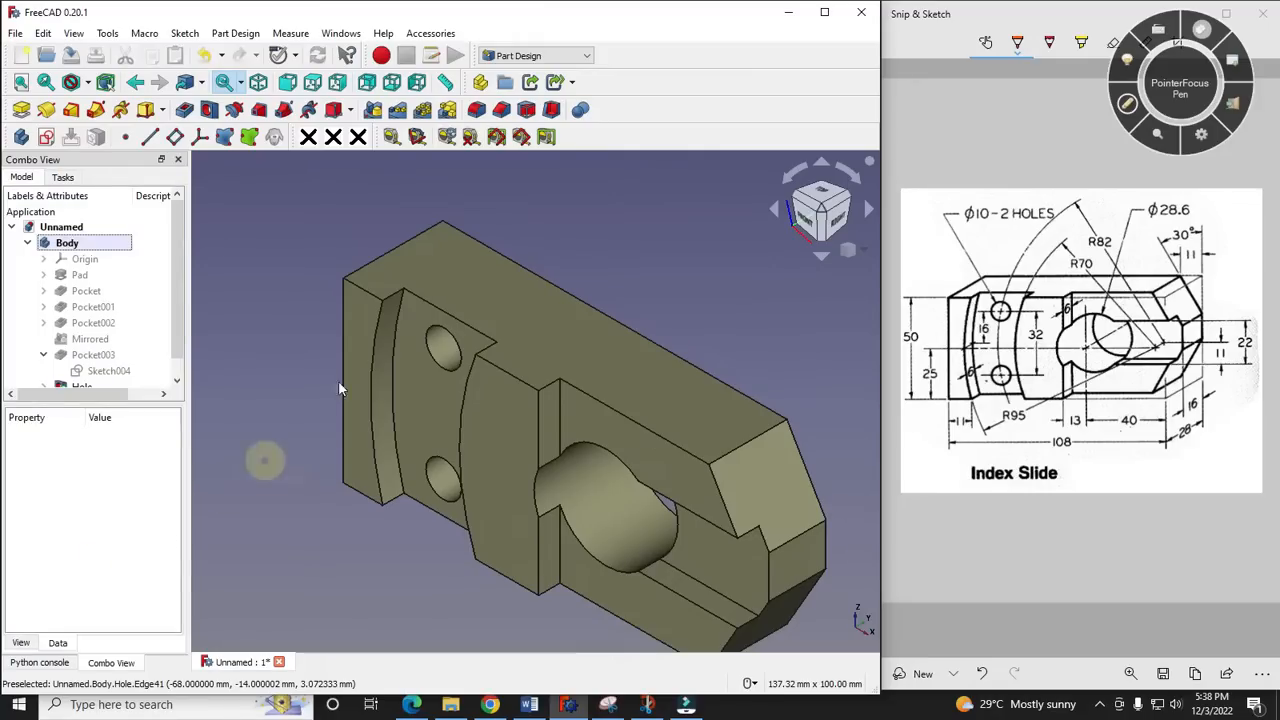
- Inspect the finished Index Slide up close and from a rotated angle against the reference drawing, then restore the isometric view
scroll(262, 276, down, 2)
scroll(560, 290, up, 1)
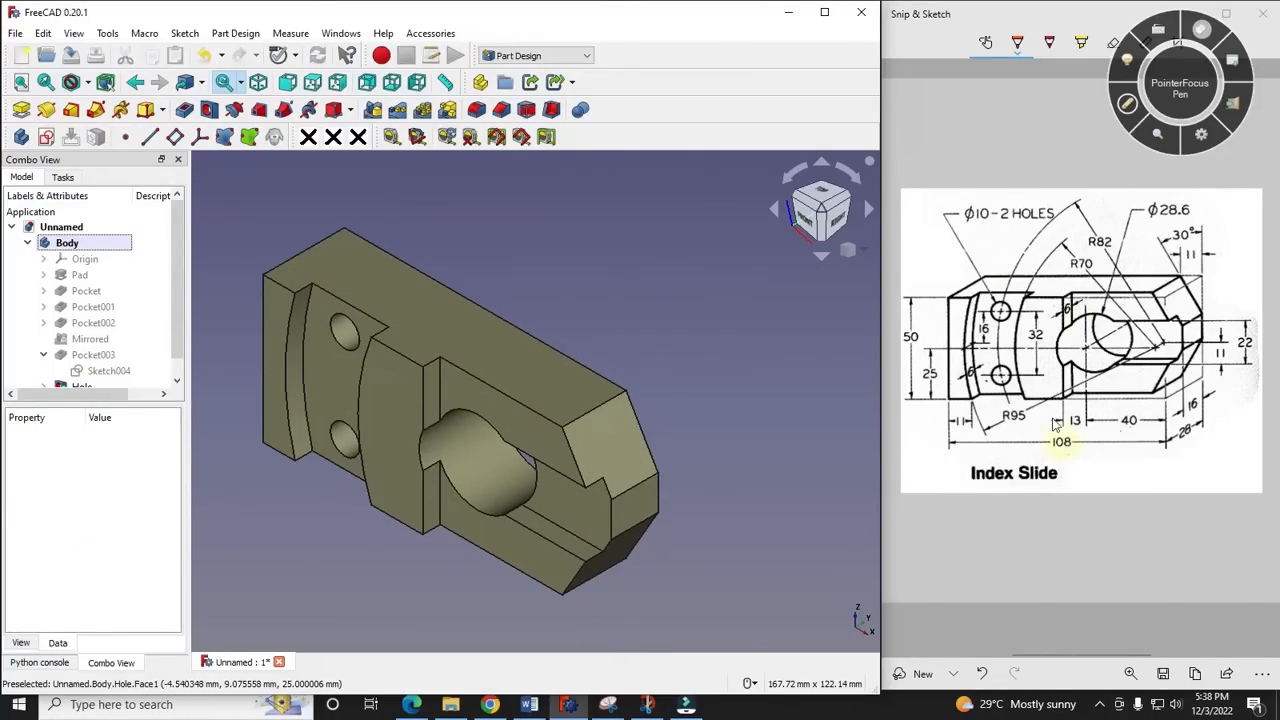
scroll(304, 474, up, 2)
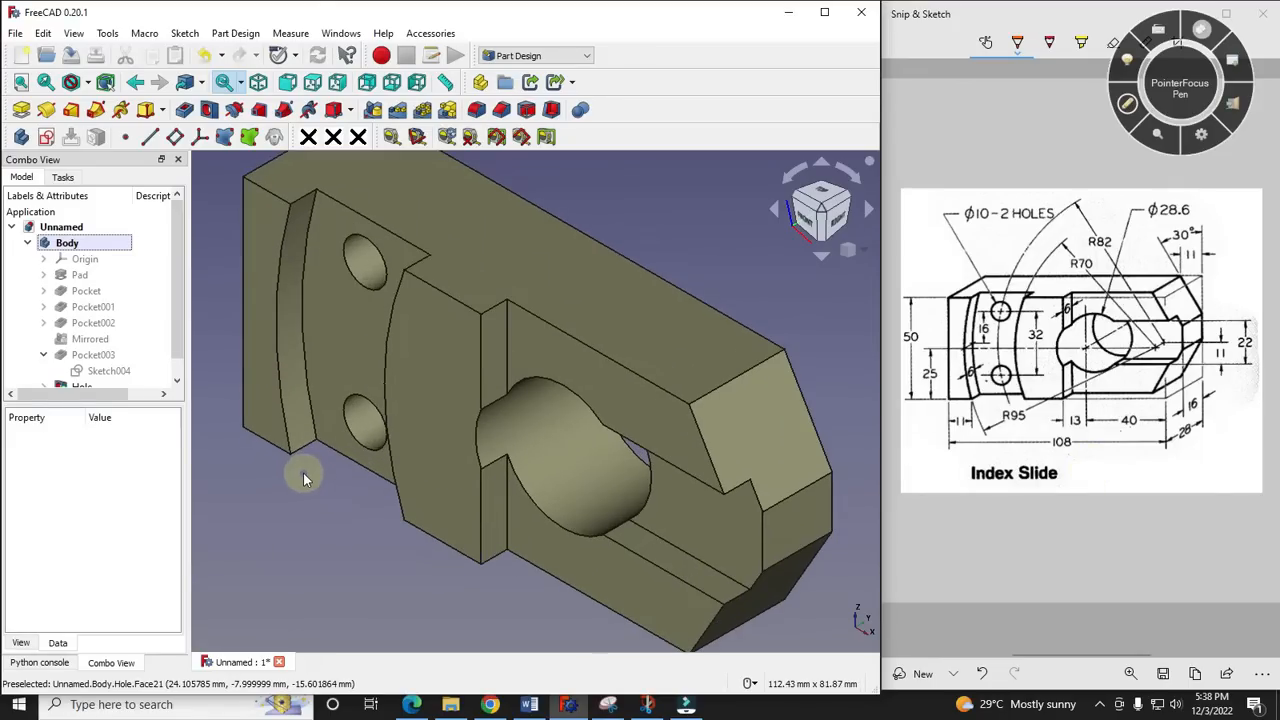
scroll(303, 472, down, 2)
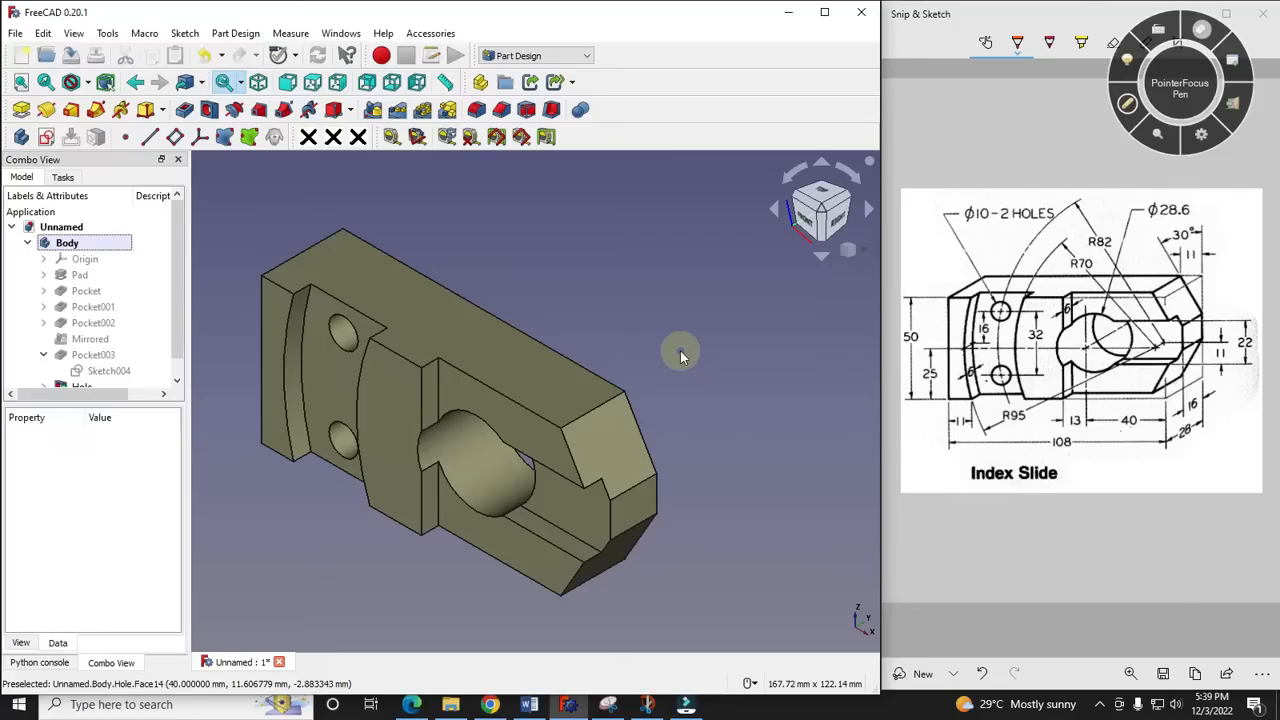
scroll(665, 352, up, 3)
middle_drag(660, 354, 664, 317)
scroll(664, 317, down, 2)
scroll(664, 317, up, 2)
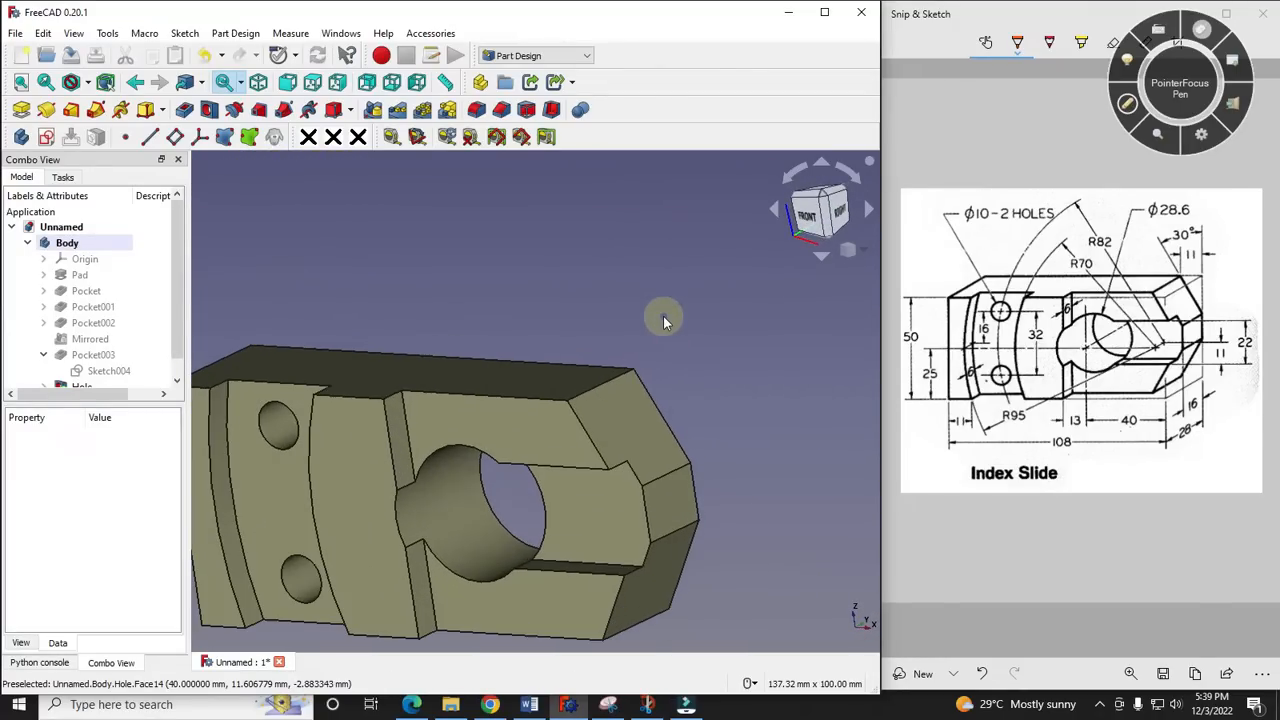
scroll(665, 320, down, 1)
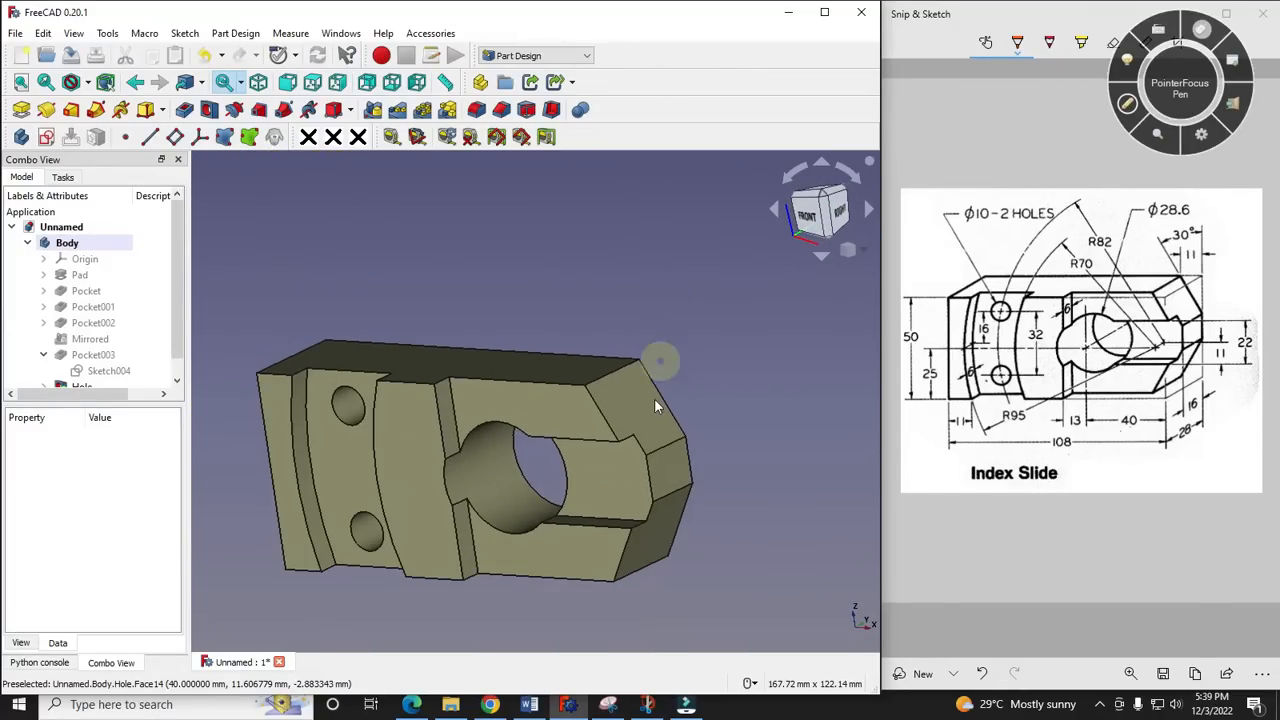
click(865, 251)
click(903, 295)
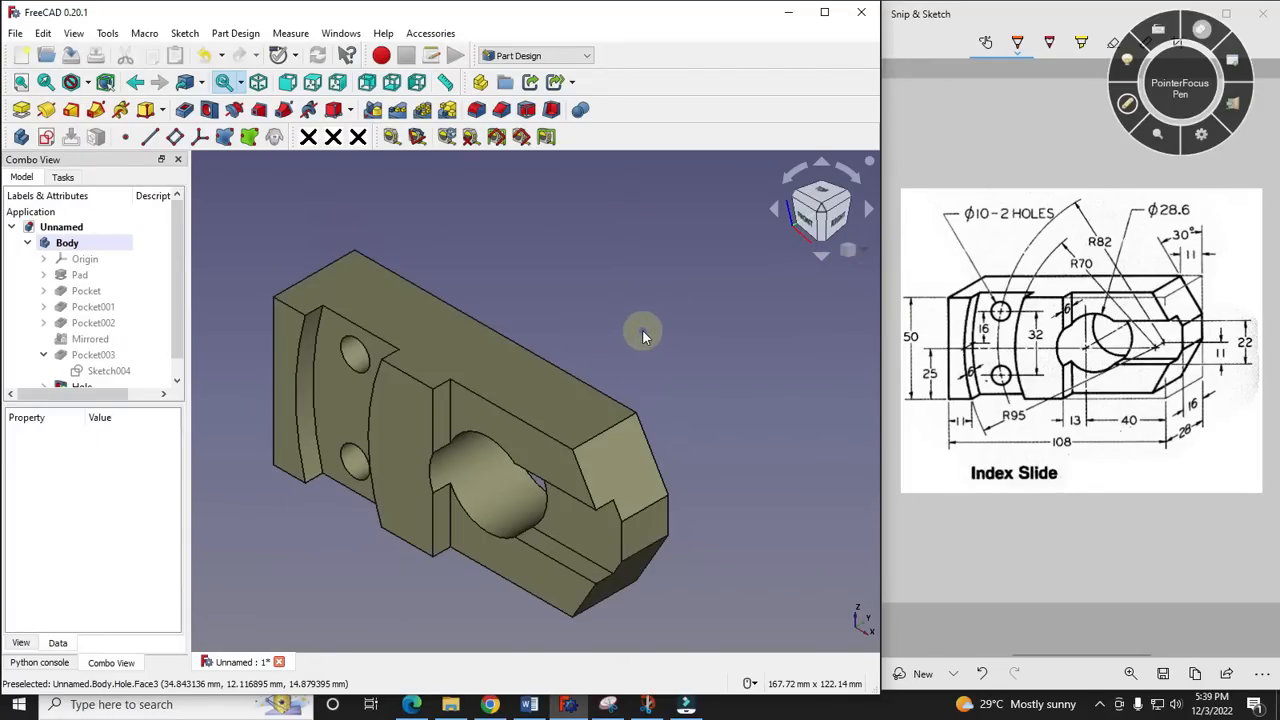